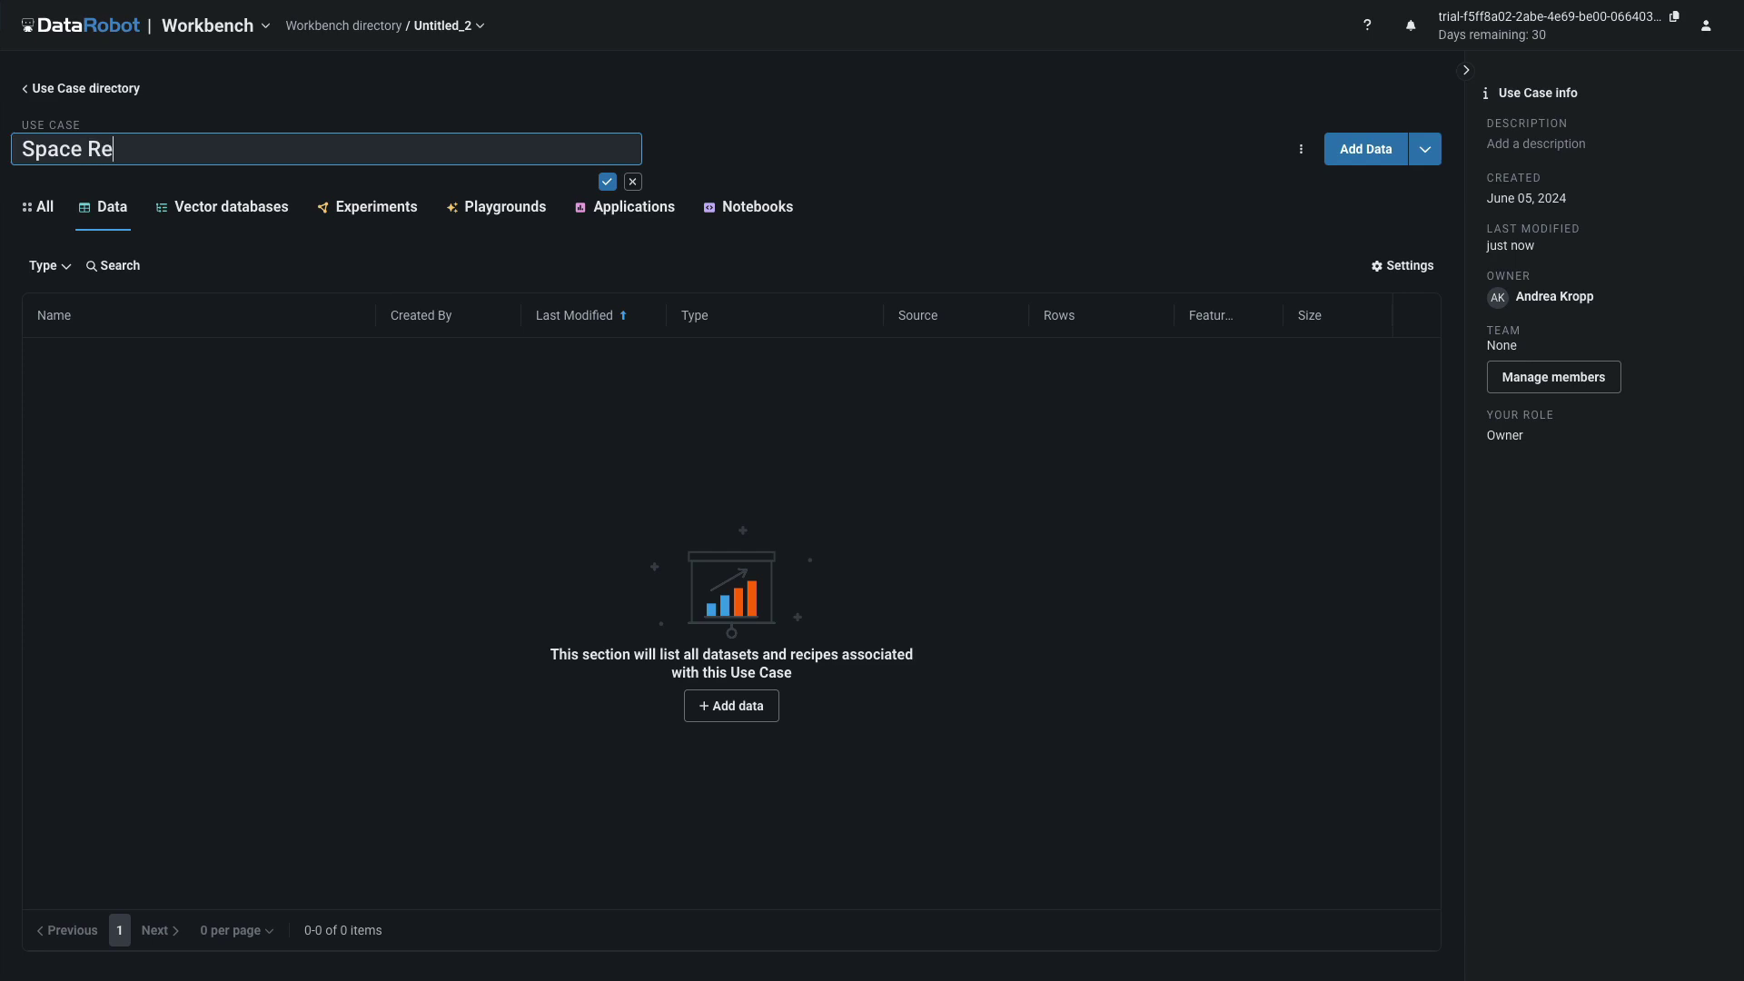
- Confirm the Space Research use case name and begin adding data to it
{"action": "left_click", "coordinate": [606, 181]}
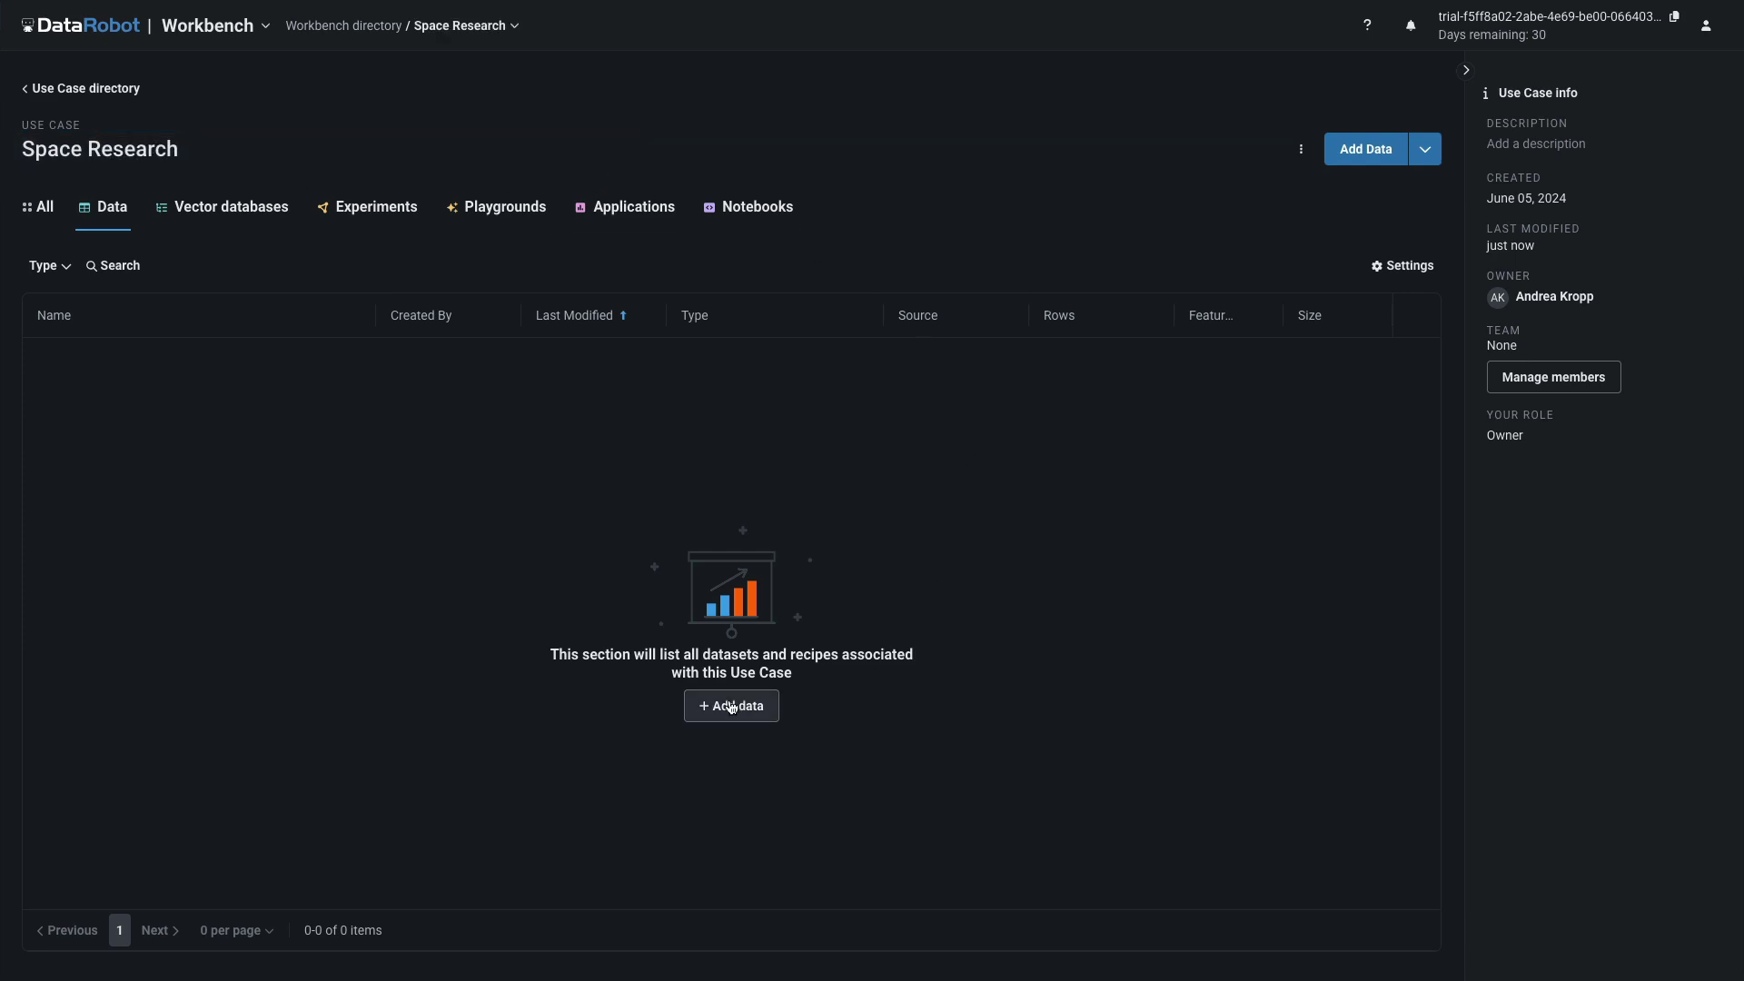
{"action": "left_click", "coordinate": [732, 707]}
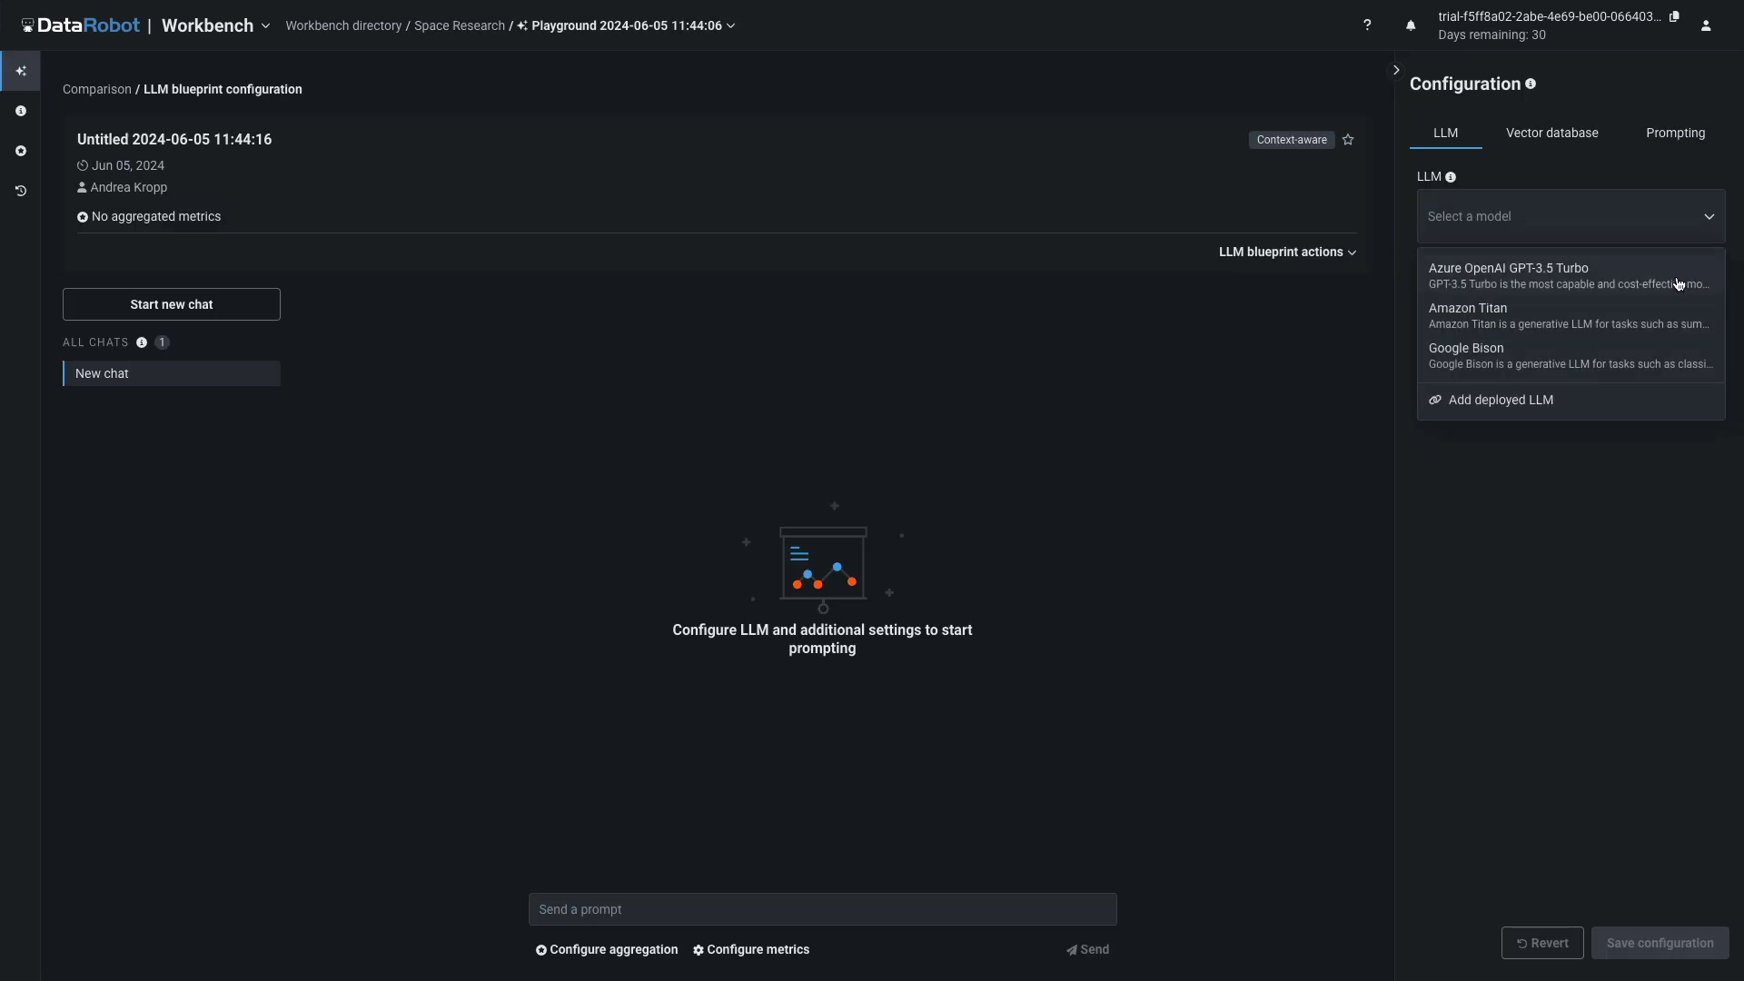
- Configure the blueprint with Azure OpenAI GPT-3.5 Turbo, temperature 0.1 and the Jina 256/20 vector database
{"action": "left_click", "coordinate": [1680, 273]}
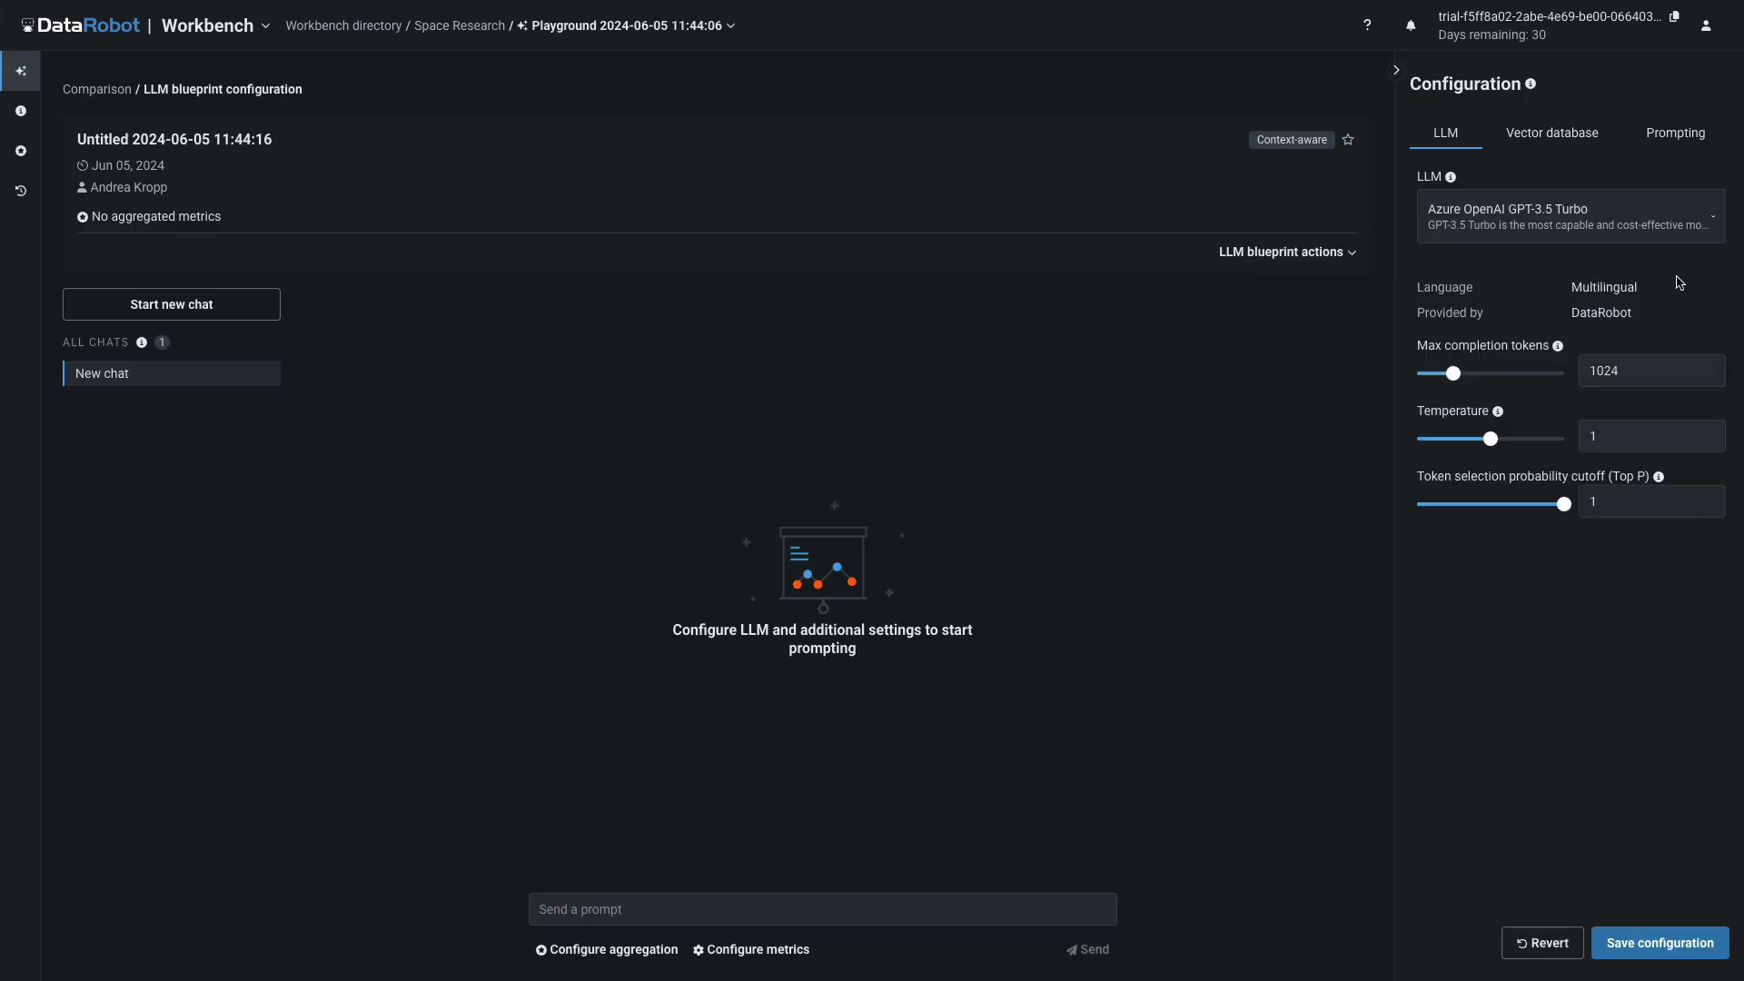
{"action": "left_click", "coordinate": [1603, 434]}
{"action": "key", "text": "BackSpace"}
{"action": "type", "text": ".1"}
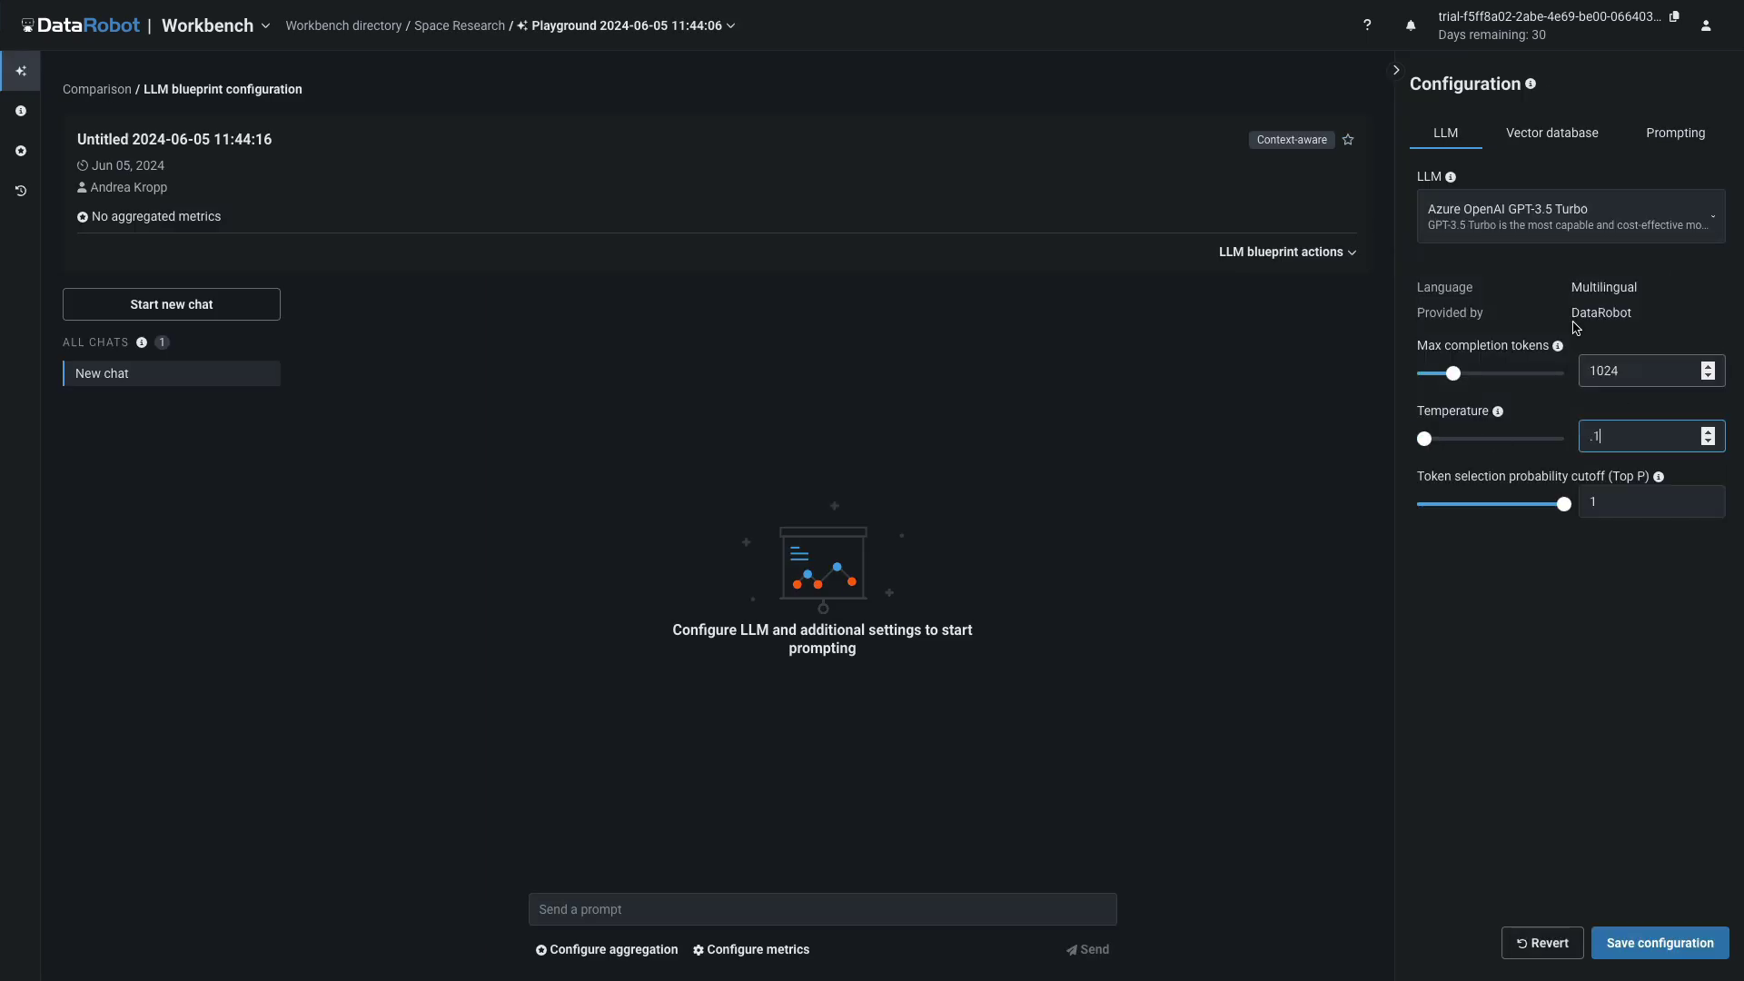
{"action": "left_click", "coordinate": [1549, 133]}
{"action": "left_click", "coordinate": [1658, 214]}
{"action": "left_click", "coordinate": [1627, 305]}
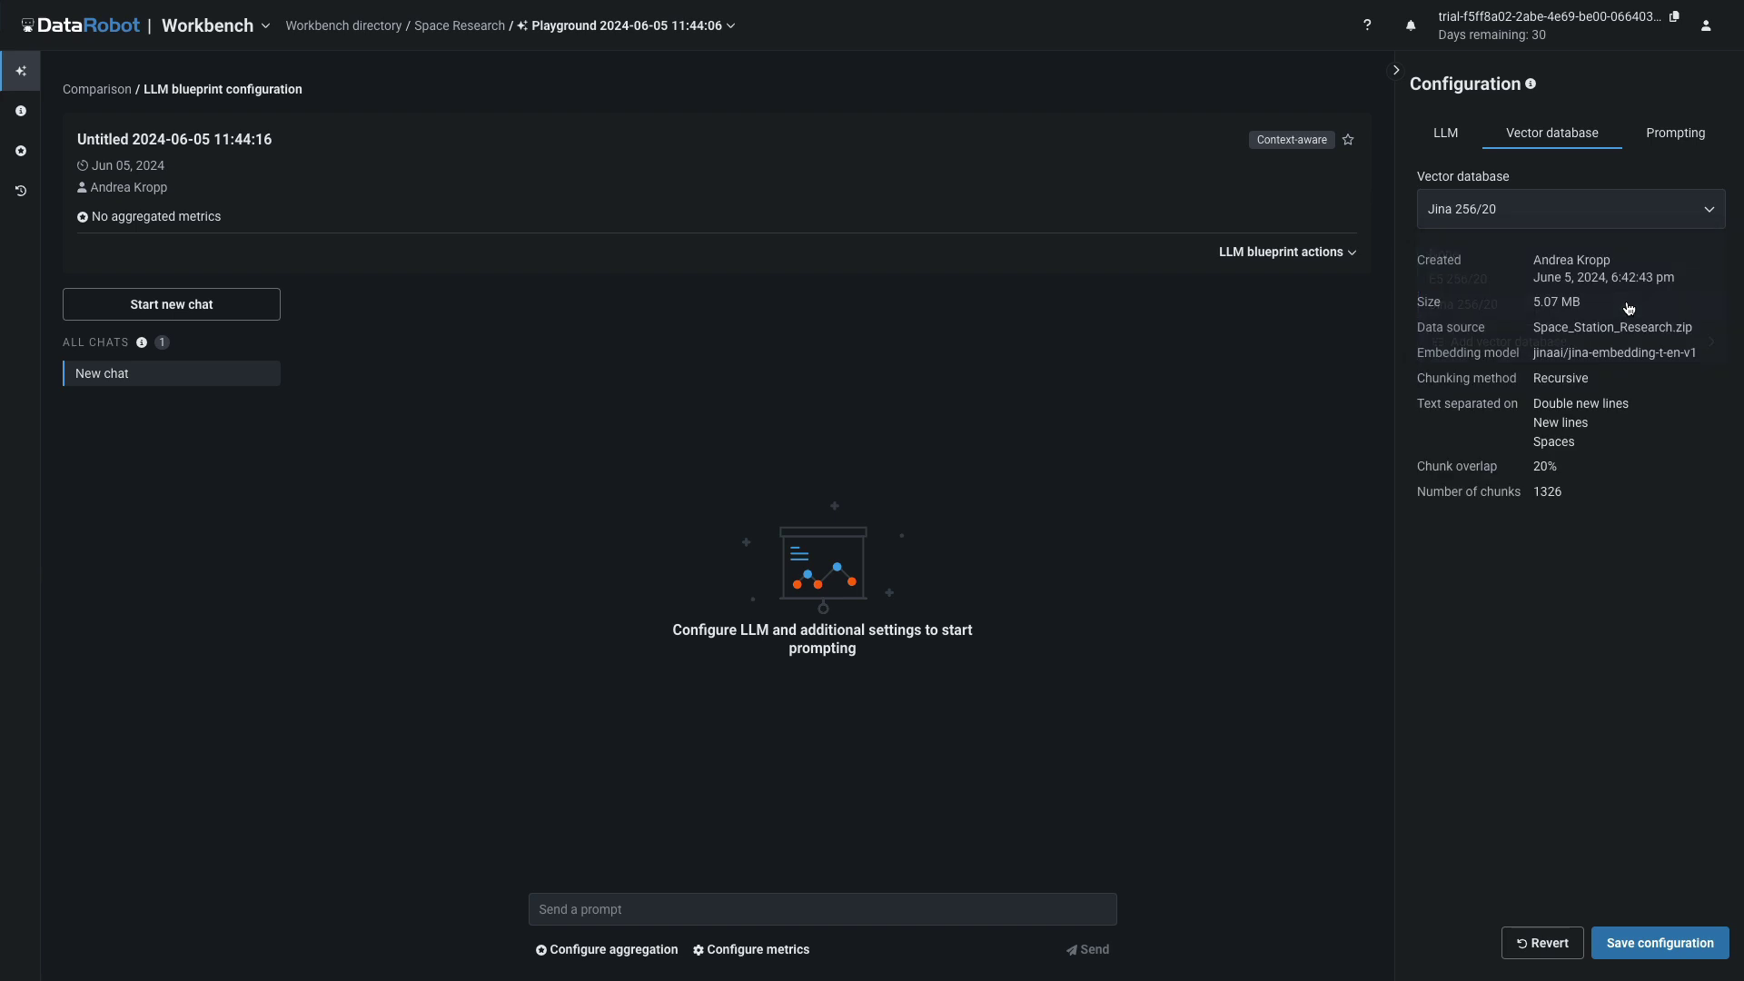
- Set prompting to No context and paste the pitch-writing system prompt
{"action": "left_click", "coordinate": [1673, 136]}
{"action": "left_click", "coordinate": [1424, 302]}
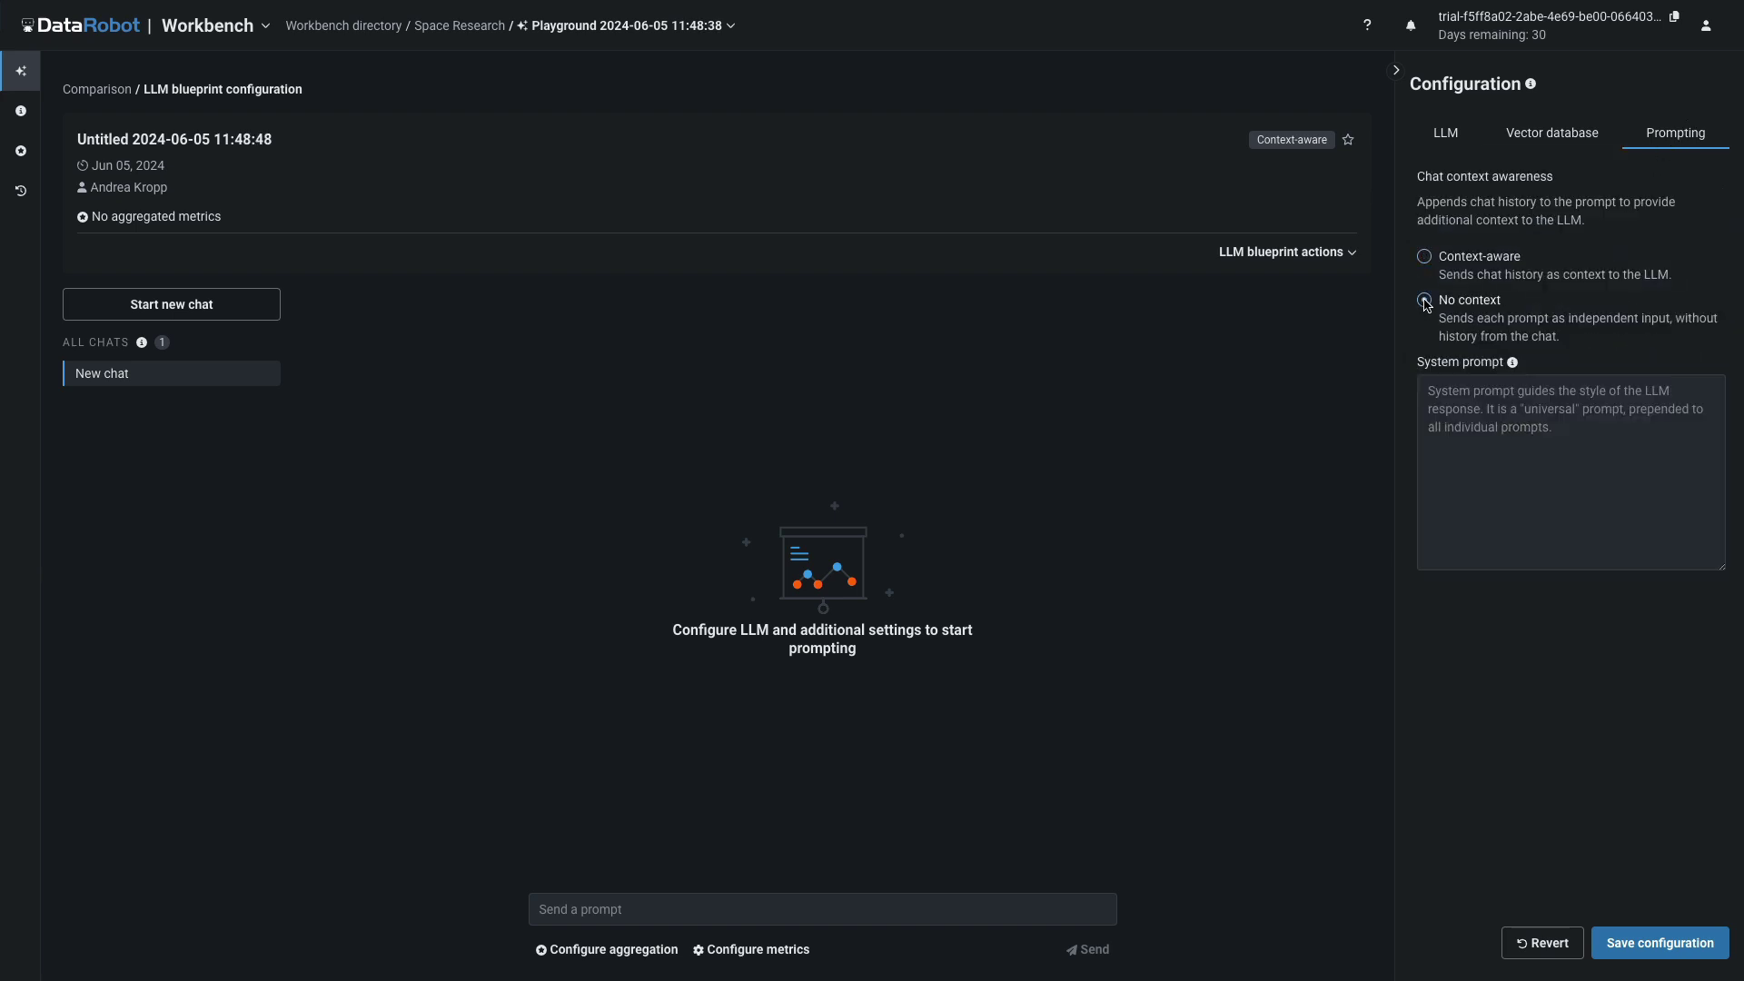
{"action": "left_click", "coordinate": [1557, 428]}
{"action": "type", "text": "Your job is to help scientists write compelling pitches to have their talks accepted by conference organizers. You will be given a proposed title for a presentation. Use details from the documents provided to write a one paragraph persuasive pitch for the presentation."}
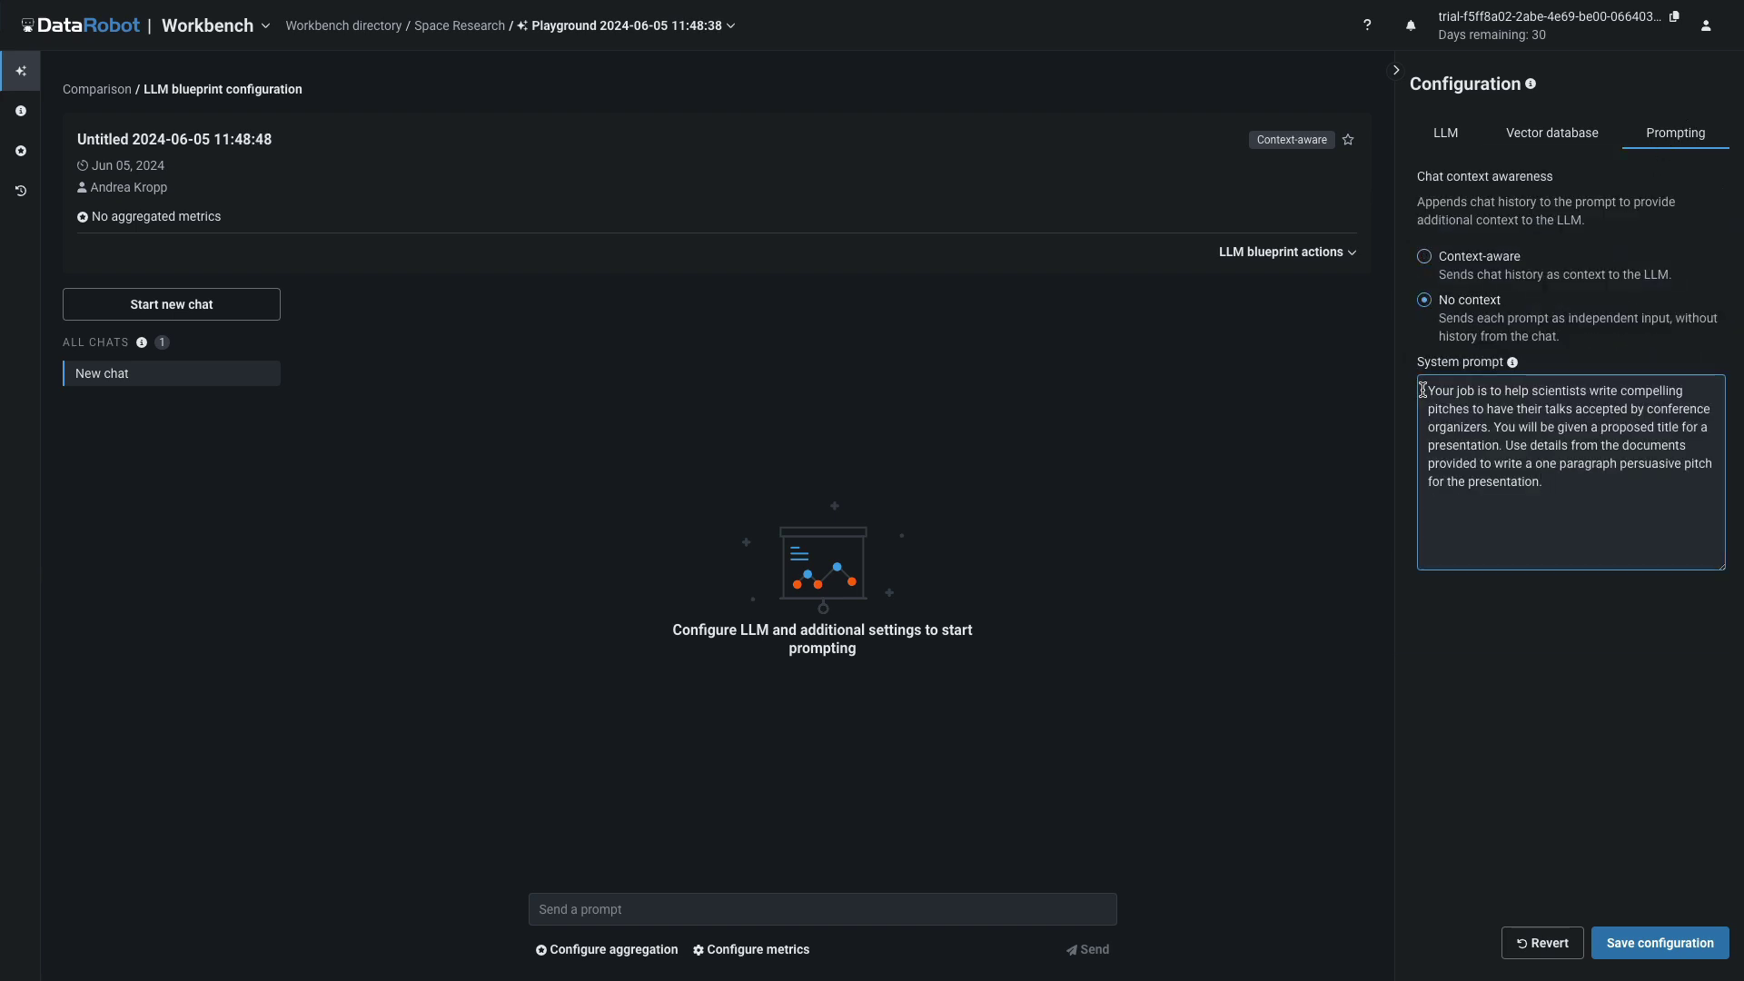
- Send the Blood Flow and Circulation prompt to the blueprints
{"action": "left_click", "coordinate": [576, 907]}
{"action": "type", "text": "Blood Flow and Circulation in Space"}
{"action": "left_click", "coordinate": [1088, 949]}
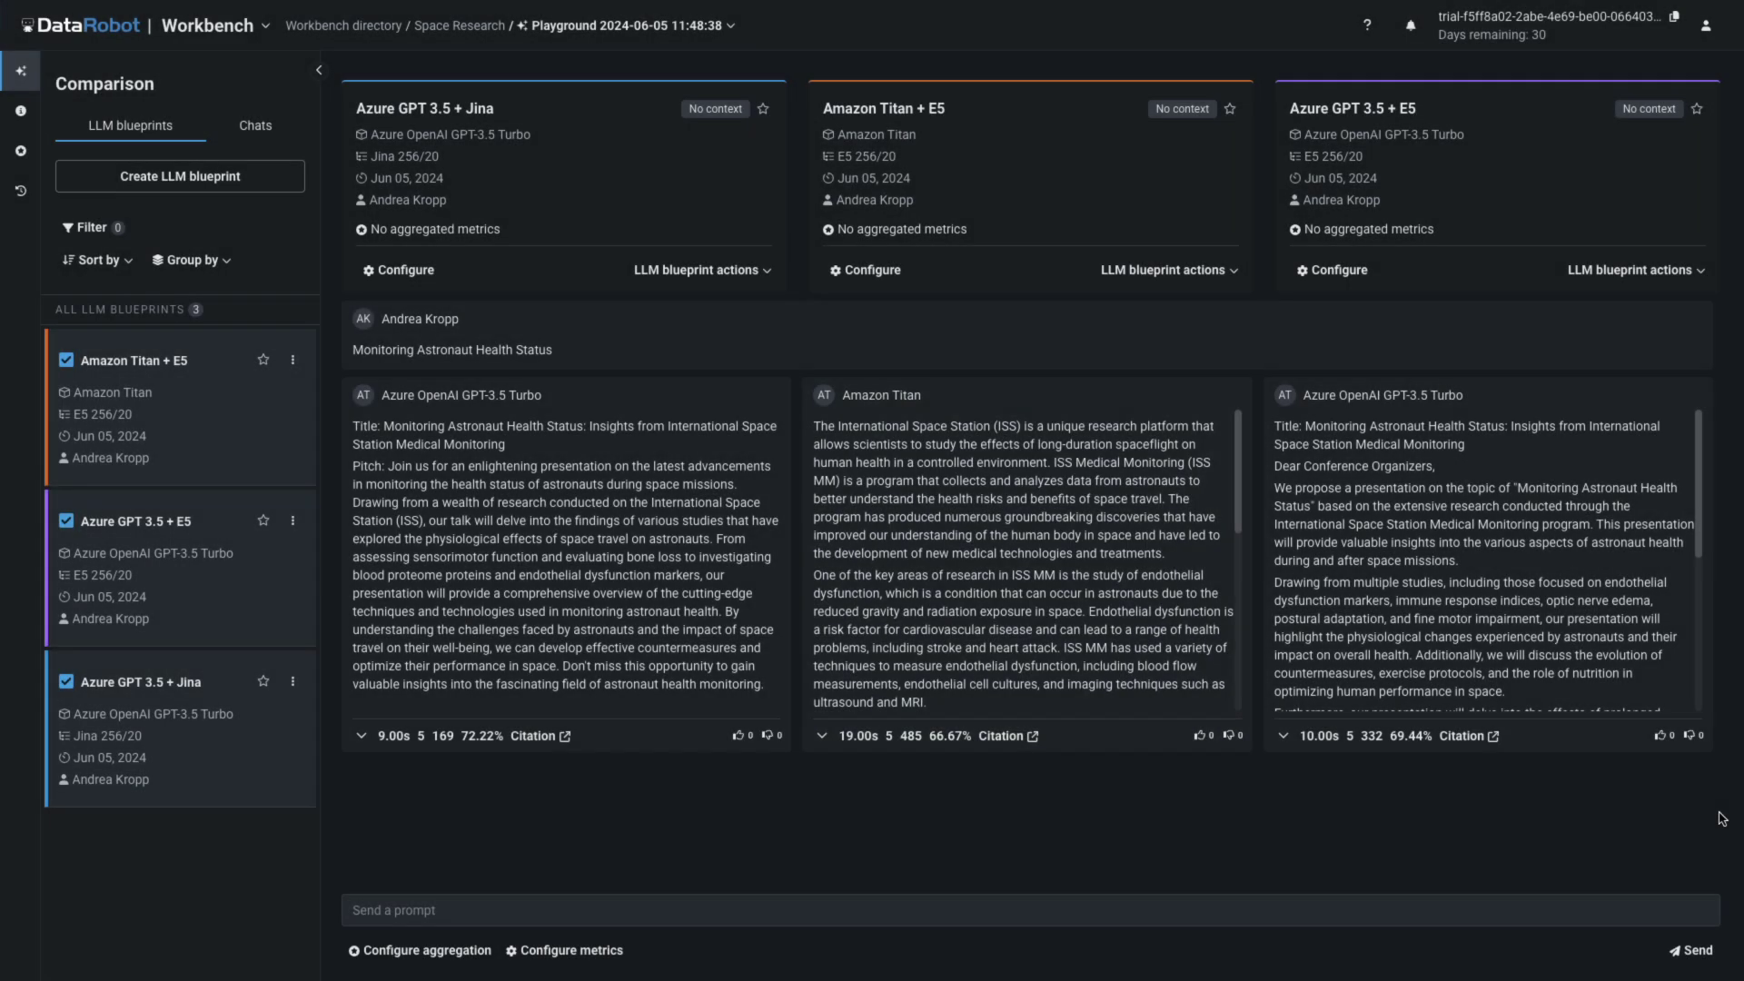
- Send the 'Applications of ISS Science Results on Earth' prompt to all three blueprints
{"action": "left_click", "coordinate": [754, 910]}
{"action": "type", "text": "Applications of ISS Science Results on Earth"}
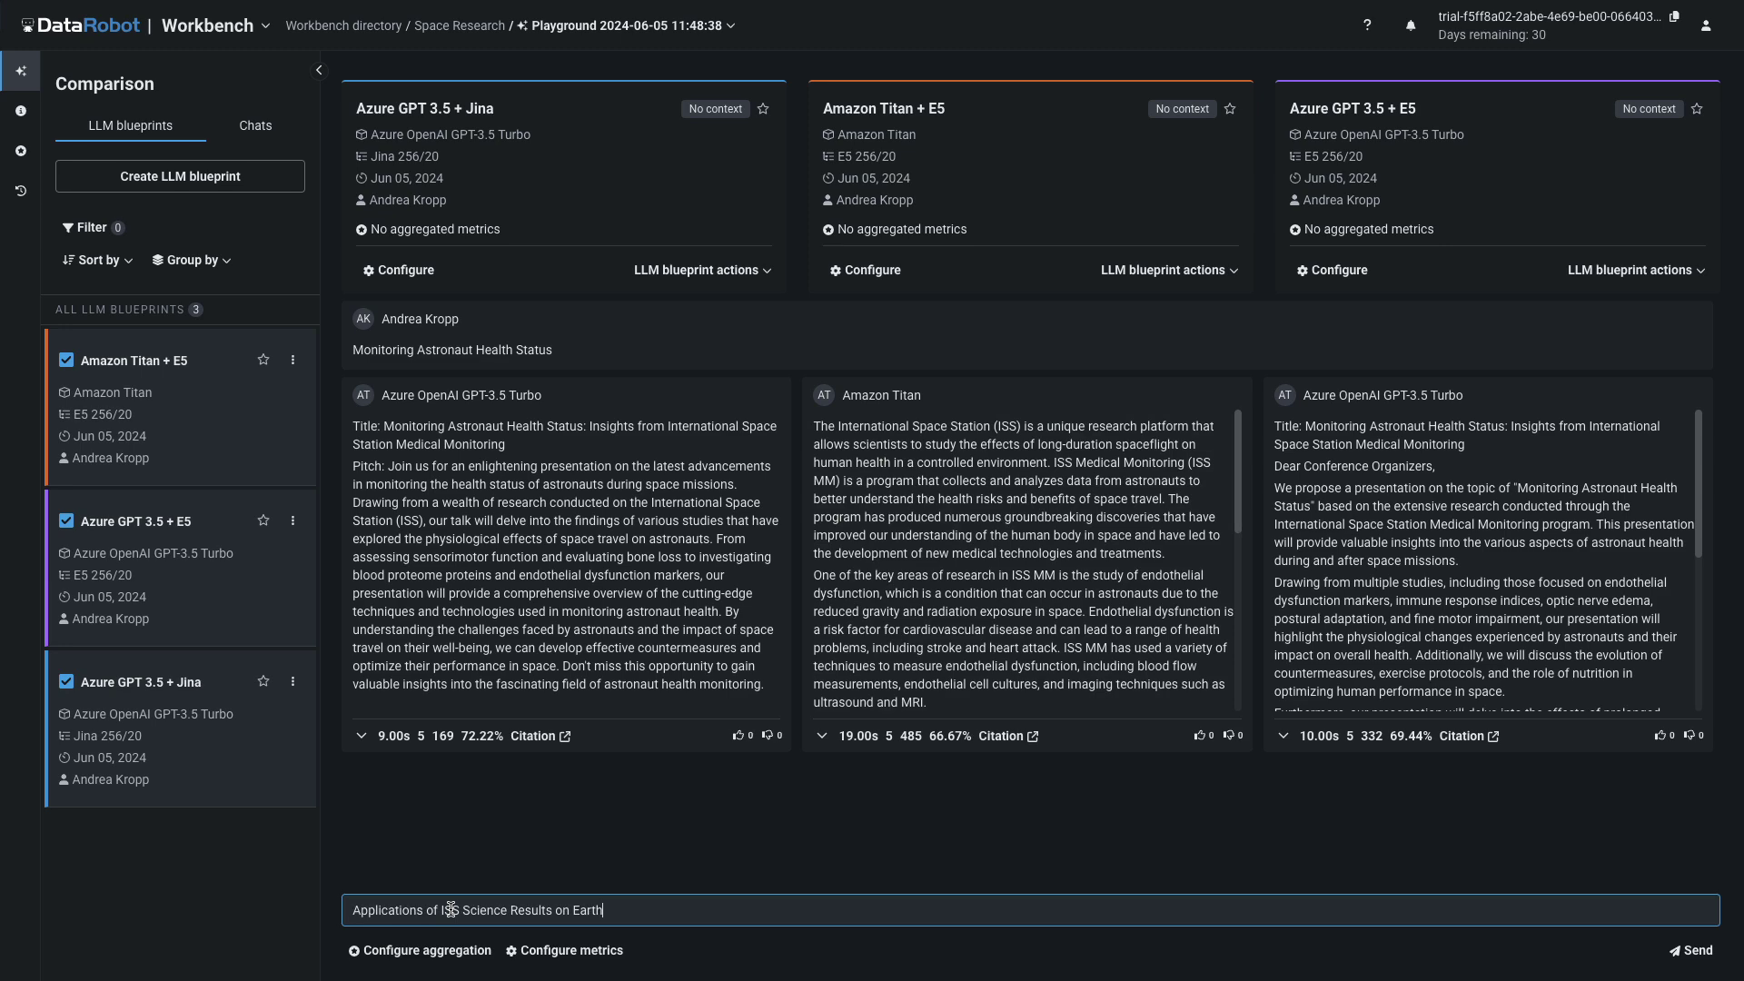
{"action": "left_click", "coordinate": [1692, 950]}
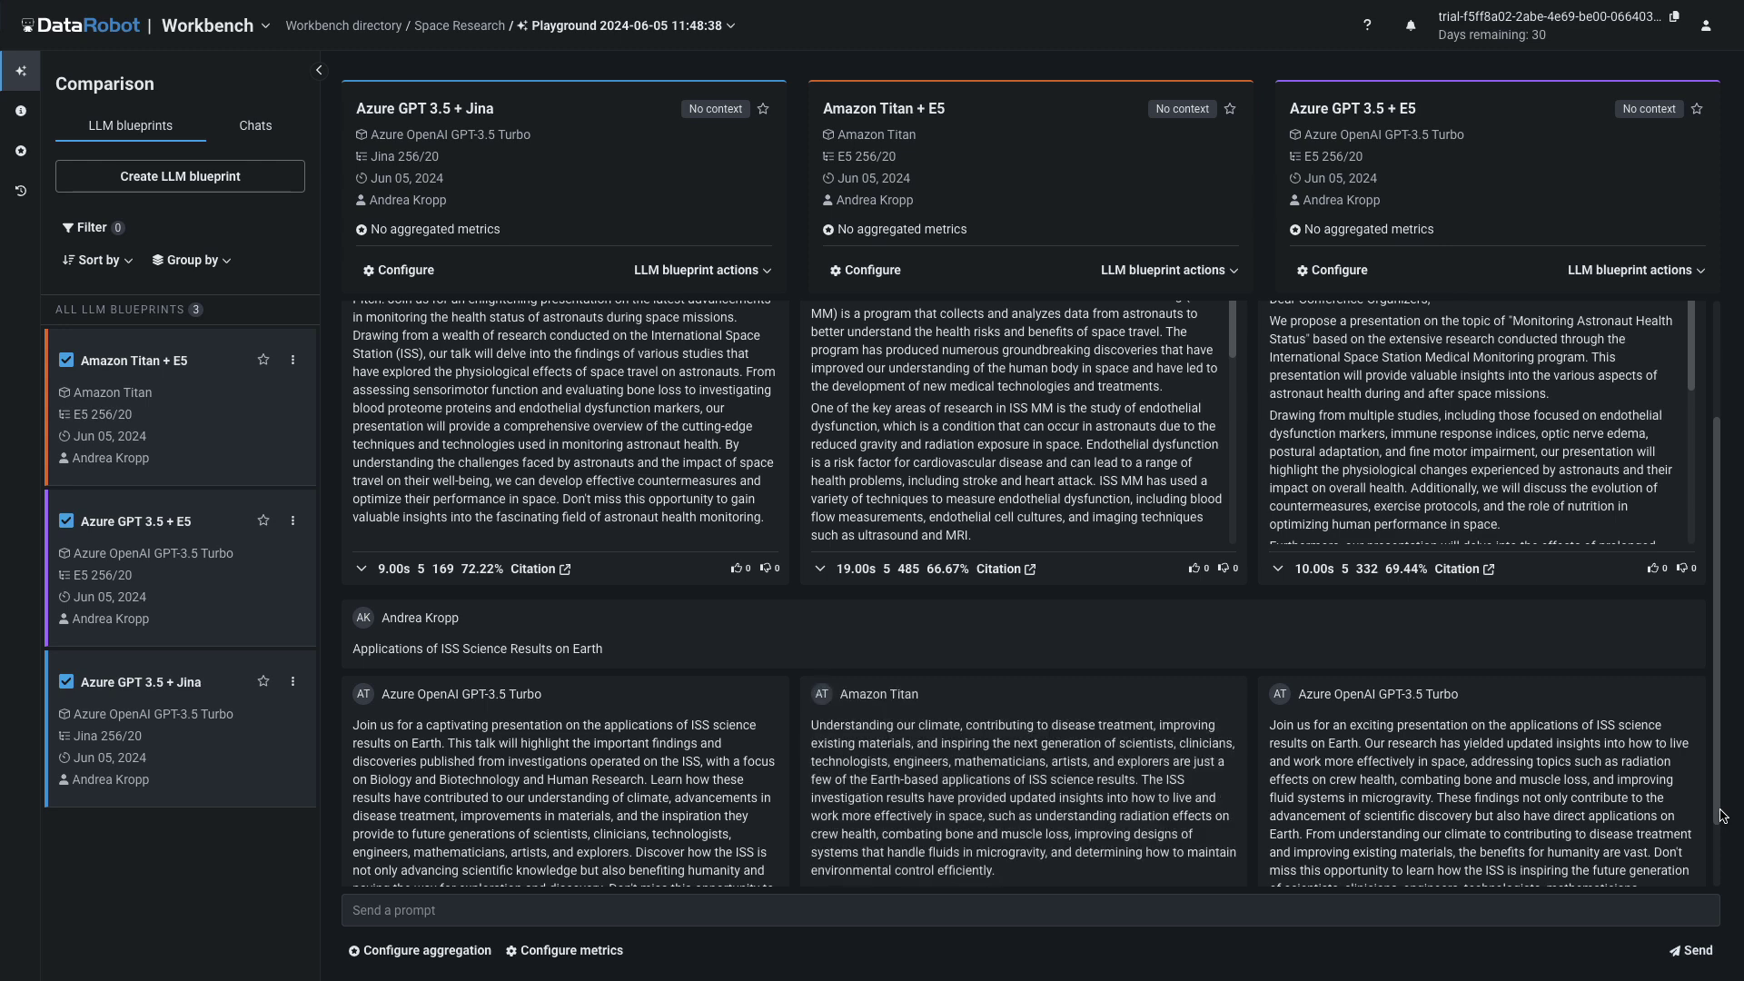
- Review the third answer's detailed metrics and its cited source PDFs
{"action": "left_click_drag", "start_coordinate": [1720, 786], "coordinate": [1713, 896]}
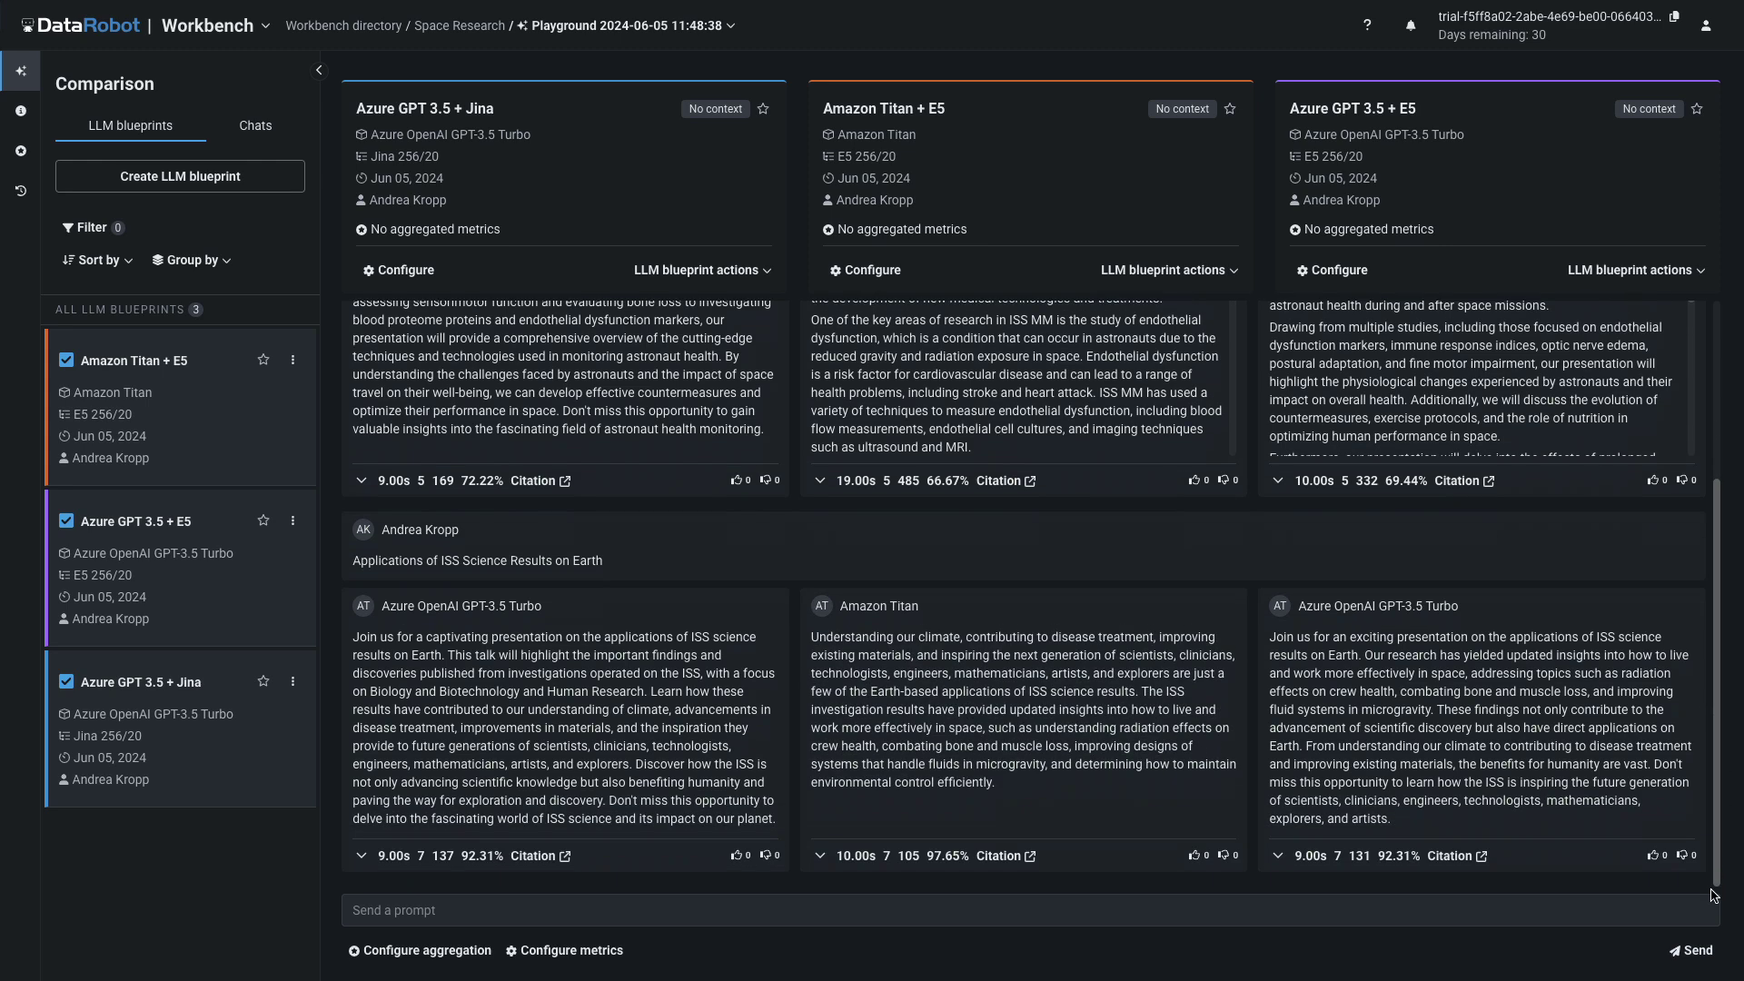
{"action": "left_click", "coordinate": [1278, 855]}
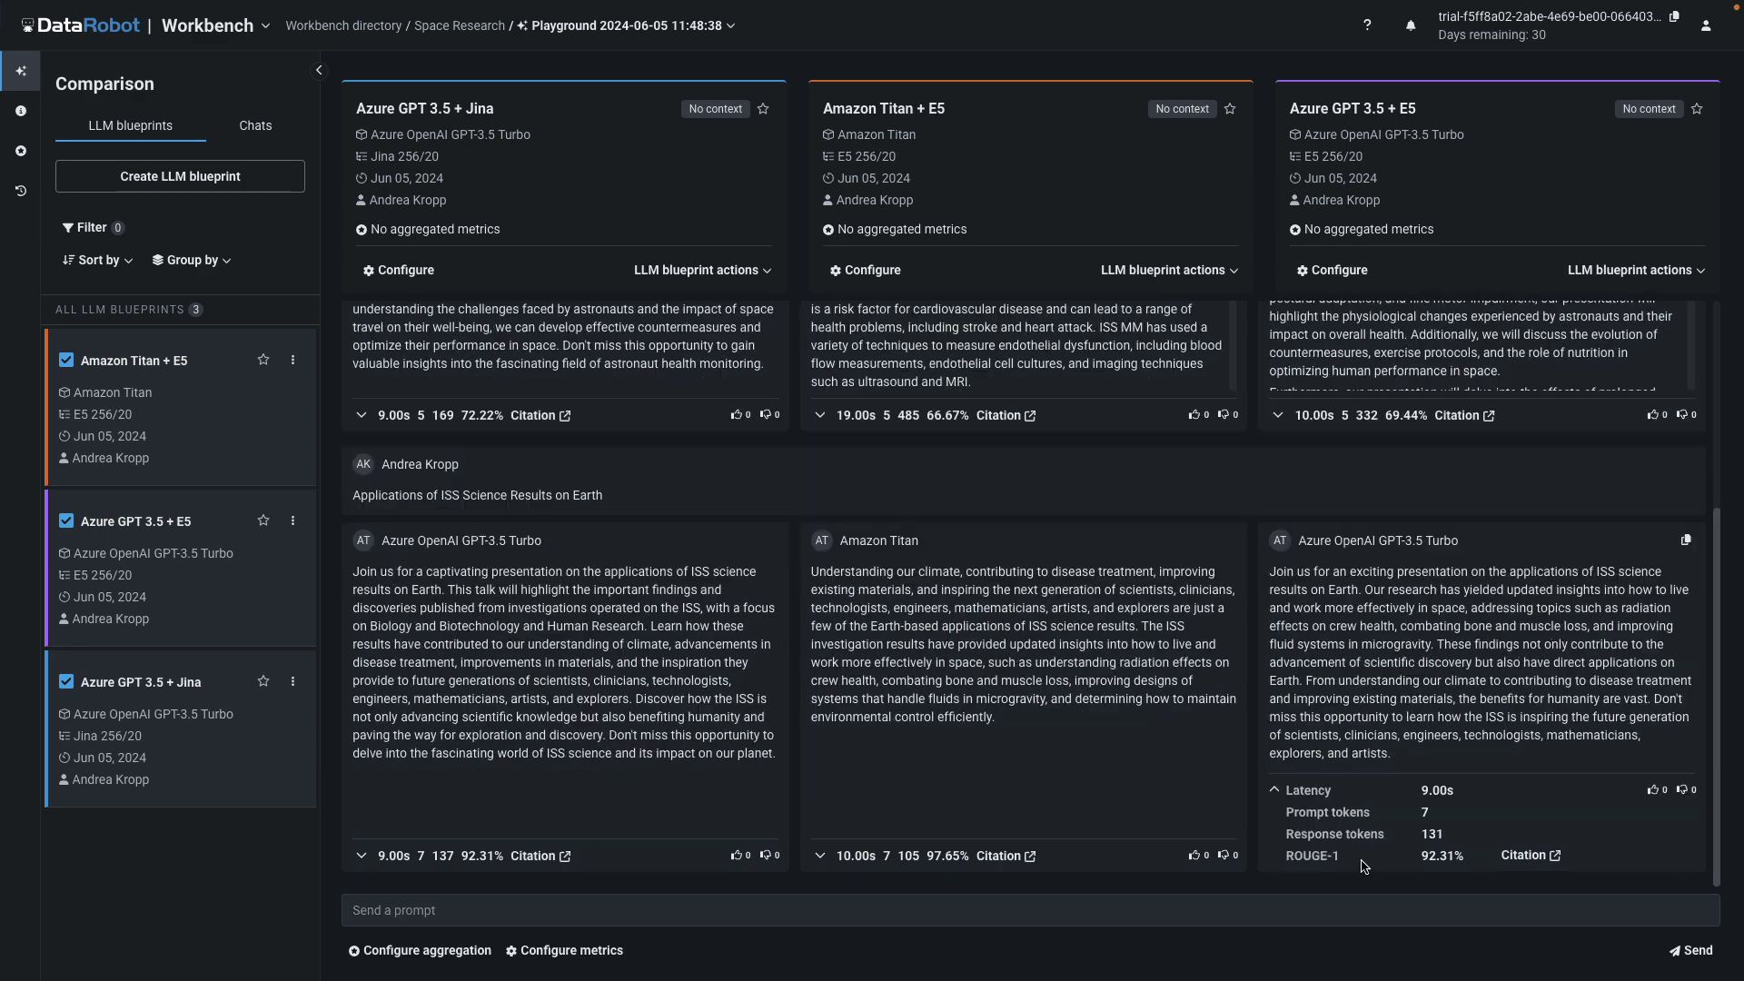
{"action": "left_click", "coordinate": [1530, 855]}
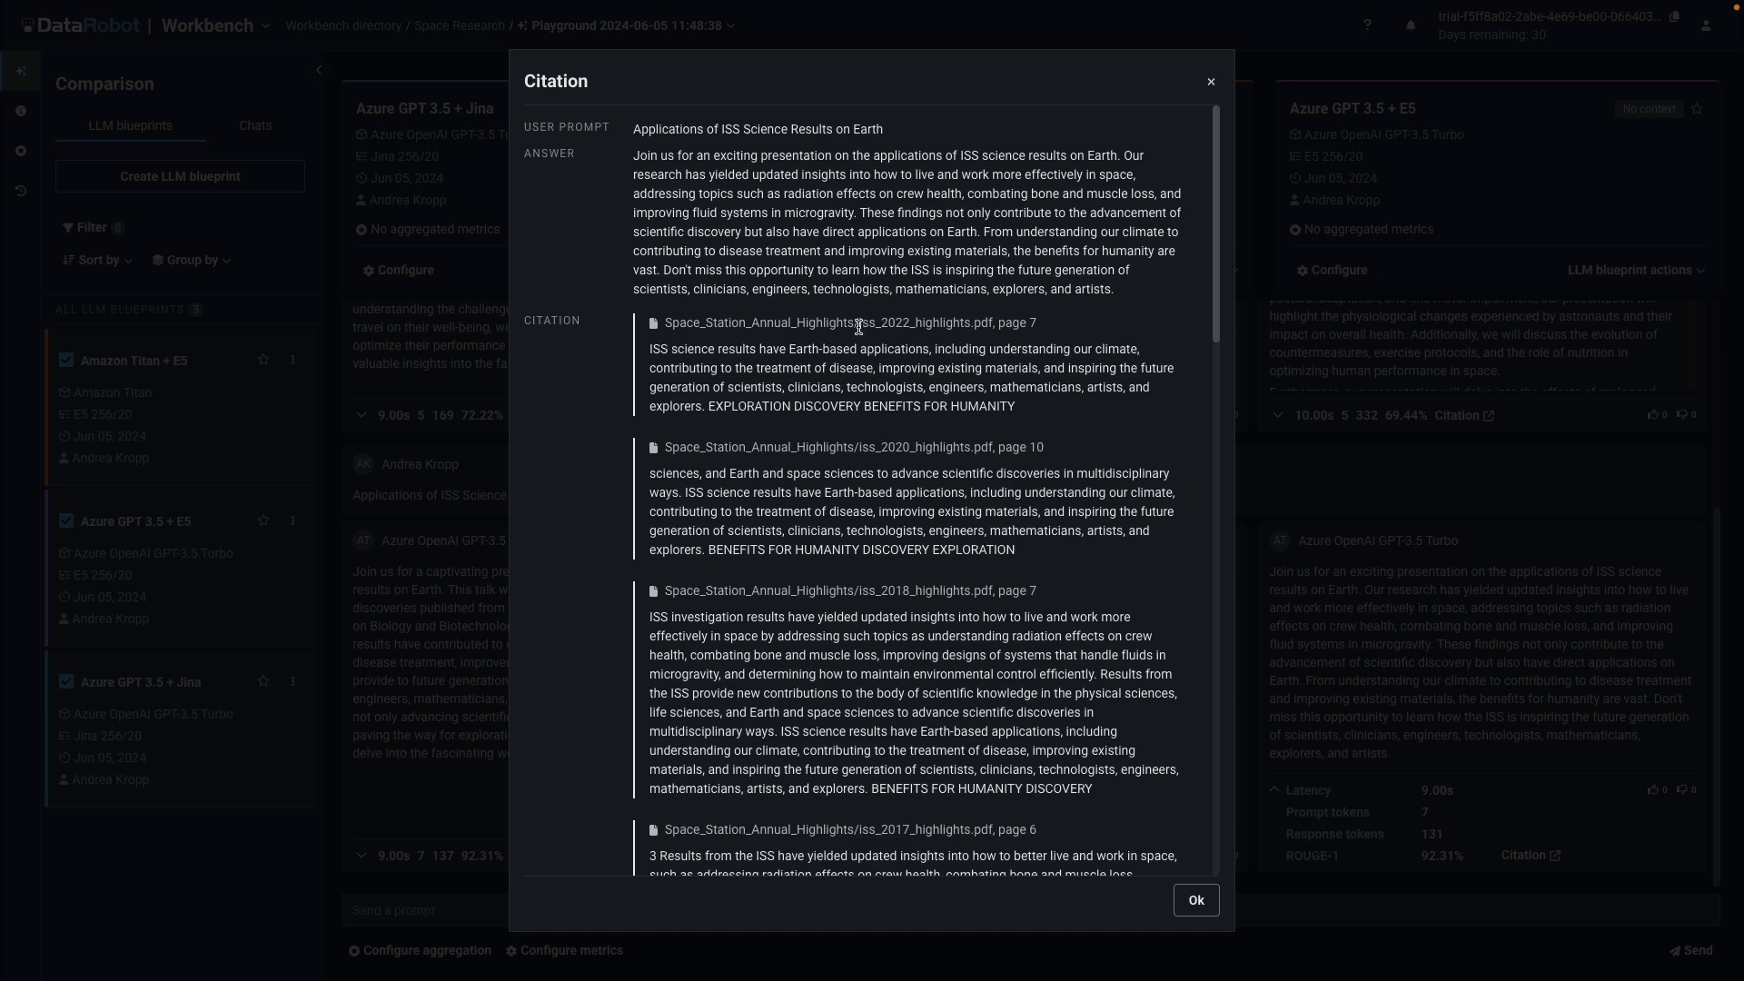
{"action": "left_click_drag", "start_coordinate": [859, 324], "coordinate": [1047, 330]}
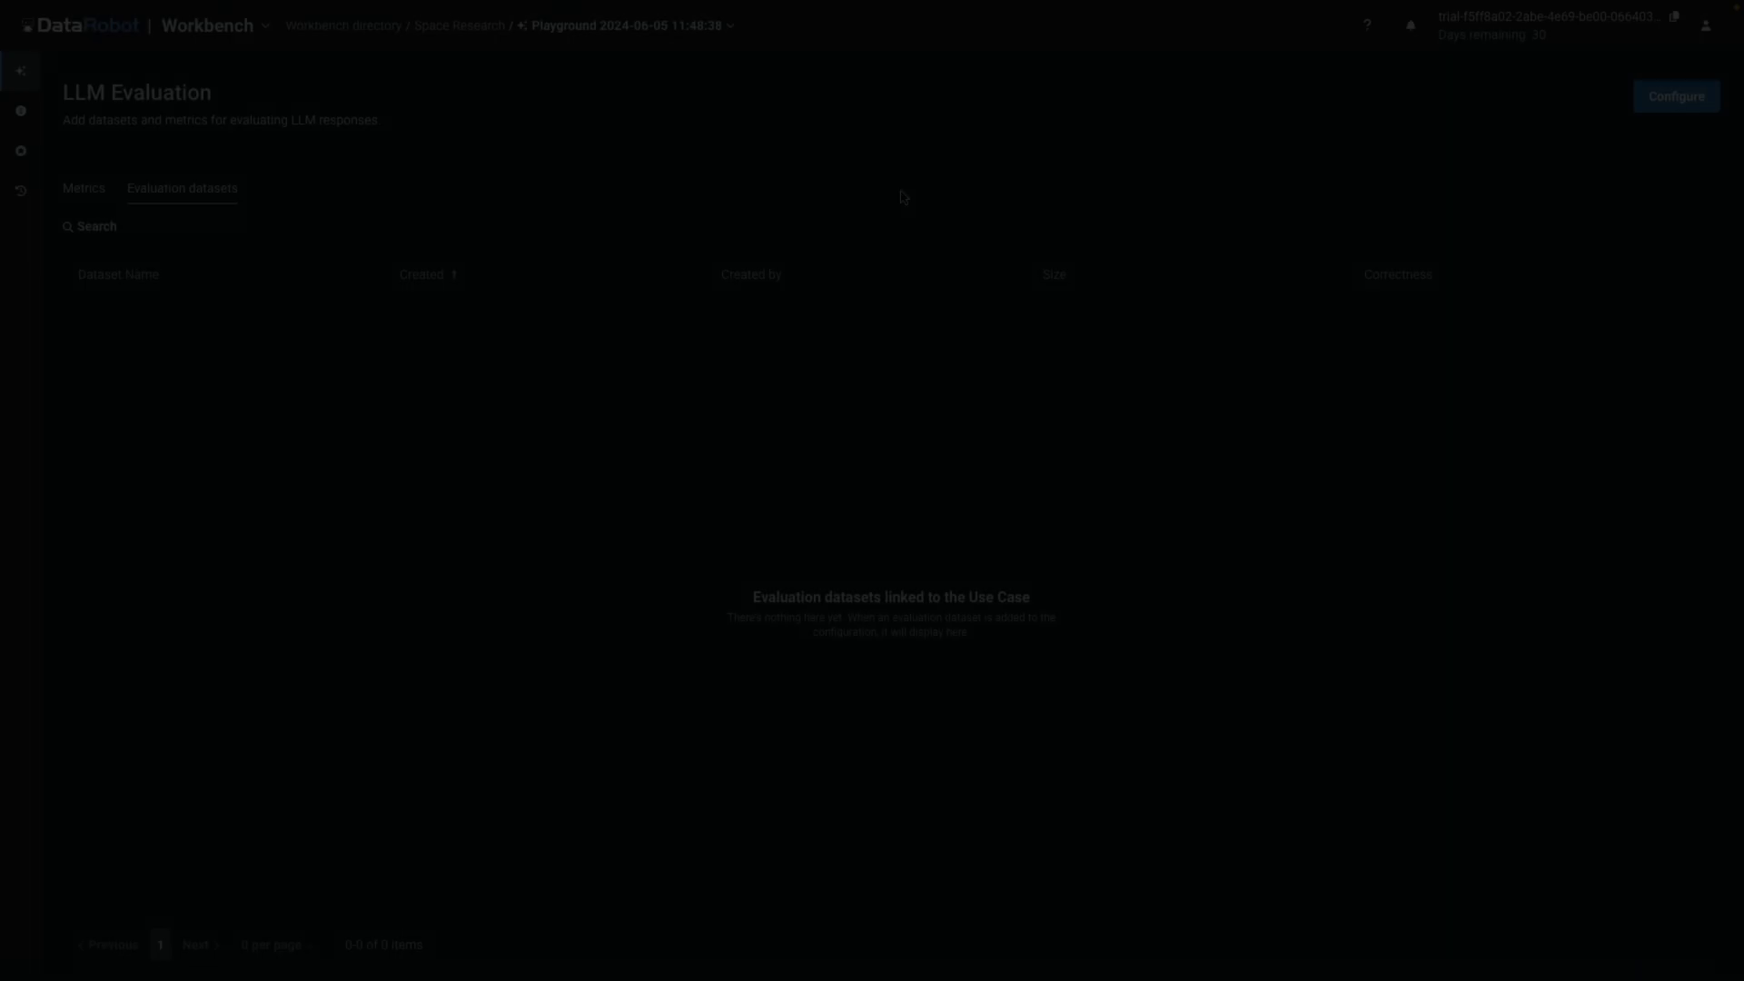
- Open the evaluation metrics configuration and choose the Evaluation dataset metrics card
{"action": "left_click", "coordinate": [1675, 98]}
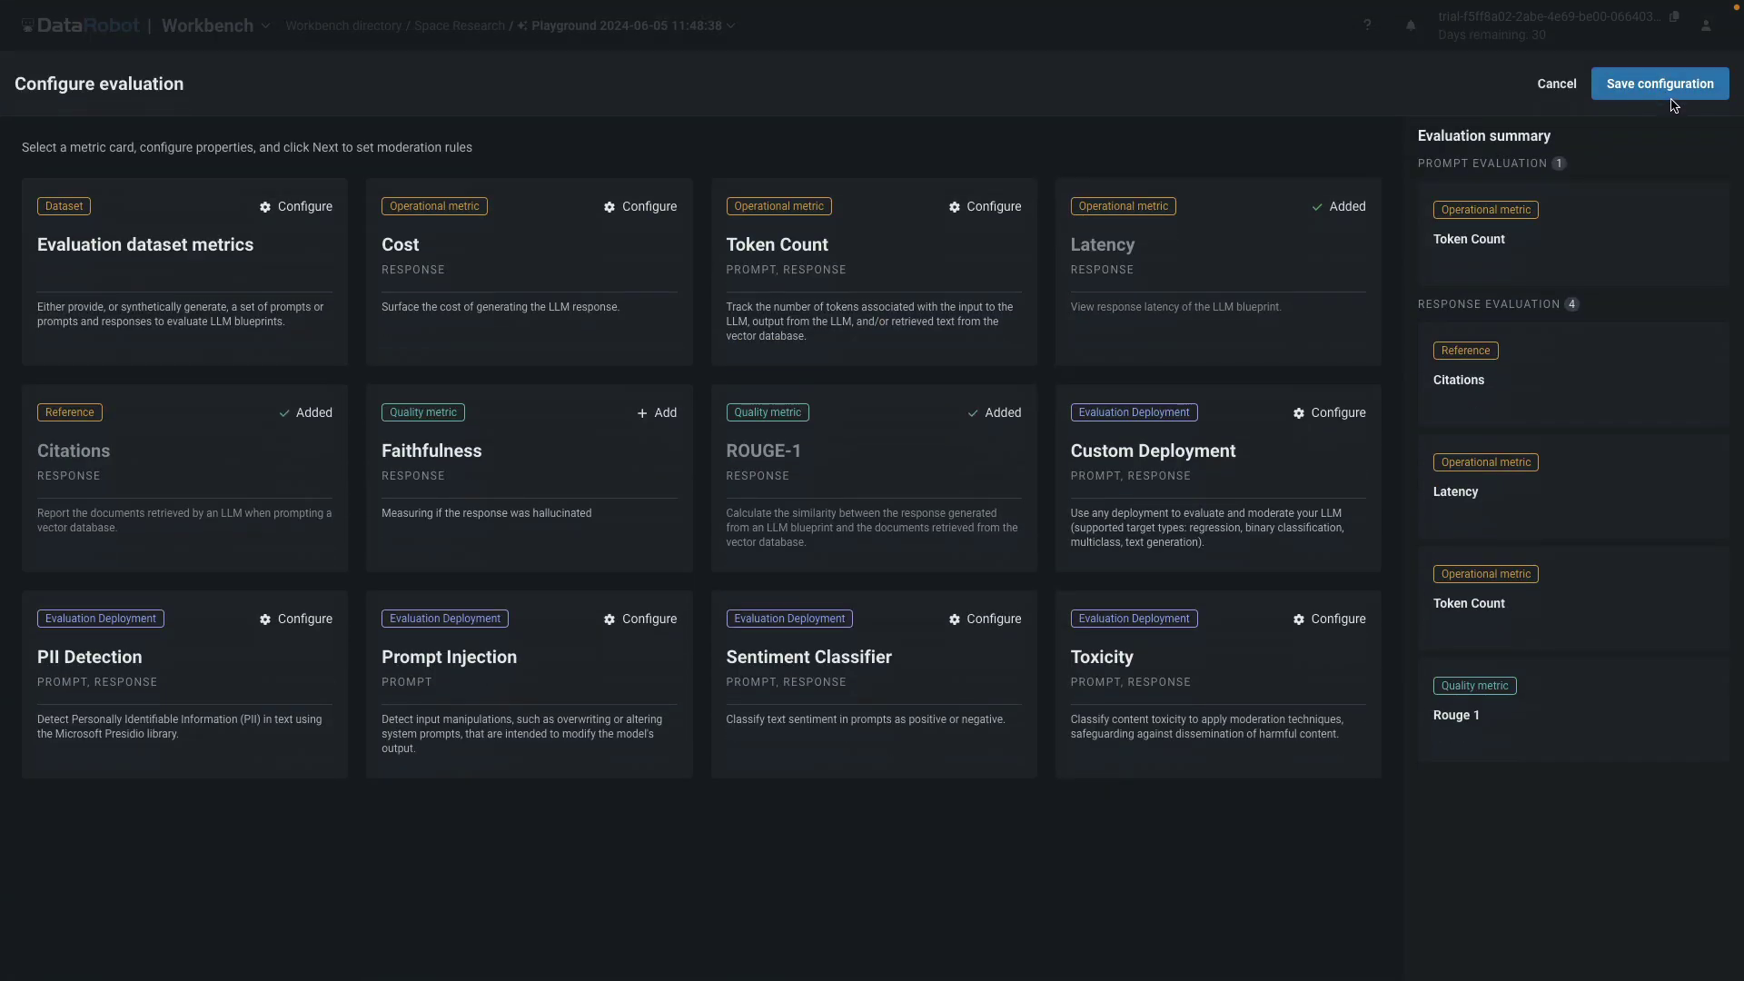
{"action": "left_click", "coordinate": [104, 228]}
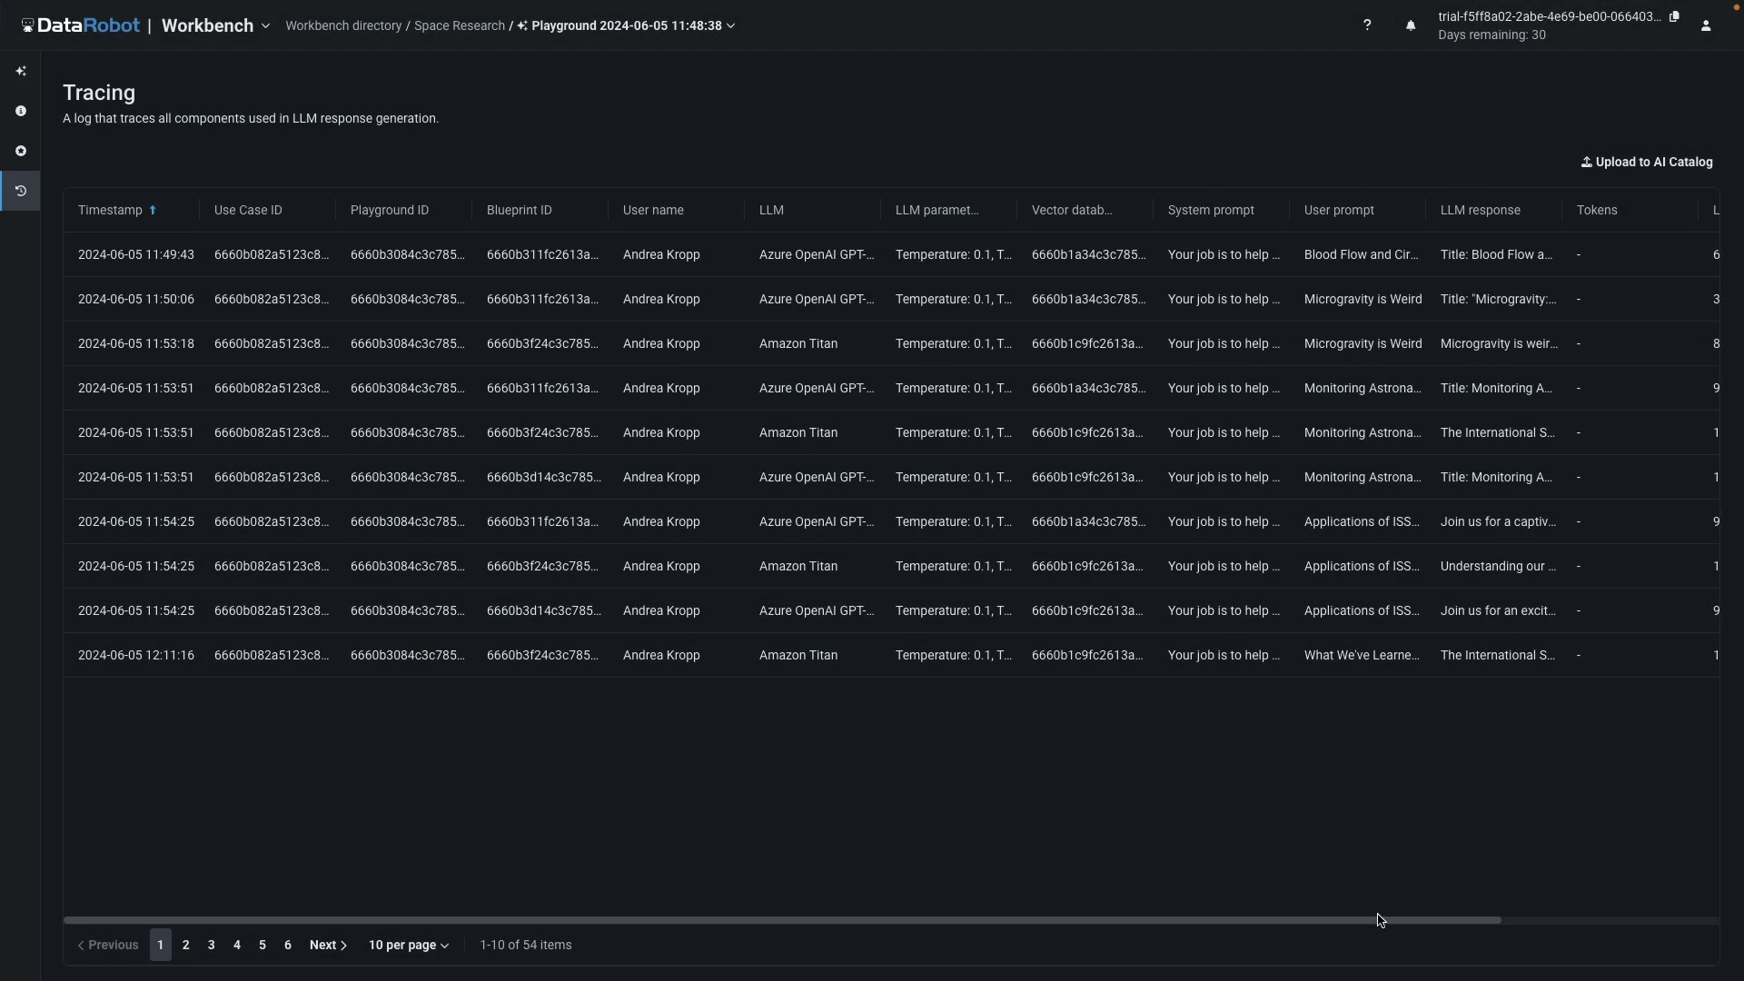
- Scroll the Tracing table right to reveal the Latency and User feedback columns
{"action": "left_click_drag", "start_coordinate": [1381, 921], "coordinate": [1629, 925]}
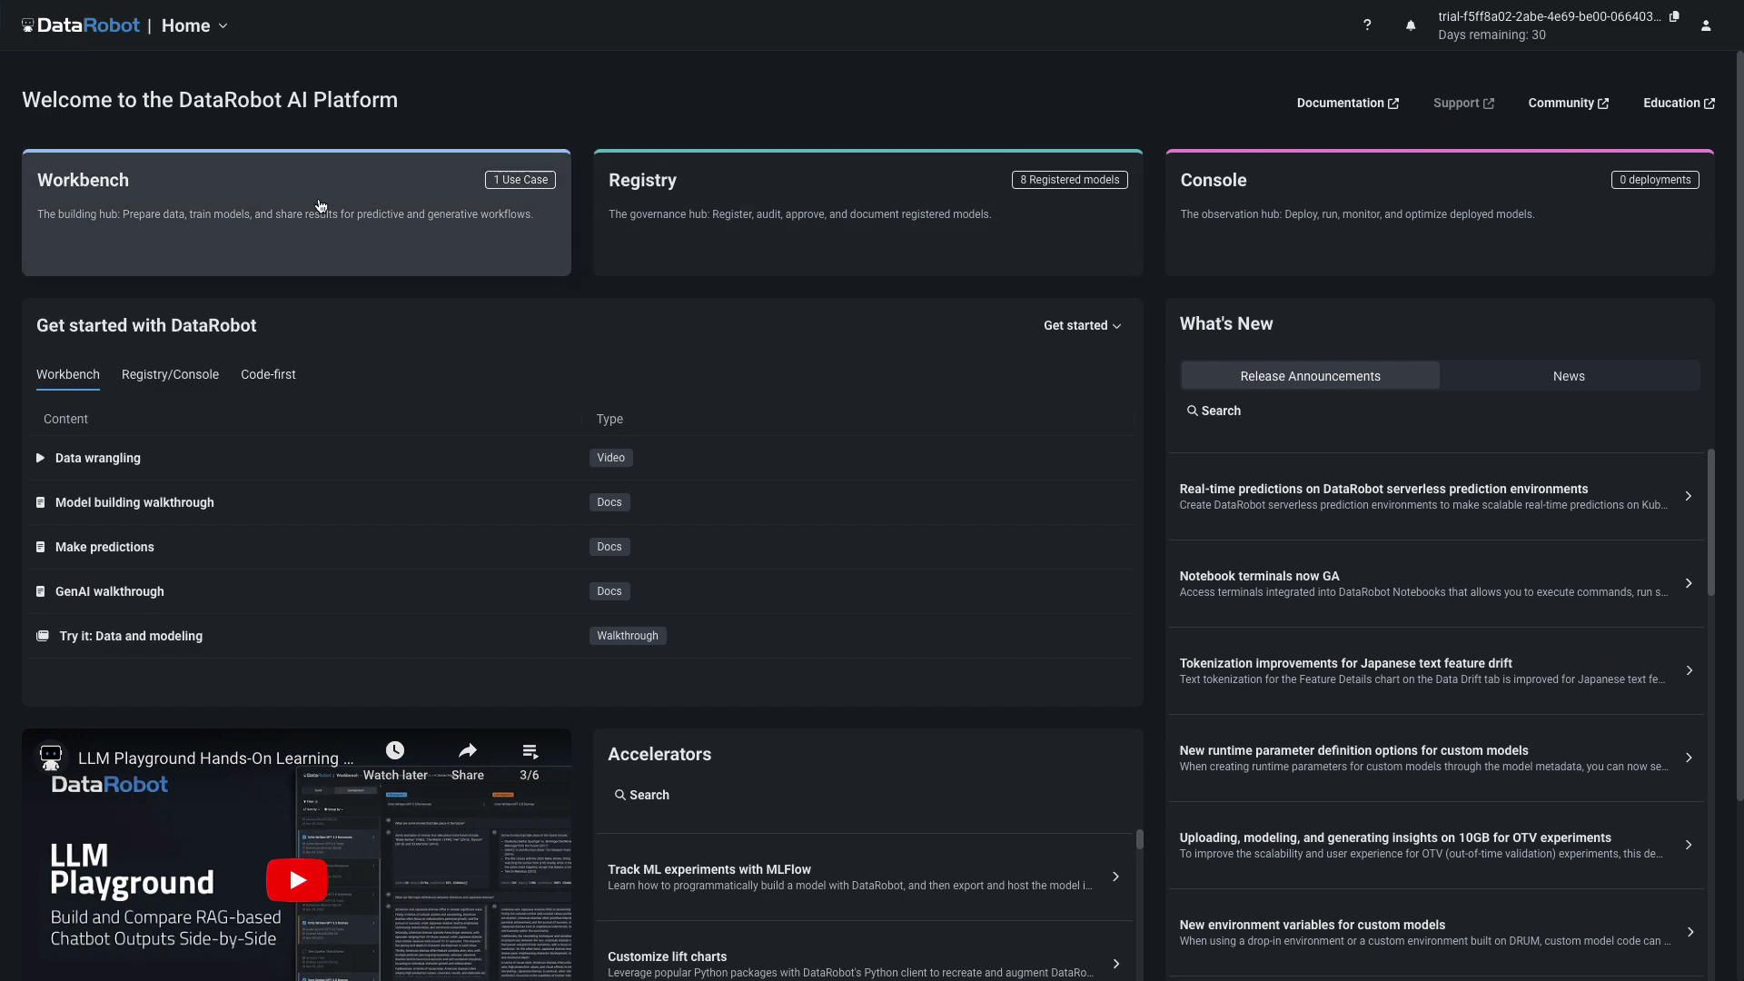
- Create a new Workbench use case and rename Untitled_2 to 'Space Research'
{"action": "left_click", "coordinate": [320, 203]}
{"action": "left_click", "coordinate": [1656, 97]}
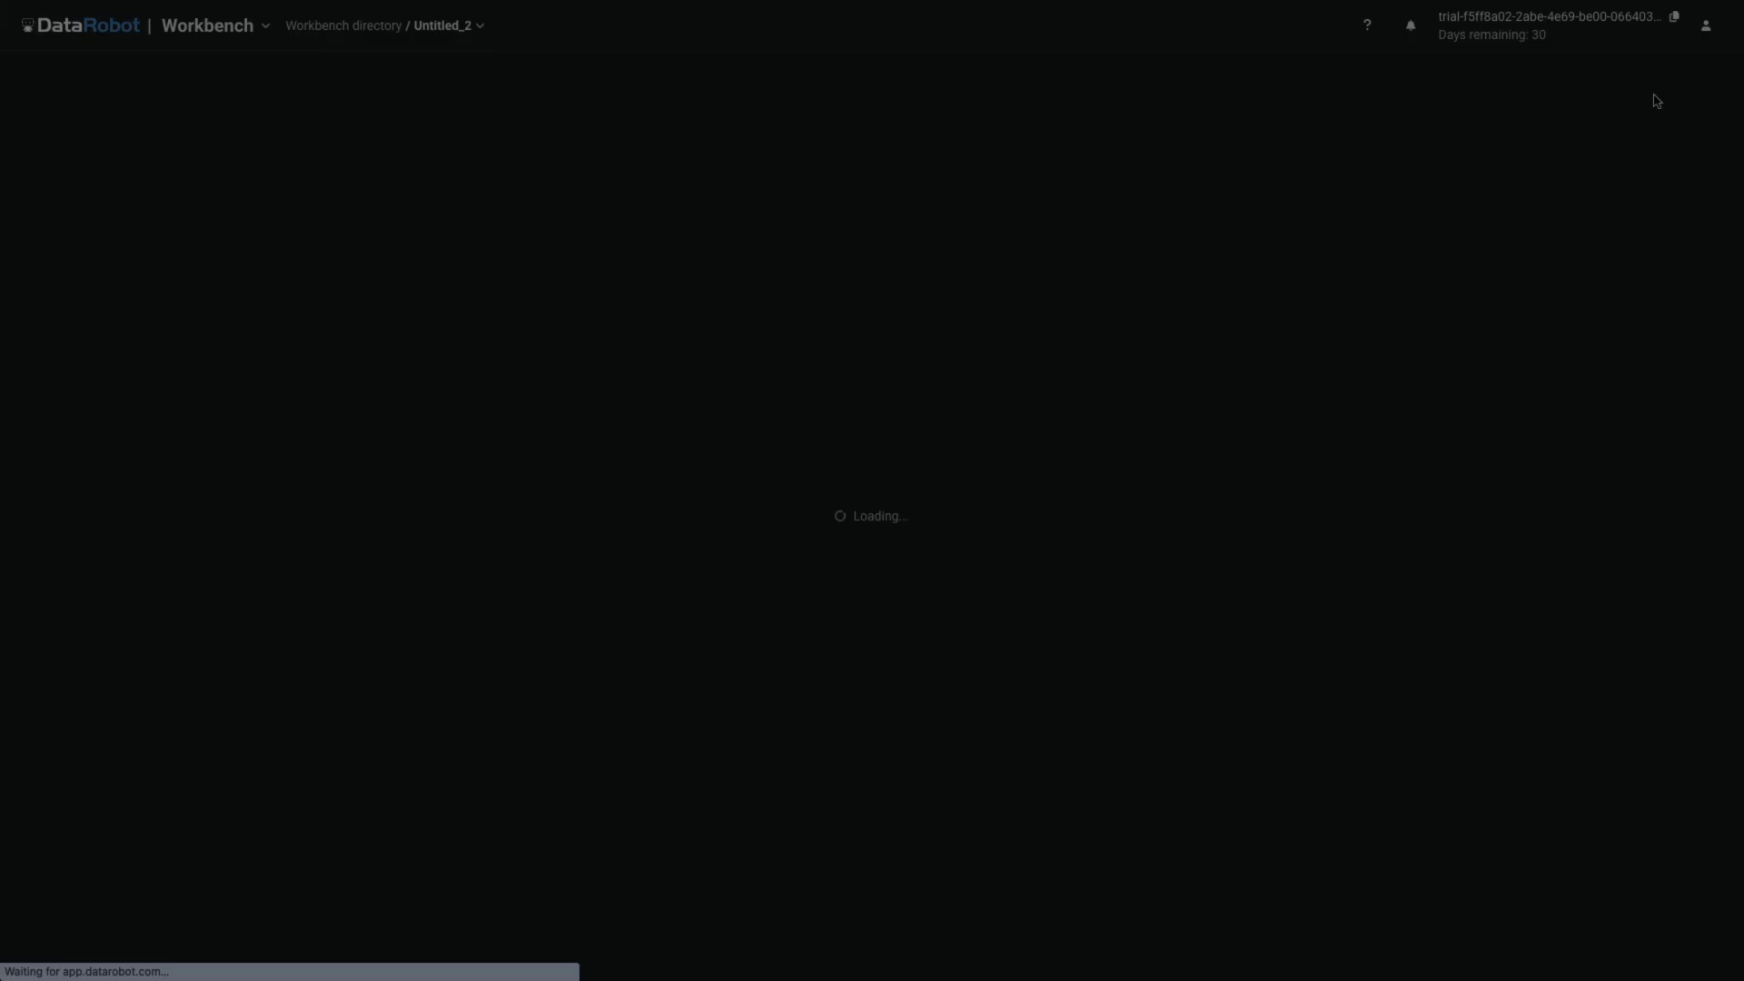
{"action": "left_click_drag", "start_coordinate": [144, 148], "coordinate": [6, 147]}
{"action": "key", "text": "BackSpace"}
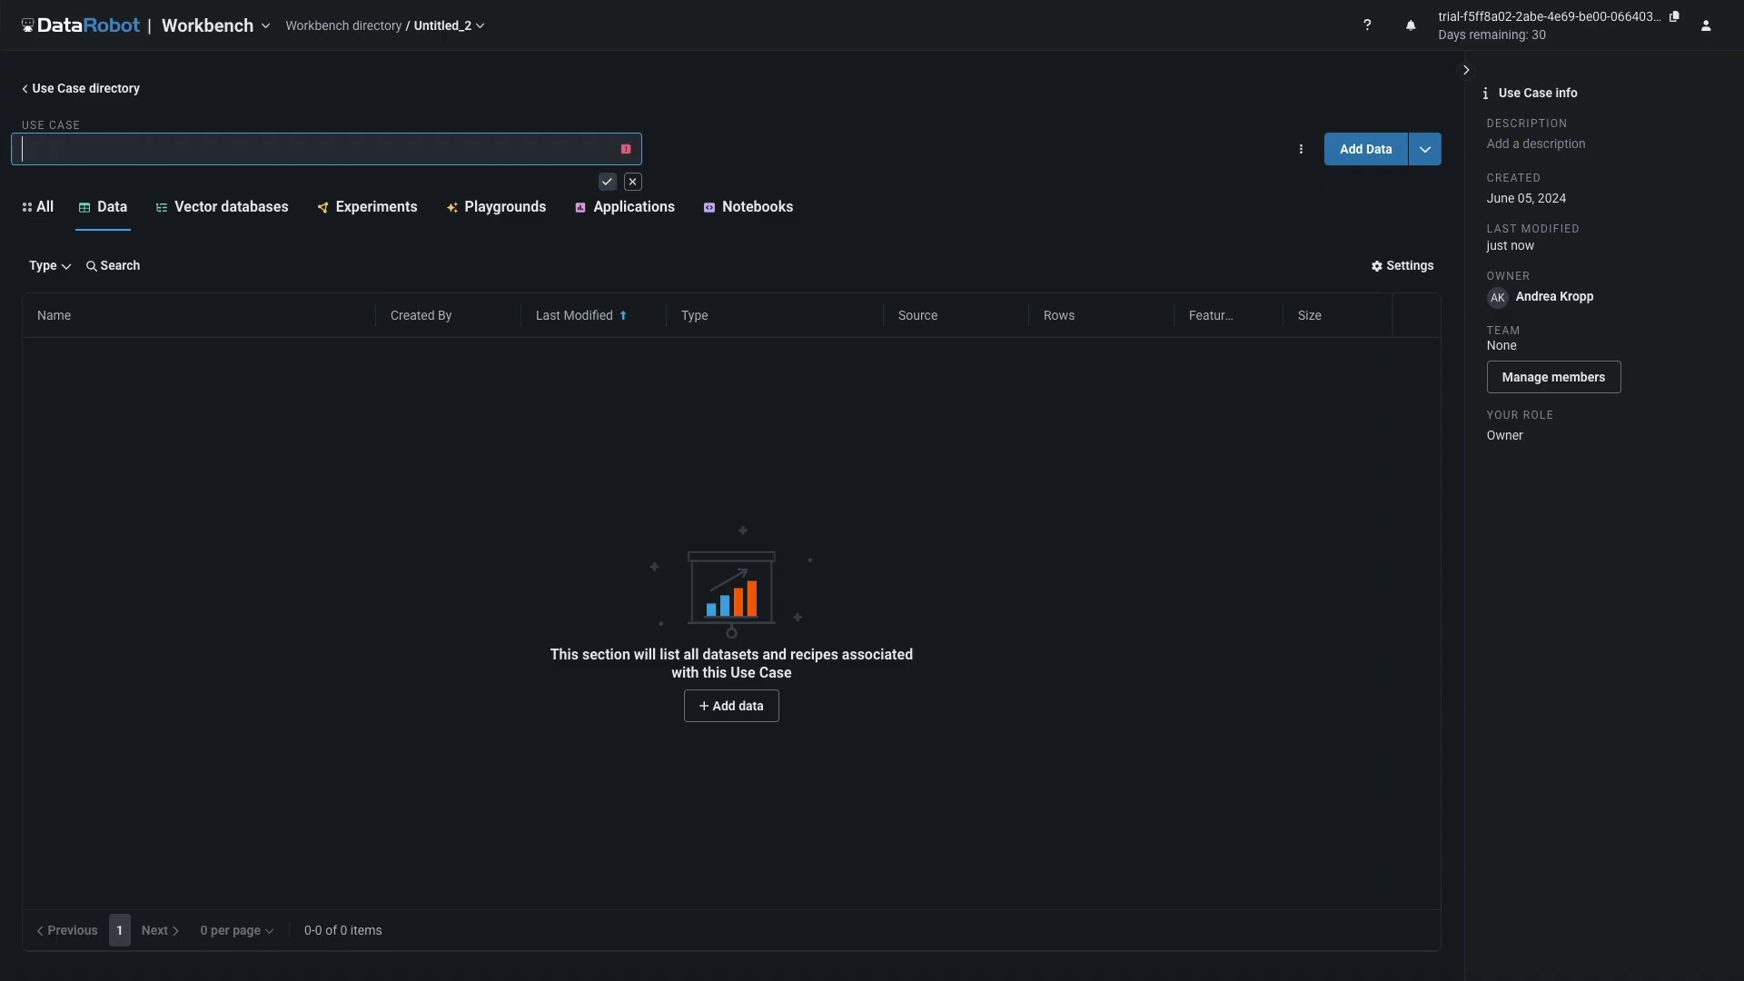
{"action": "type", "text": "Space Research"}
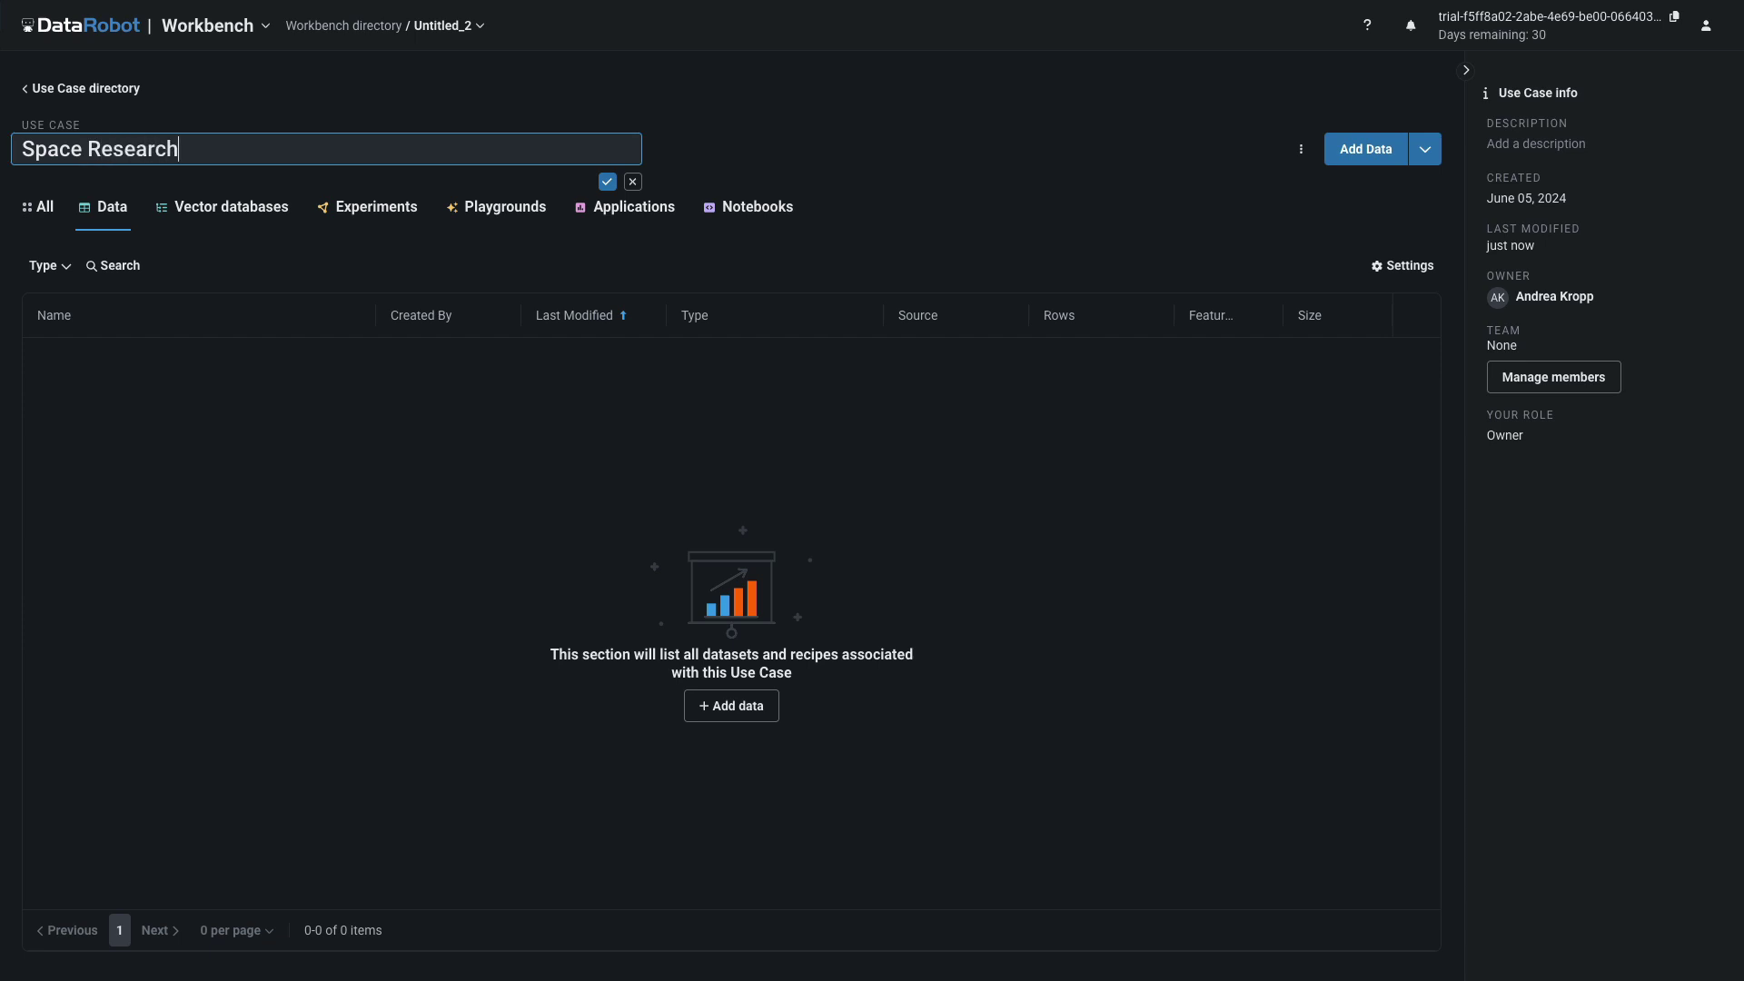
{"action": "left_click", "coordinate": [608, 181]}
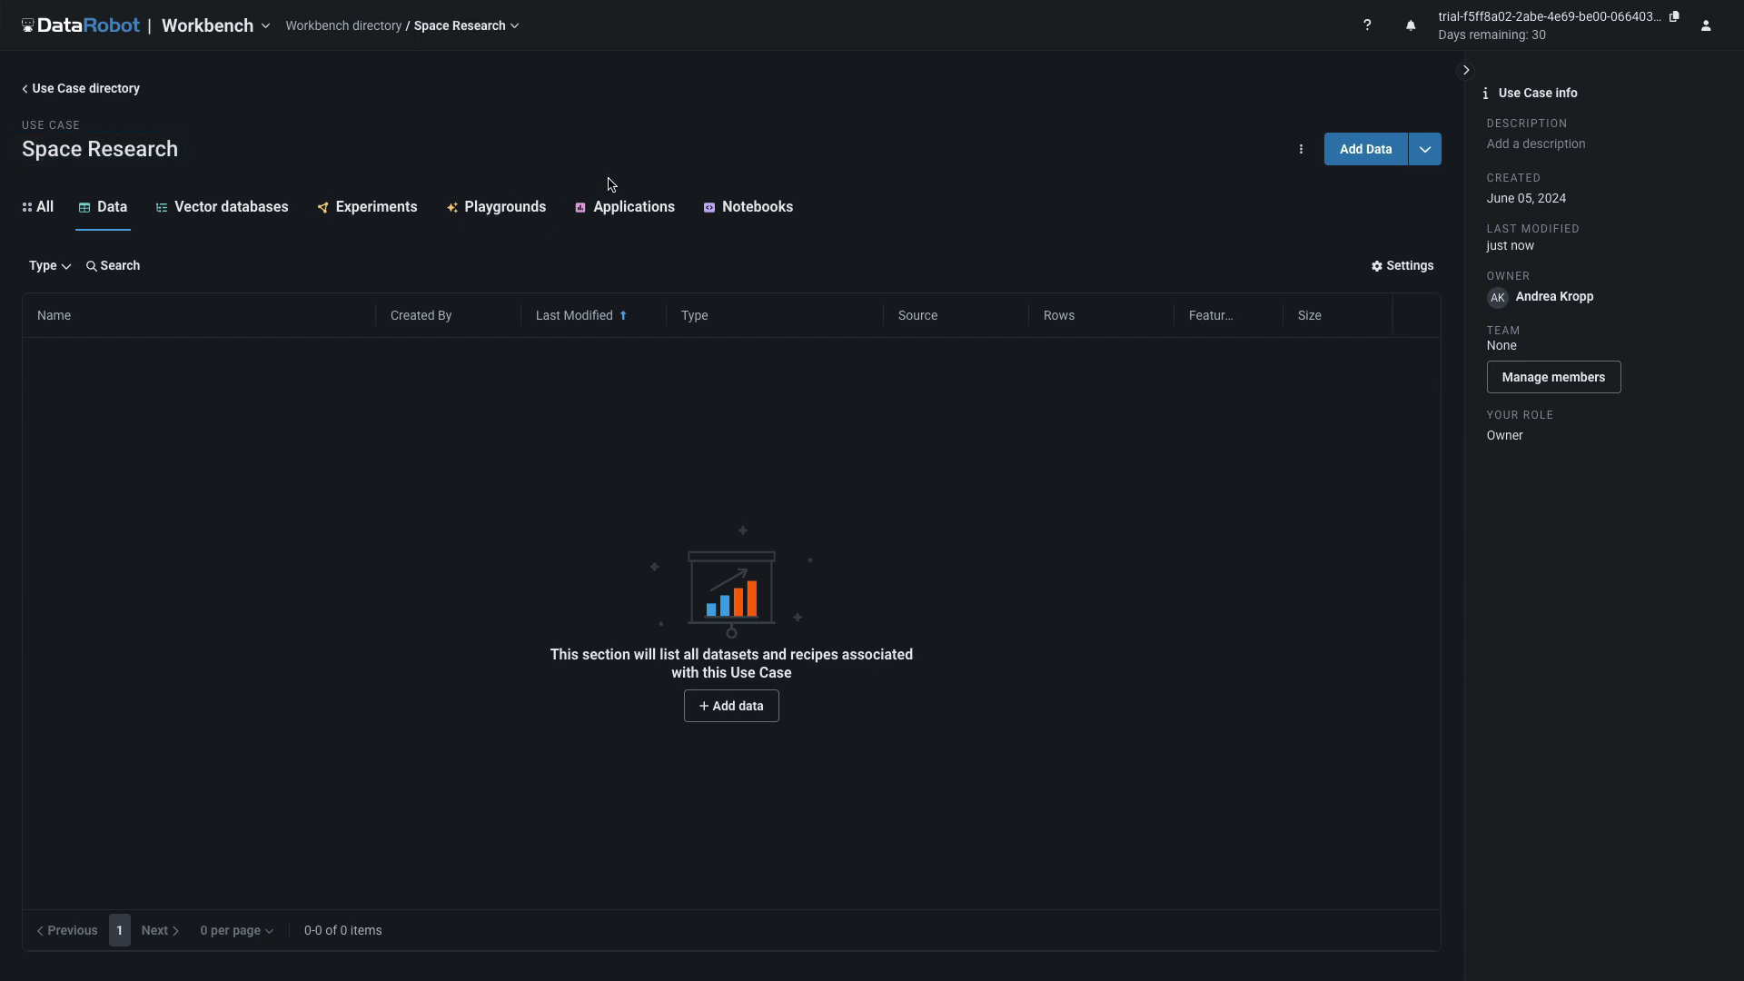
- Upload Space_Station_Research.zip from the computer as the use case's dataset
{"action": "left_click", "coordinate": [731, 706]}
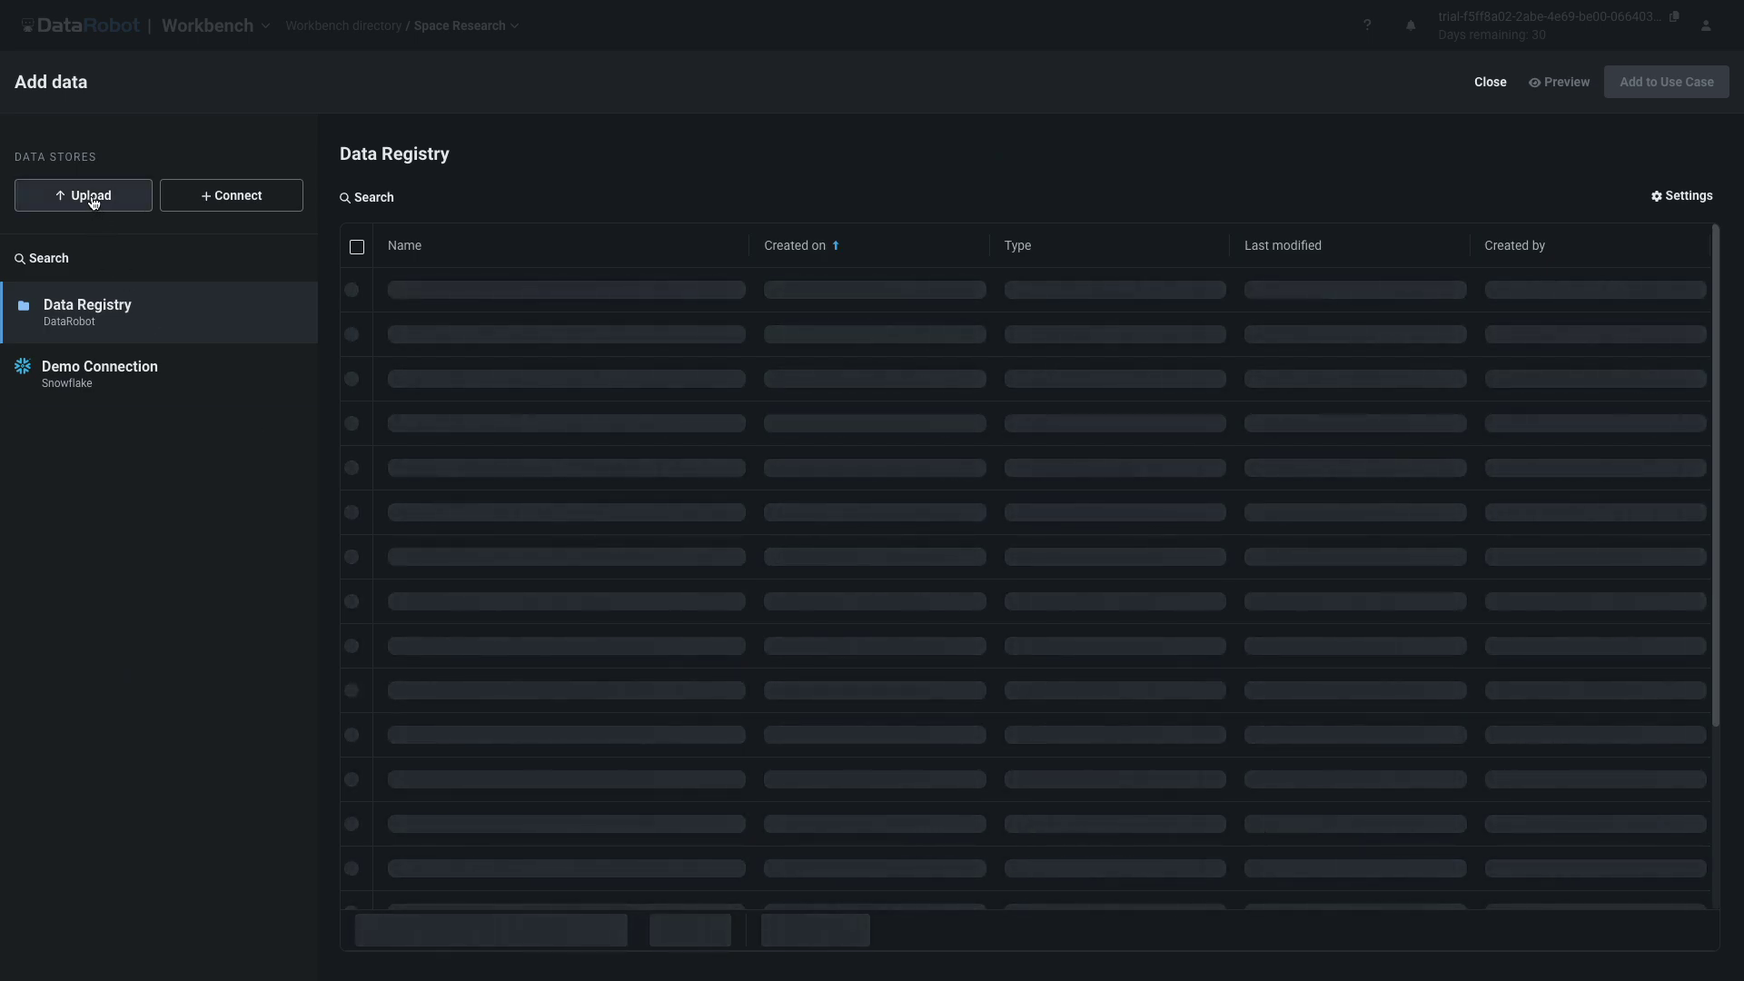
{"action": "left_click", "coordinate": [92, 200]}
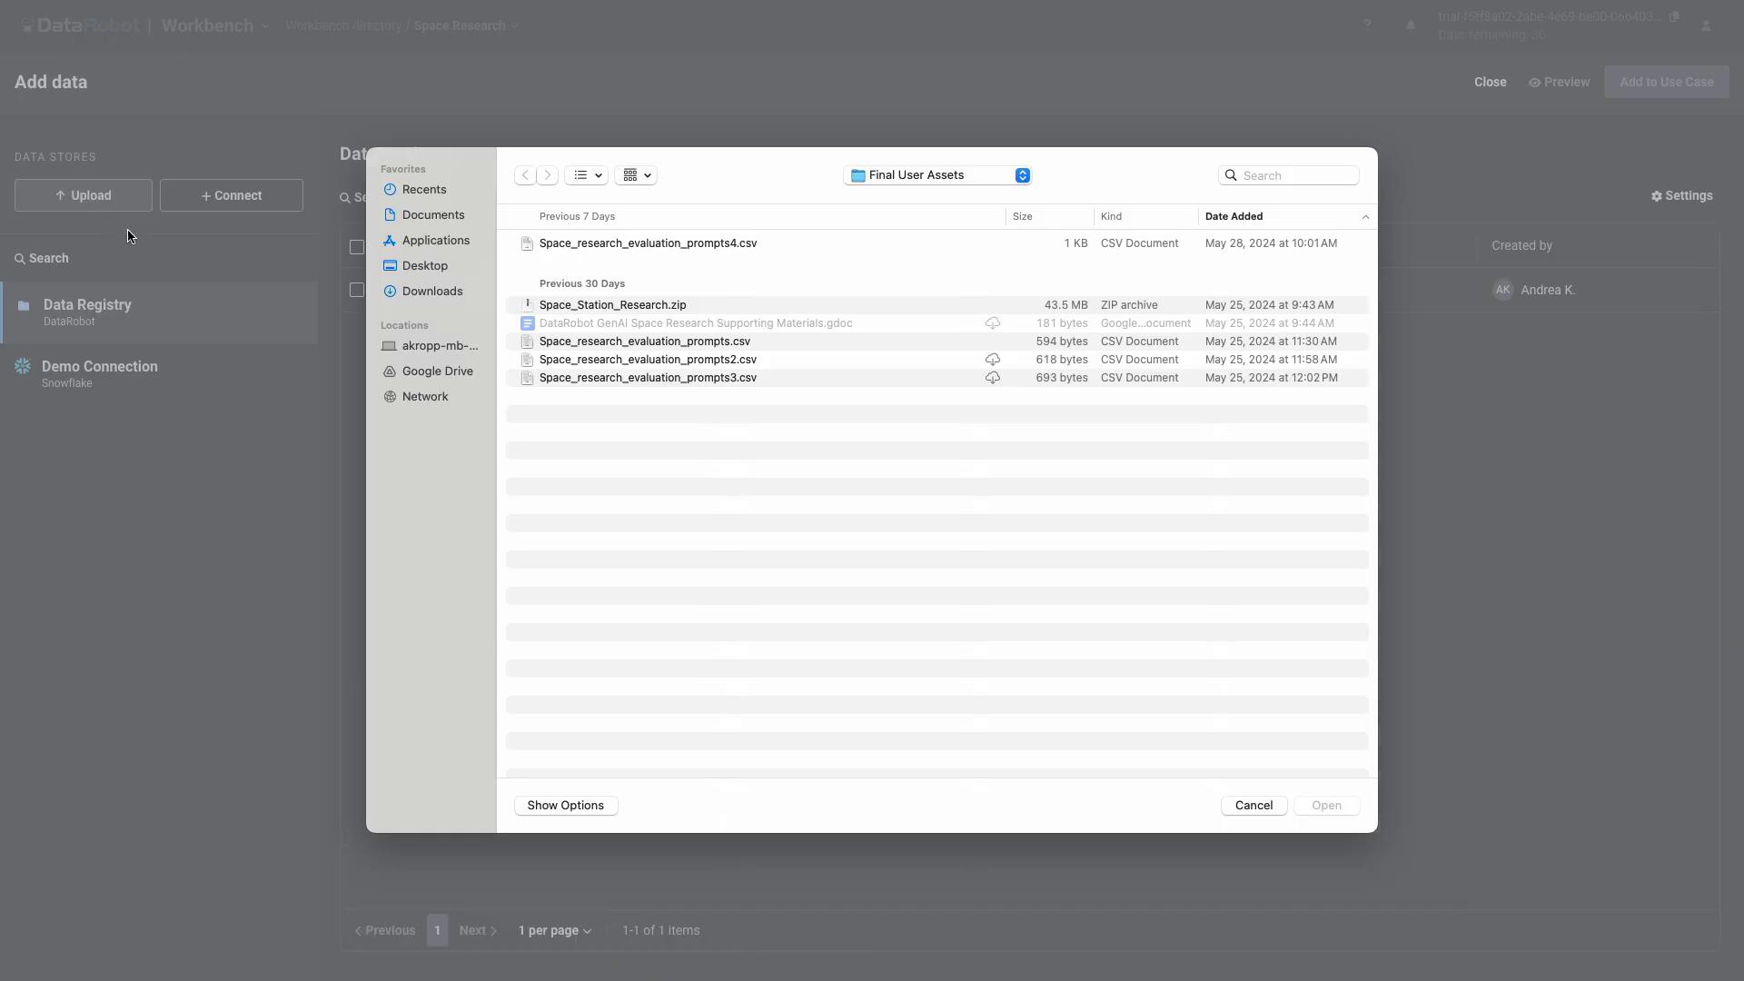
{"action": "left_click", "coordinate": [602, 303]}
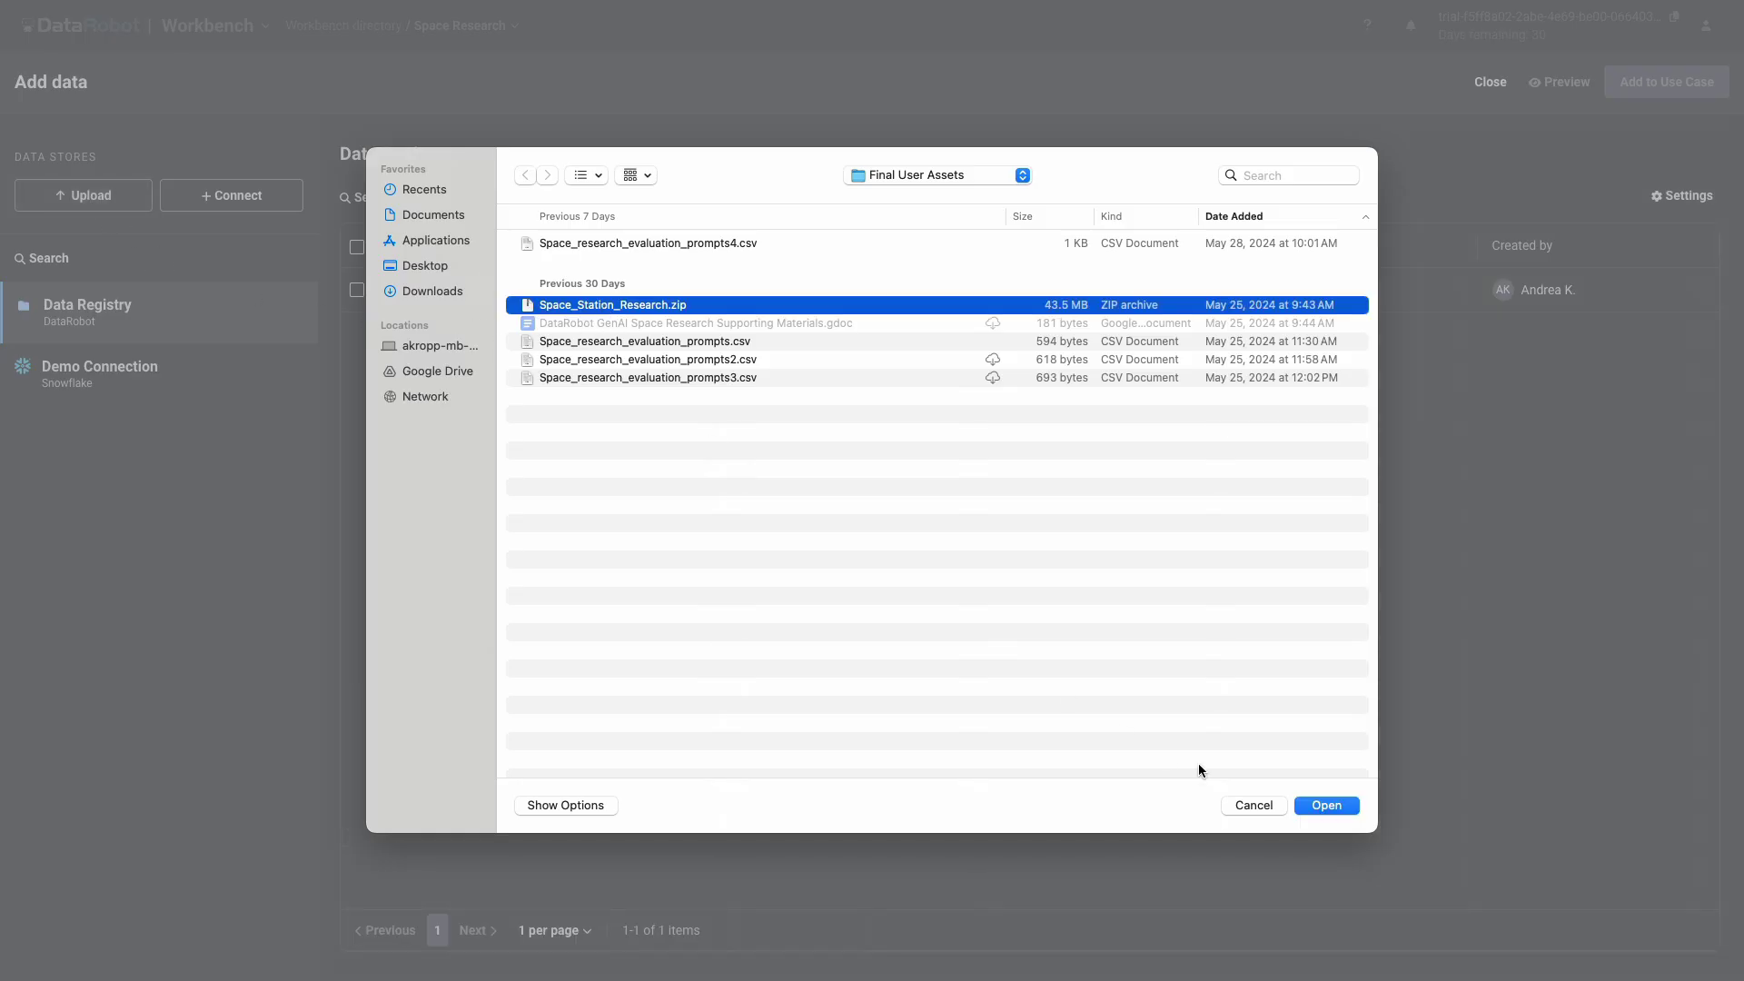
{"action": "left_click", "coordinate": [1327, 806]}
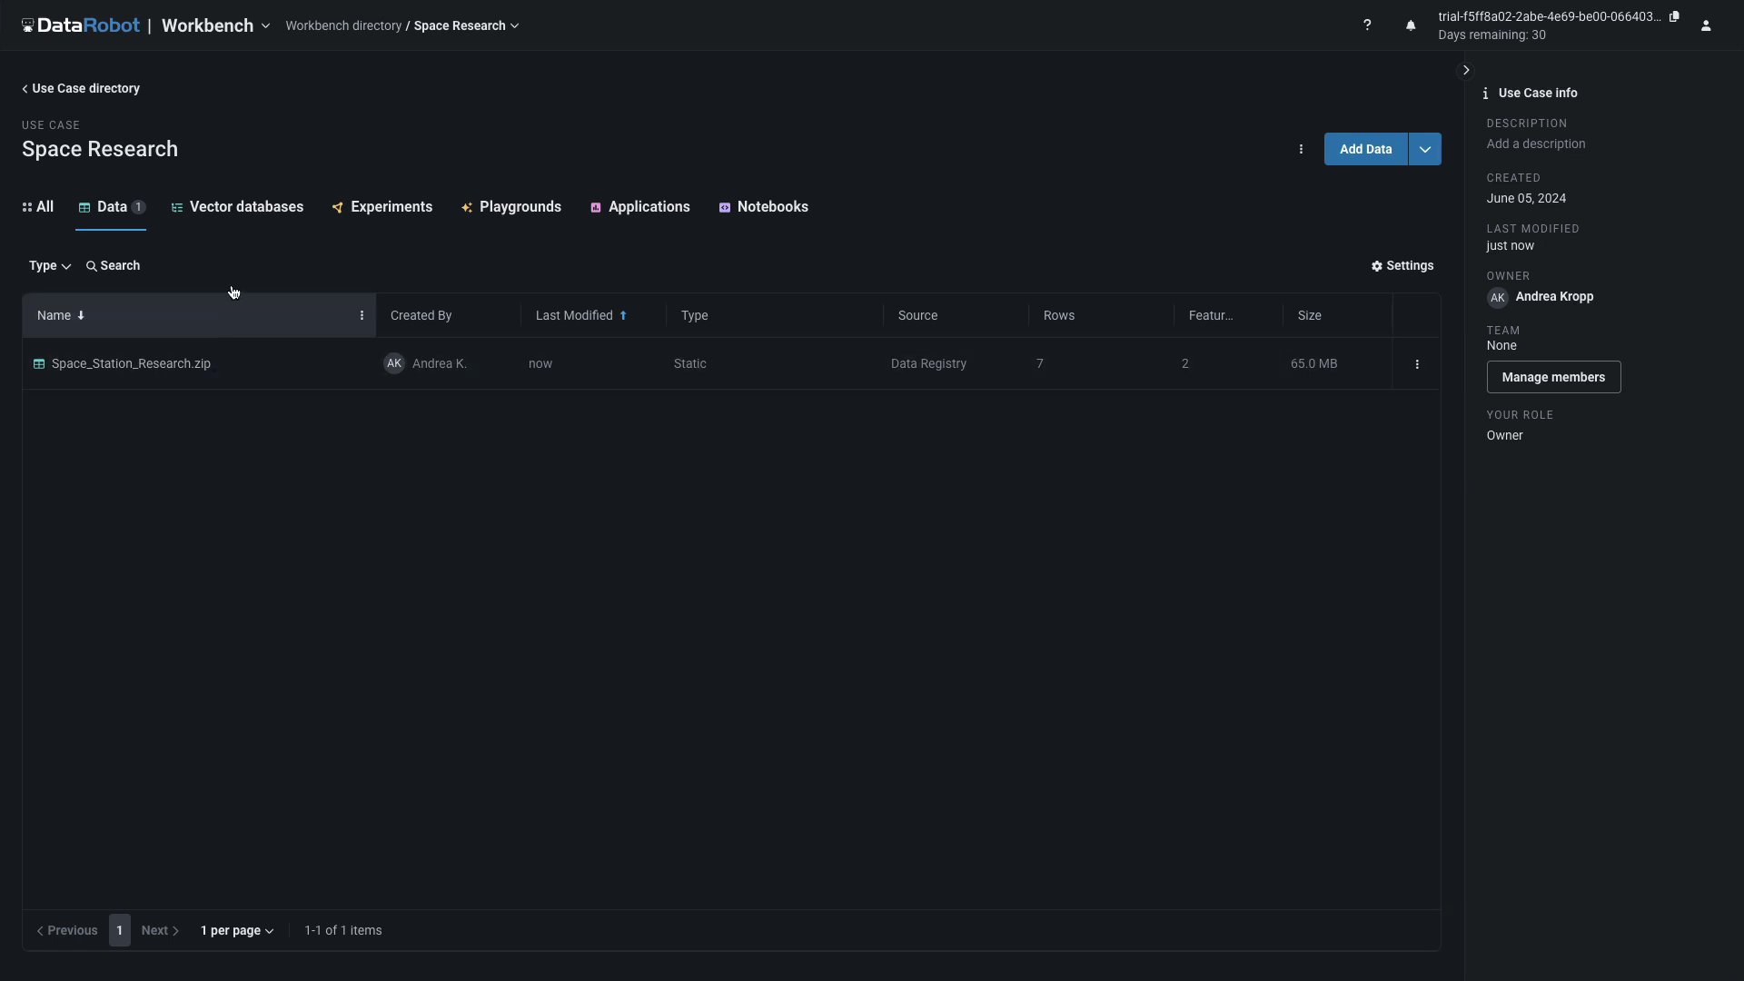
- Start a new vector database sourced from Space_Station_Research.zip, keeping the default embedding model
{"action": "left_click", "coordinate": [239, 209]}
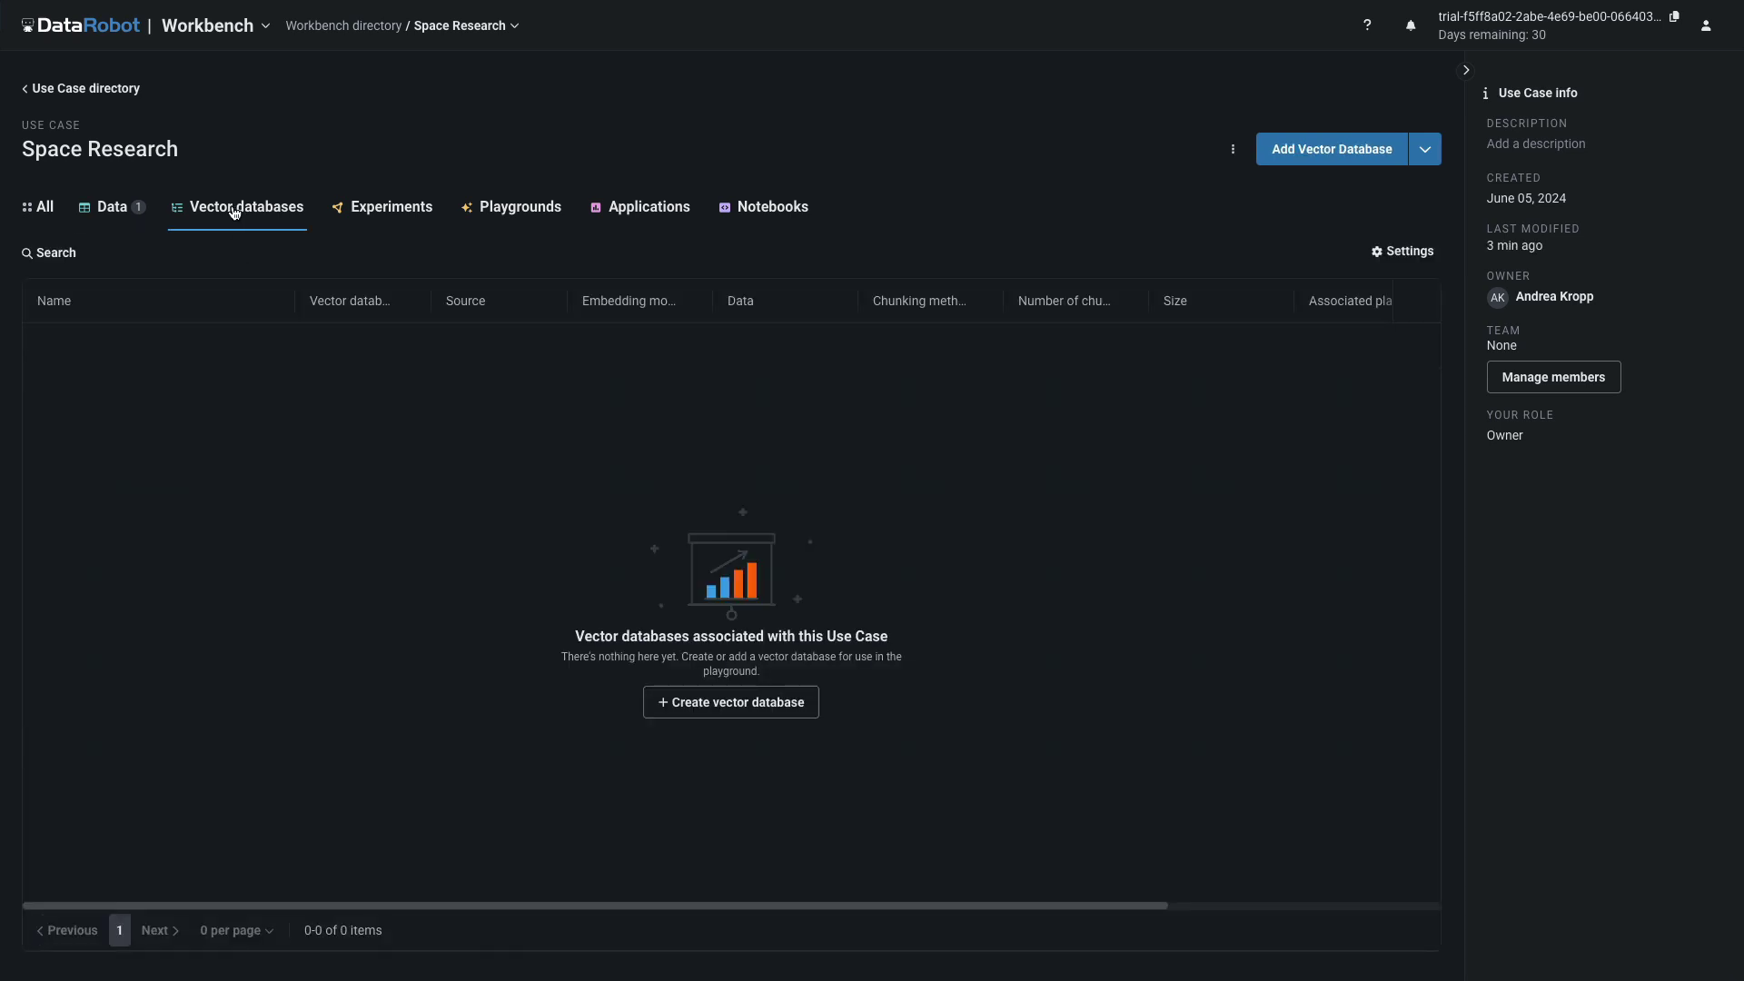
{"action": "left_click", "coordinate": [704, 705]}
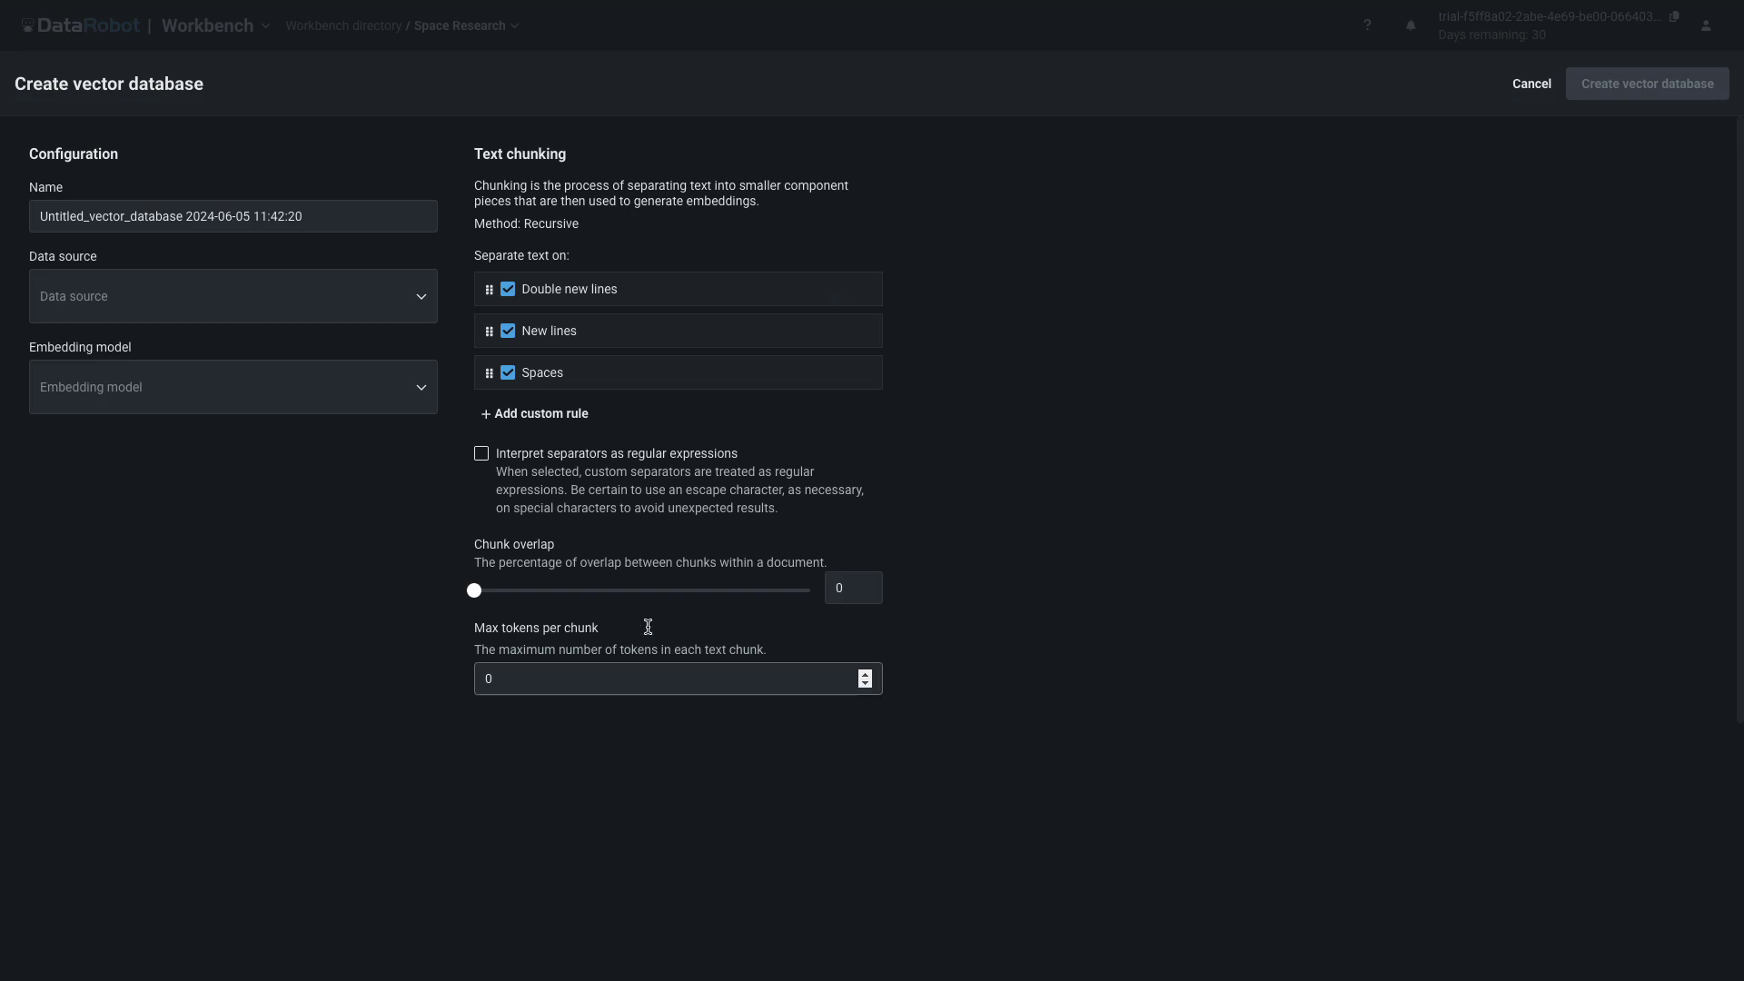
{"action": "left_click", "coordinate": [399, 315]}
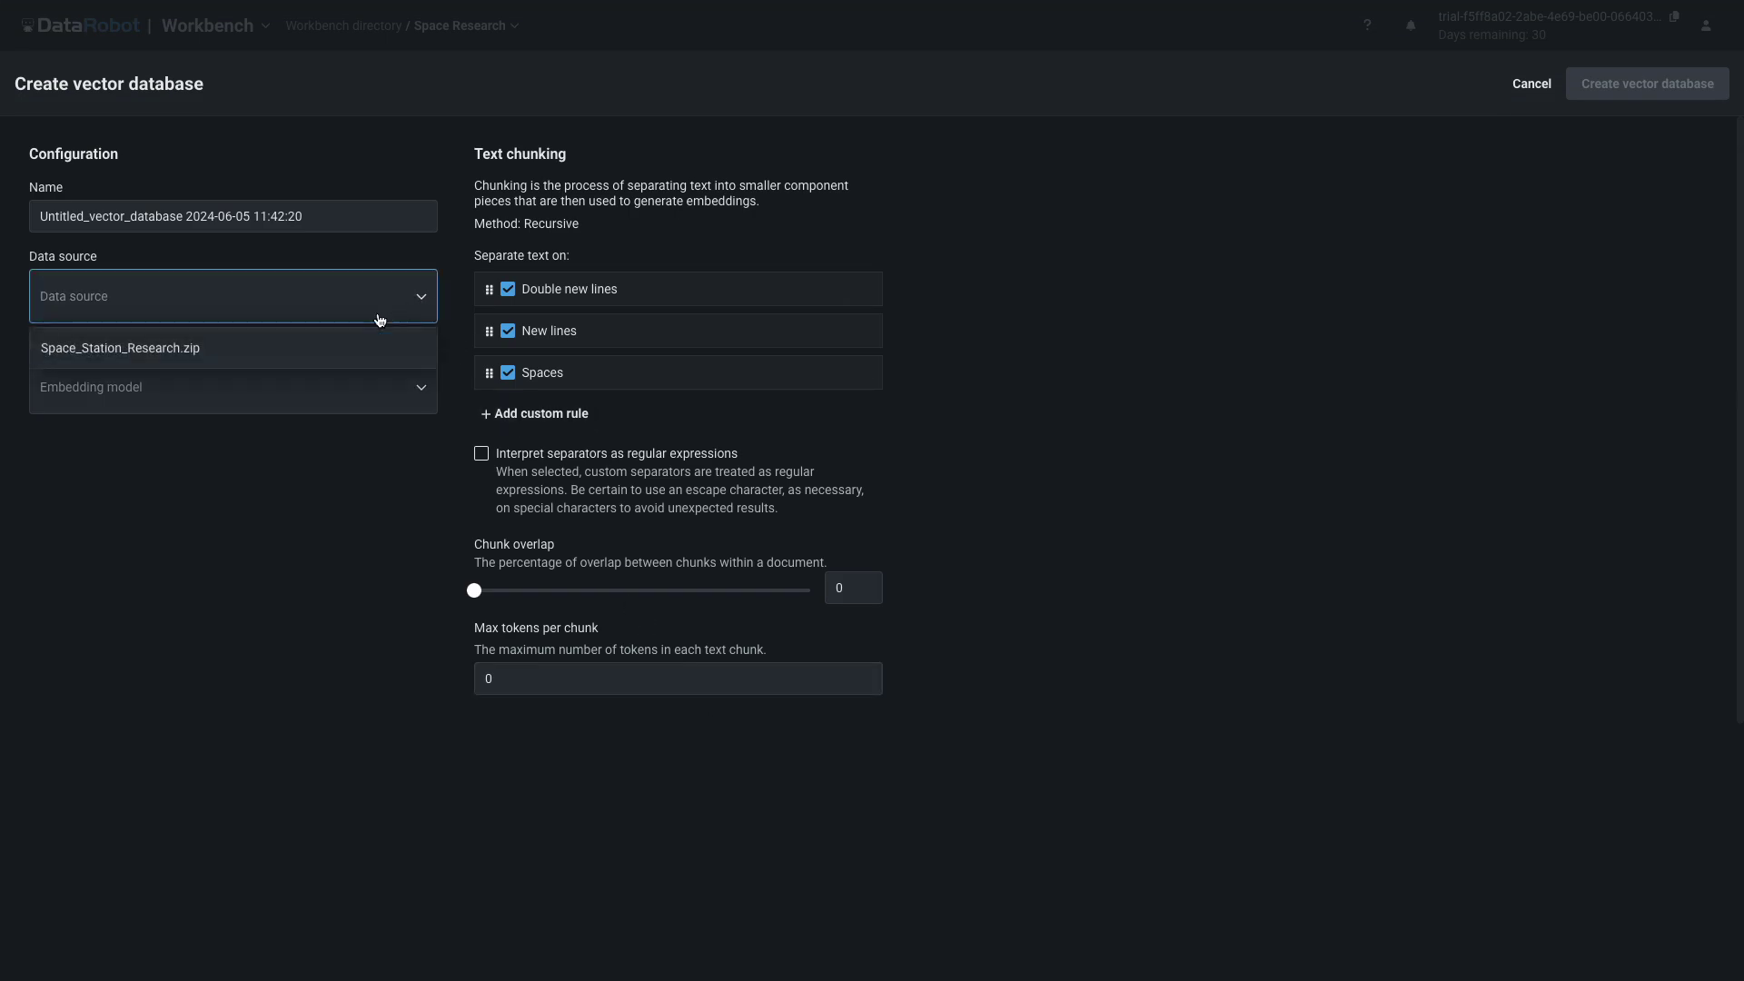
{"action": "left_click", "coordinate": [312, 350]}
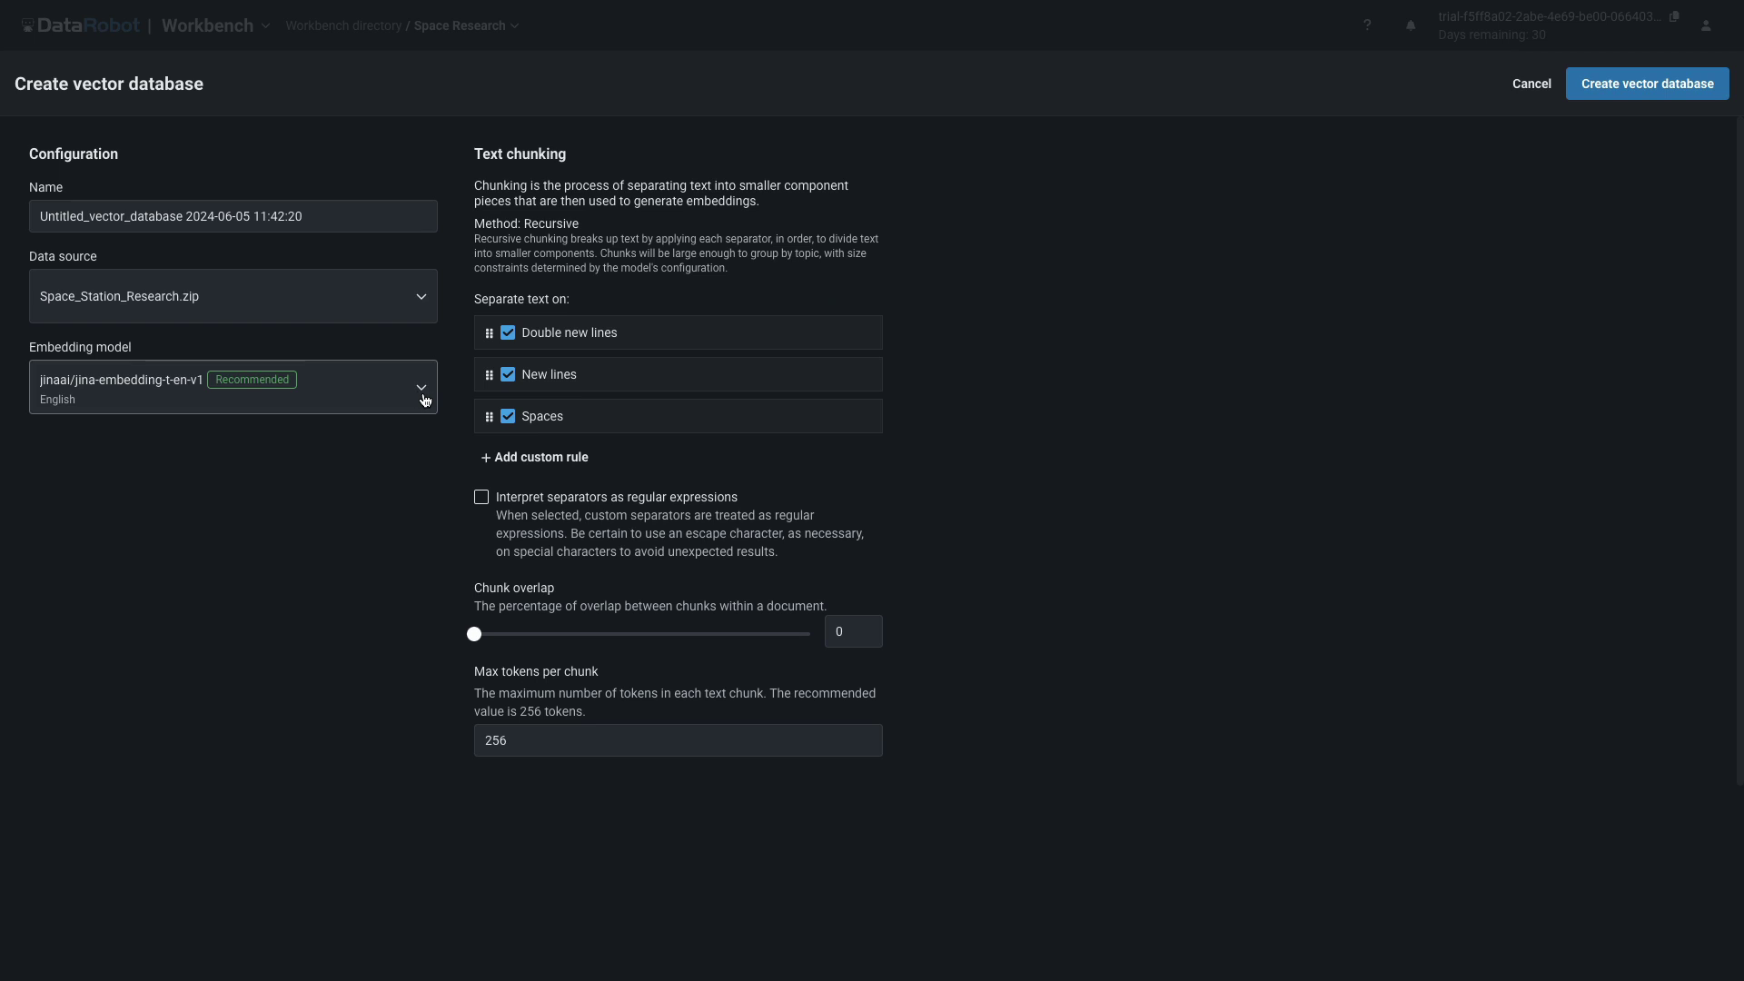
{"action": "left_click", "coordinate": [422, 393]}
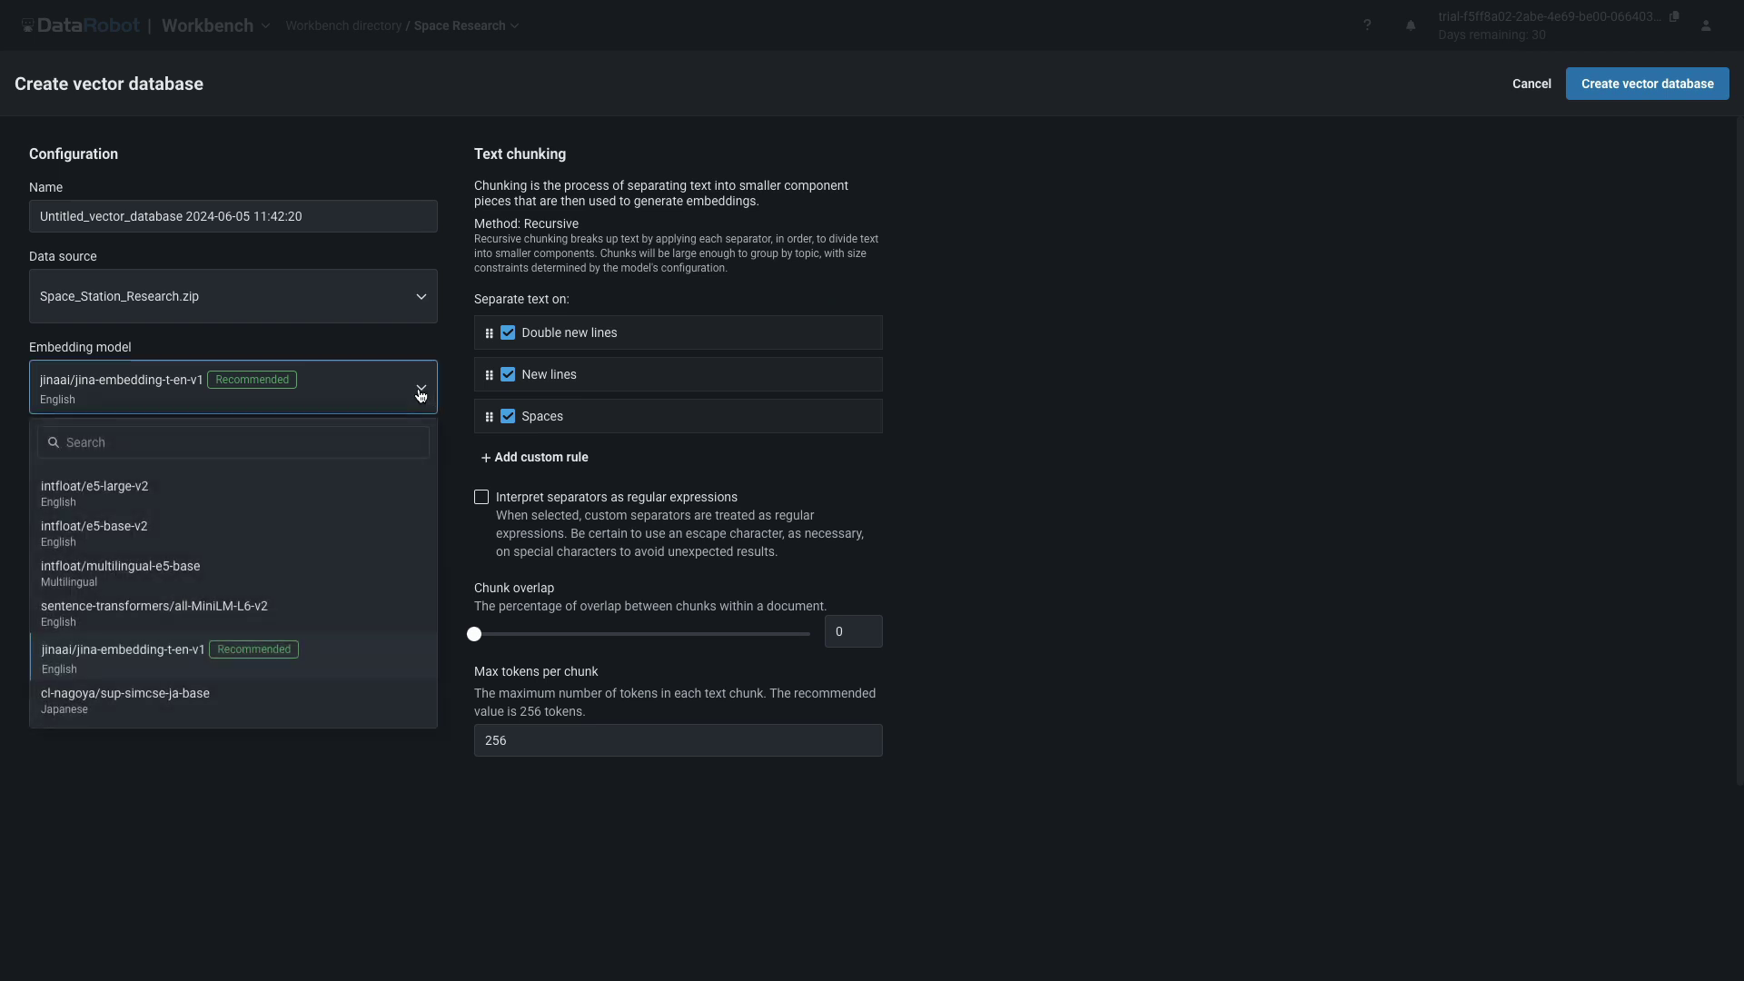
{"action": "left_click", "coordinate": [421, 393]}
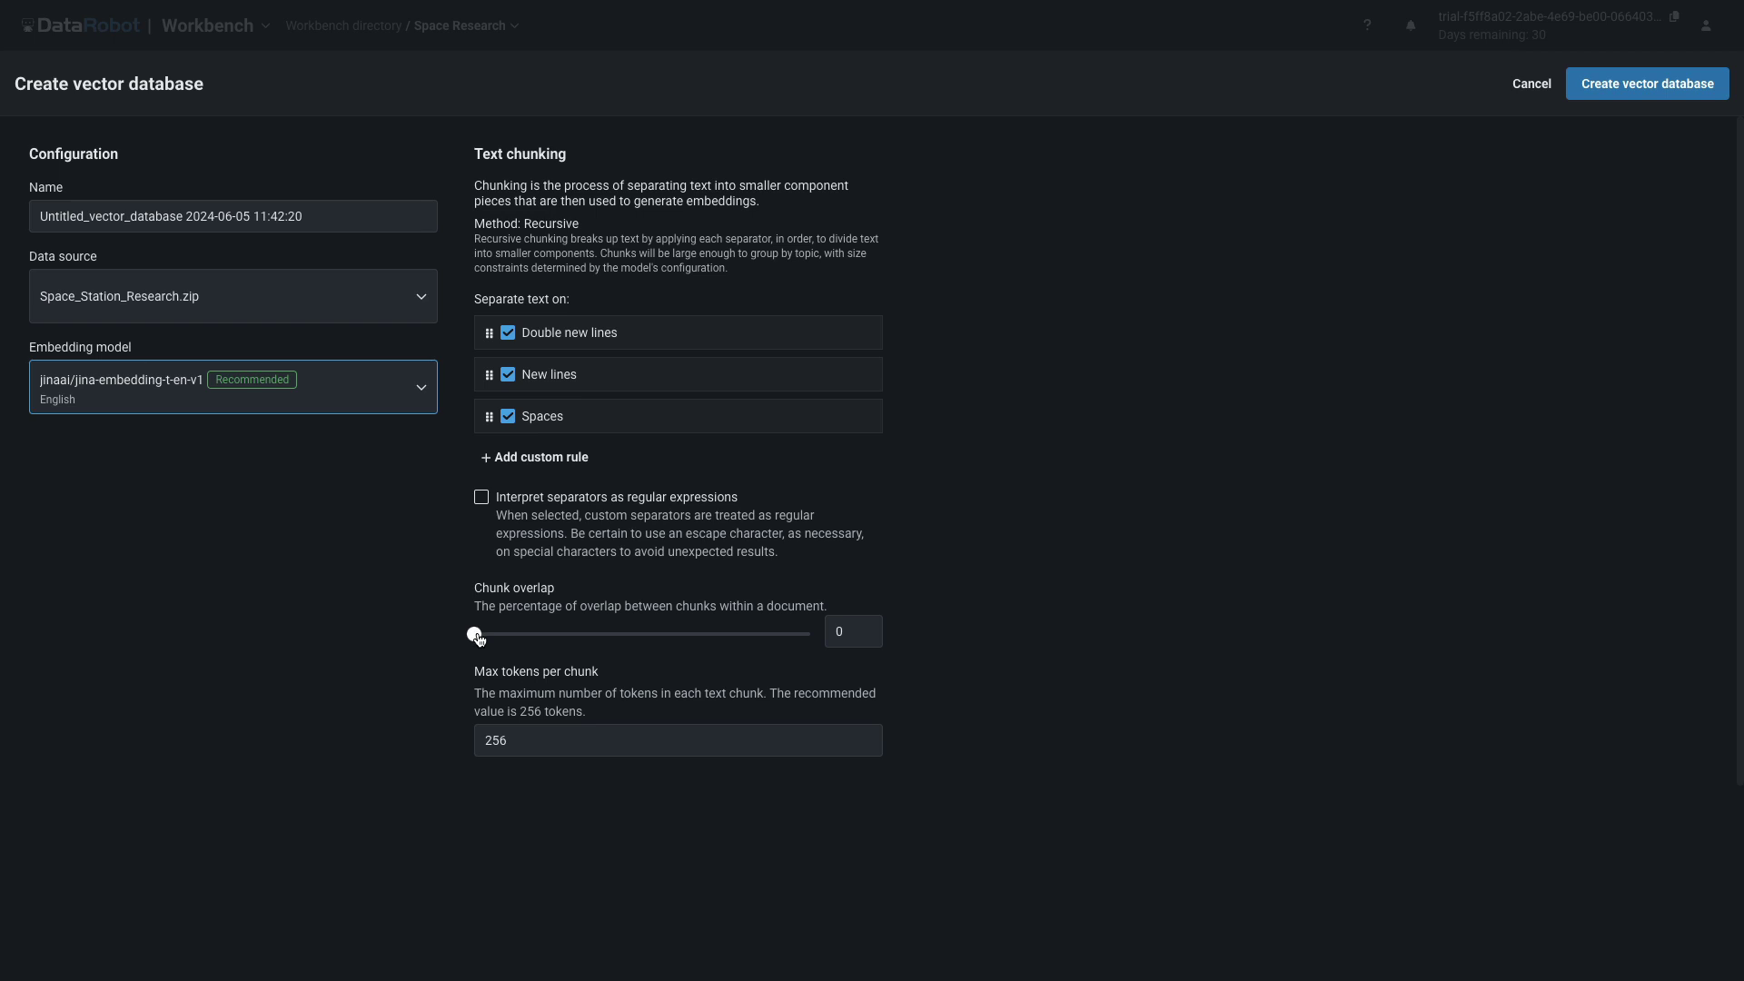
- Set chunk overlap to 20%, name it 'Jina 256/20', and create the database
{"action": "left_click_drag", "start_coordinate": [478, 639], "coordinate": [611, 643]}
{"action": "left_click_drag", "start_coordinate": [319, 215], "coordinate": [19, 219]}
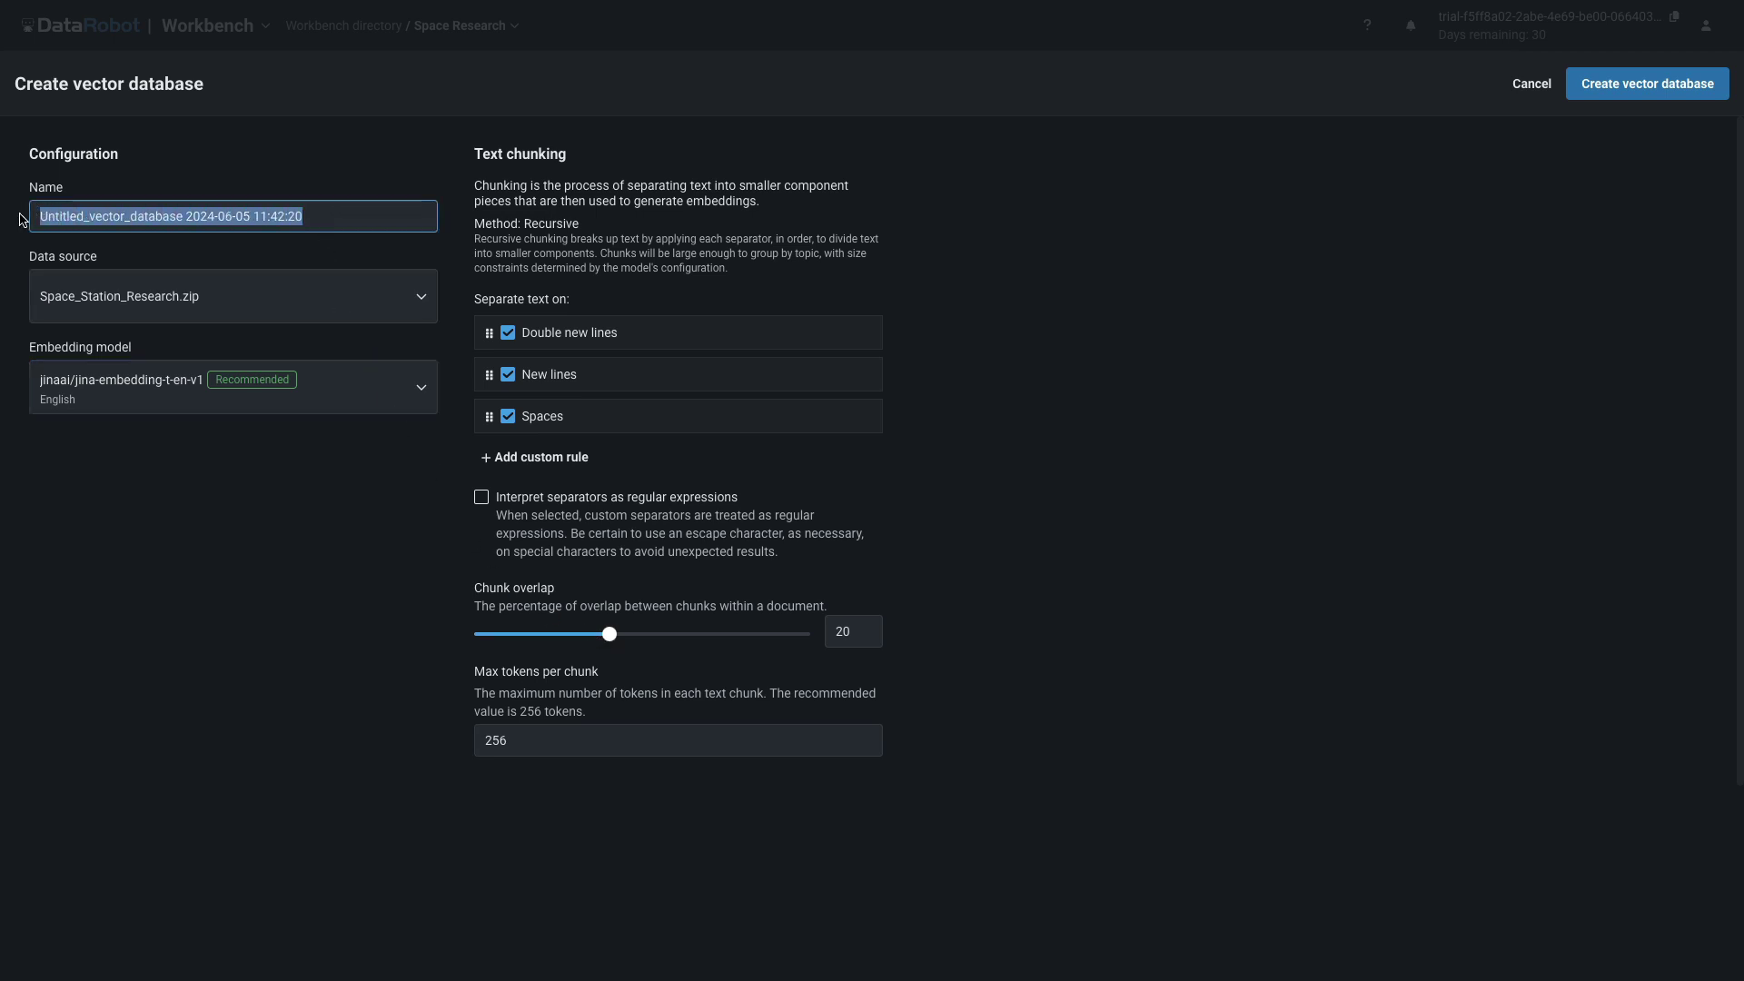
{"action": "type", "text": "Jina 2"}
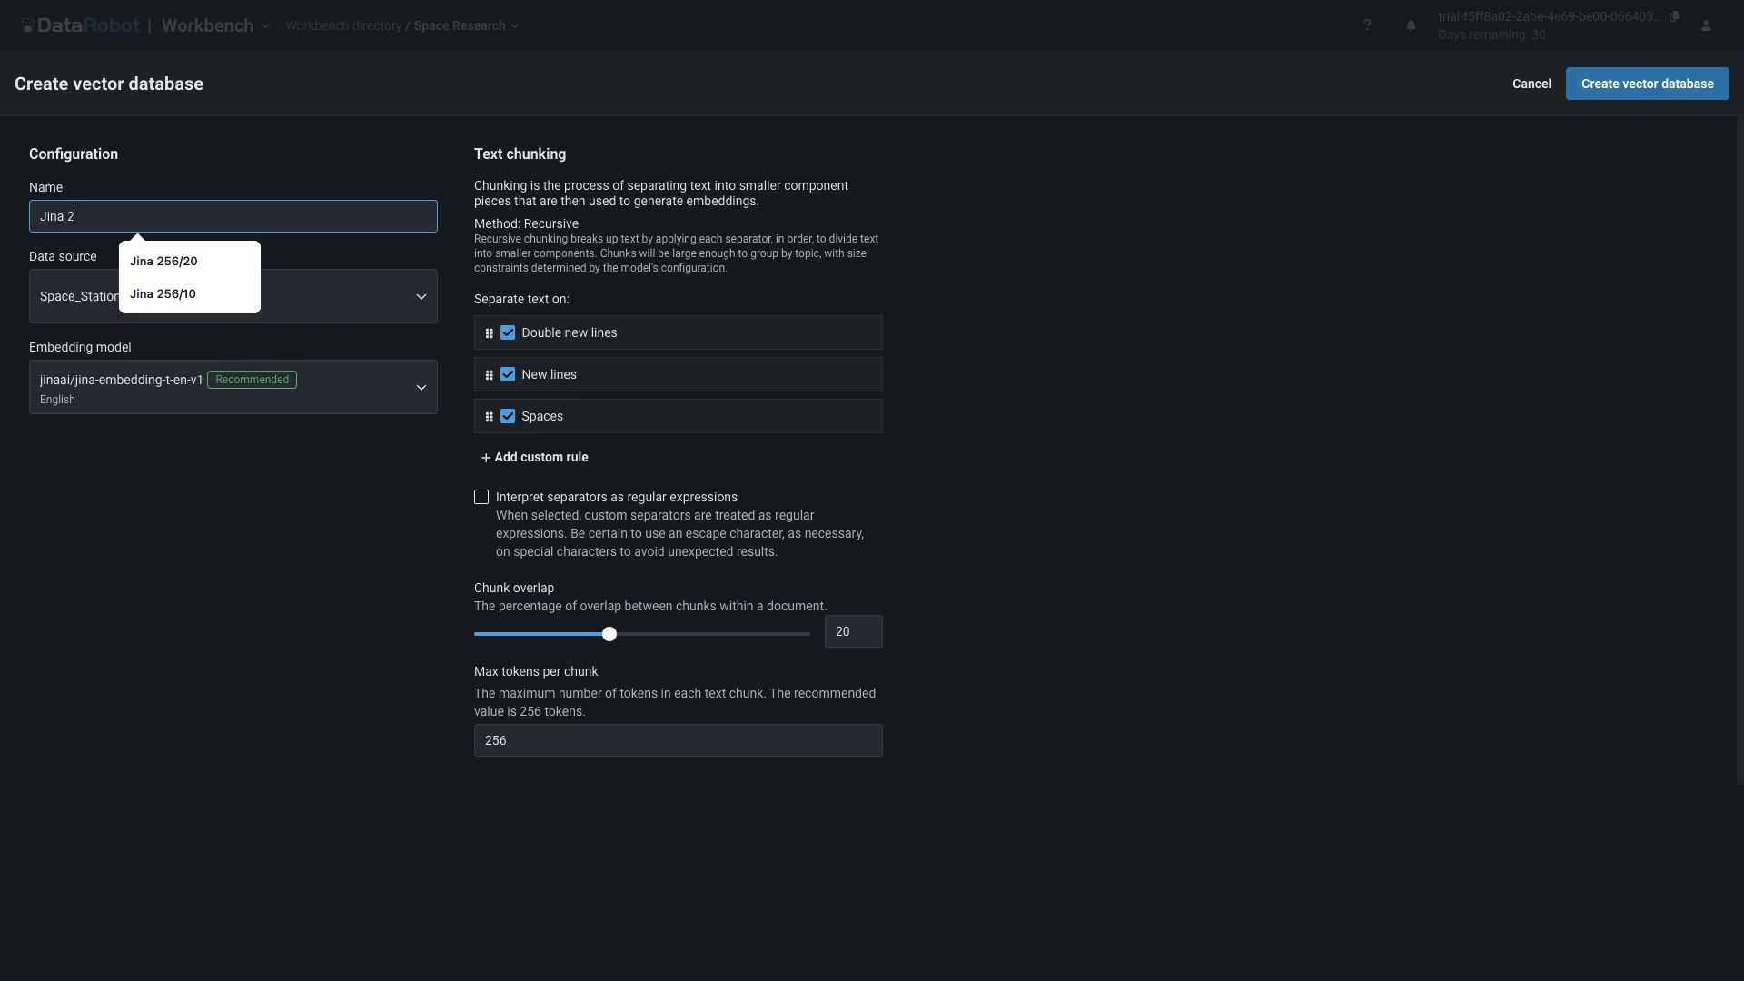
{"action": "type", "text": "56/20"}
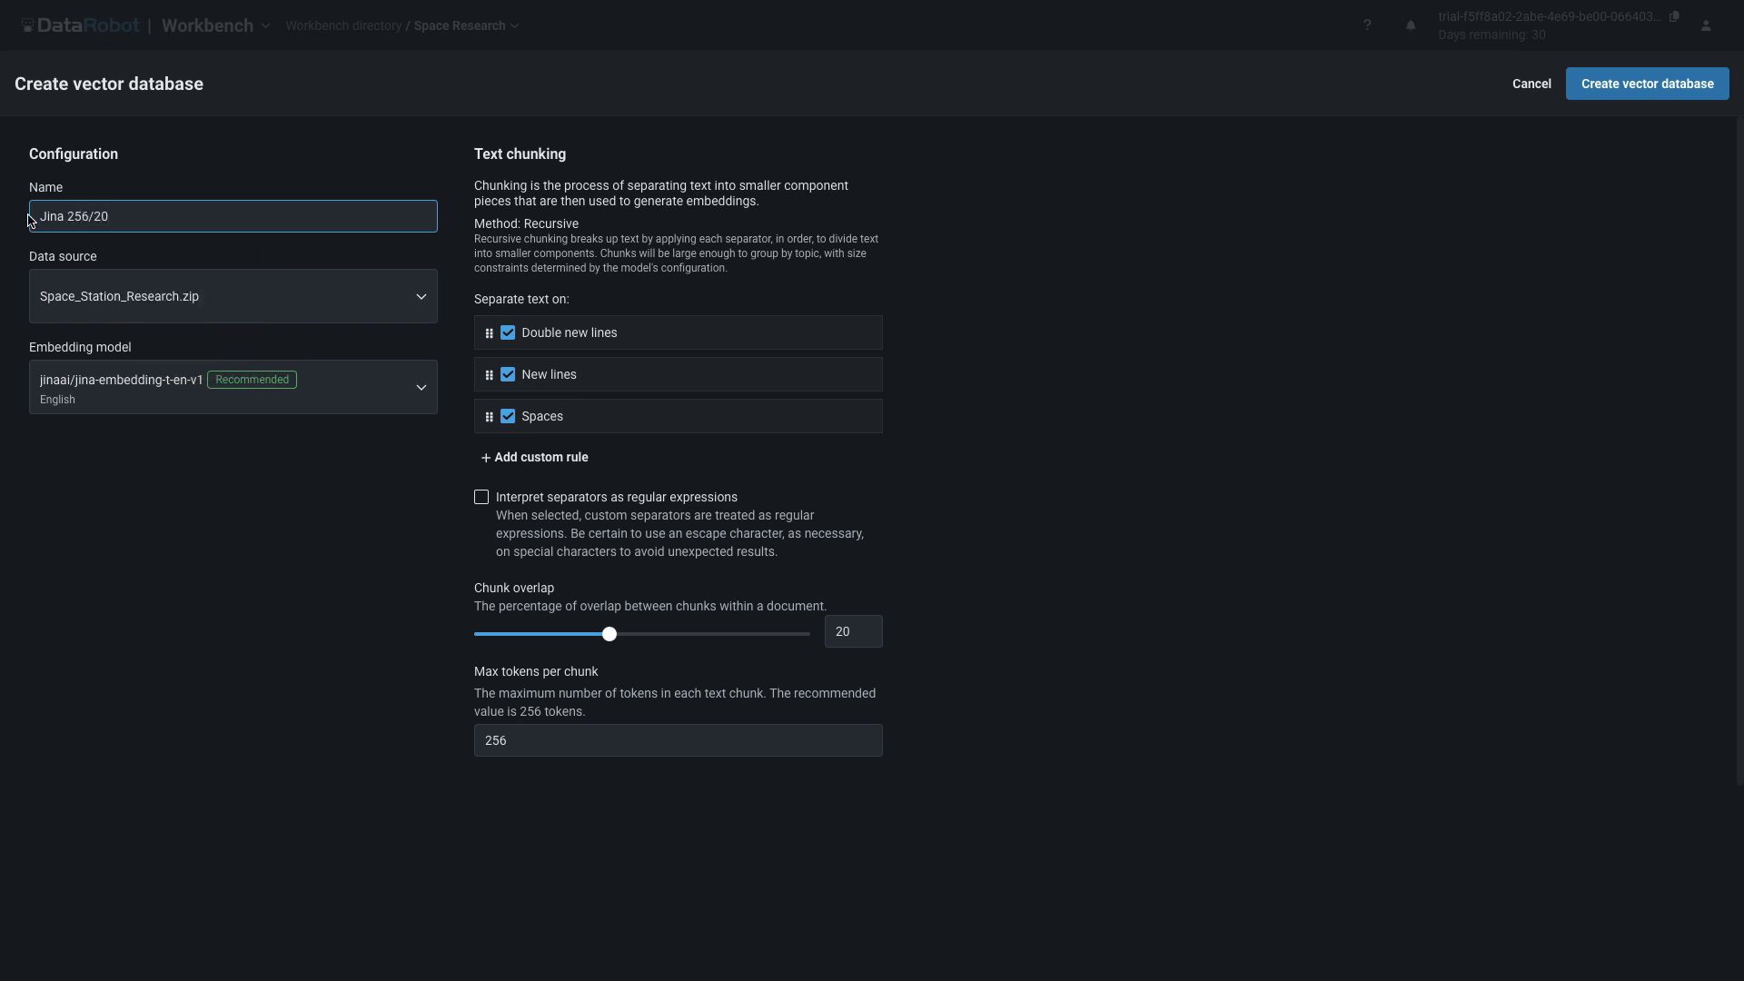
{"action": "left_click", "coordinate": [1642, 85]}
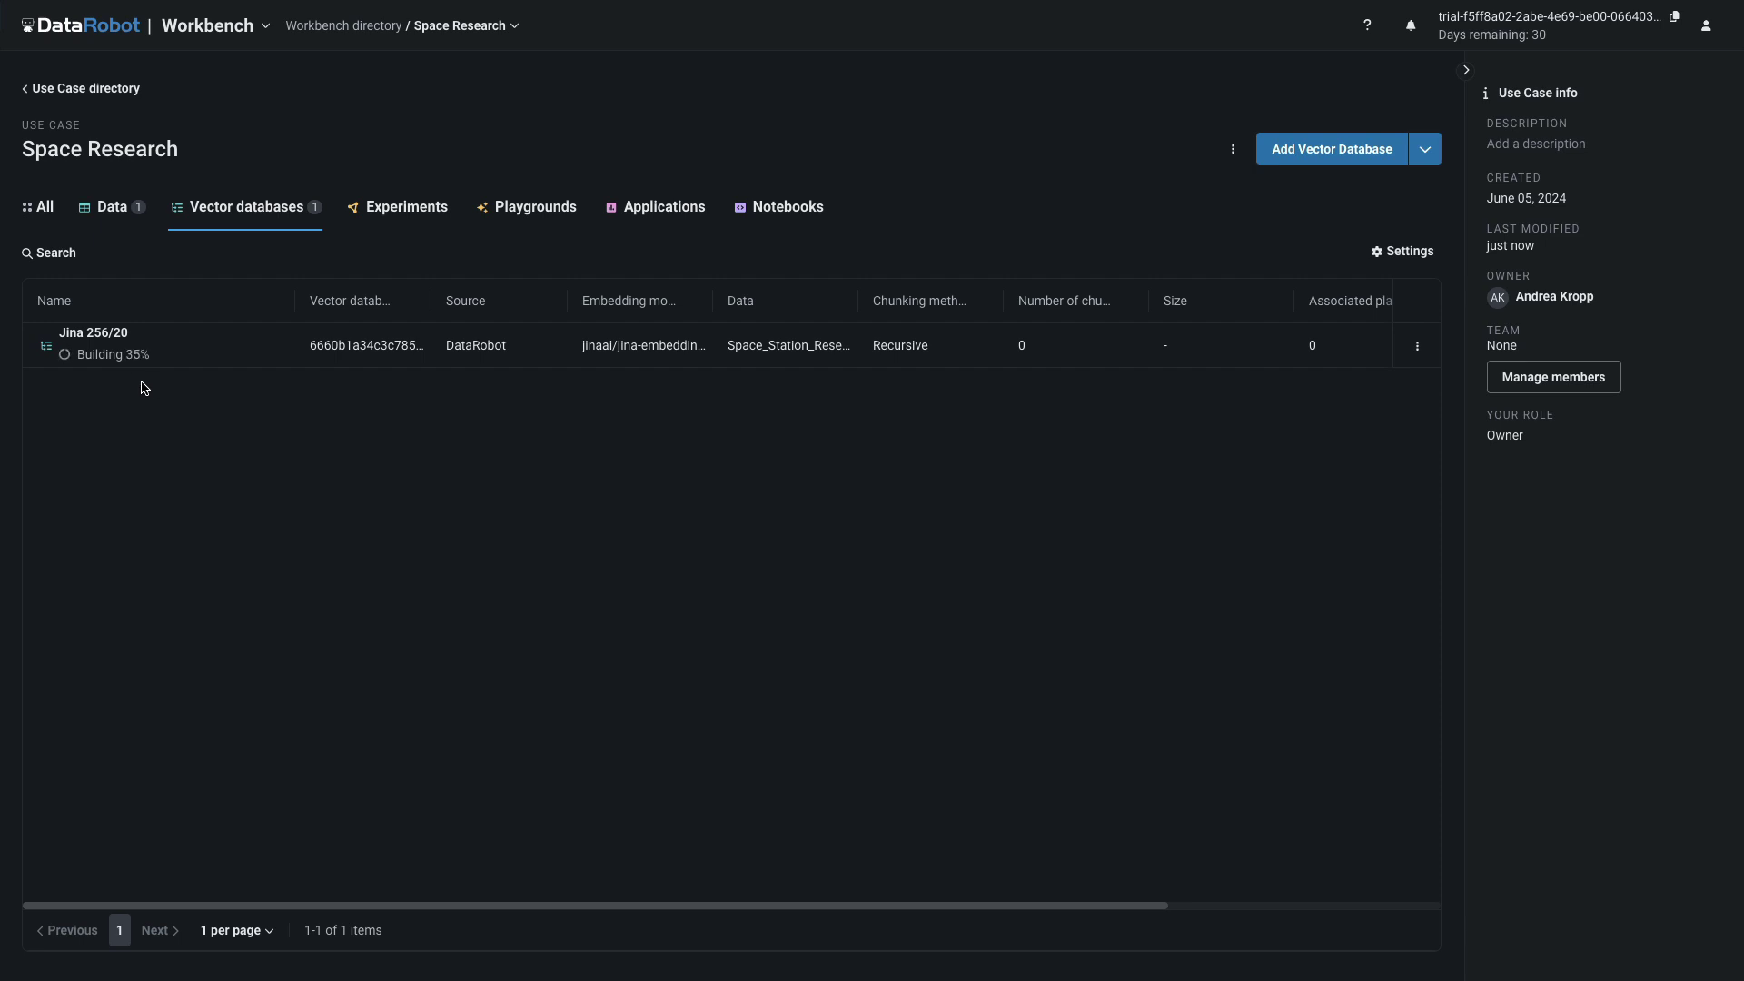
- Start another vector database from Space_Station_Research.zip using the intfloat/e5-base-v2 embedding model
{"action": "left_click", "coordinate": [1346, 158]}
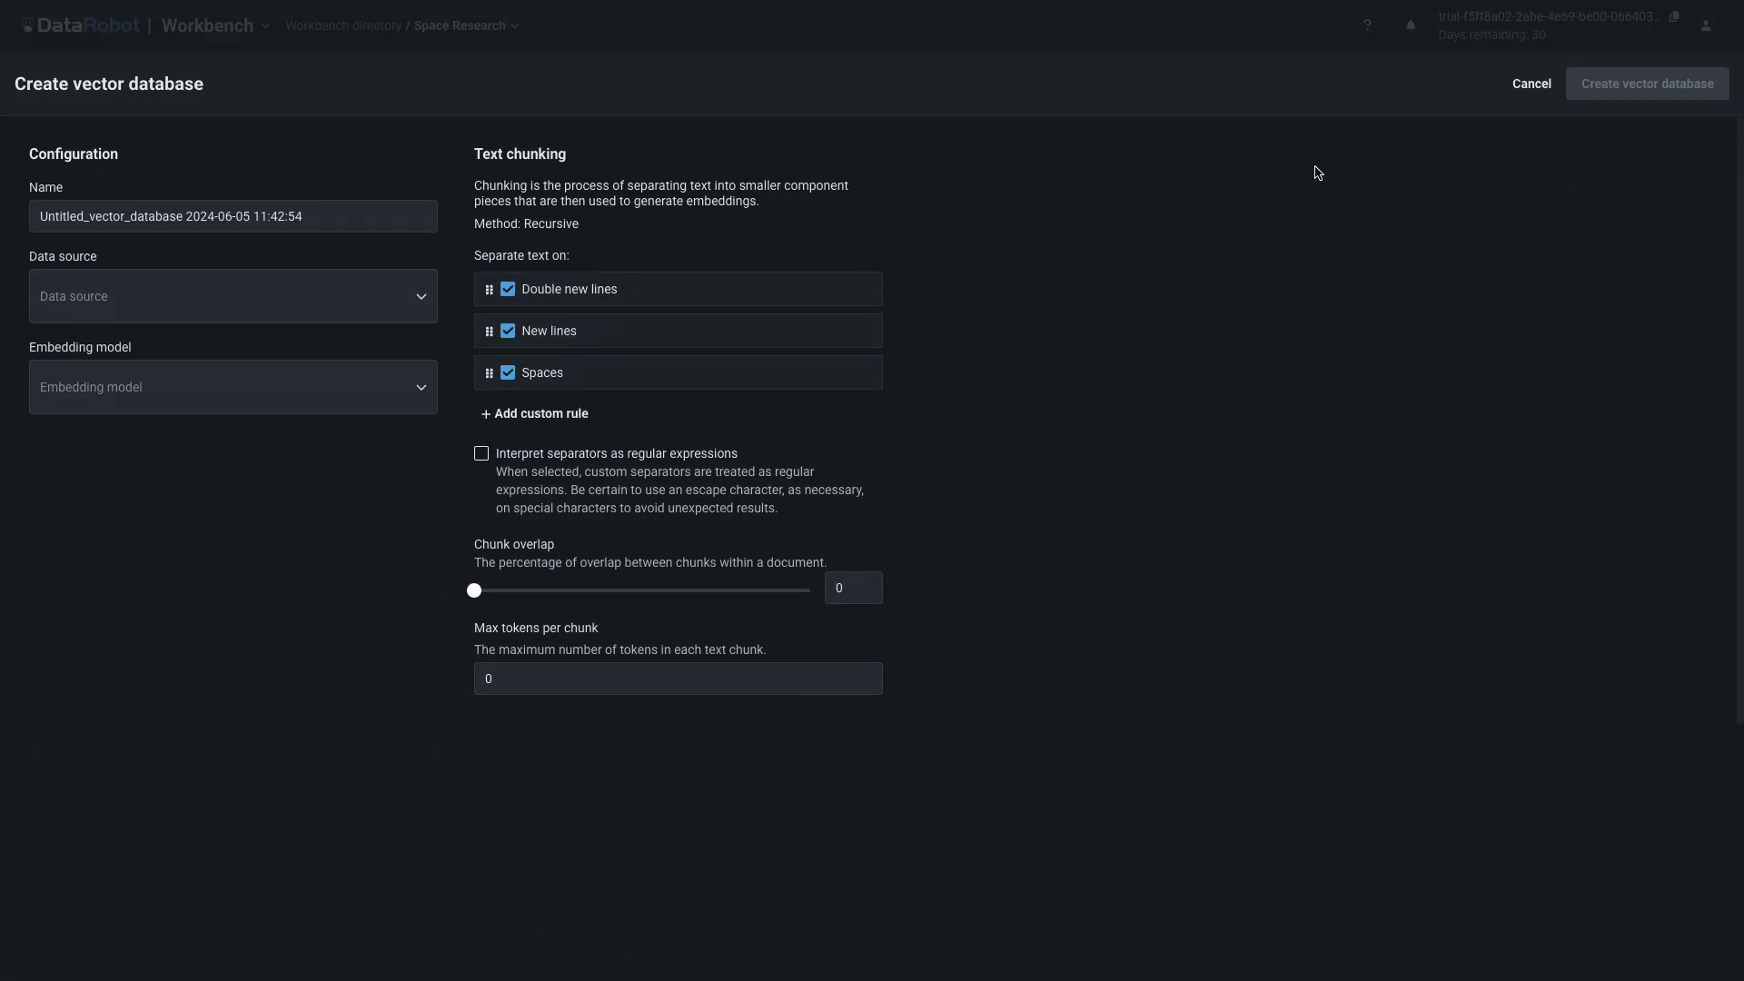
{"action": "left_click", "coordinate": [414, 304]}
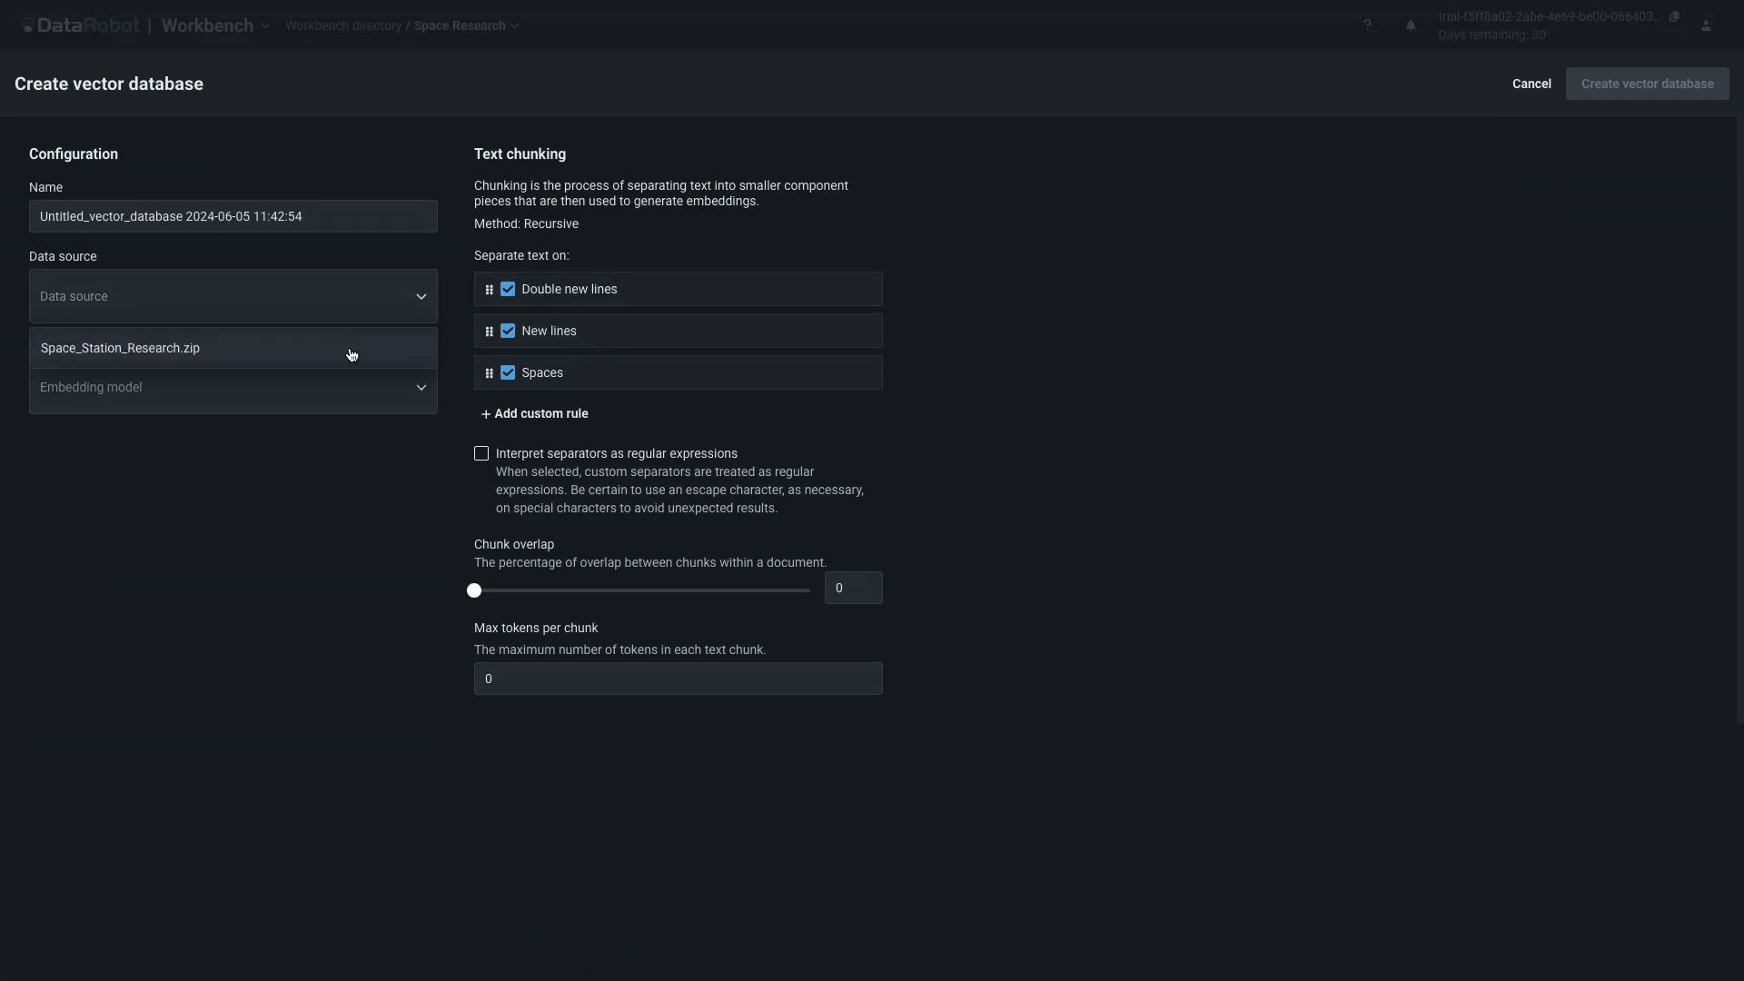
{"action": "left_click", "coordinate": [351, 351]}
{"action": "left_click", "coordinate": [402, 391]}
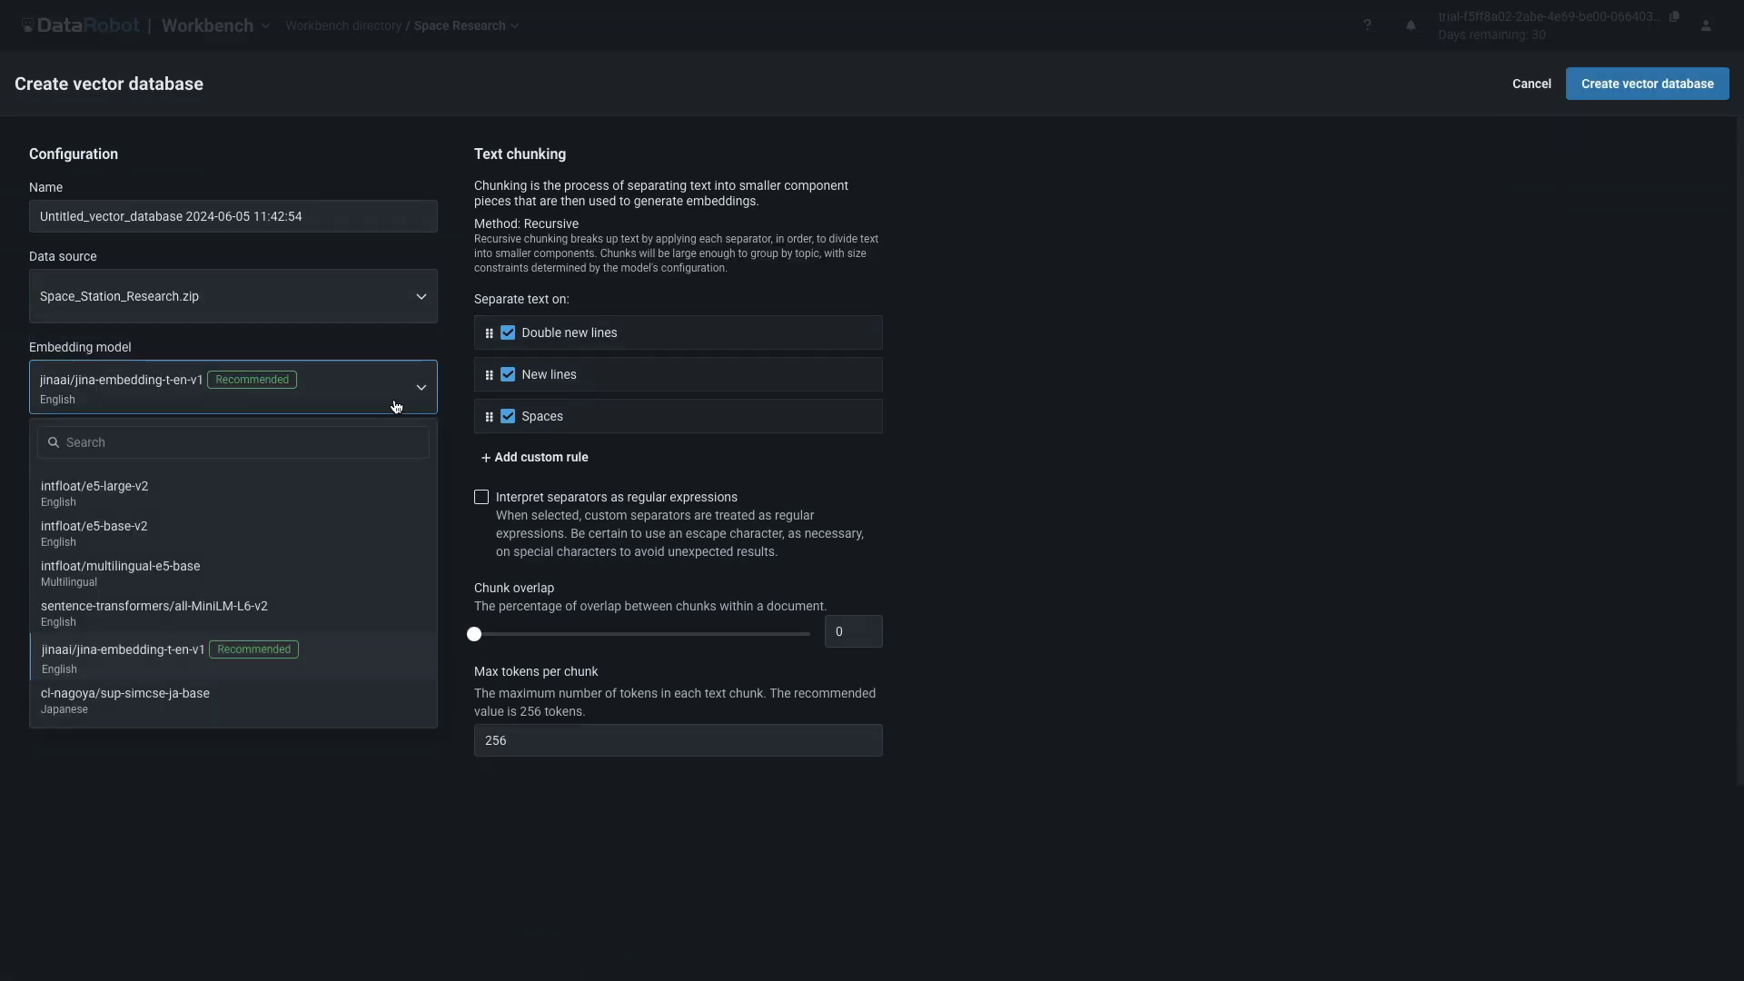
{"action": "left_click", "coordinate": [255, 535]}
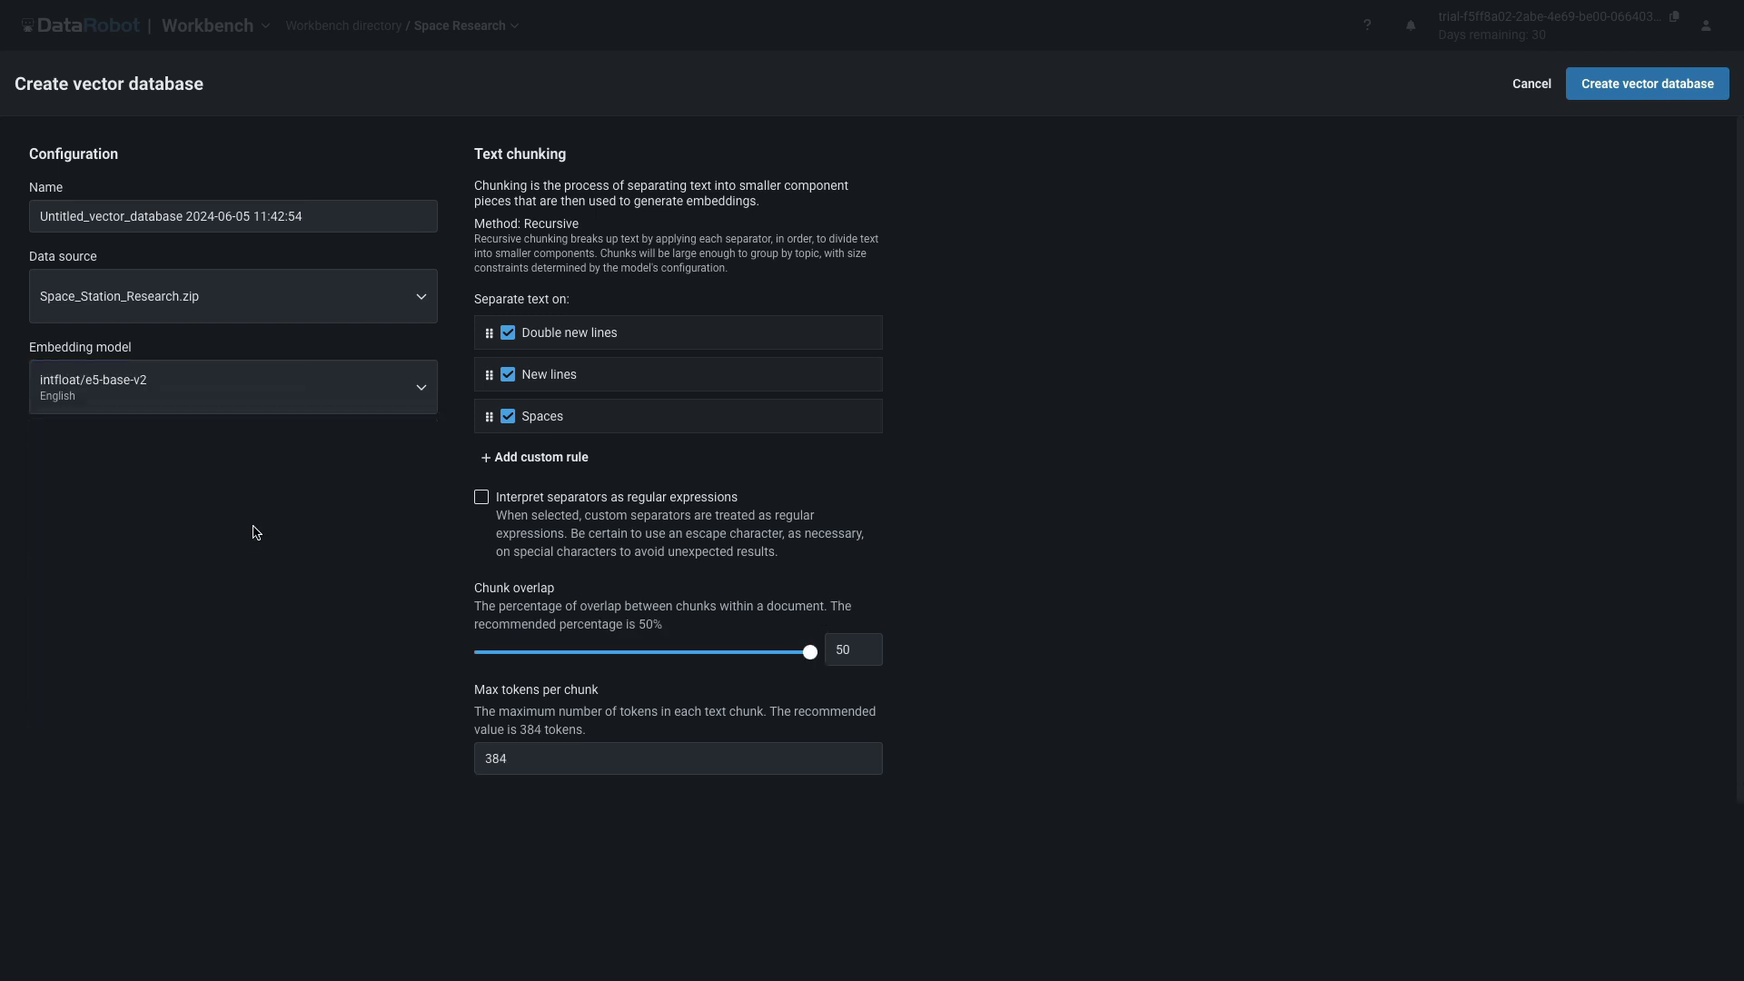
- Set chunk overlap to 19%, max tokens to 256, and name it 'E5 256/20'
{"action": "left_click_drag", "start_coordinate": [810, 652], "coordinate": [599, 674]}
{"action": "left_click_drag", "start_coordinate": [608, 675], "coordinate": [605, 675]}
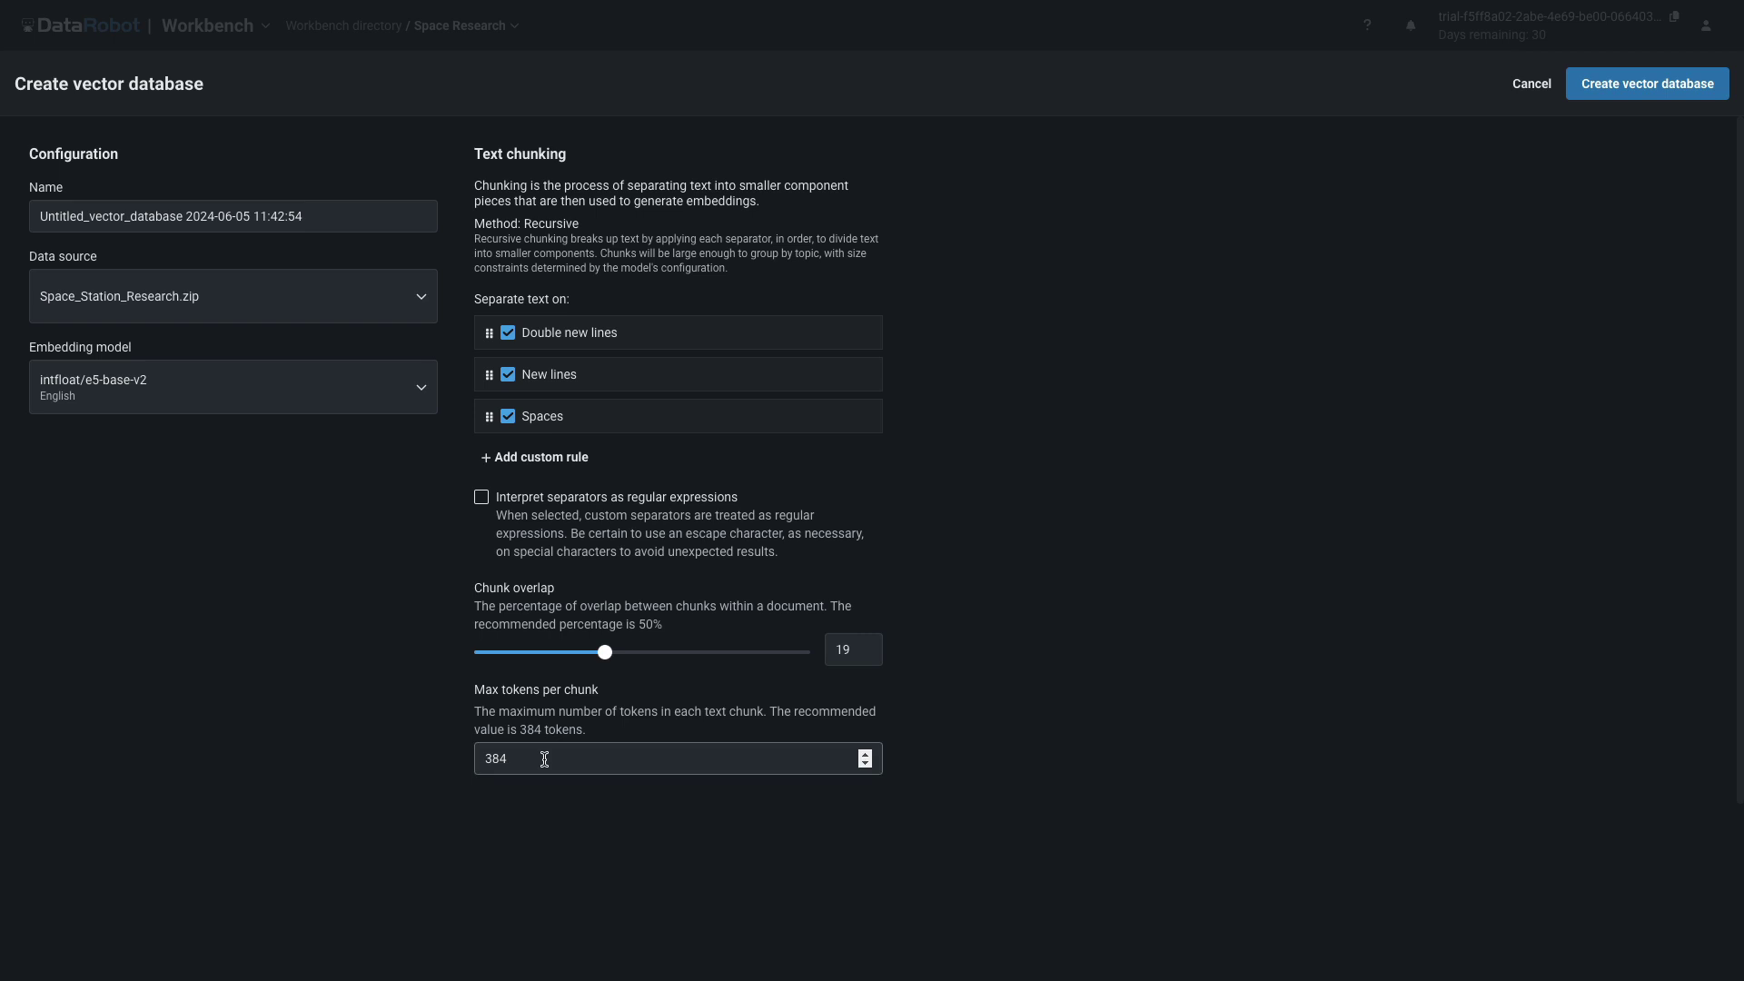
{"action": "double_click", "coordinate": [491, 758]}
{"action": "type", "text": "256"}
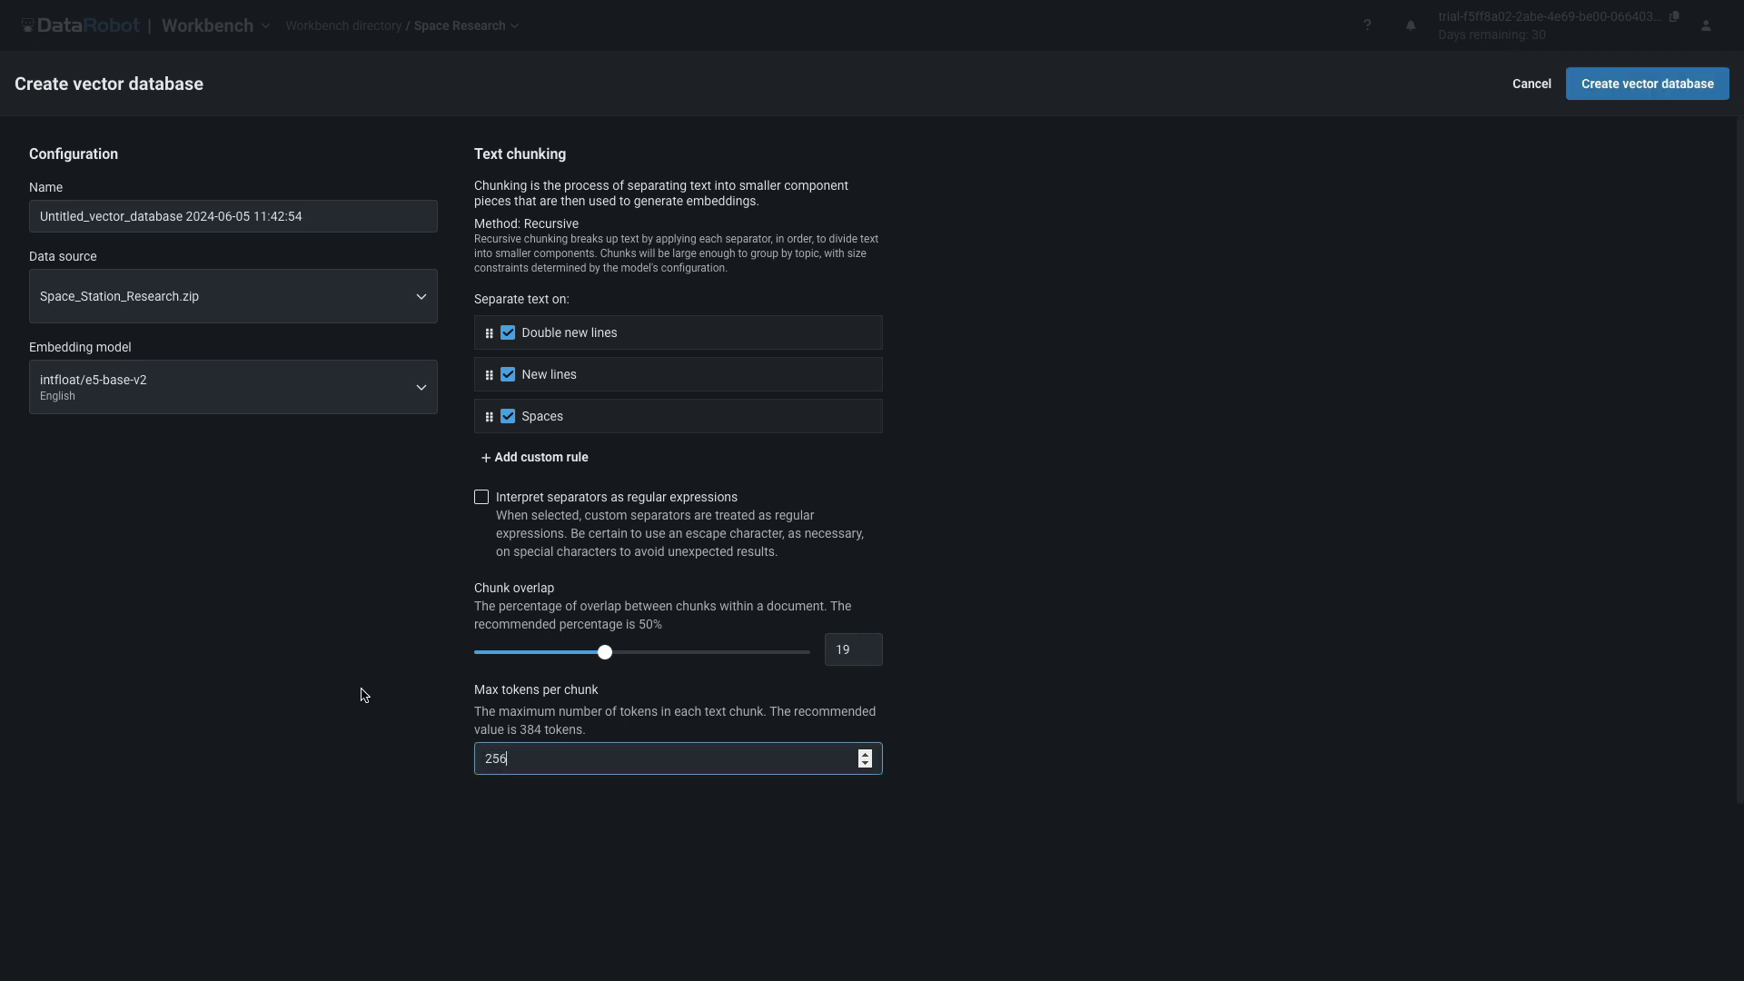
{"action": "left_click_drag", "start_coordinate": [325, 216], "coordinate": [18, 220]}
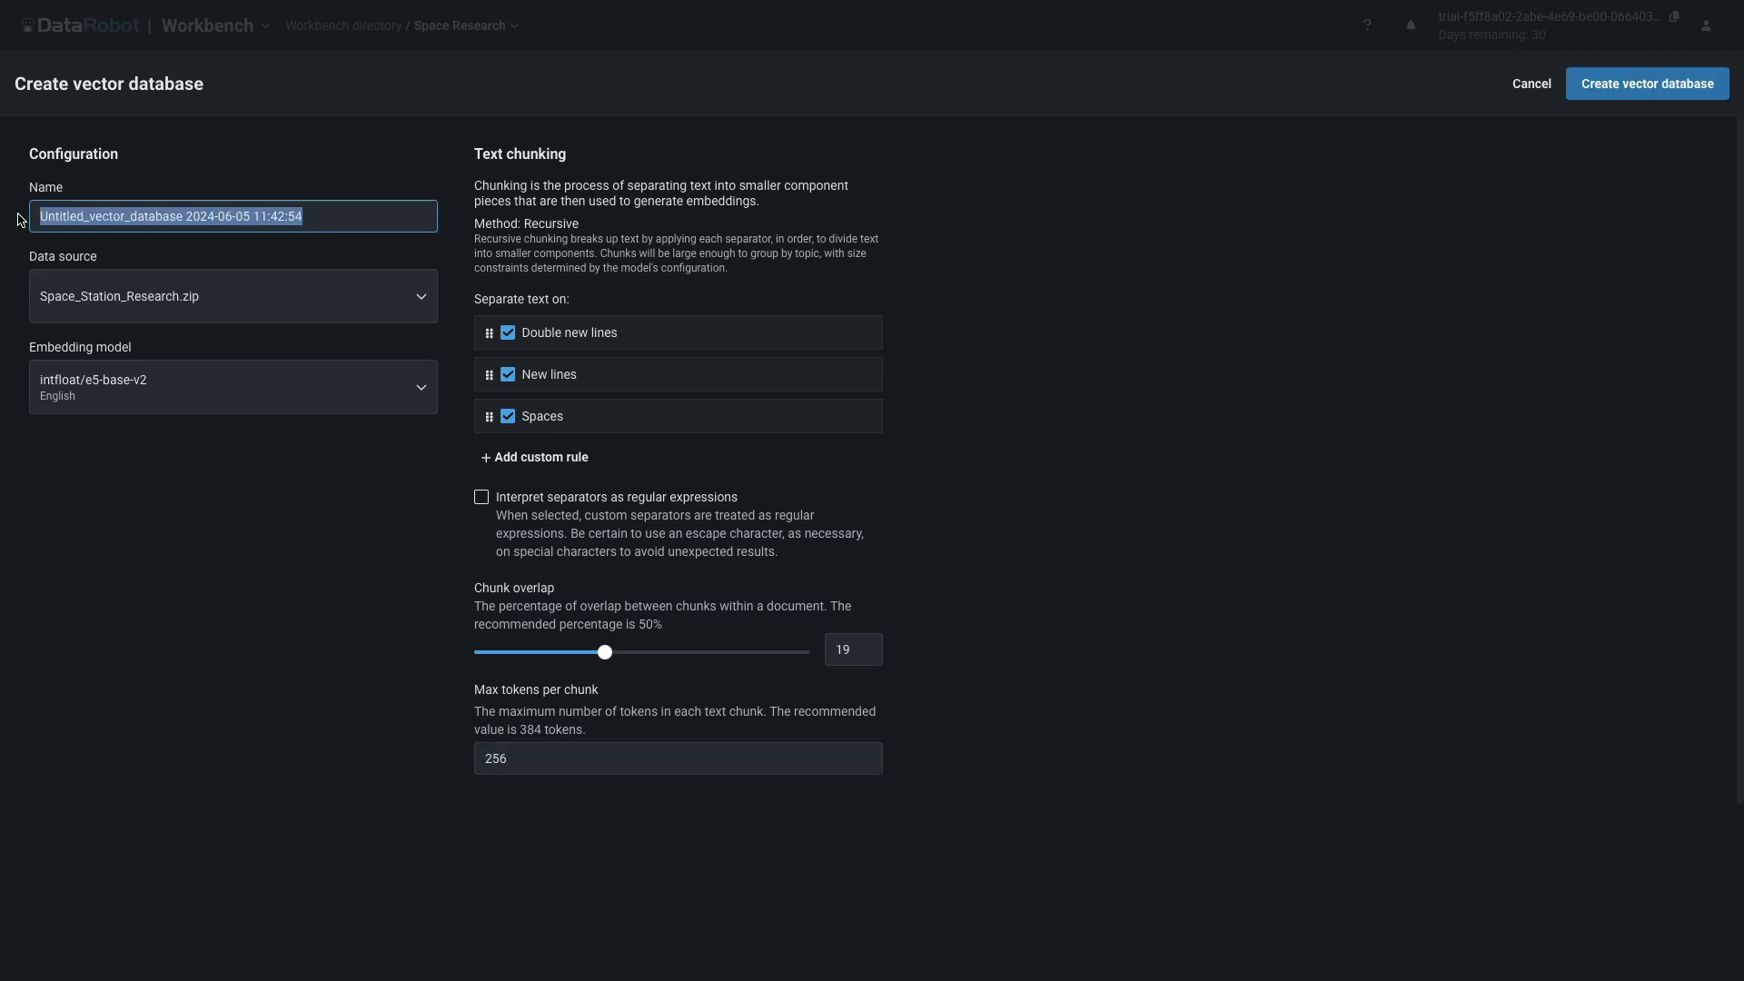
{"action": "type", "text": "E5 256/20"}
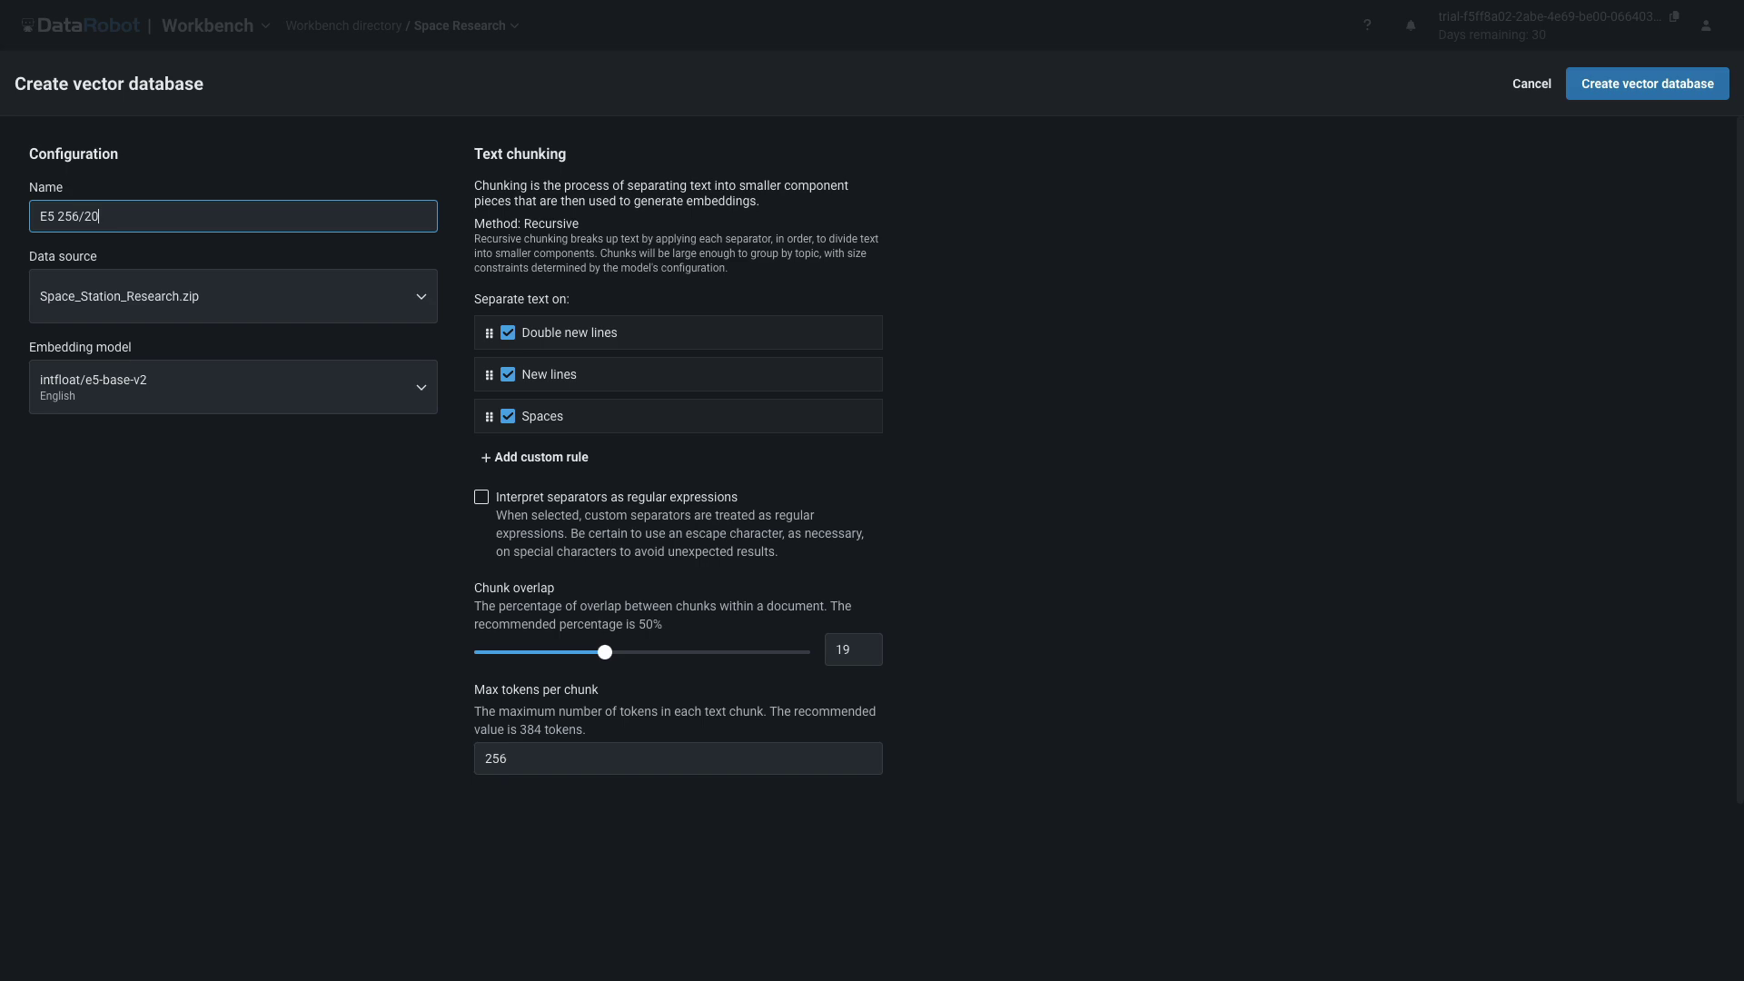
- Build the E5 256/20 vector database, then add a new playground to the use case
{"action": "left_click", "coordinate": [1652, 89]}
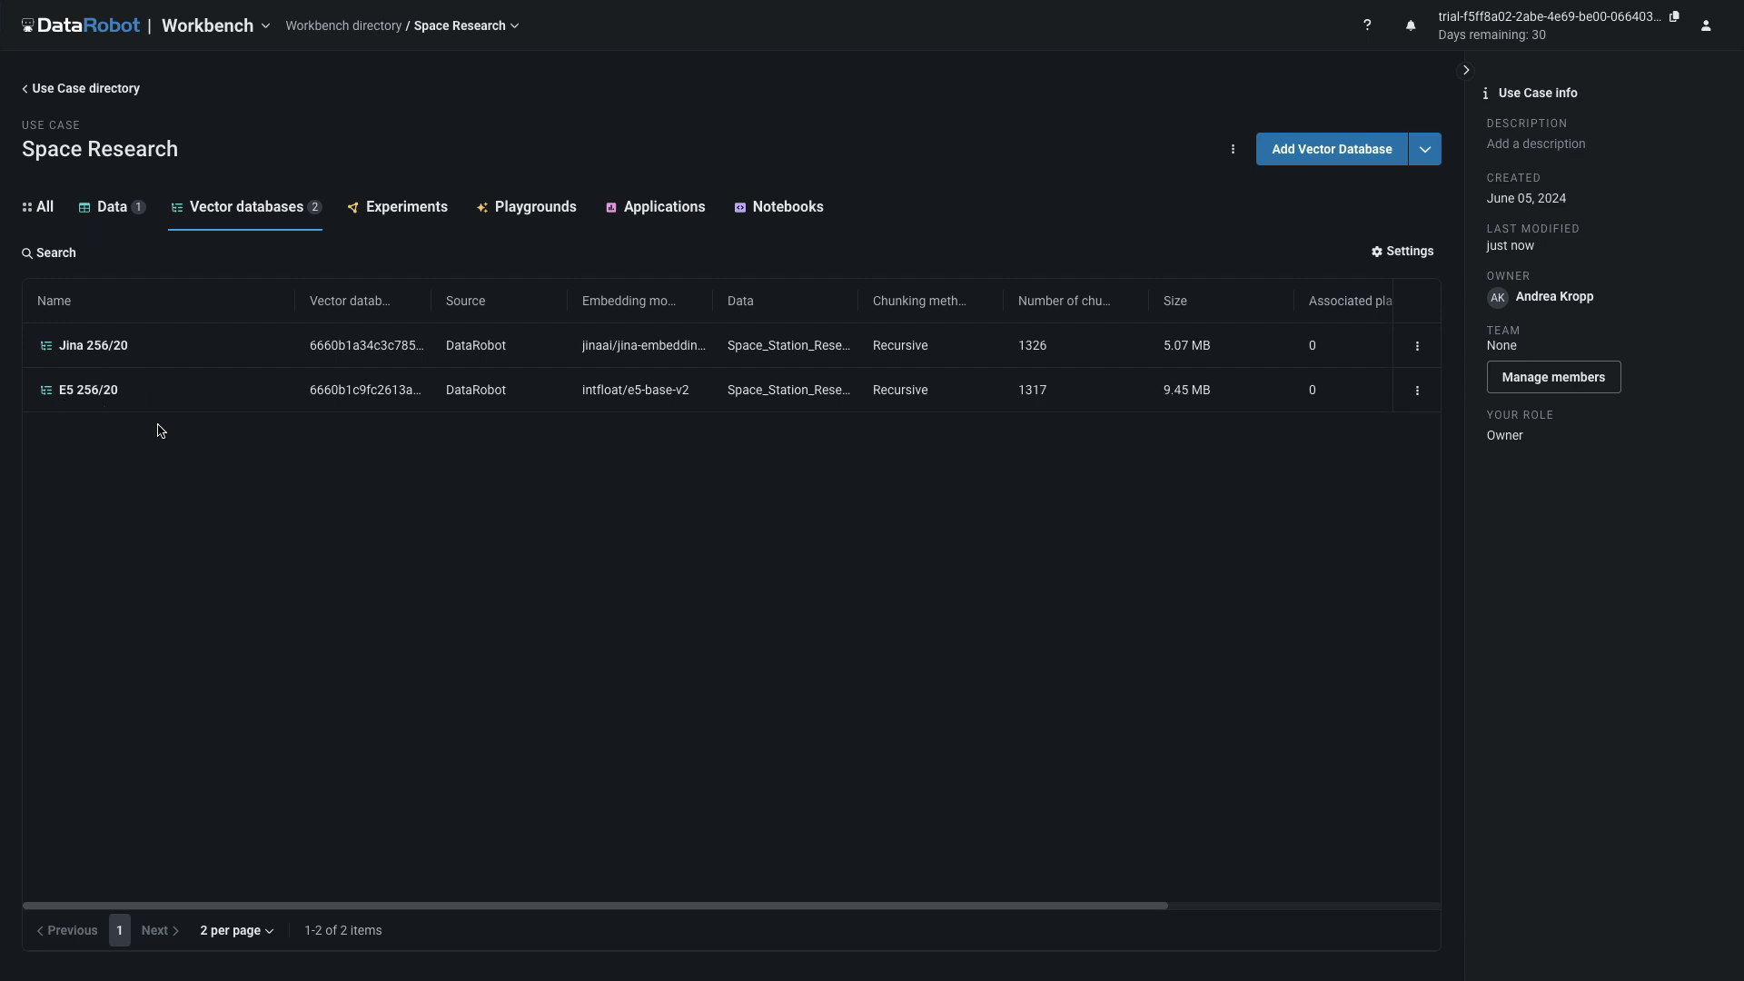
{"action": "left_click", "coordinate": [532, 211]}
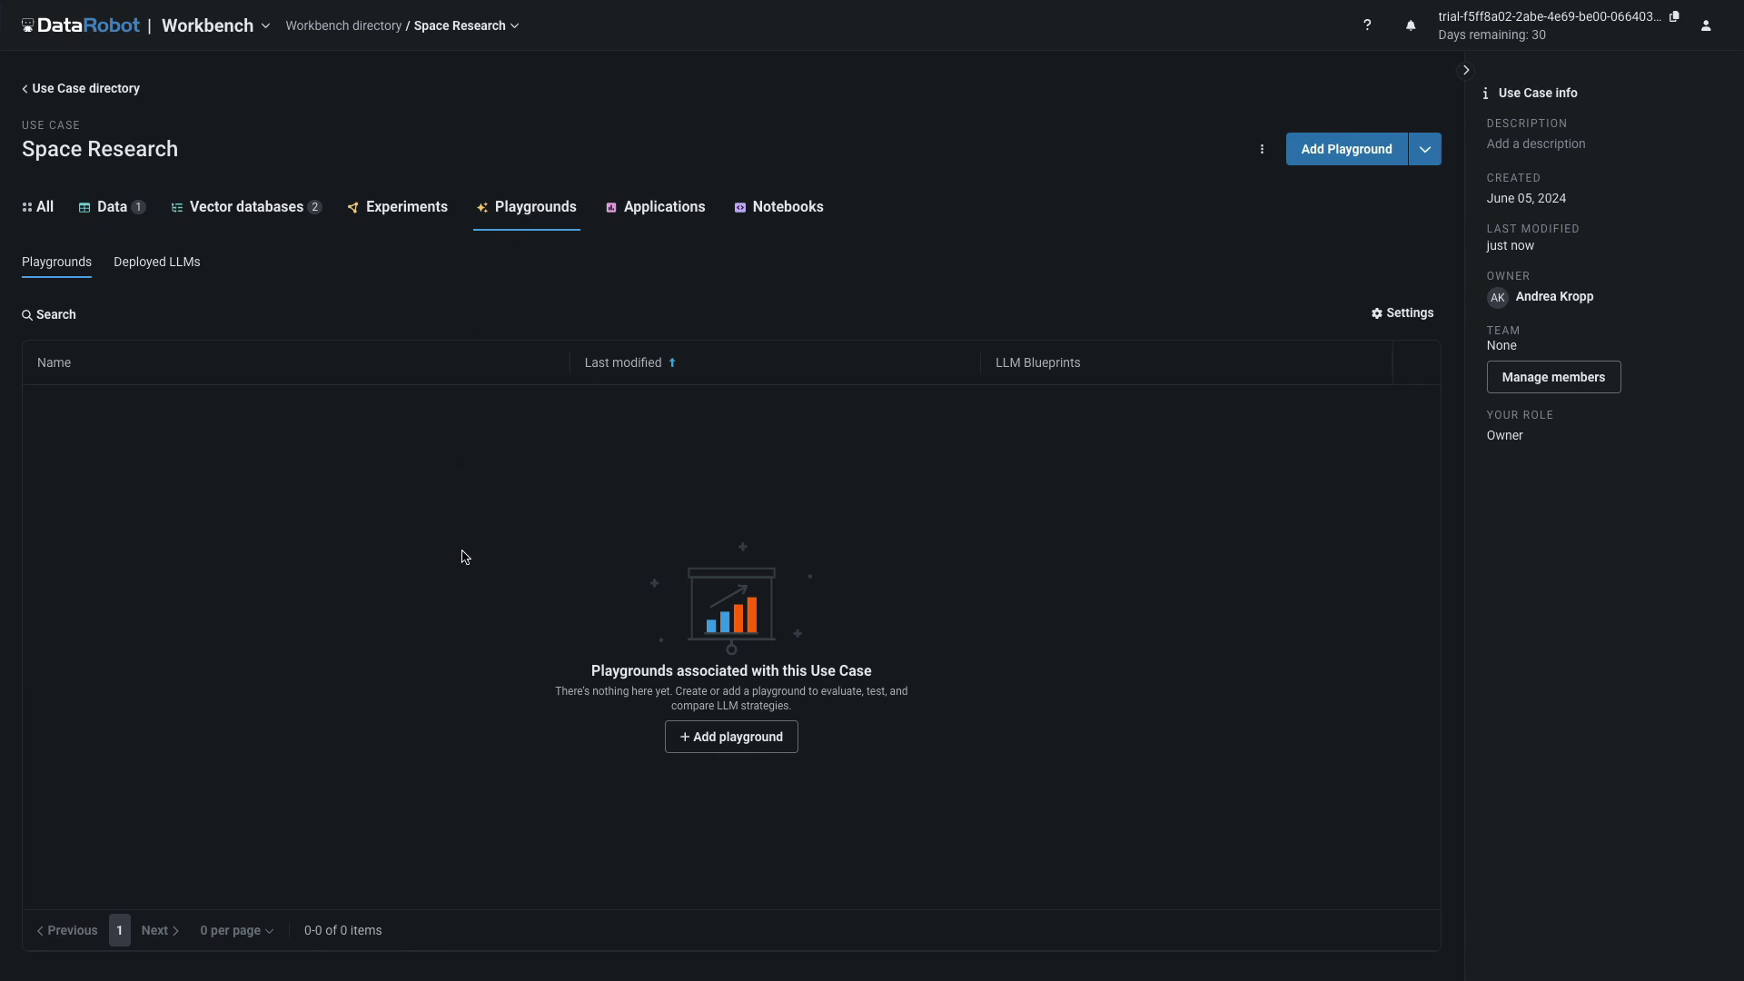
{"action": "left_click", "coordinate": [728, 743]}
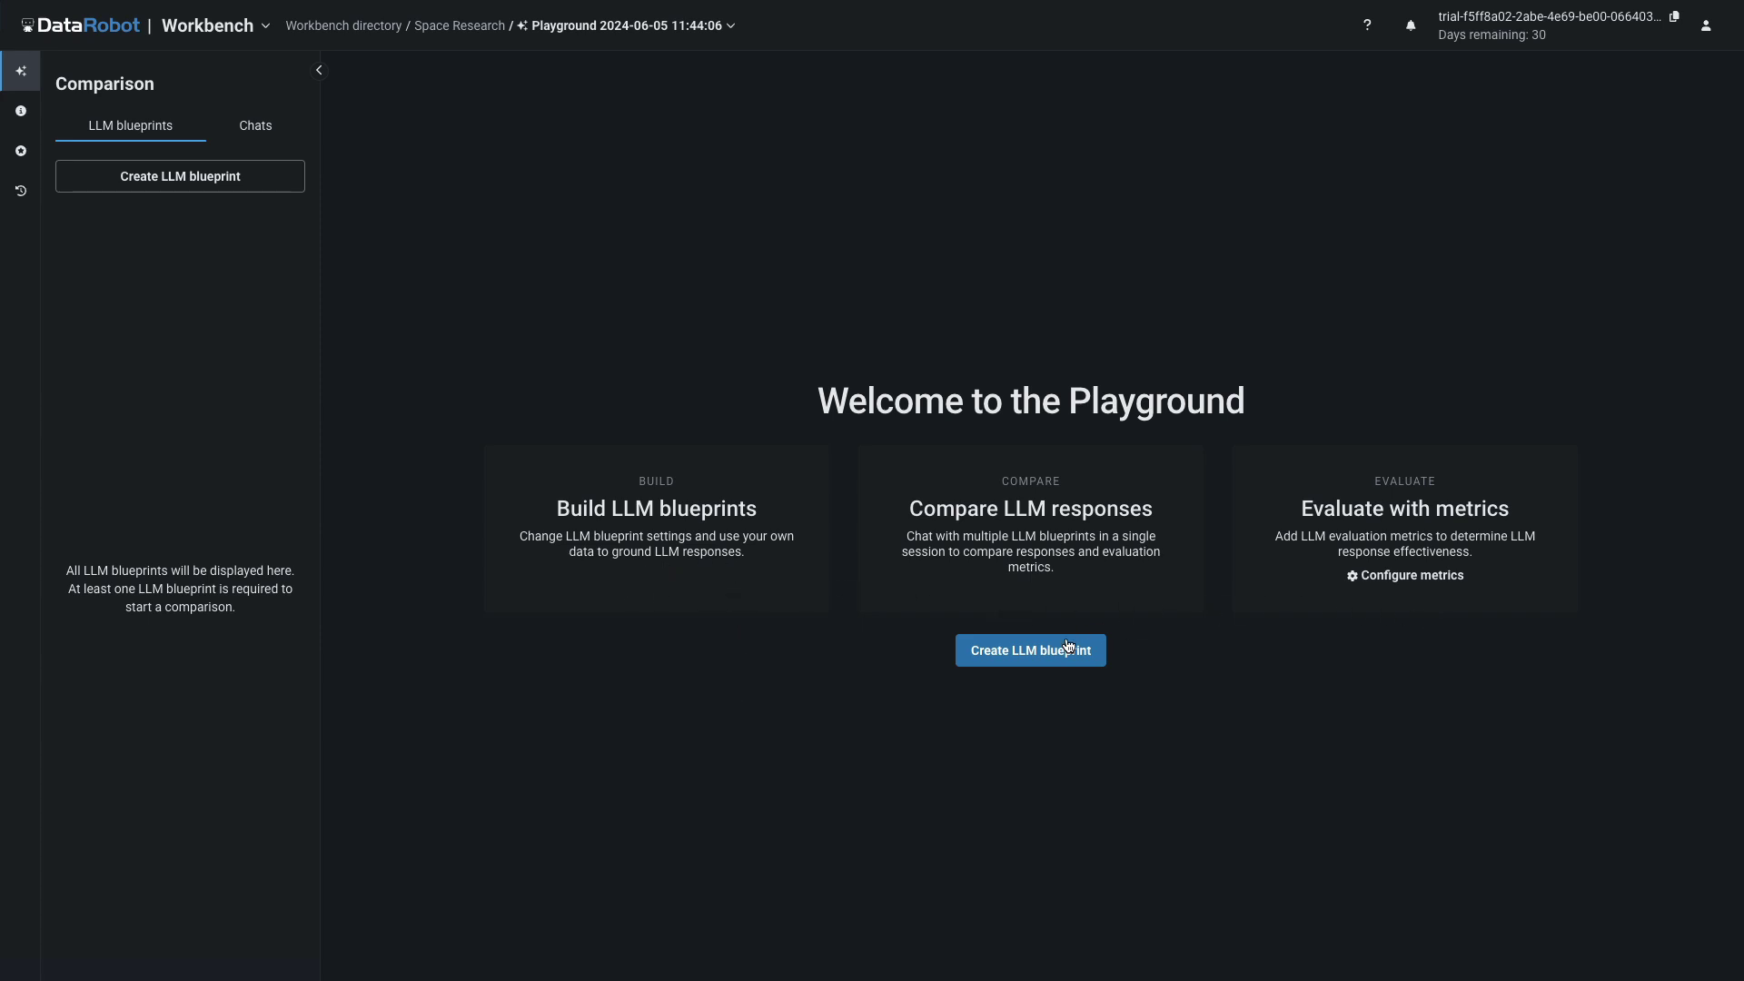
- Start a new LLM blueprint on Azure OpenAI GPT-3.5 Turbo with temperature 0.1
{"action": "left_click", "coordinate": [1021, 662]}
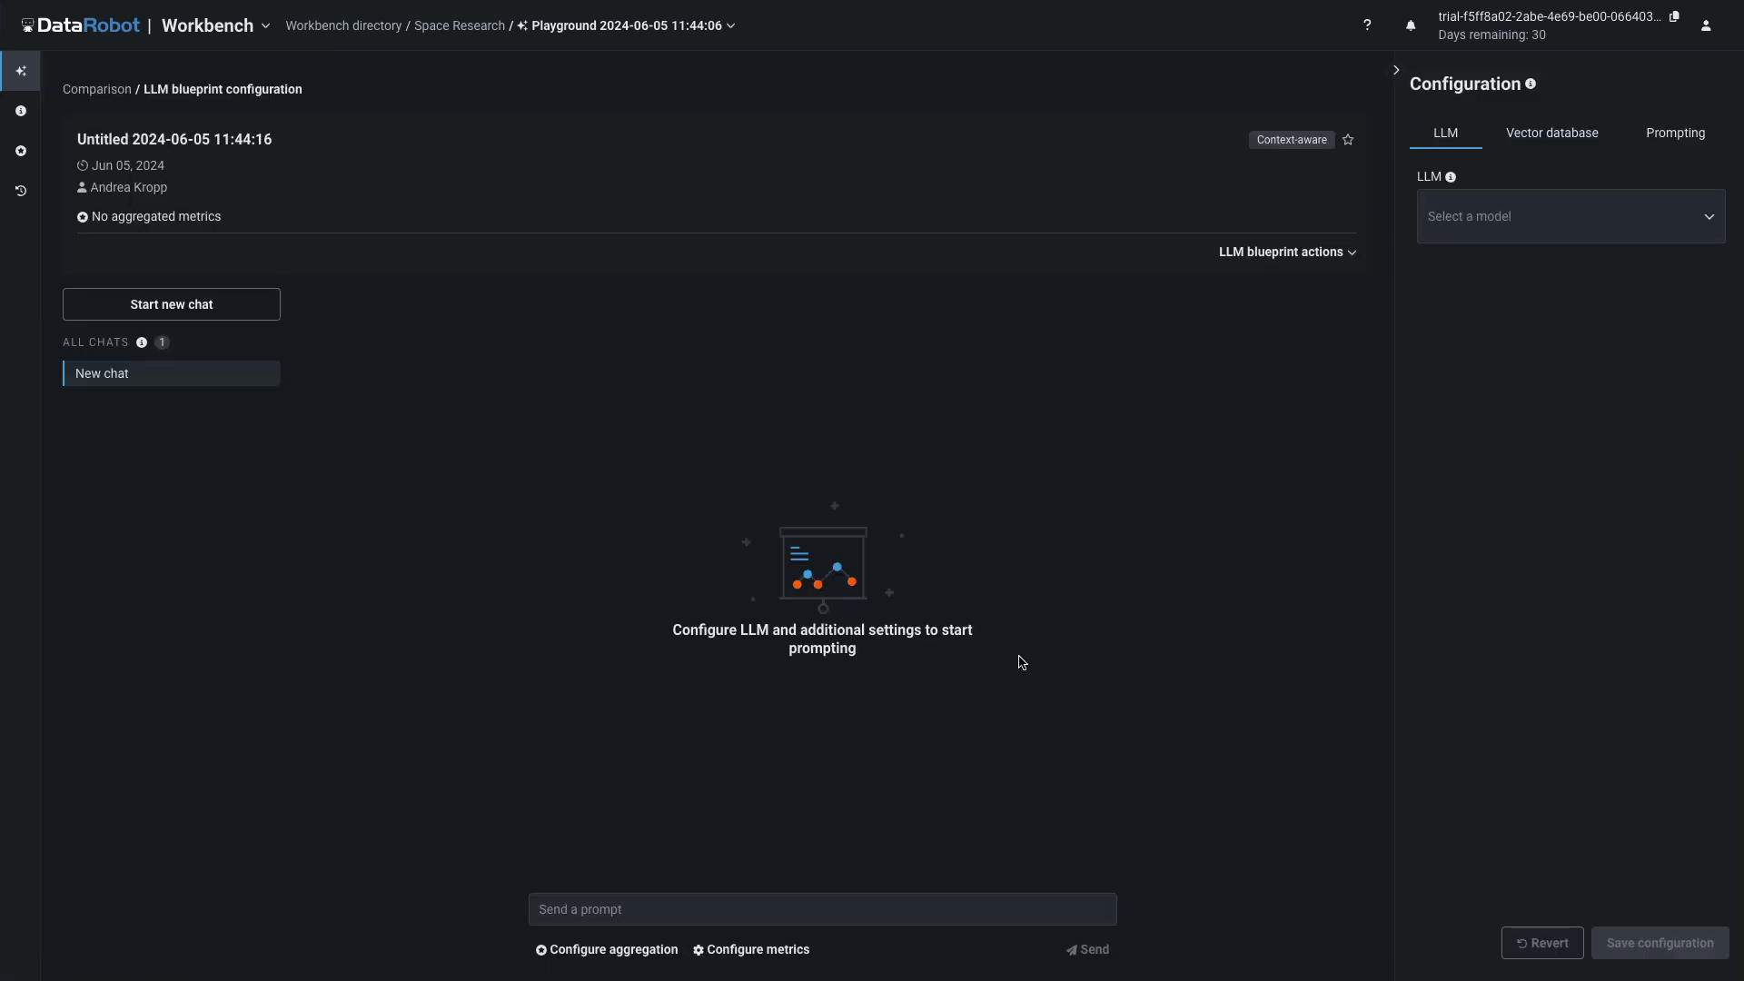
{"action": "left_click", "coordinate": [1710, 227]}
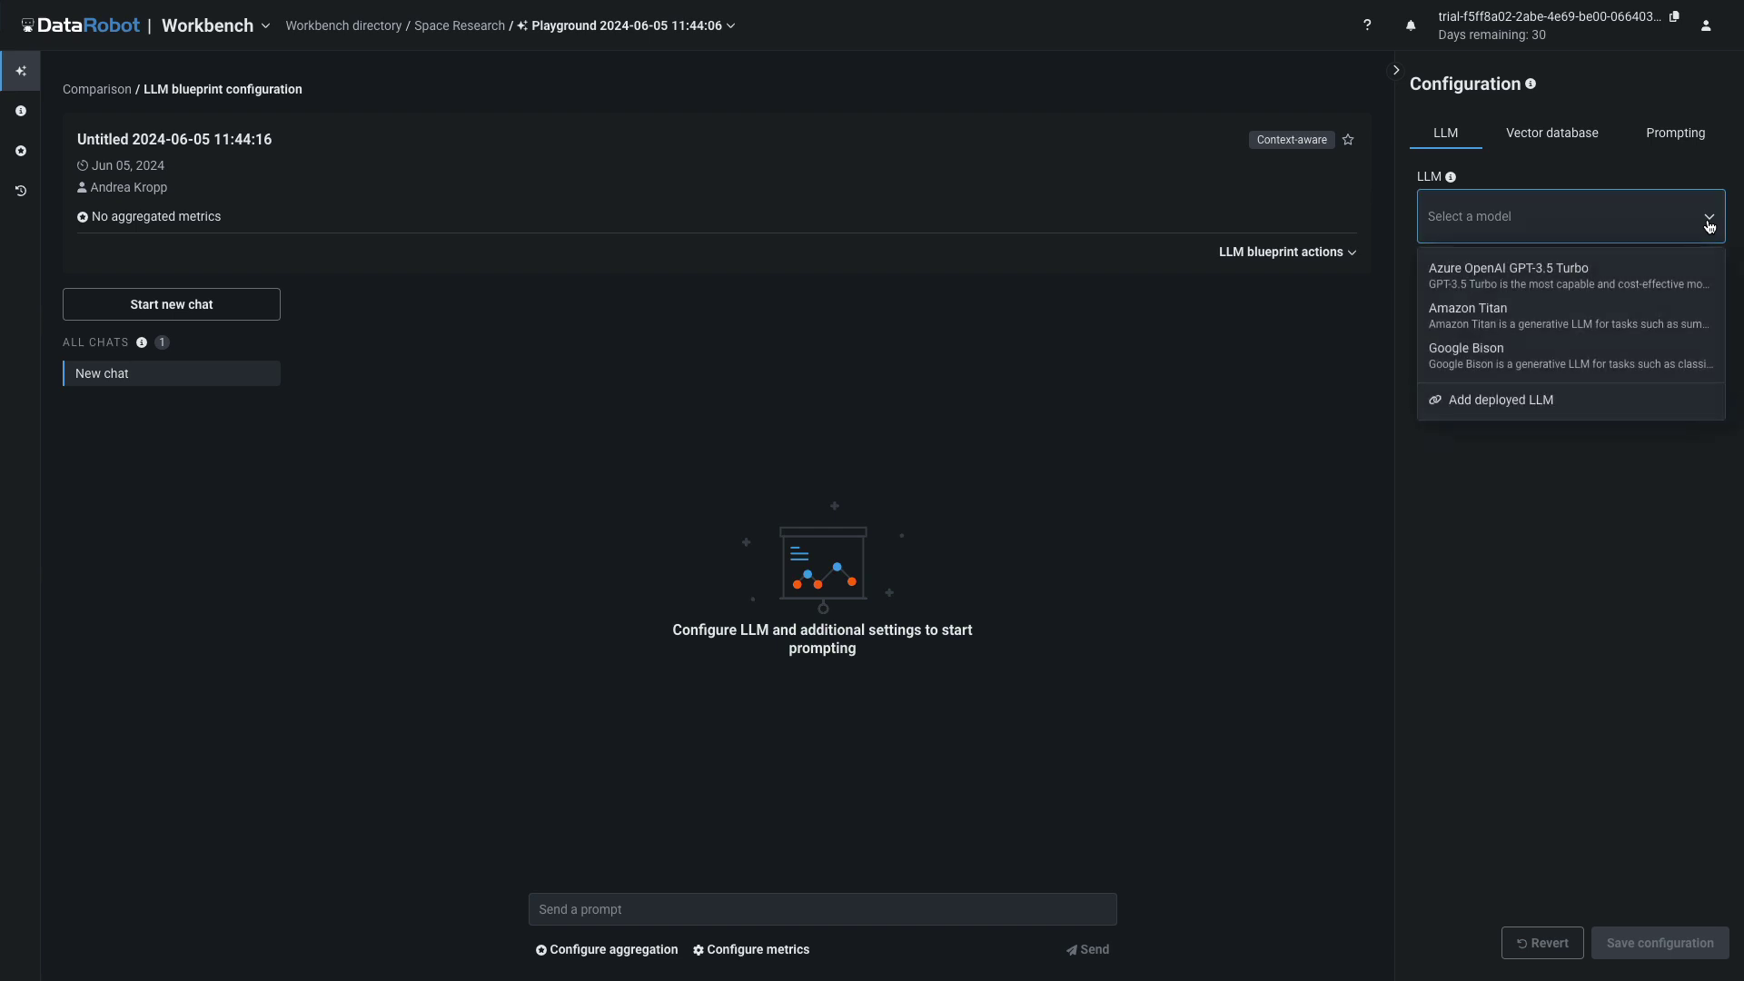
{"action": "left_click", "coordinate": [1679, 280]}
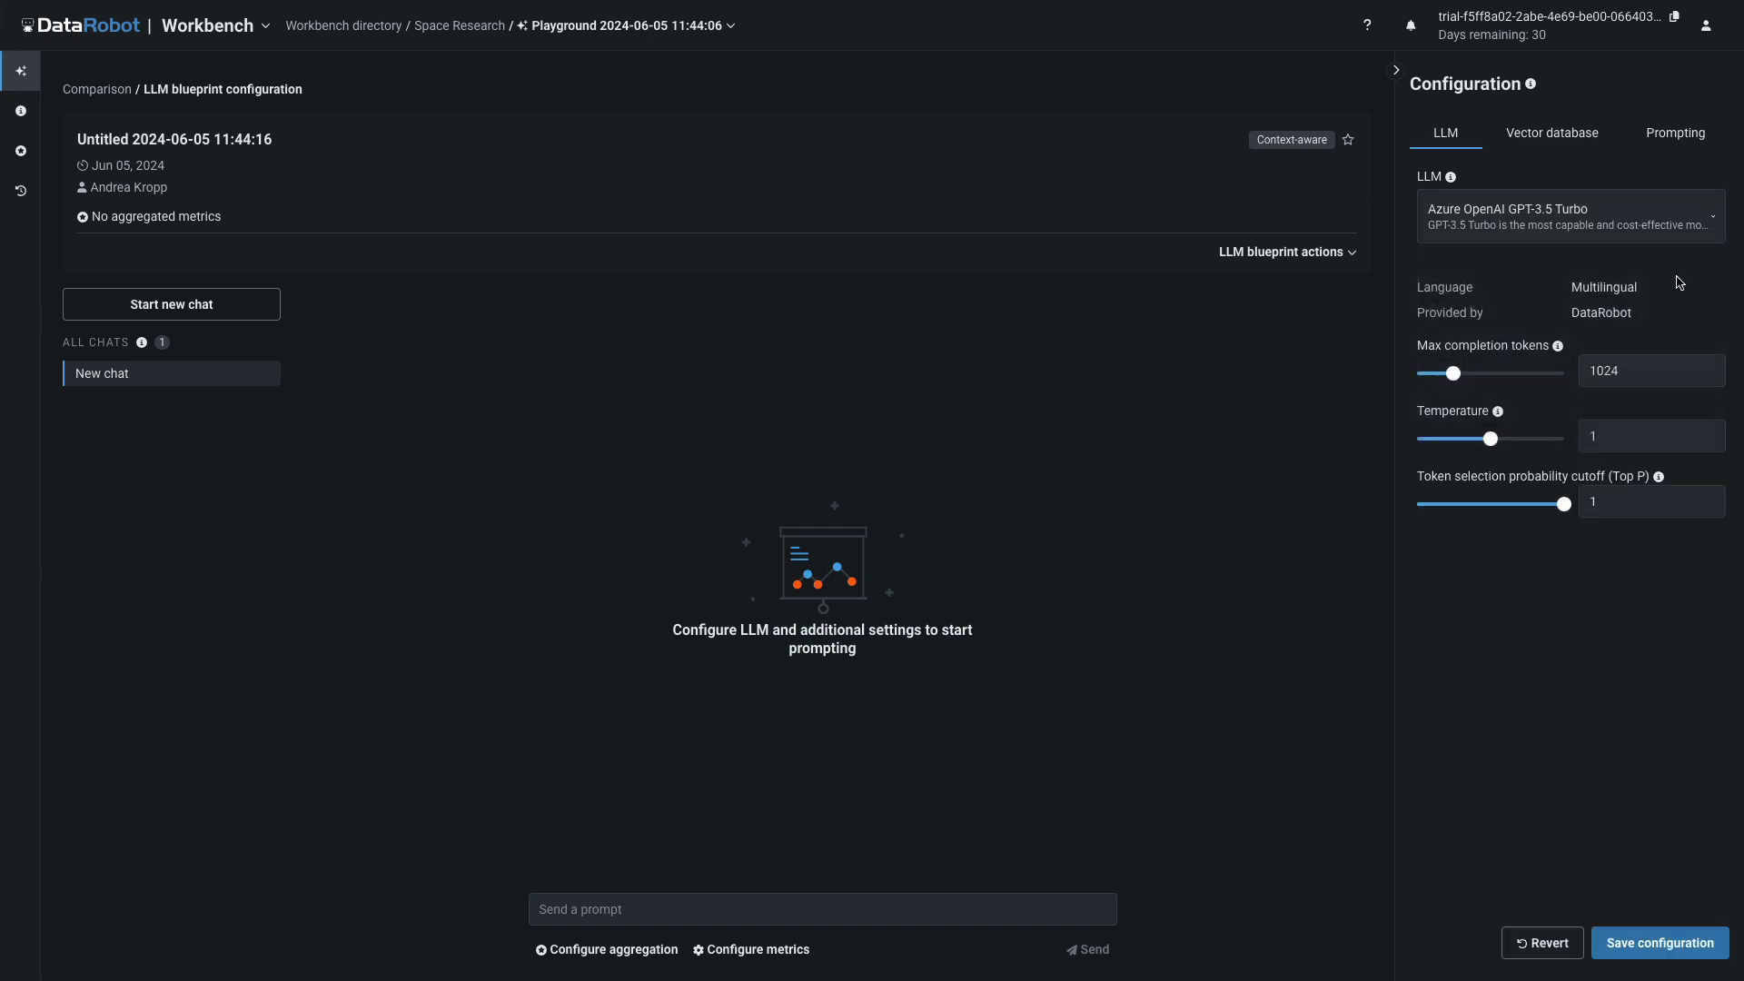
{"action": "left_click", "coordinate": [1599, 436]}
{"action": "left_click_drag", "start_coordinate": [1599, 436], "coordinate": [1578, 440]}
{"action": "type", "text": ".1"}
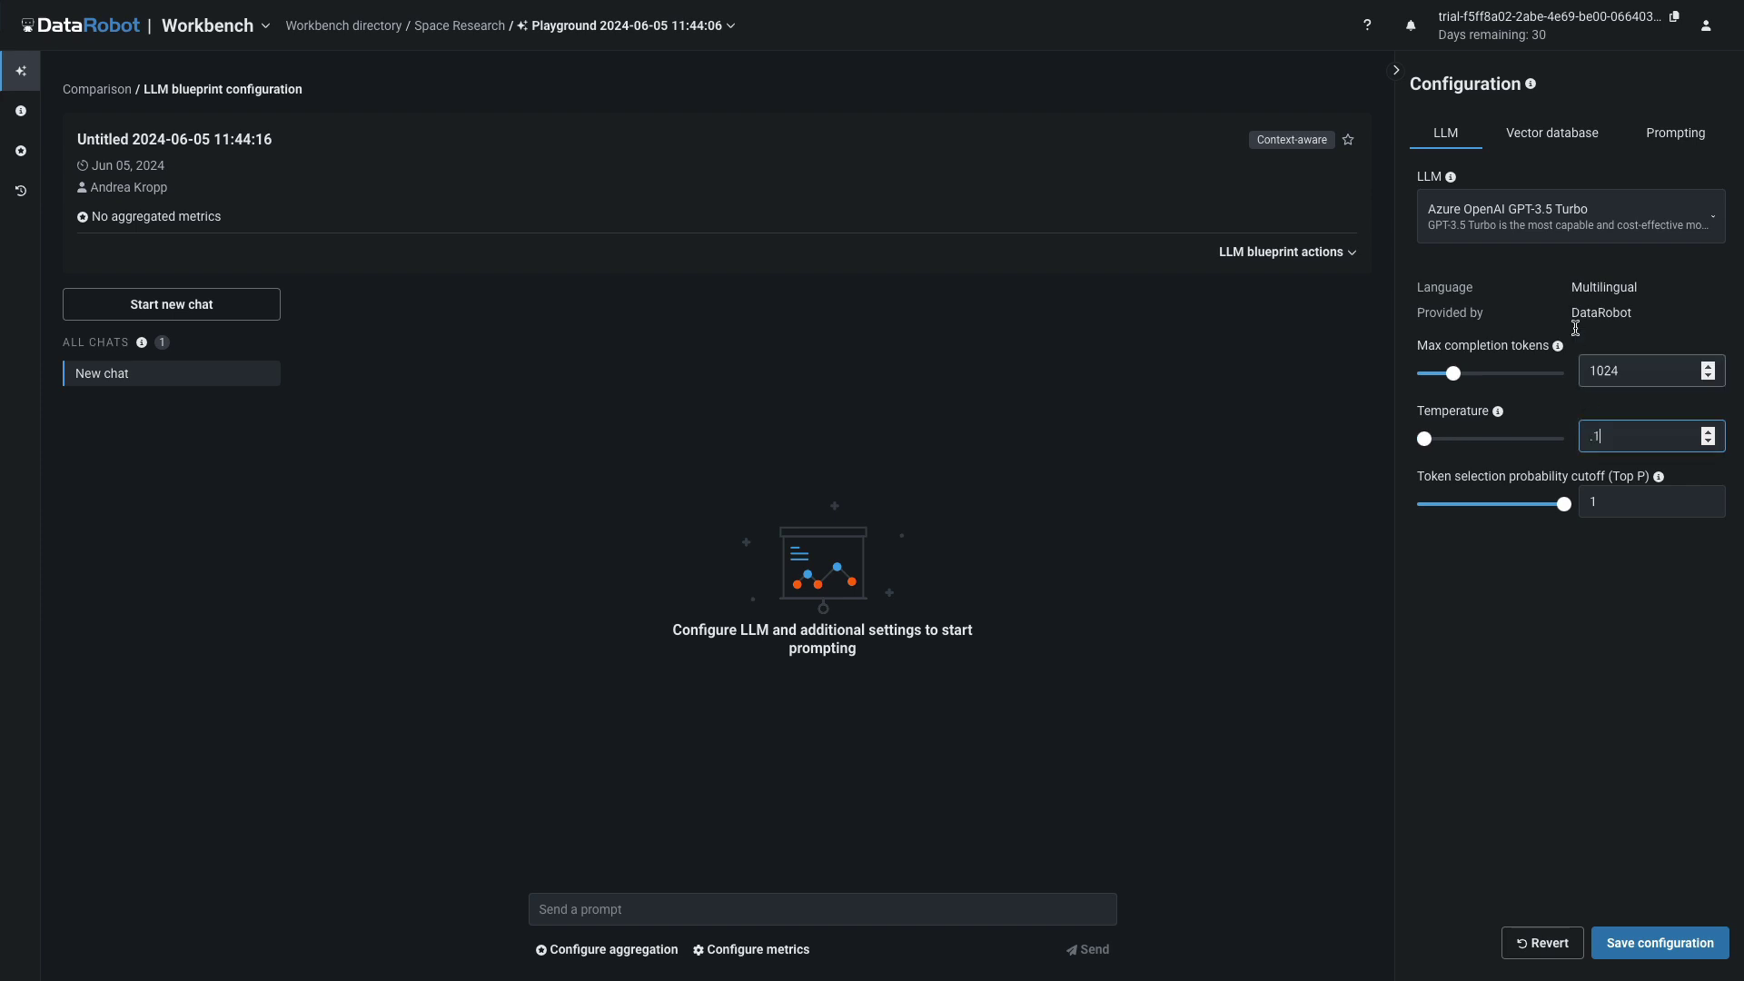
- Ground the blueprint on the Jina 256/20 vector database
{"action": "left_click", "coordinate": [1540, 132]}
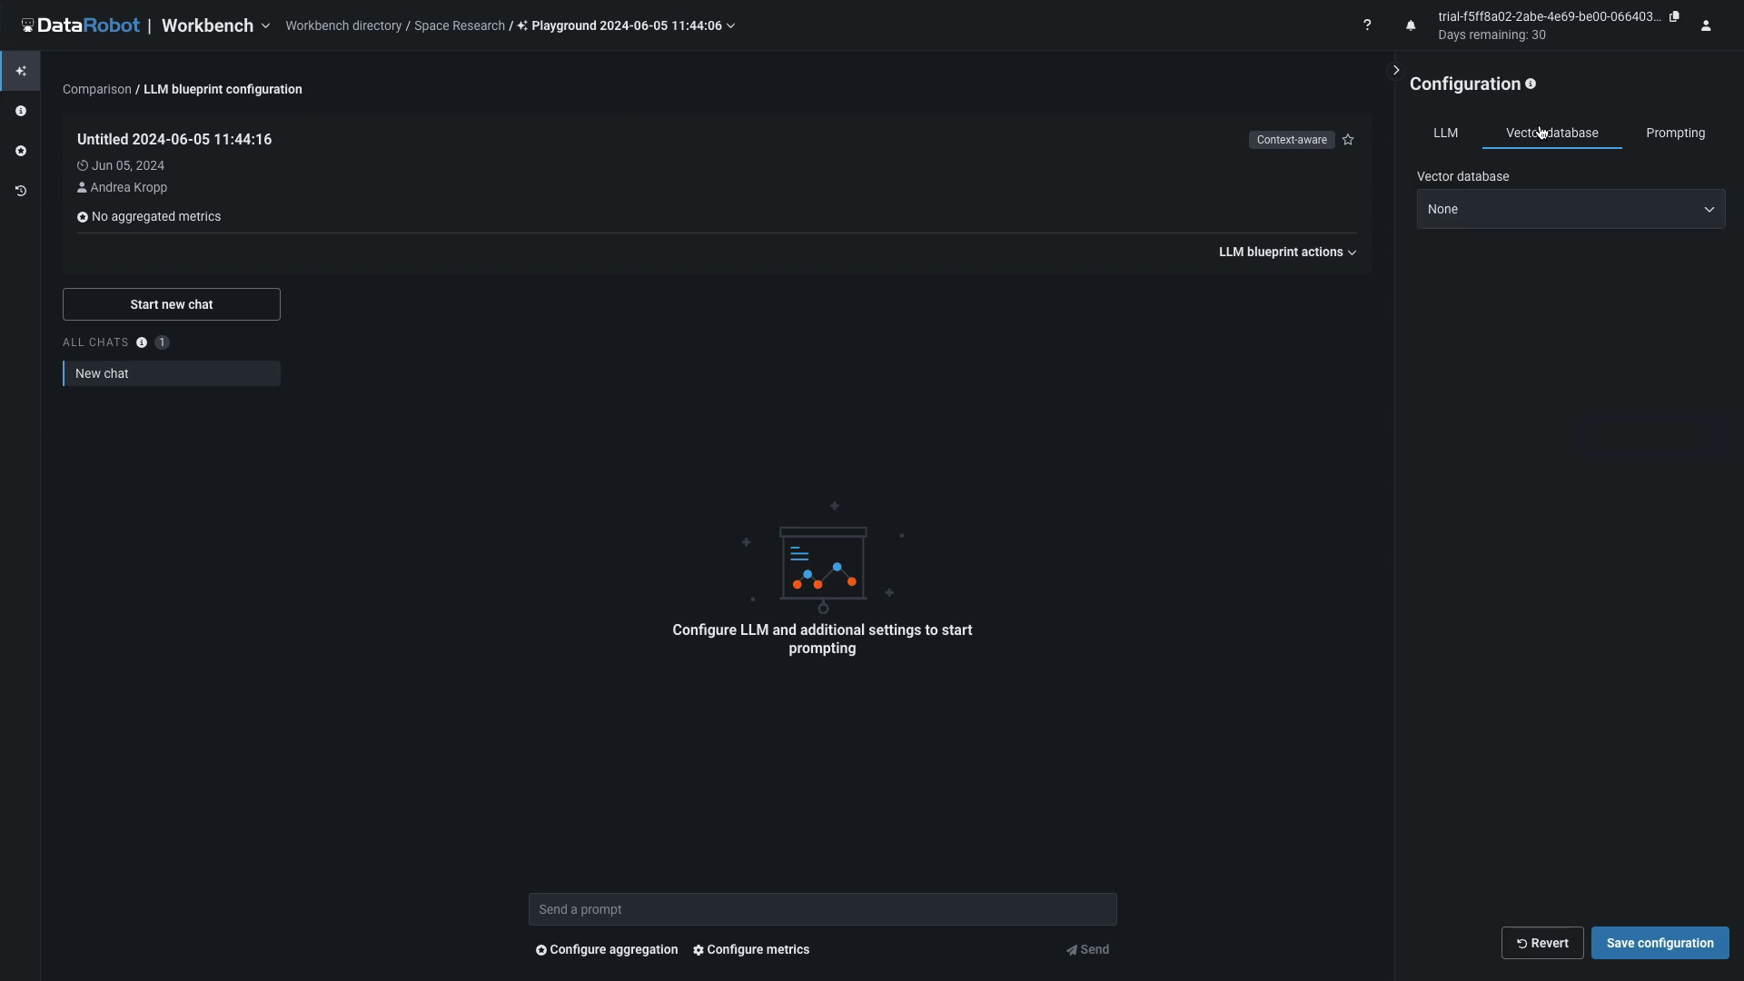
{"action": "left_click", "coordinate": [1660, 214]}
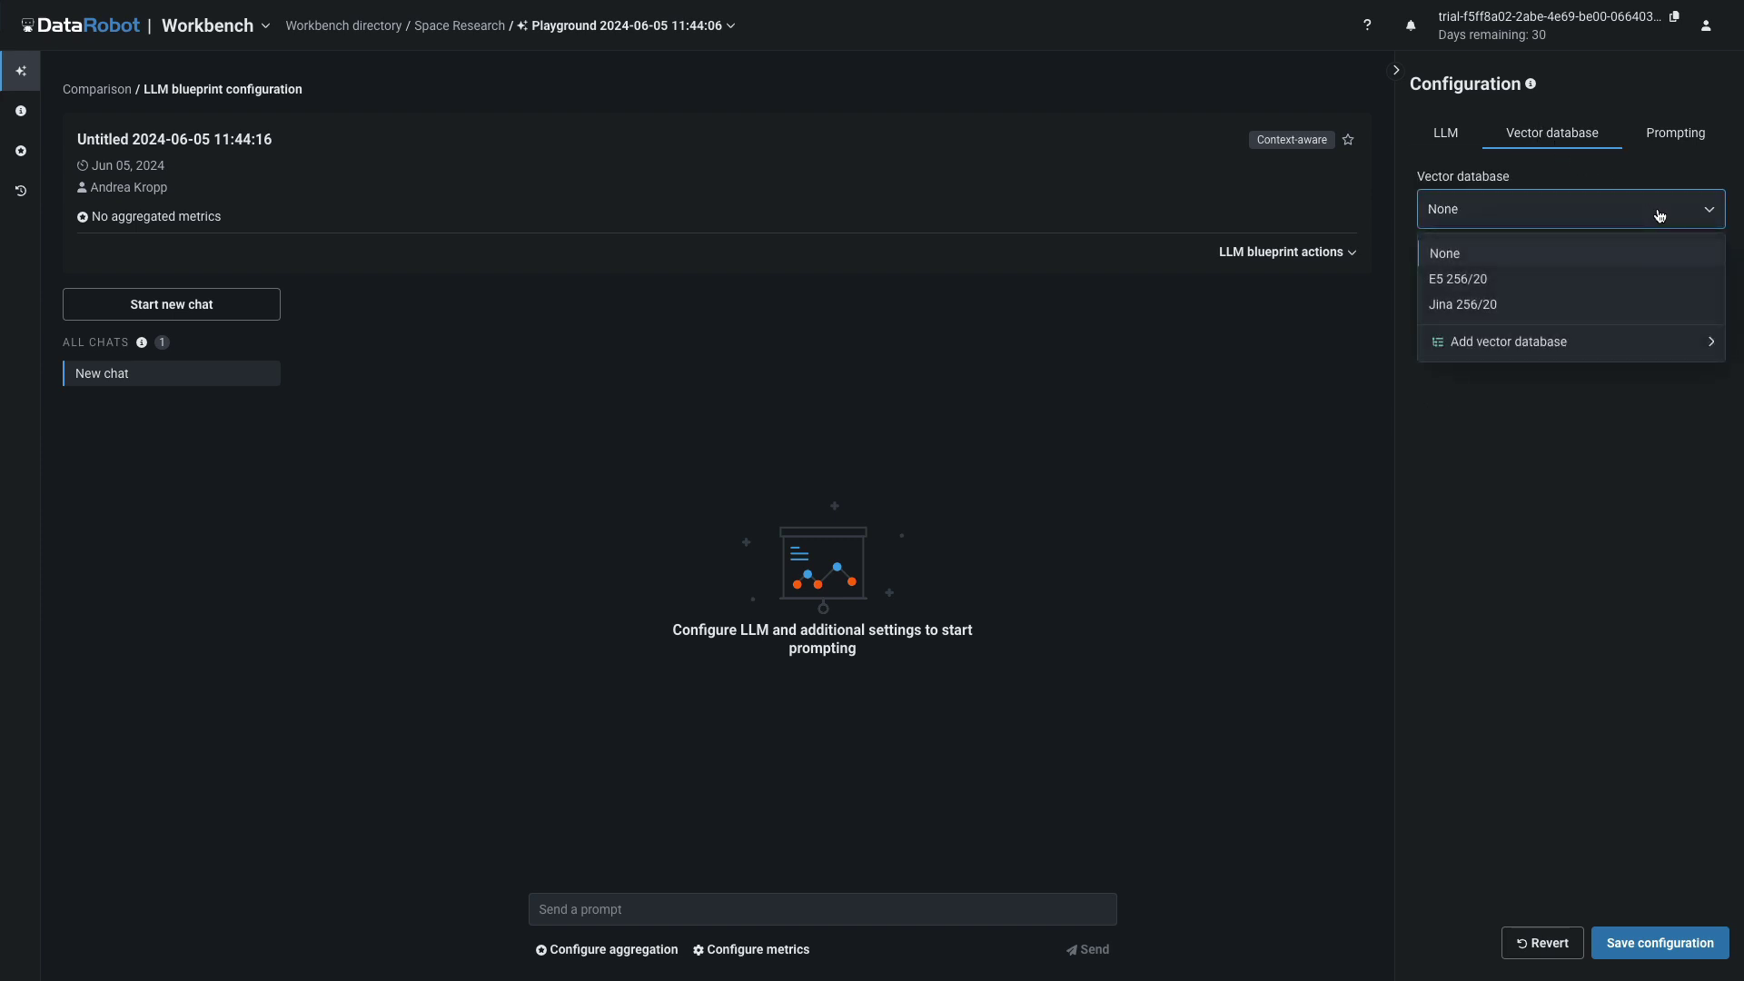
{"action": "left_click", "coordinate": [1629, 306]}
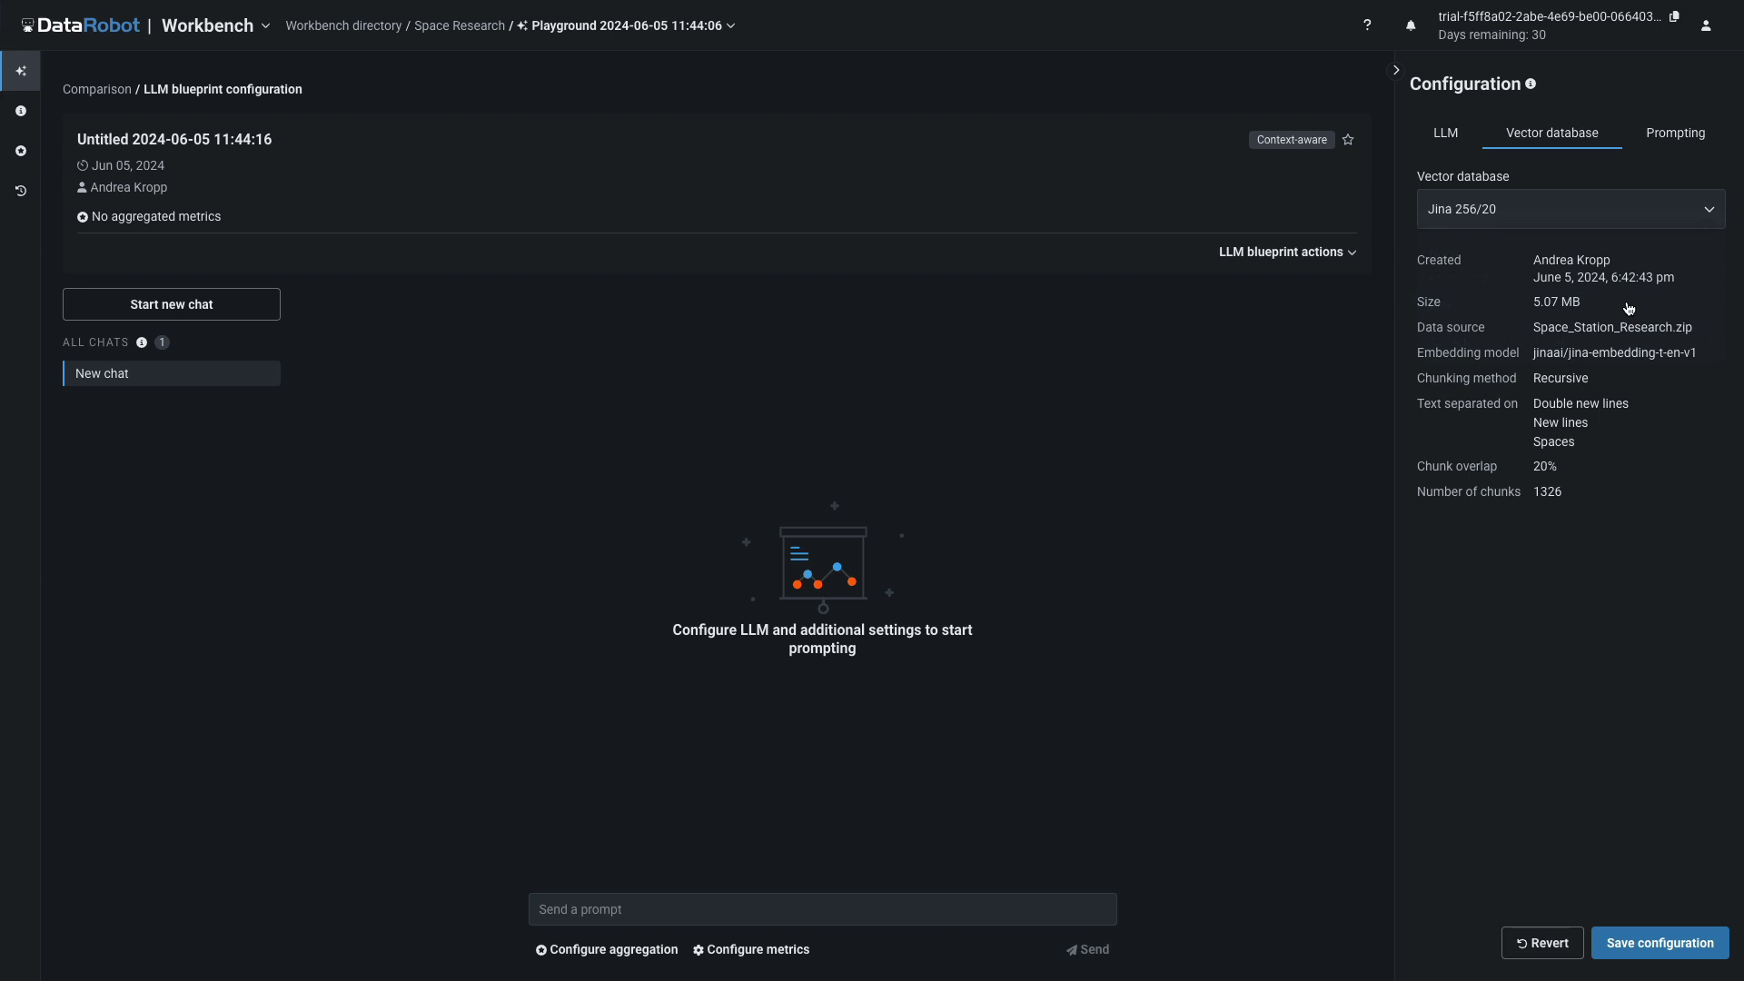
- Set context to No context, paste the conference-pitch system prompt, and save the configuration
{"action": "left_click", "coordinate": [1672, 136]}
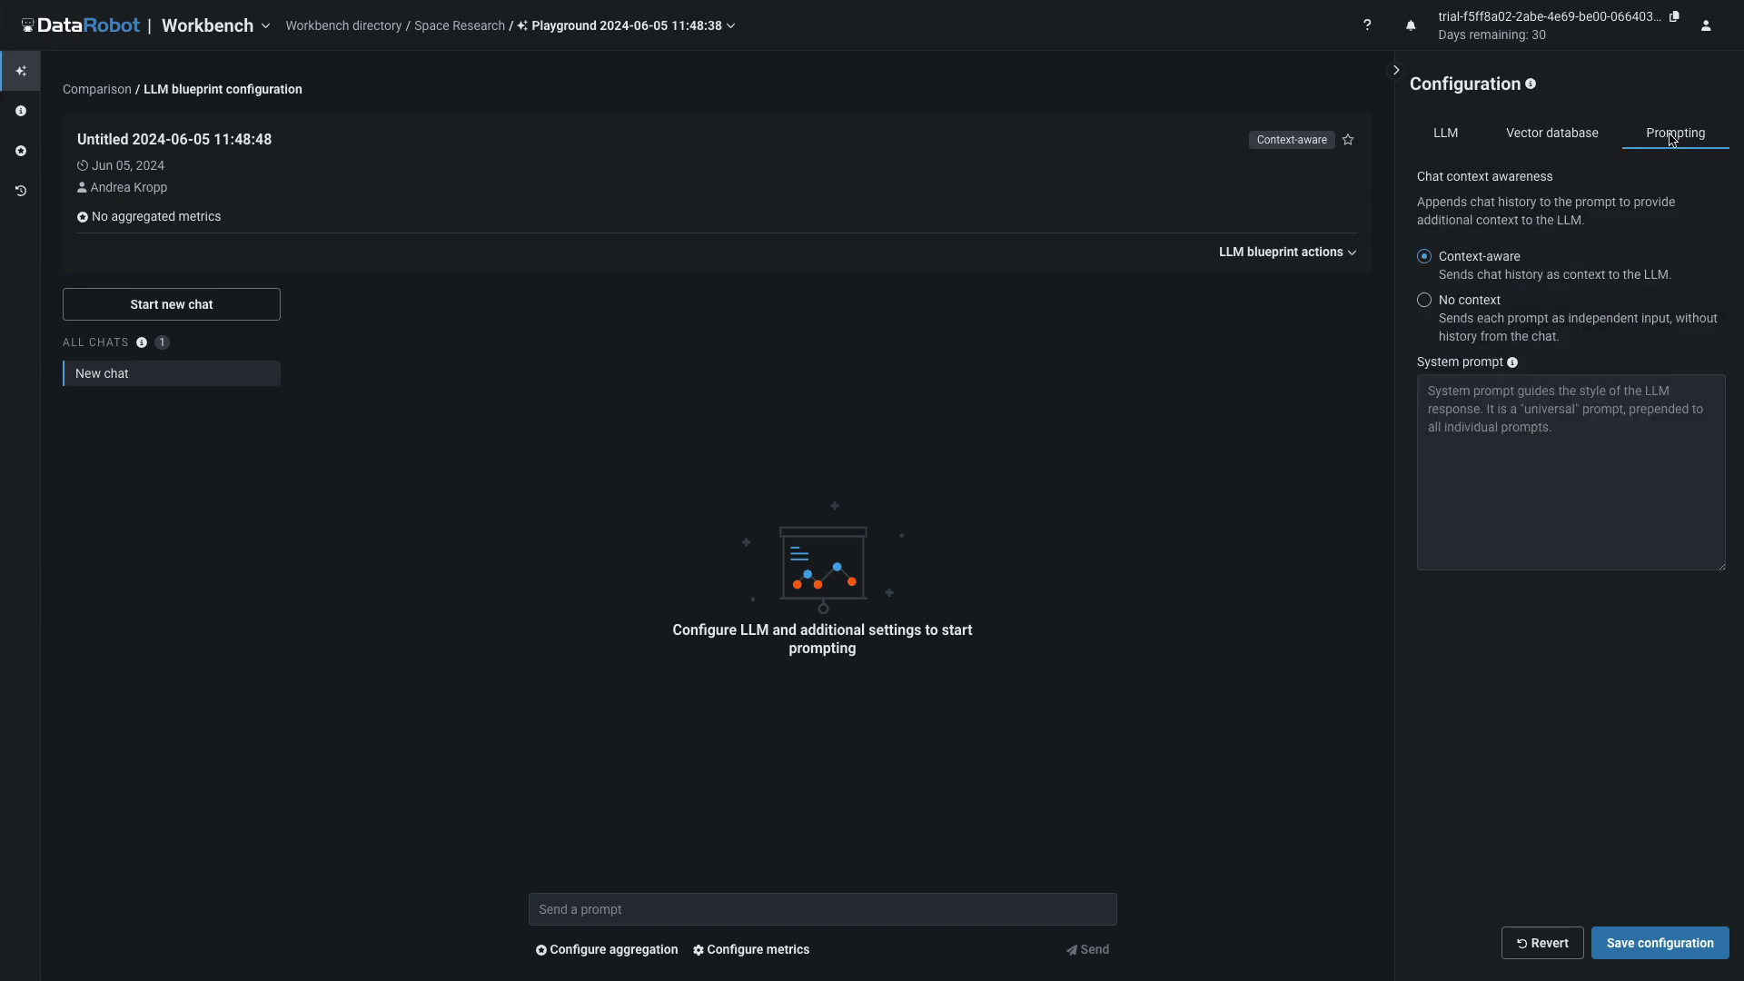
{"action": "left_click", "coordinate": [1425, 301]}
{"action": "left_click", "coordinate": [1565, 428]}
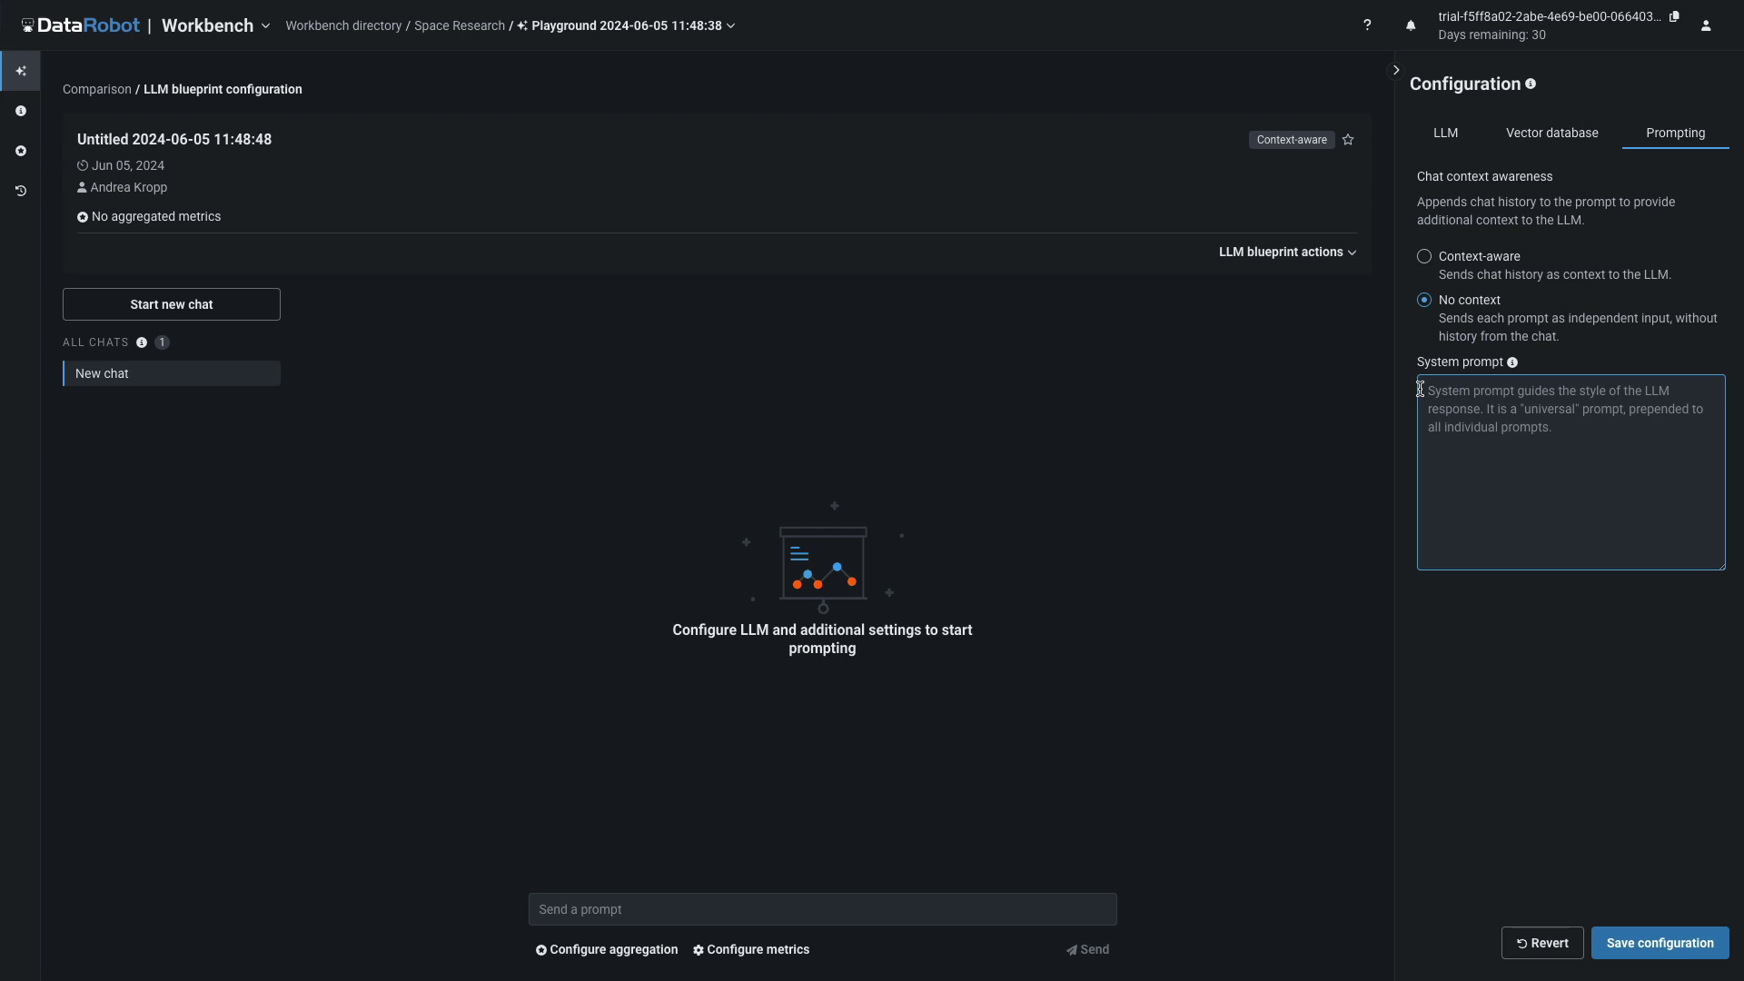
{"action": "type", "text": "Your job is to help scientists write compelling pitches to have their talks accepted by conference organizers. You will be given a proposed title for a presentation. Use details from the documents provided to write a one paragraph persuasive pitch for the presentation."}
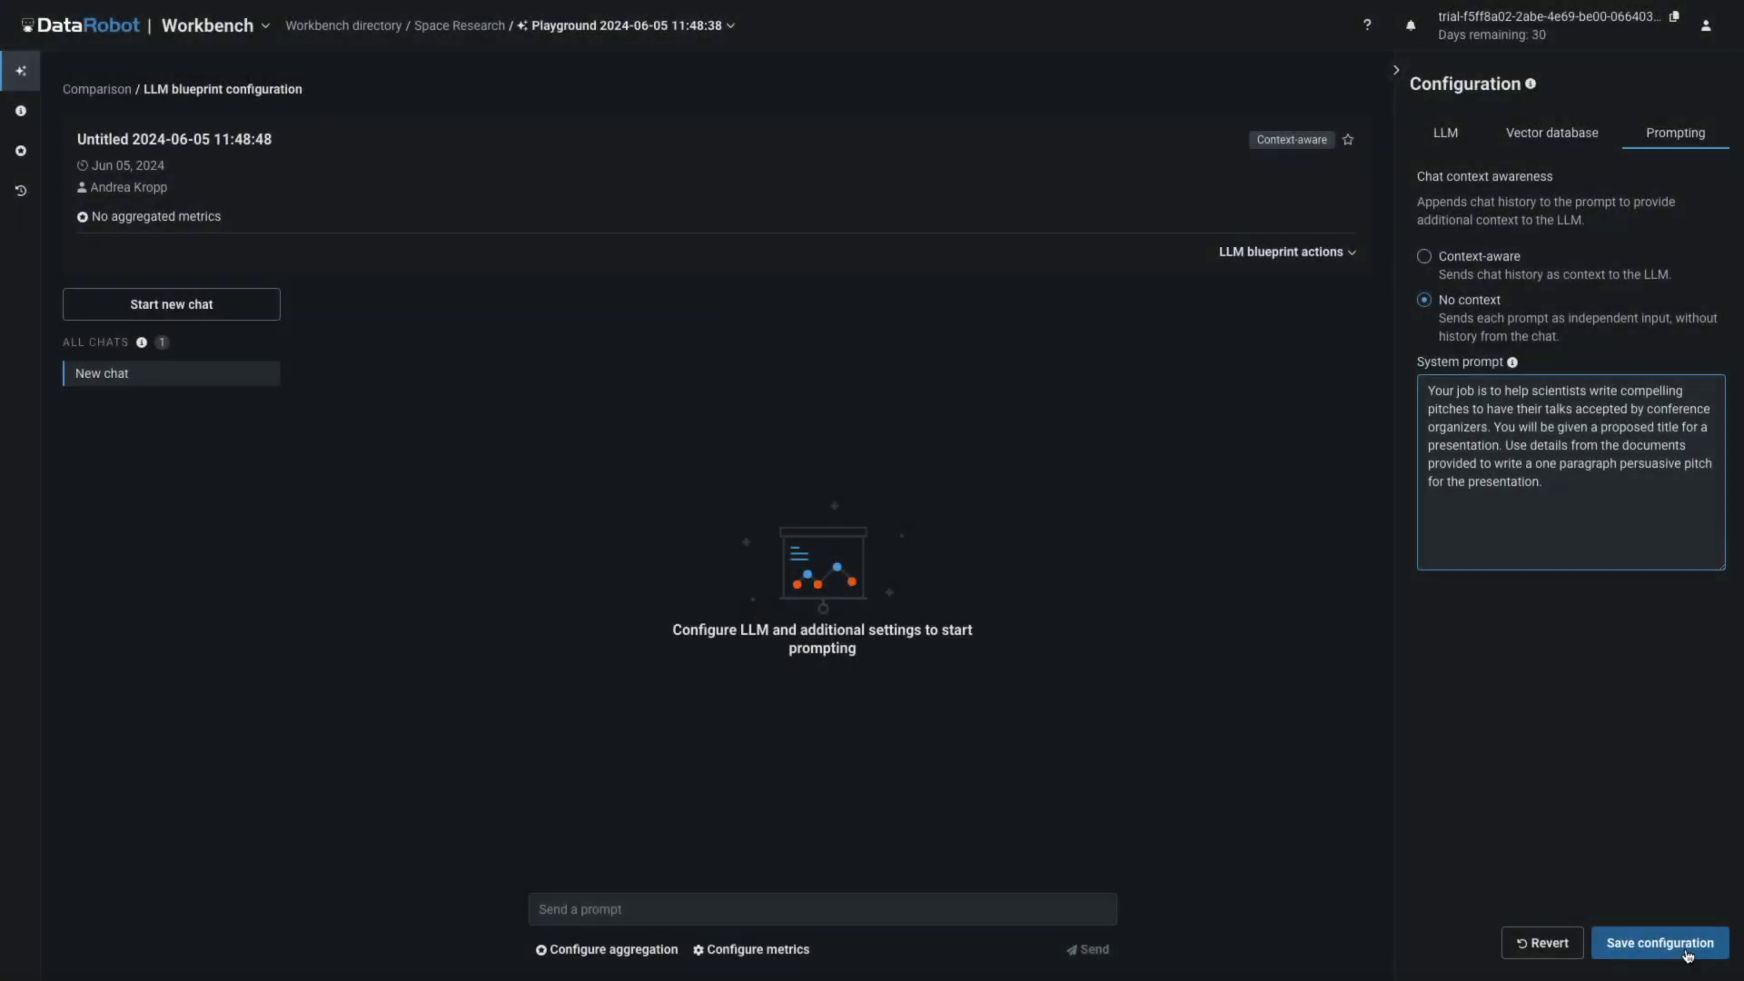
{"action": "left_click", "coordinate": [1679, 952]}
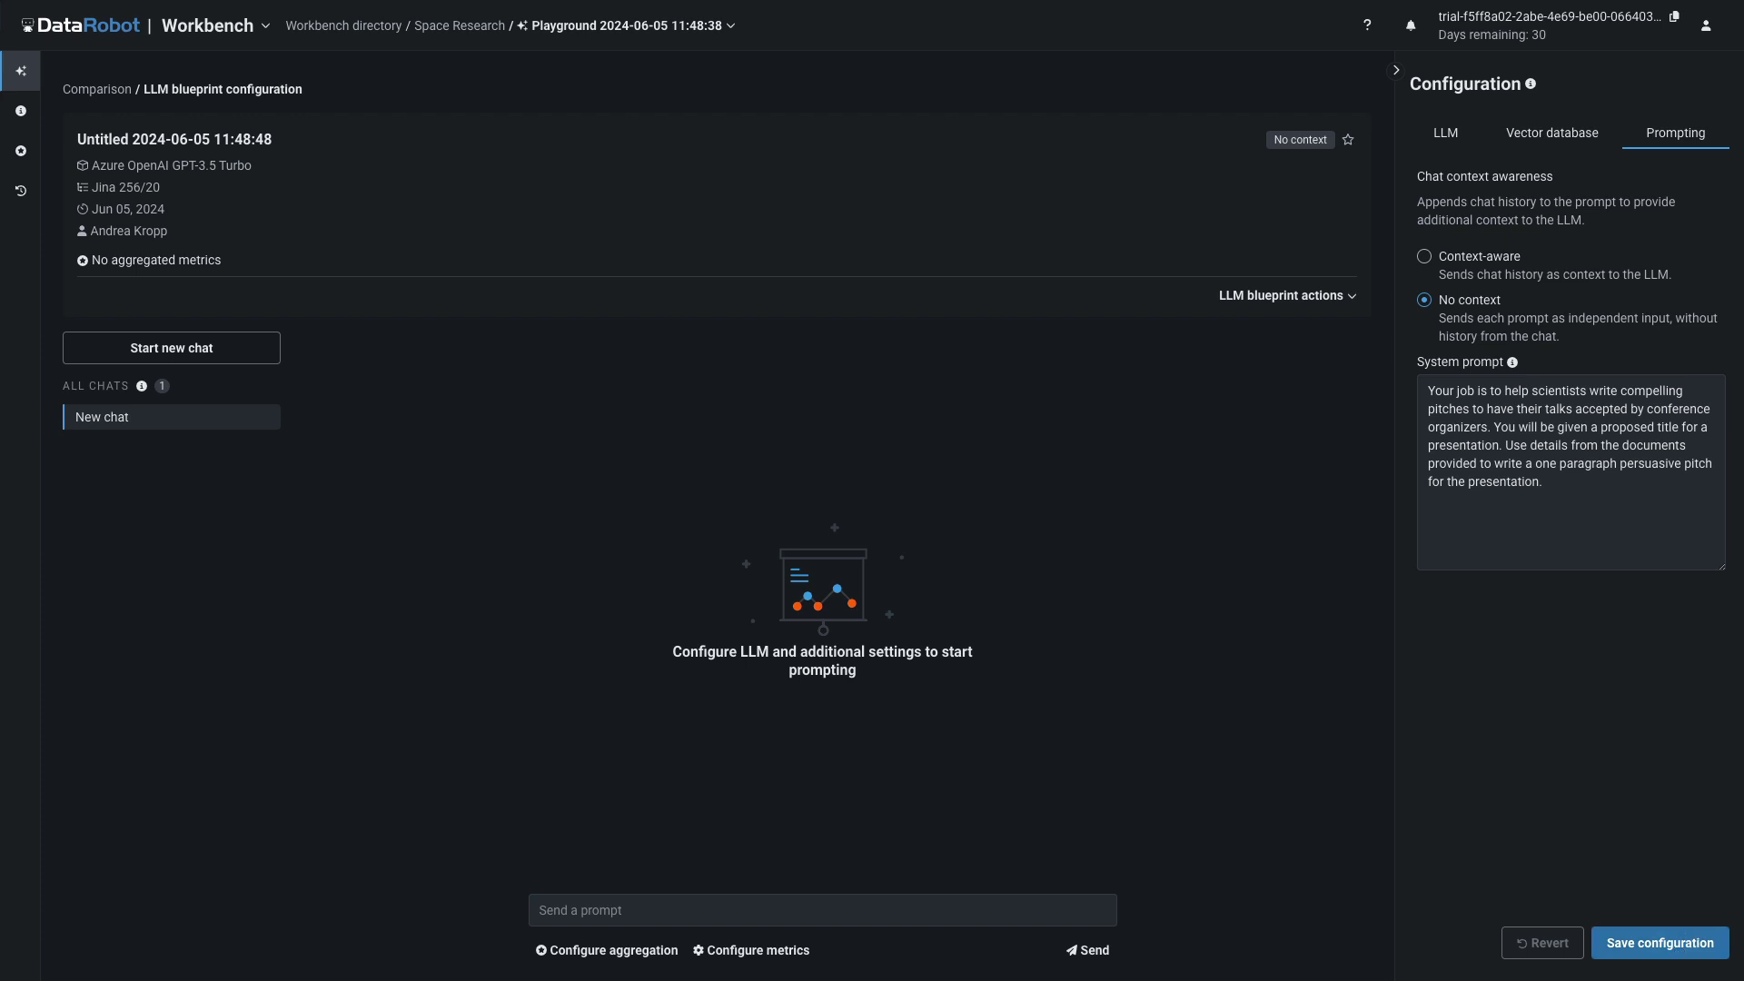
- Send the prompts 'Blood Flow and Circulation in Space' and 'Microgravity is Weird', reading both pitches
{"action": "left_click", "coordinate": [573, 911]}
{"action": "type", "text": "Blood Flow and Circulation in Space"}
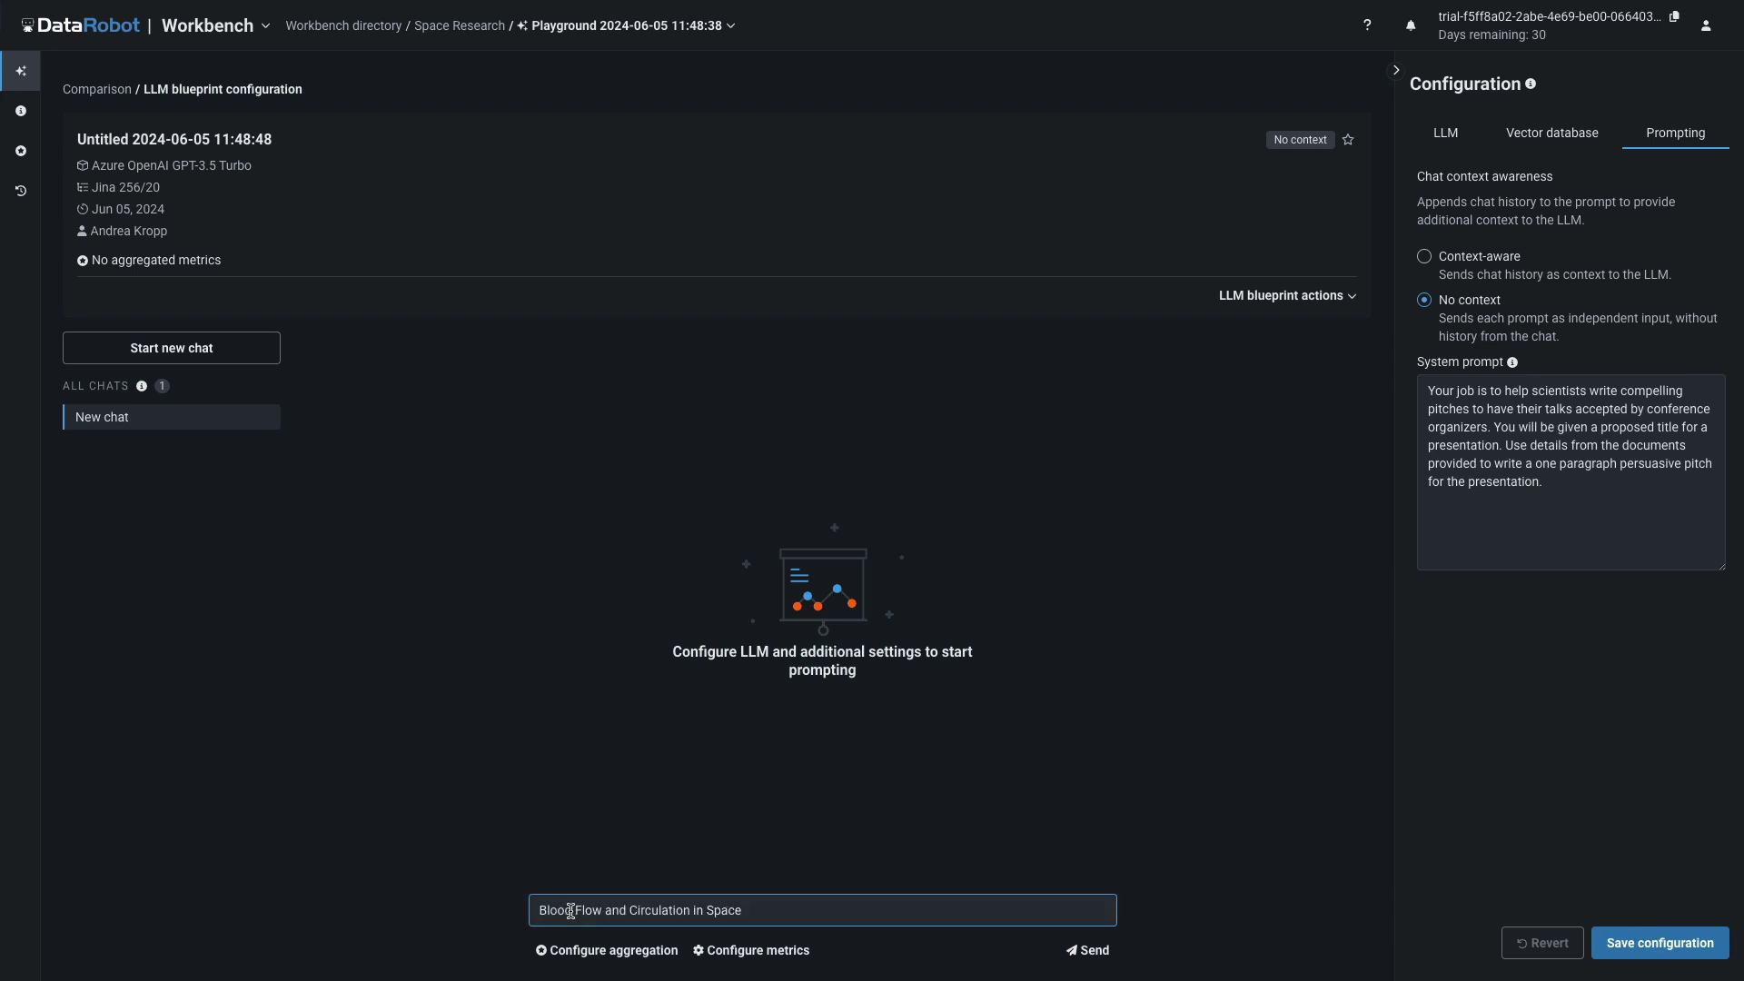
{"action": "left_click", "coordinate": [1089, 950]}
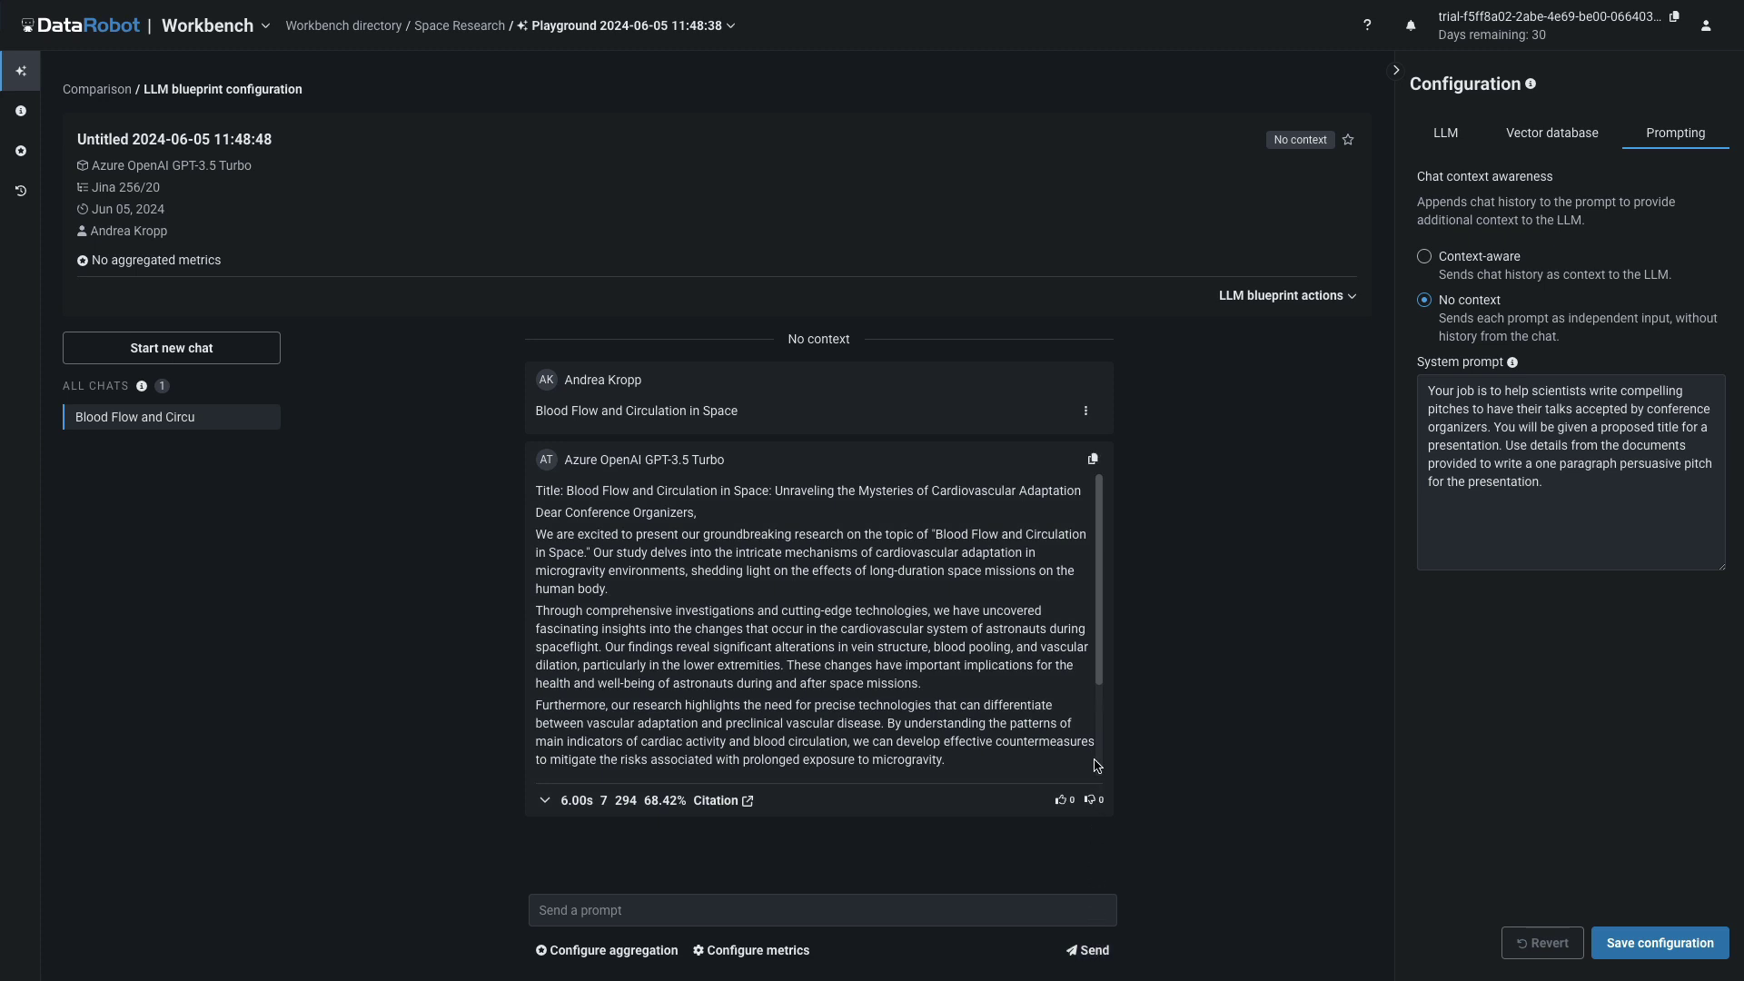
{"action": "scroll", "coordinate": [1101, 667], "scroll_direction": "down", "scroll_amount": 3}
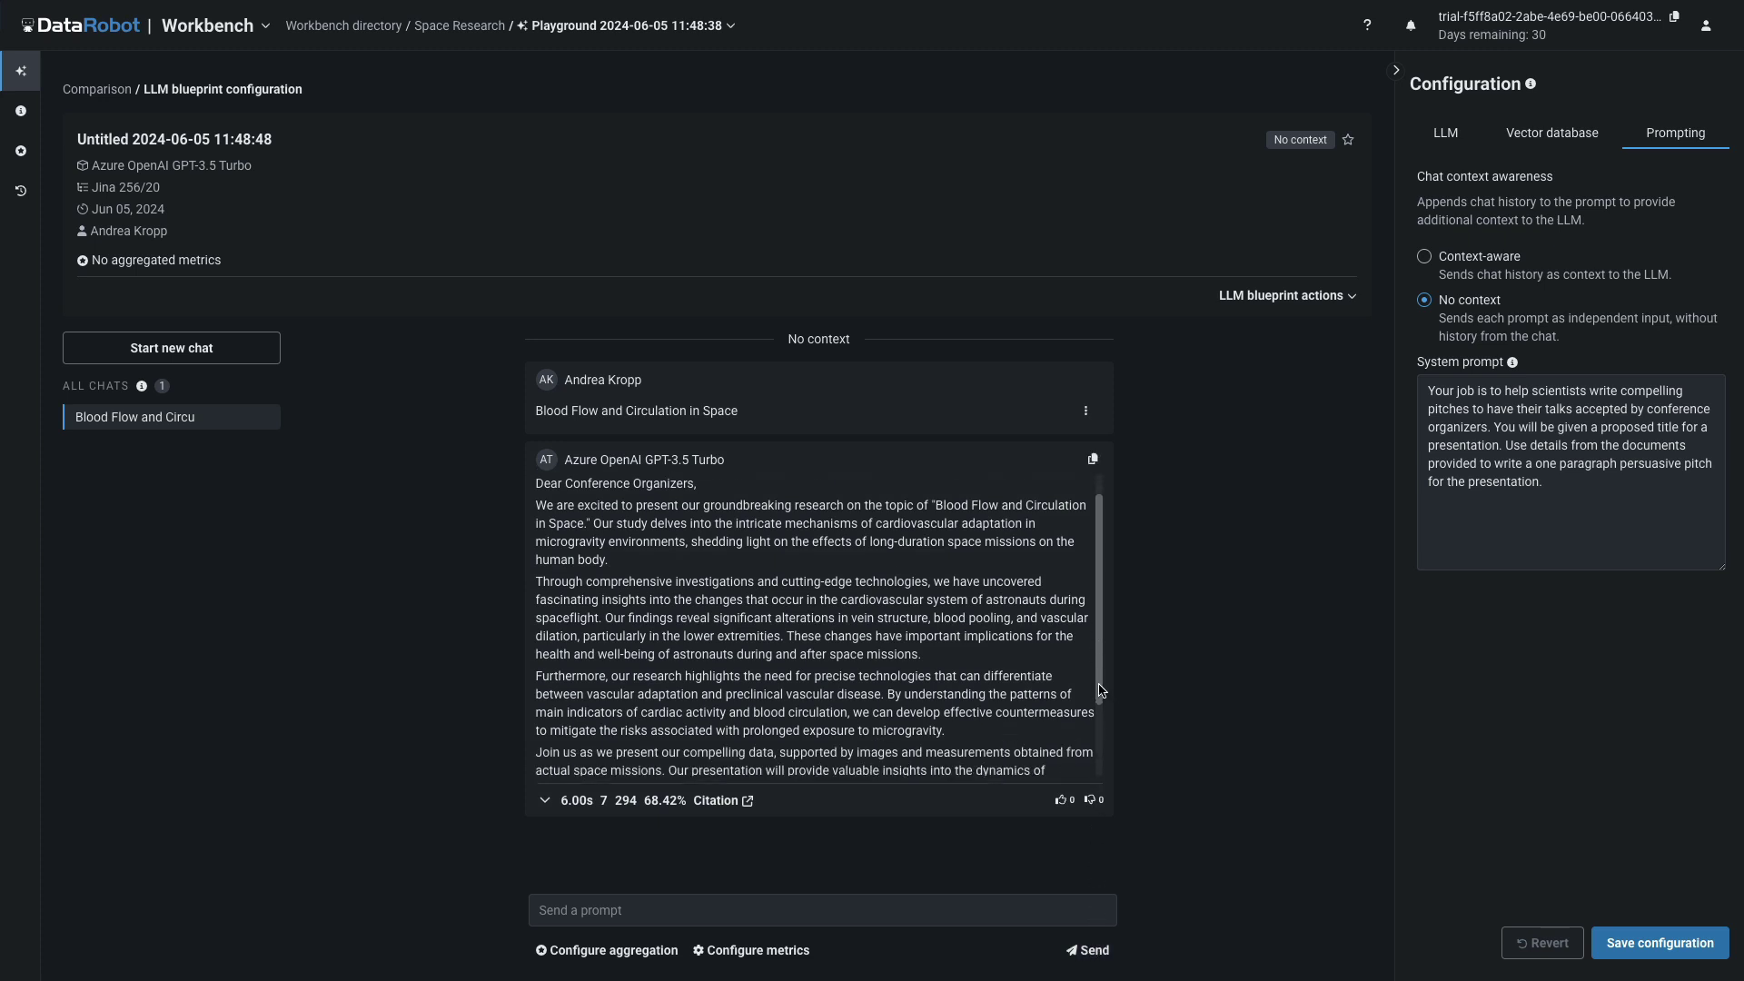
{"action": "left_click", "coordinate": [654, 910]}
{"action": "type", "text": "Microgravity is Weird"}
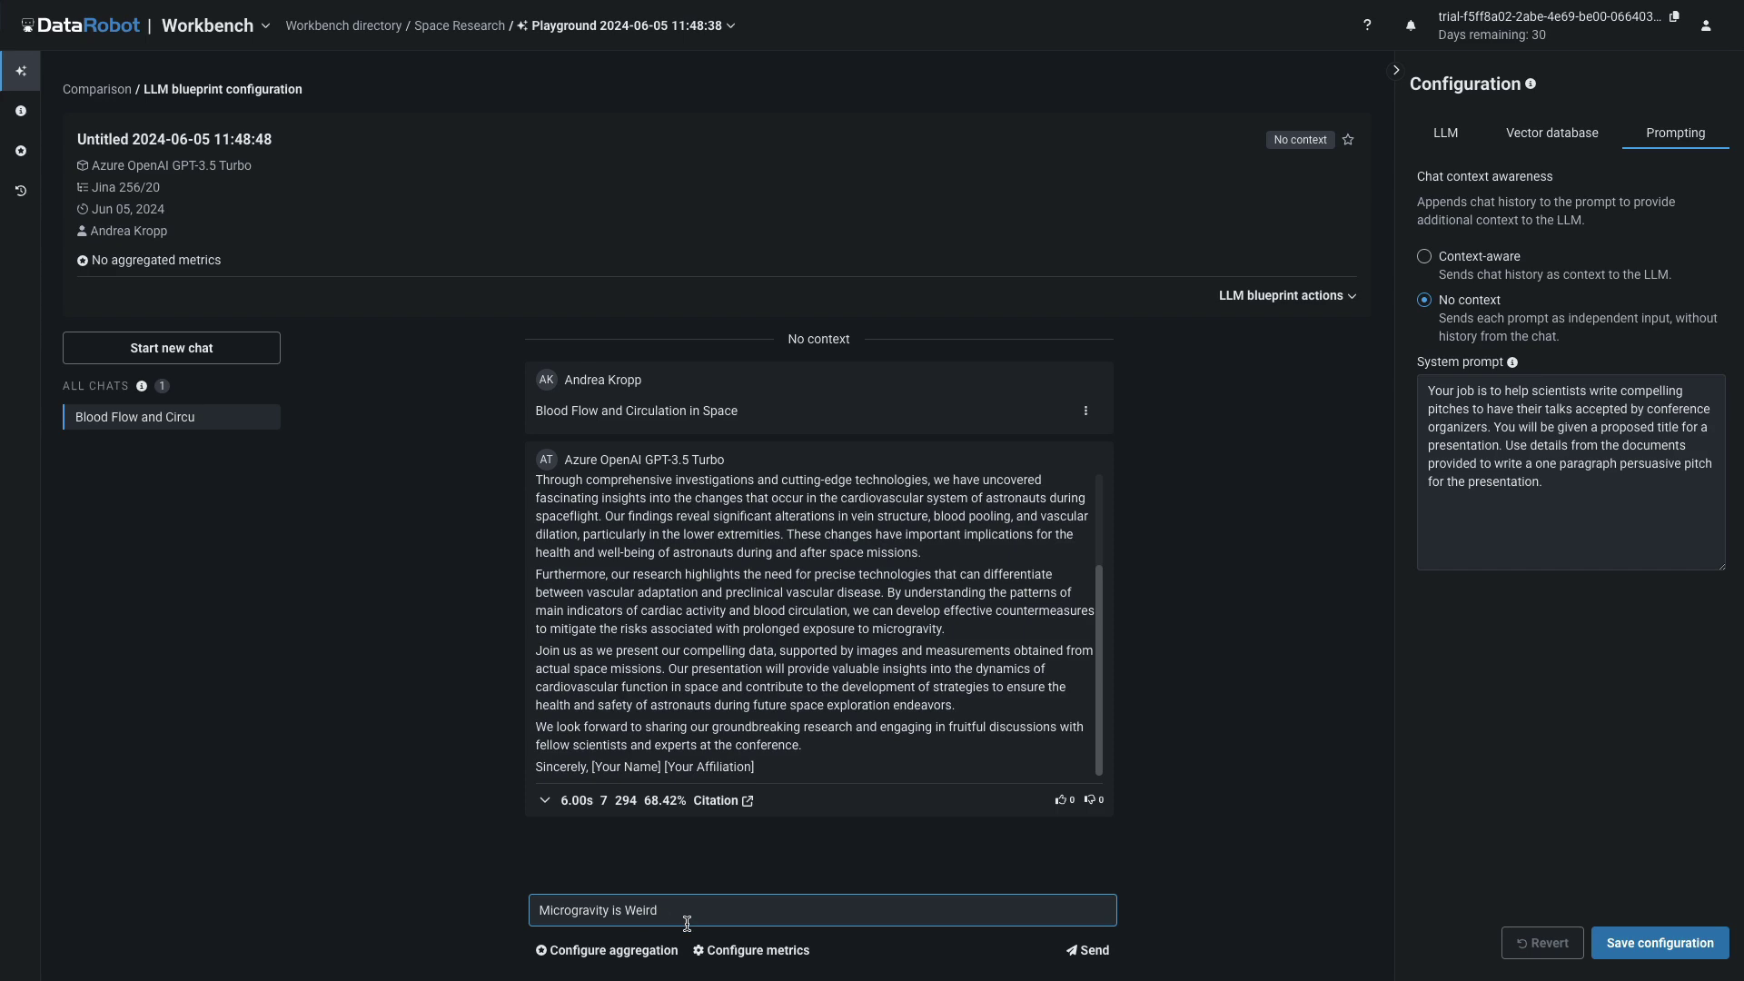
{"action": "left_click", "coordinate": [1089, 950]}
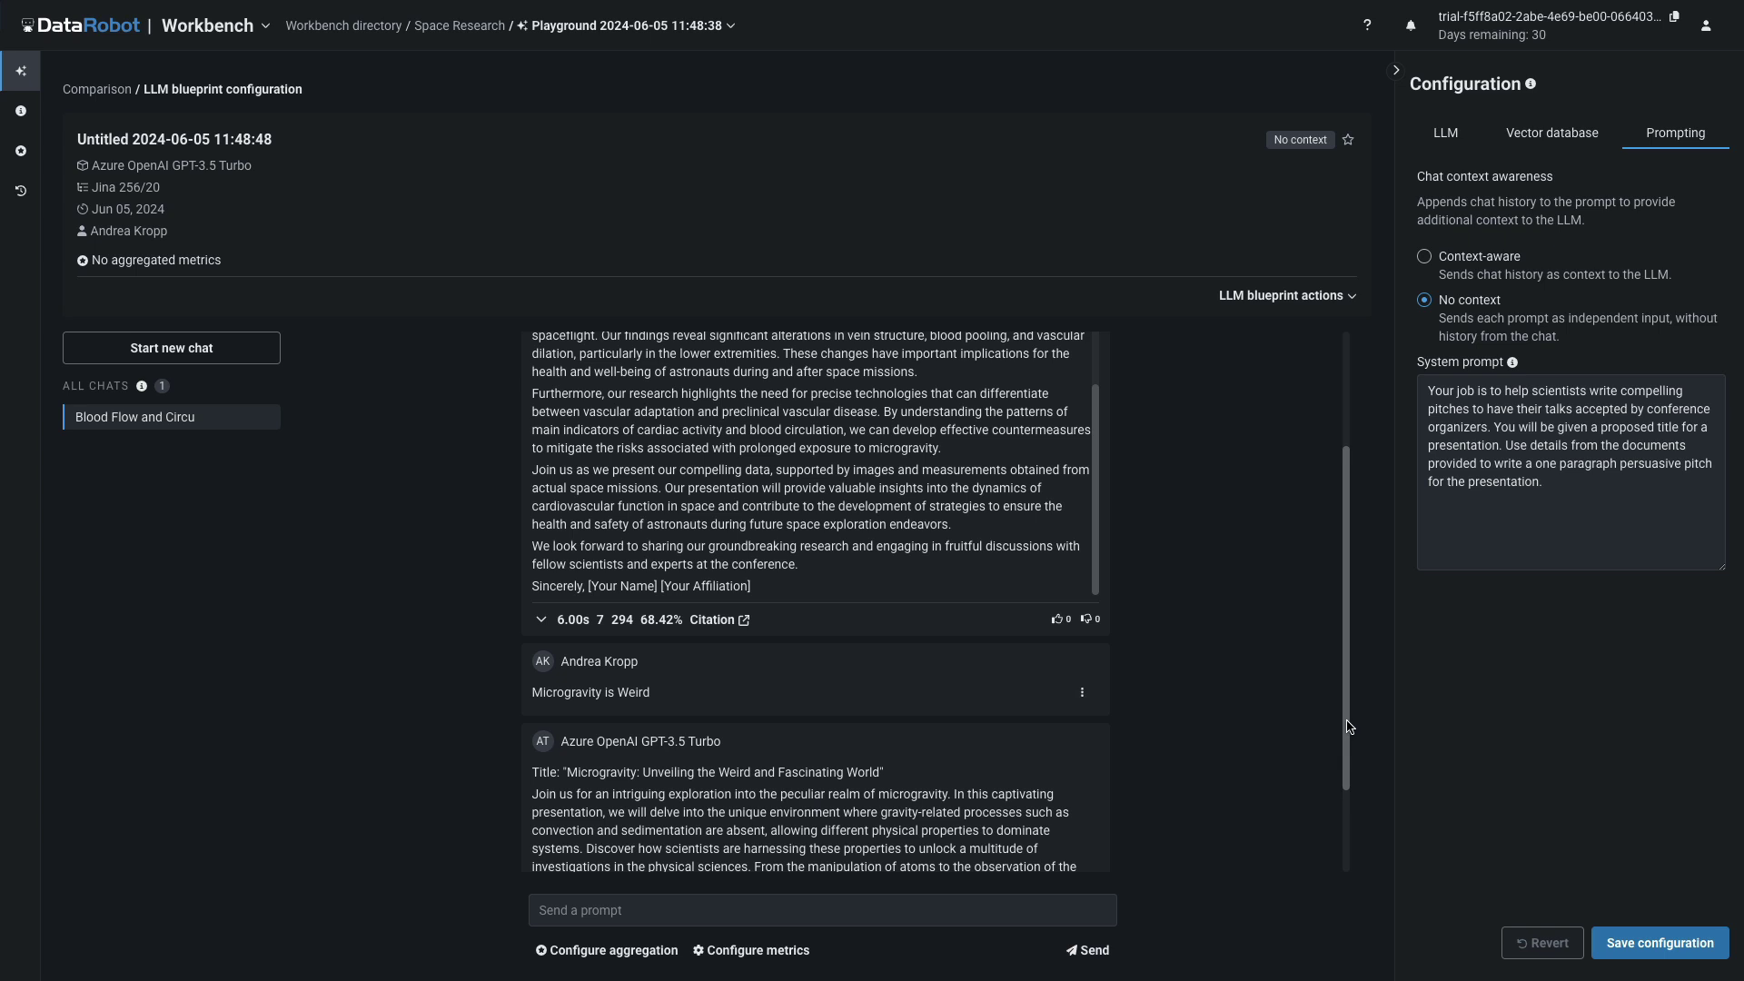
{"action": "scroll", "coordinate": [1350, 731], "scroll_direction": "down", "scroll_amount": 2}
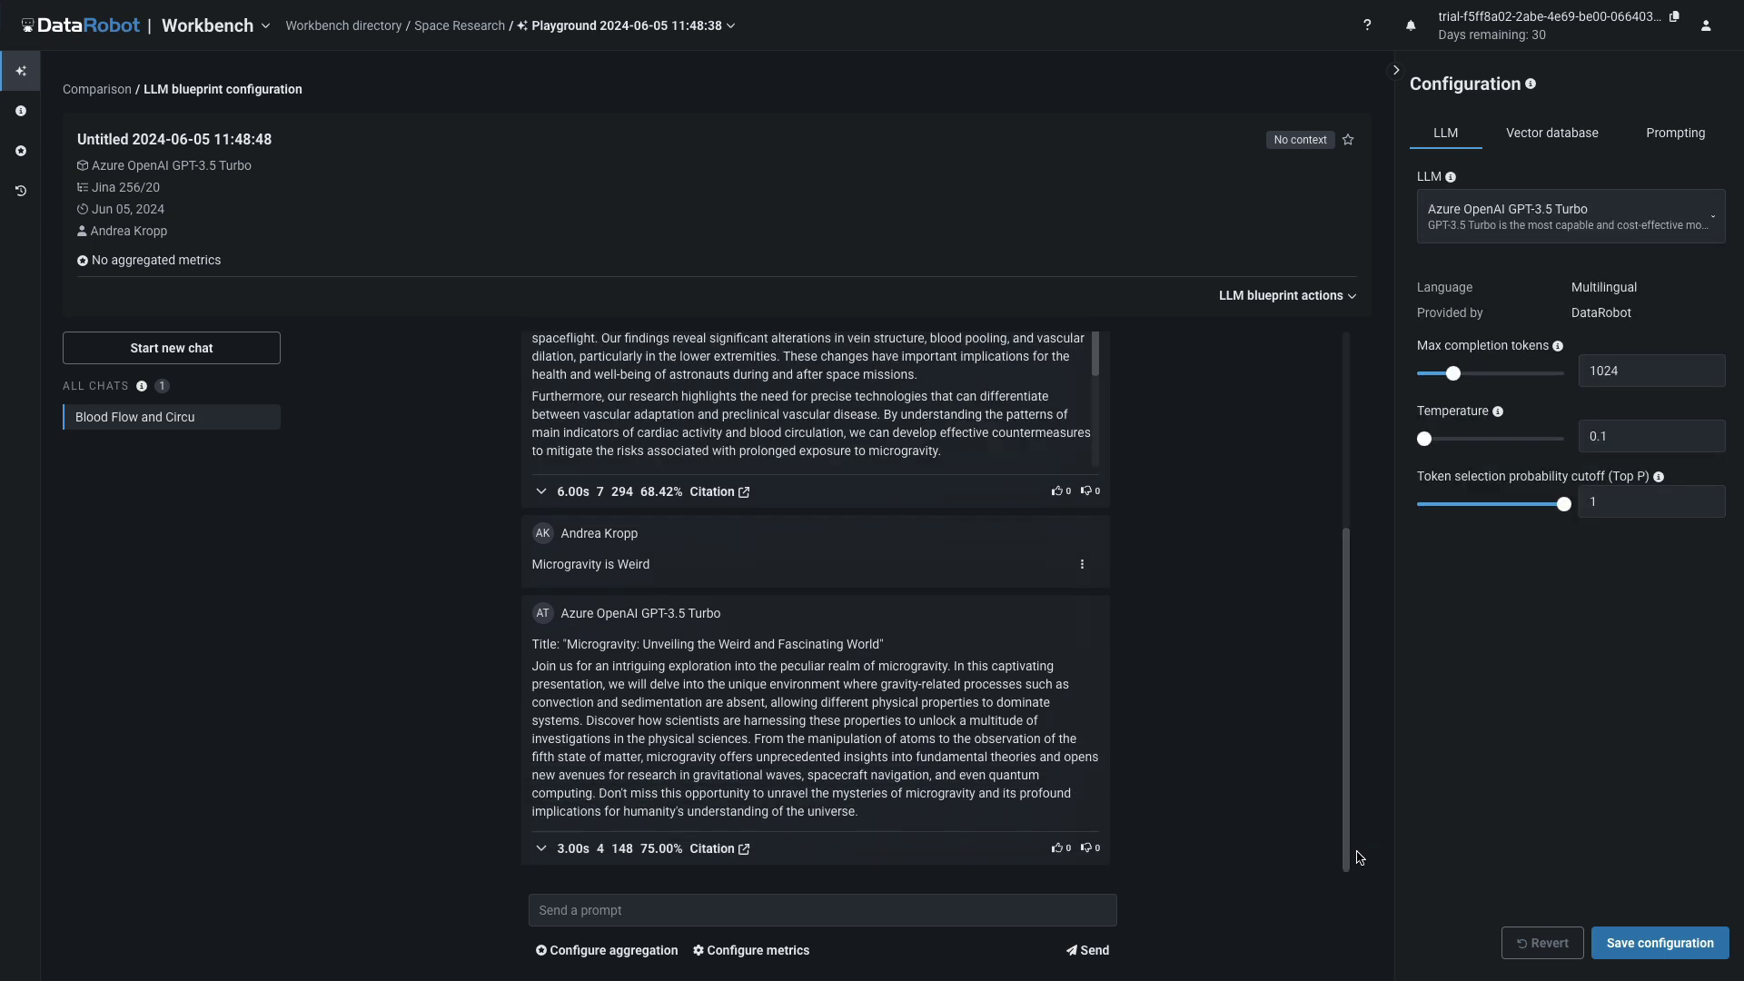
- Rename the blueprint to 'Azure GPT 3.5 + Jina' and return to the Comparison page
{"action": "left_click", "coordinate": [1348, 300]}
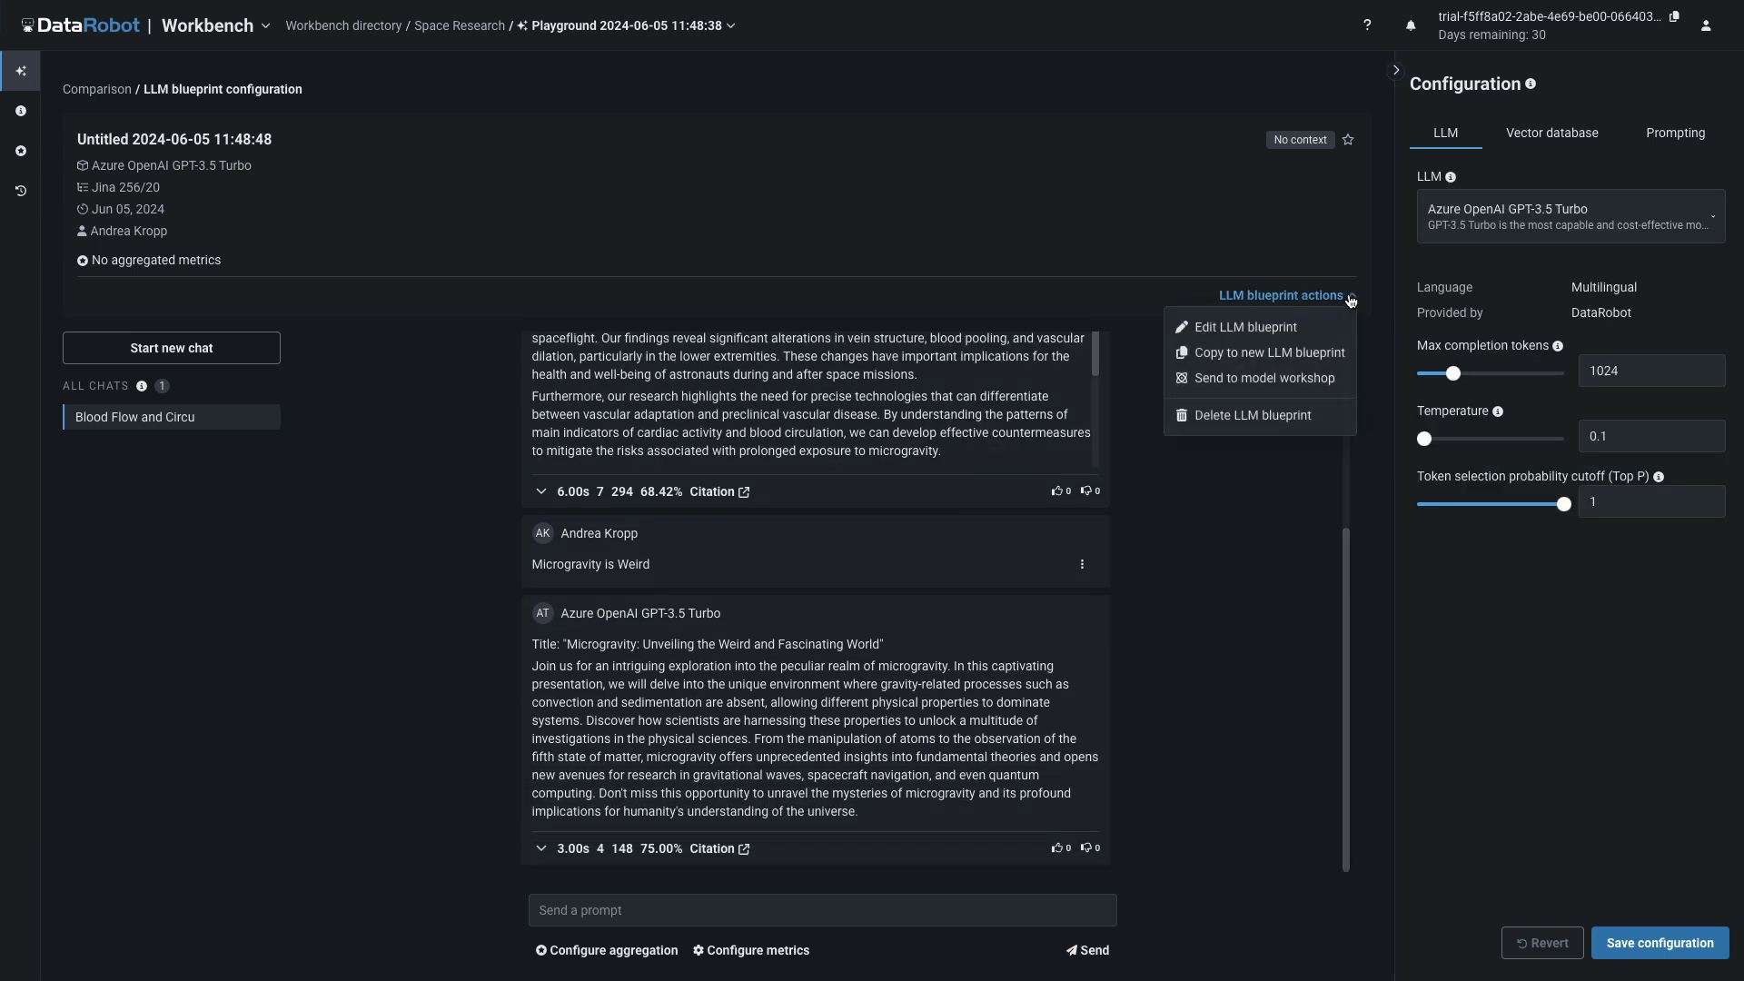
{"action": "left_click", "coordinate": [1249, 330]}
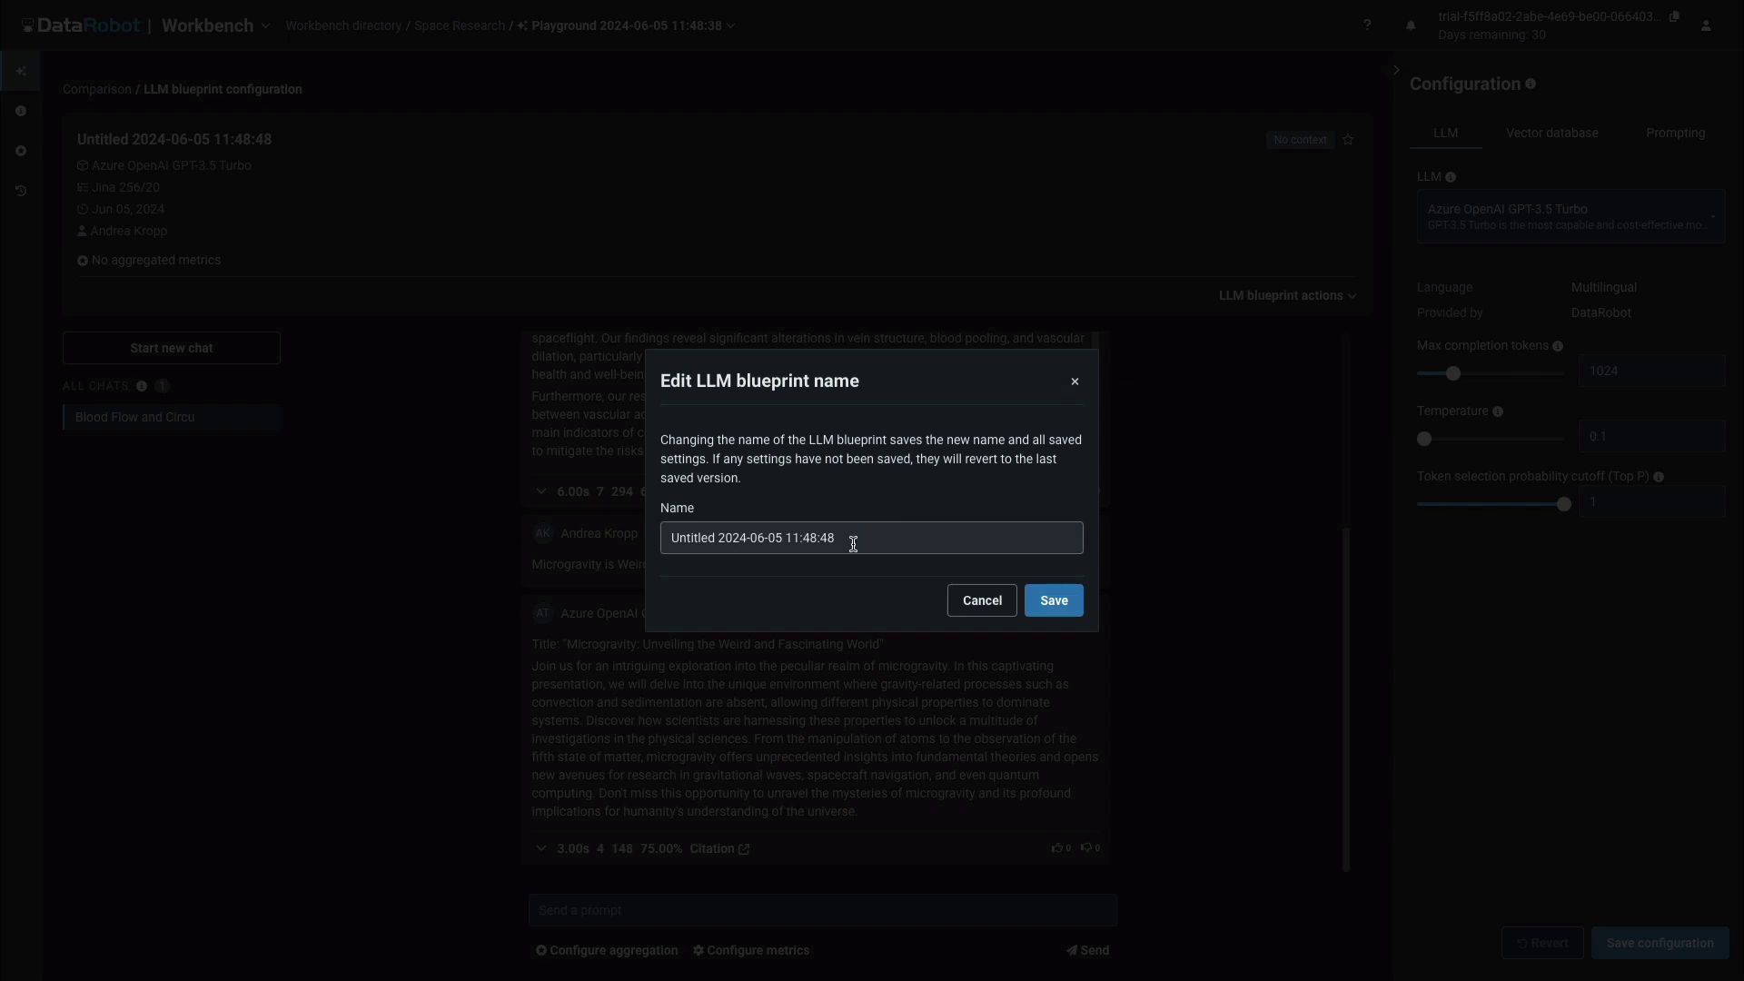
{"action": "left_click_drag", "start_coordinate": [852, 539], "coordinate": [600, 542]}
{"action": "type", "text": "Azure GP"}
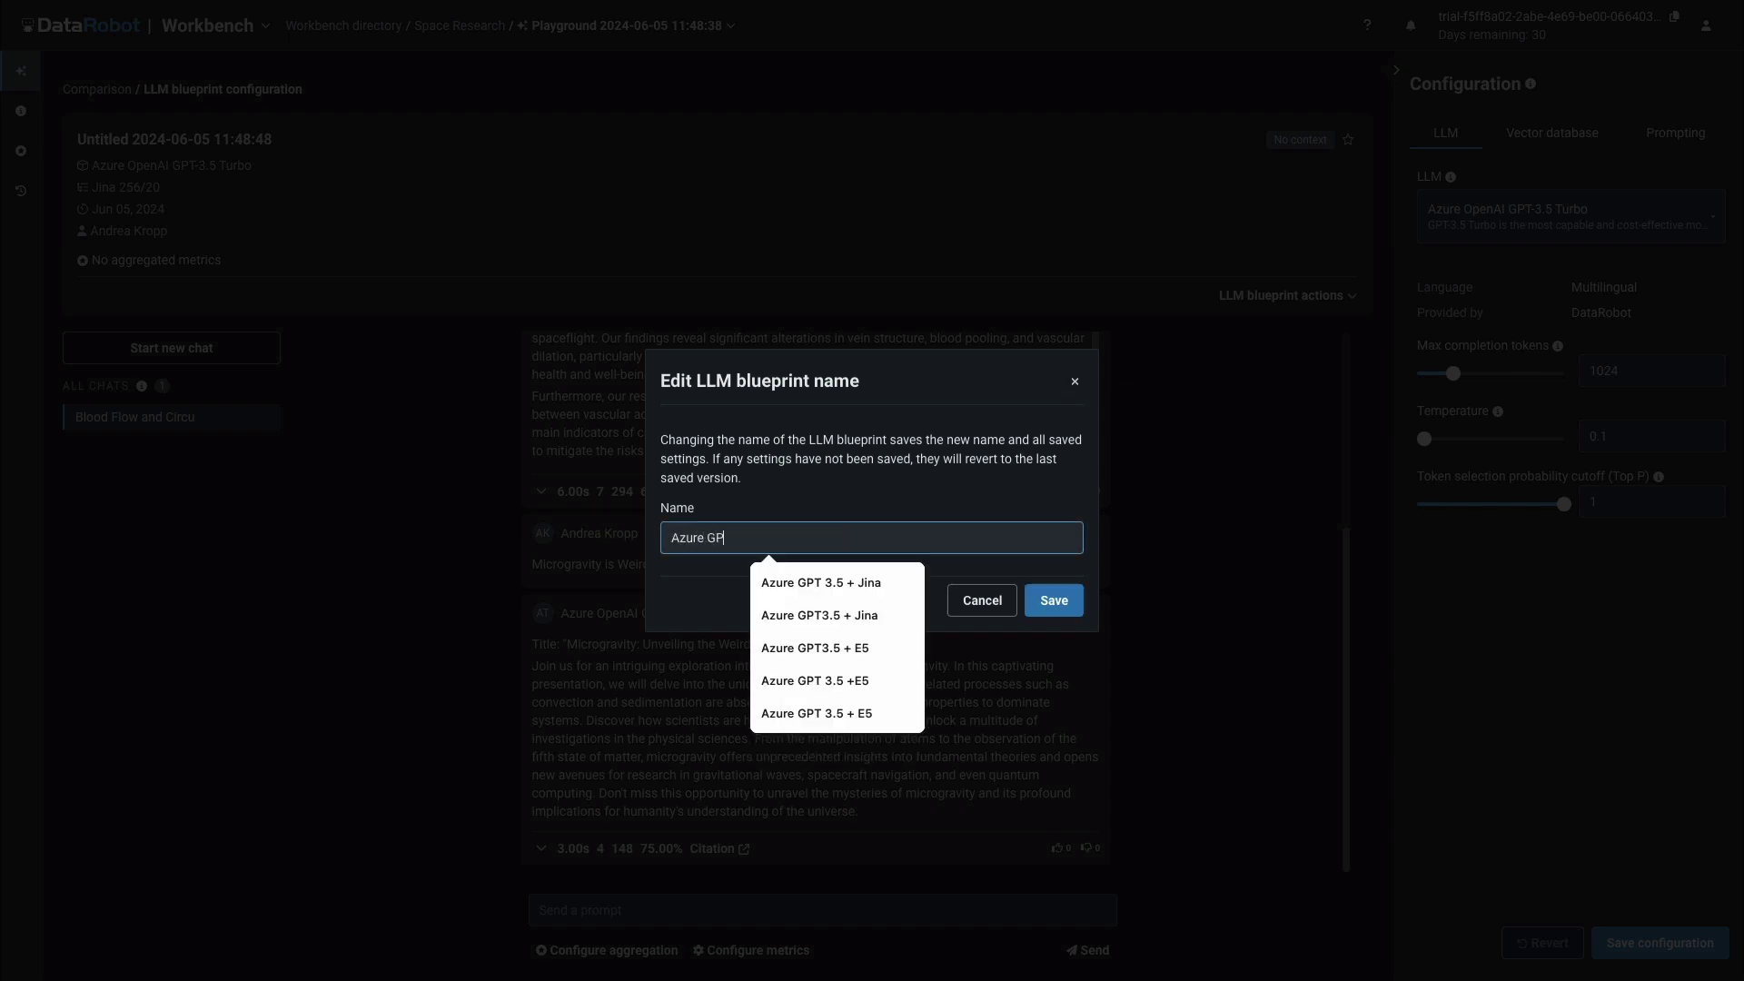
{"action": "type", "text": "T "}
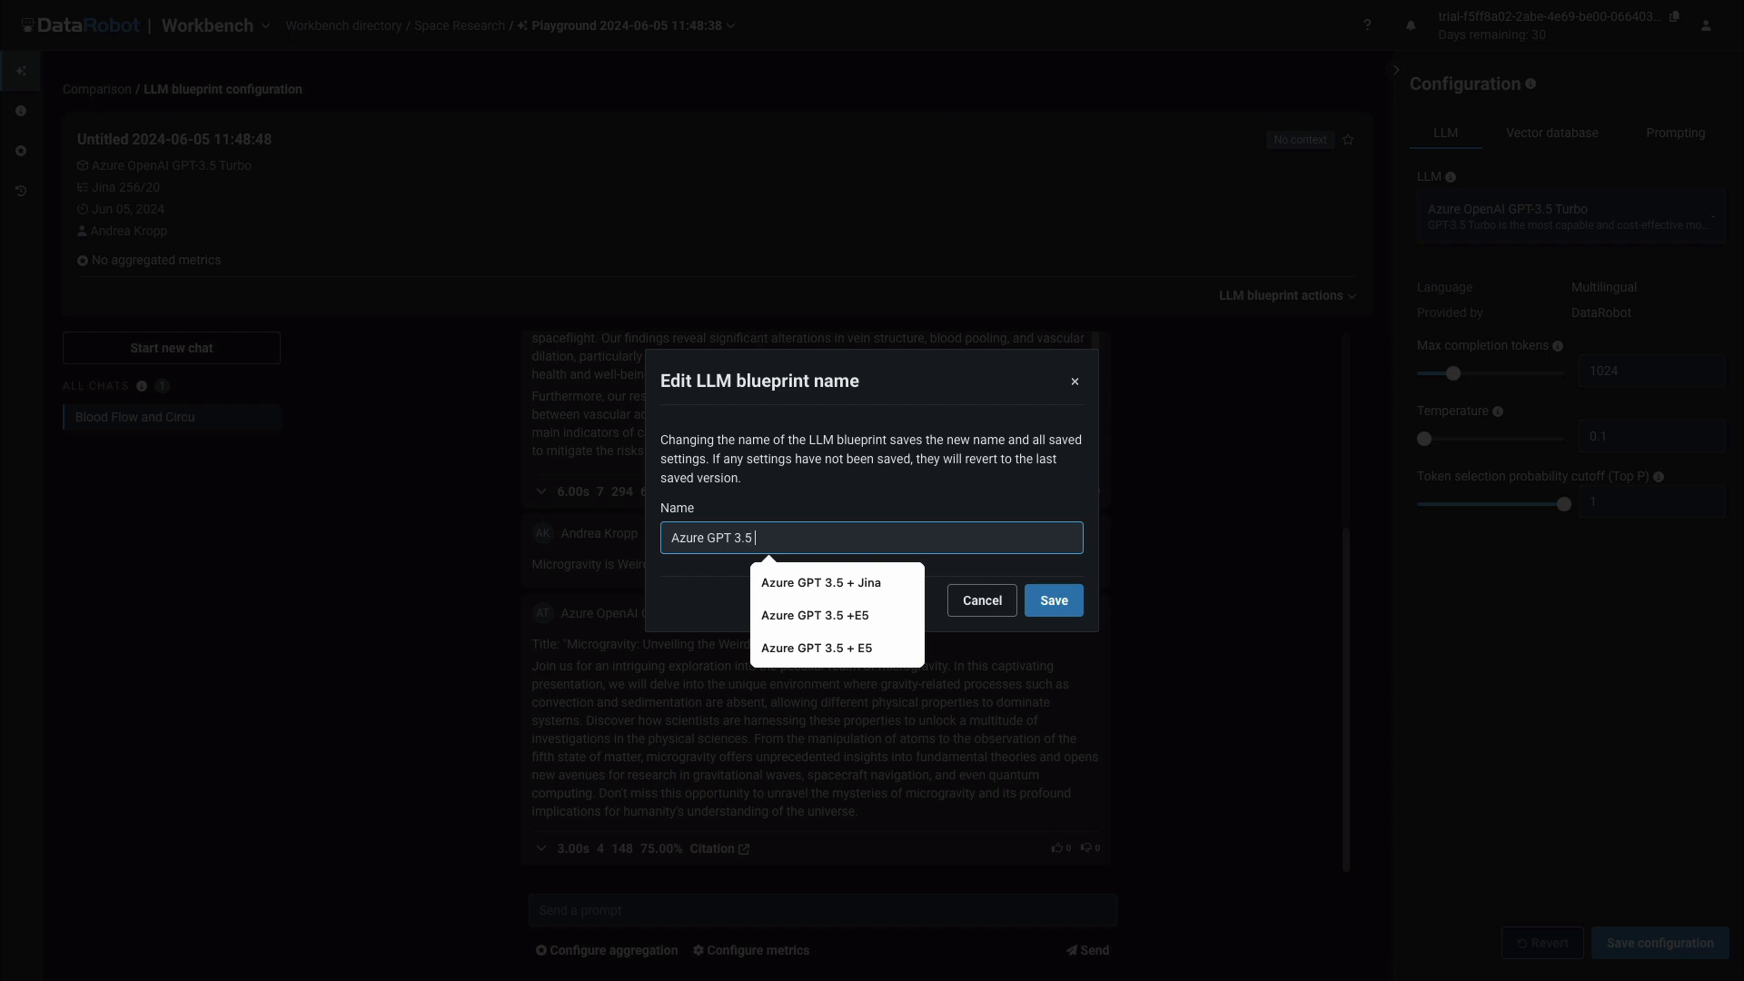
{"action": "type", "text": "3.5 + Jina"}
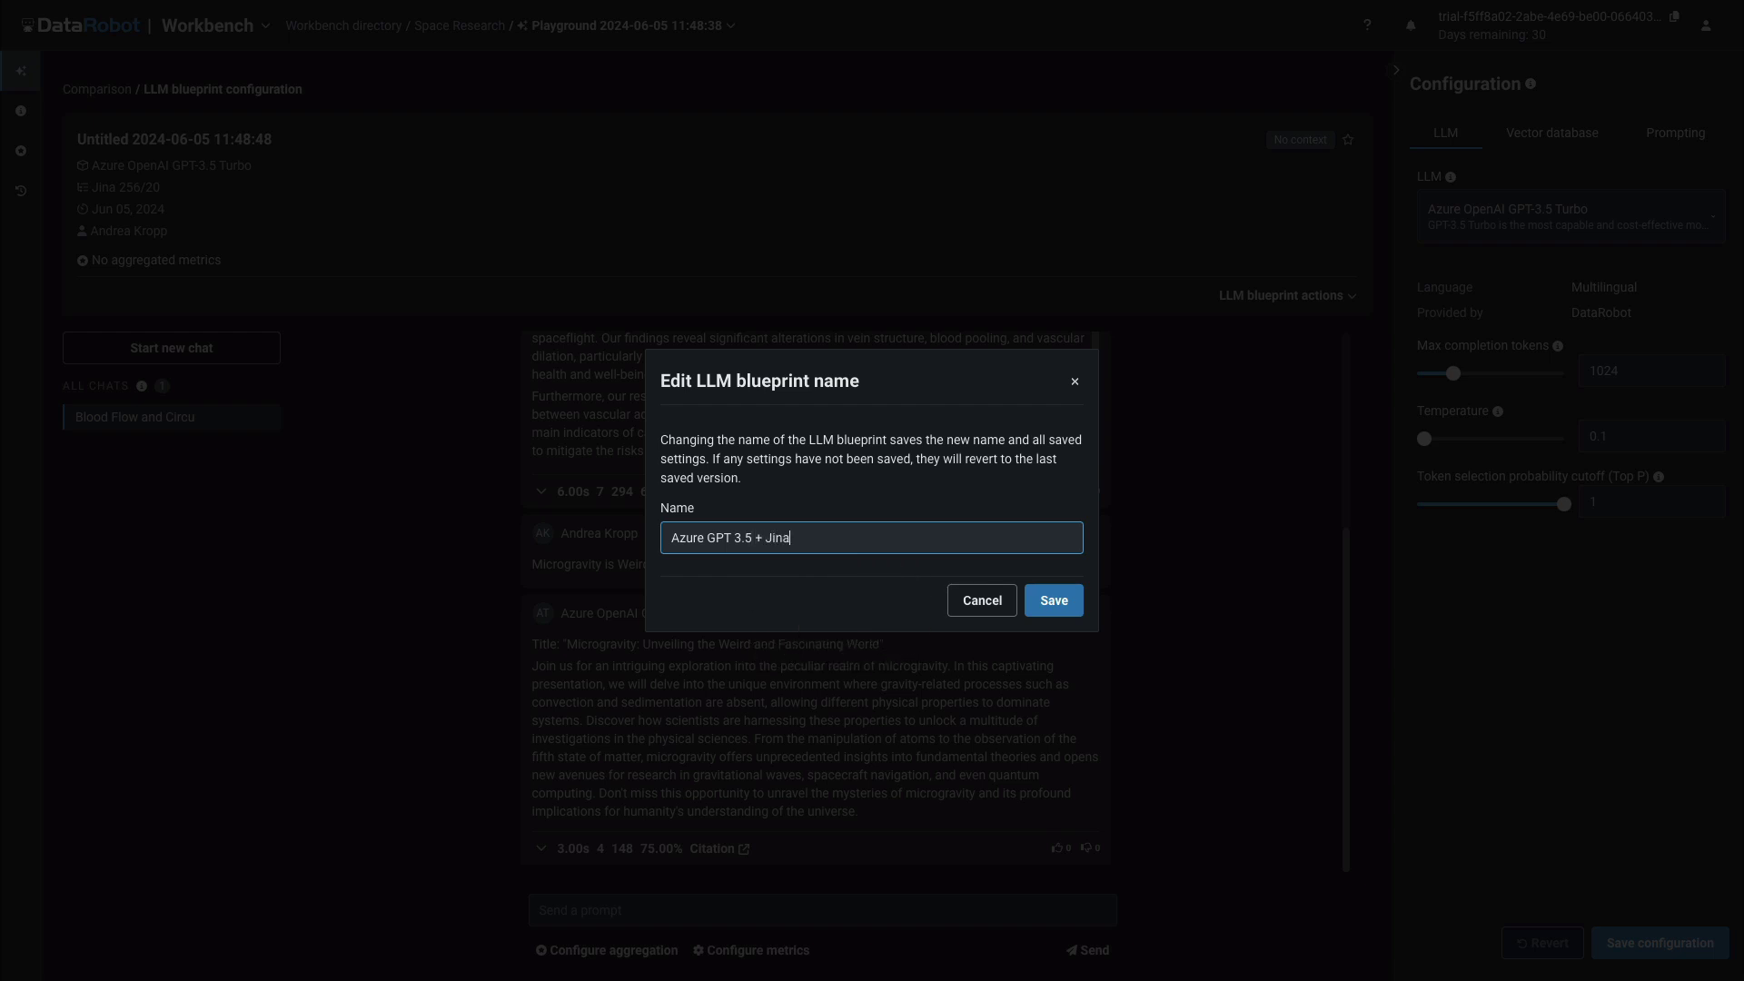
{"action": "left_click", "coordinate": [1070, 607]}
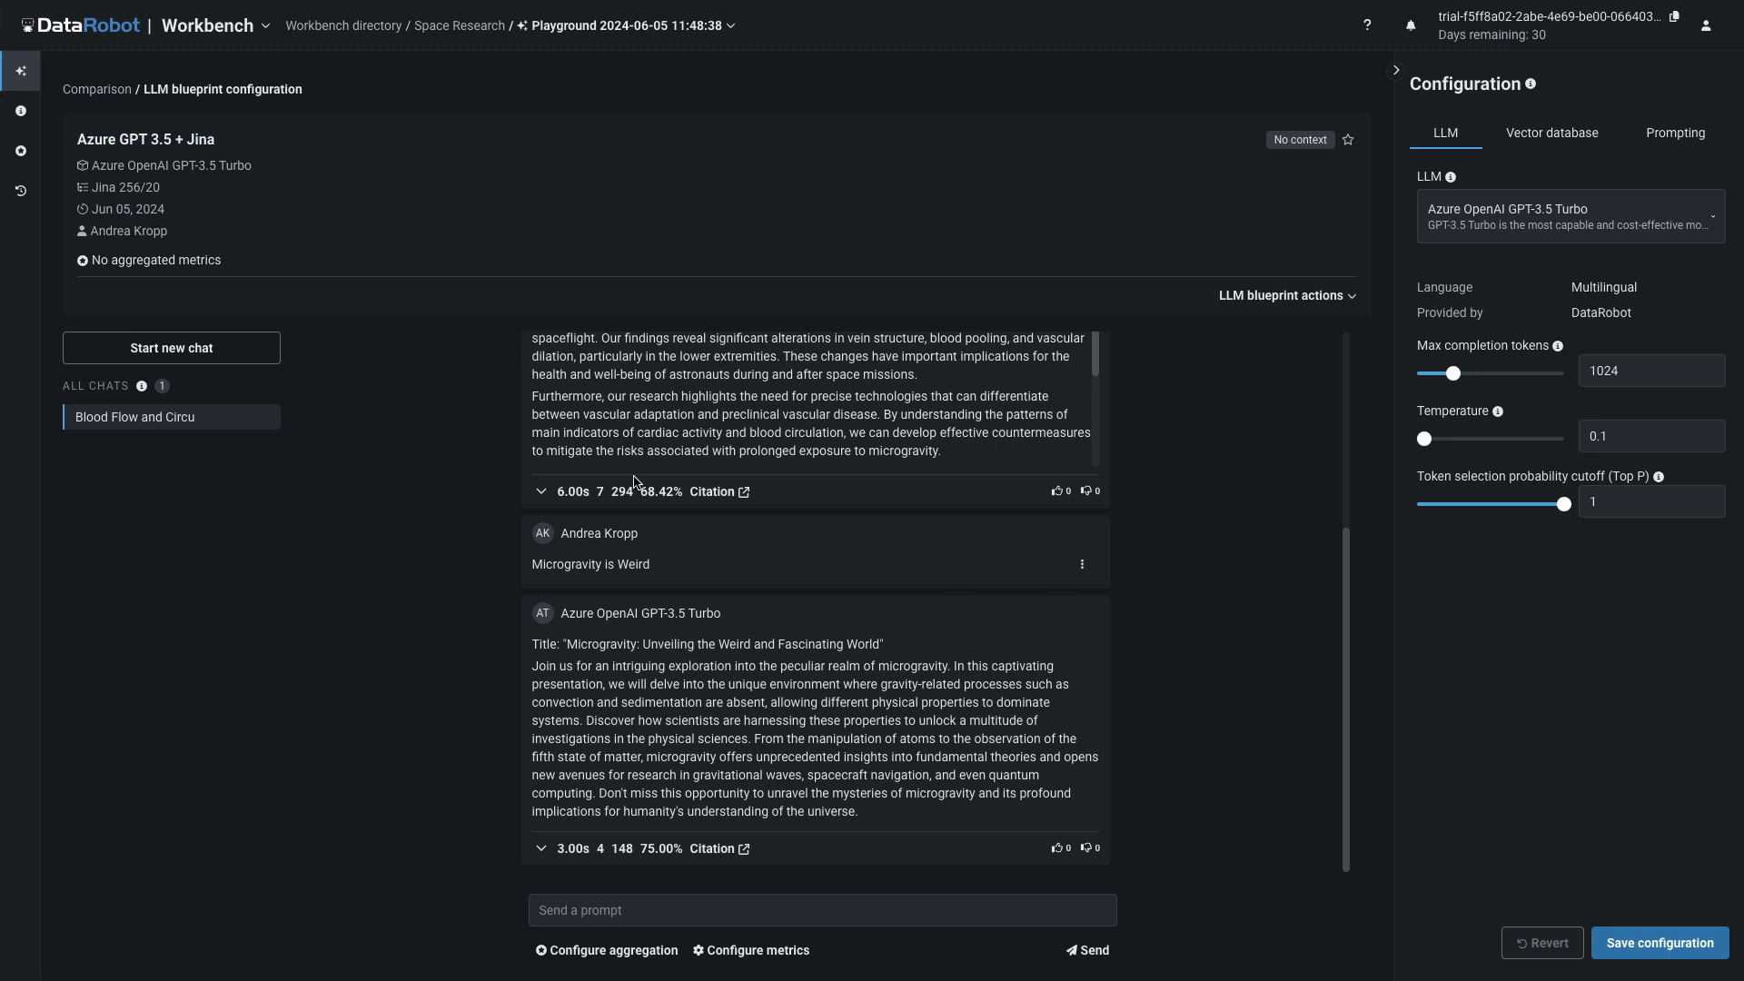
{"action": "left_click", "coordinate": [95, 88]}
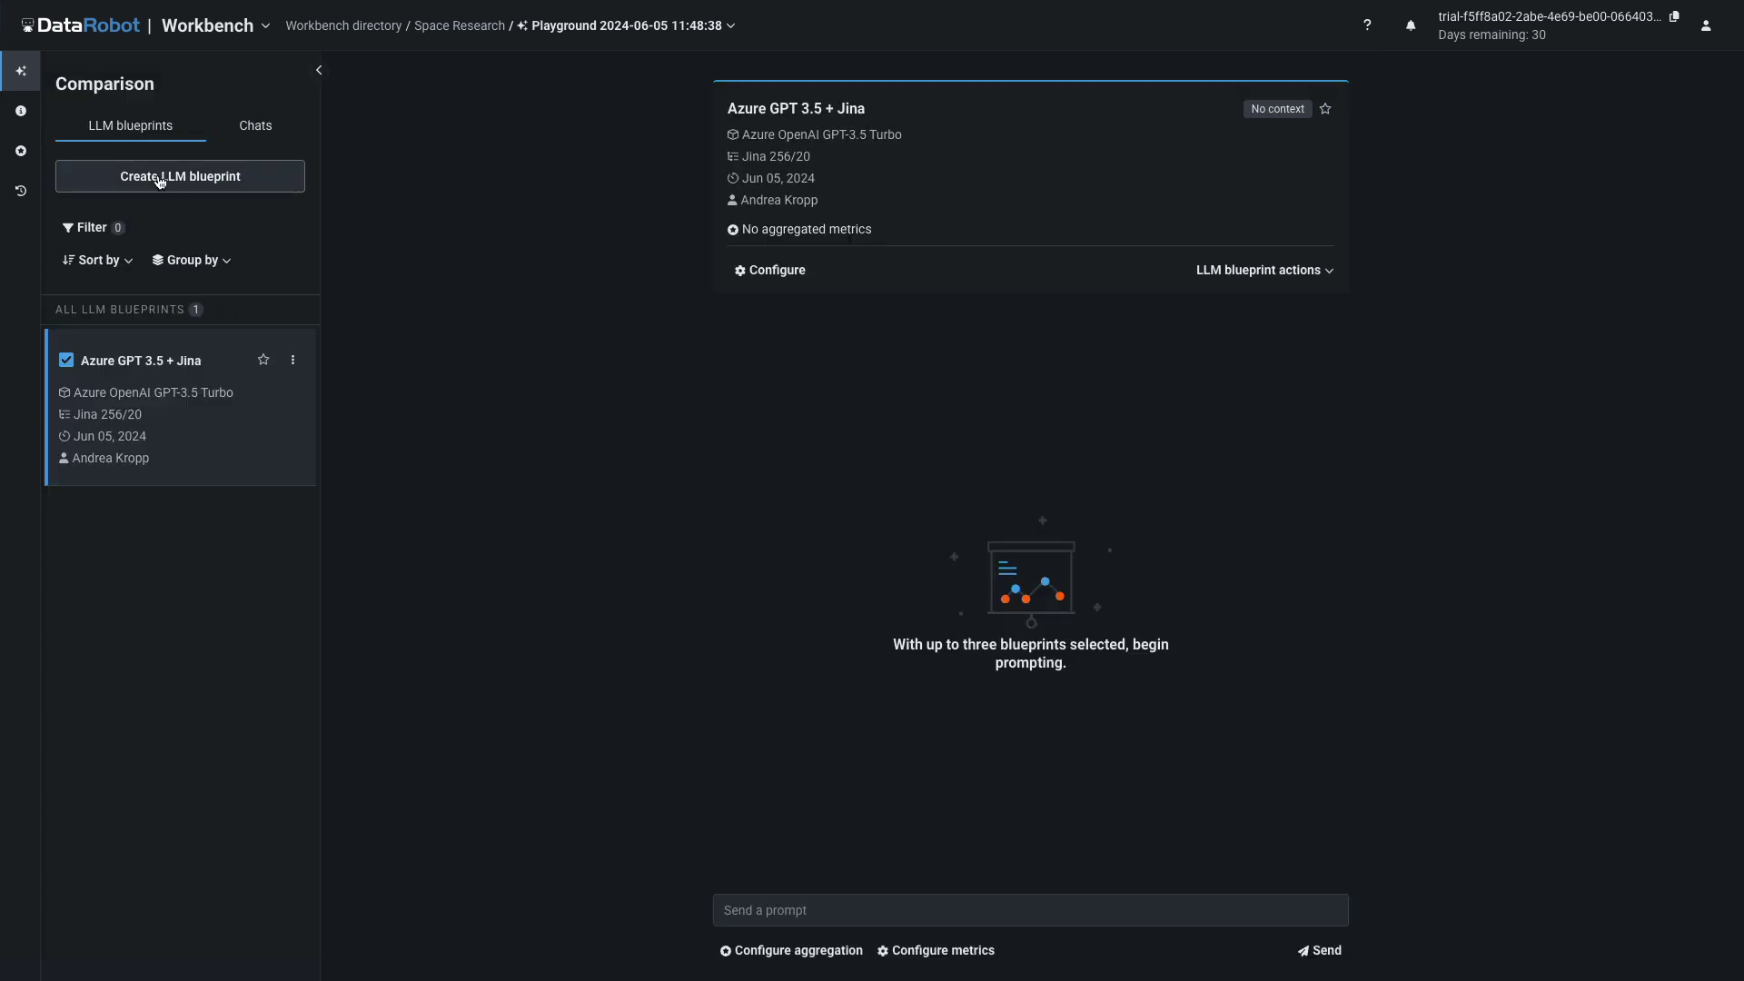
- Copy the Jina blueprint, switch its vector database to E5 256/20, and save the configuration
{"action": "left_click", "coordinate": [293, 362]}
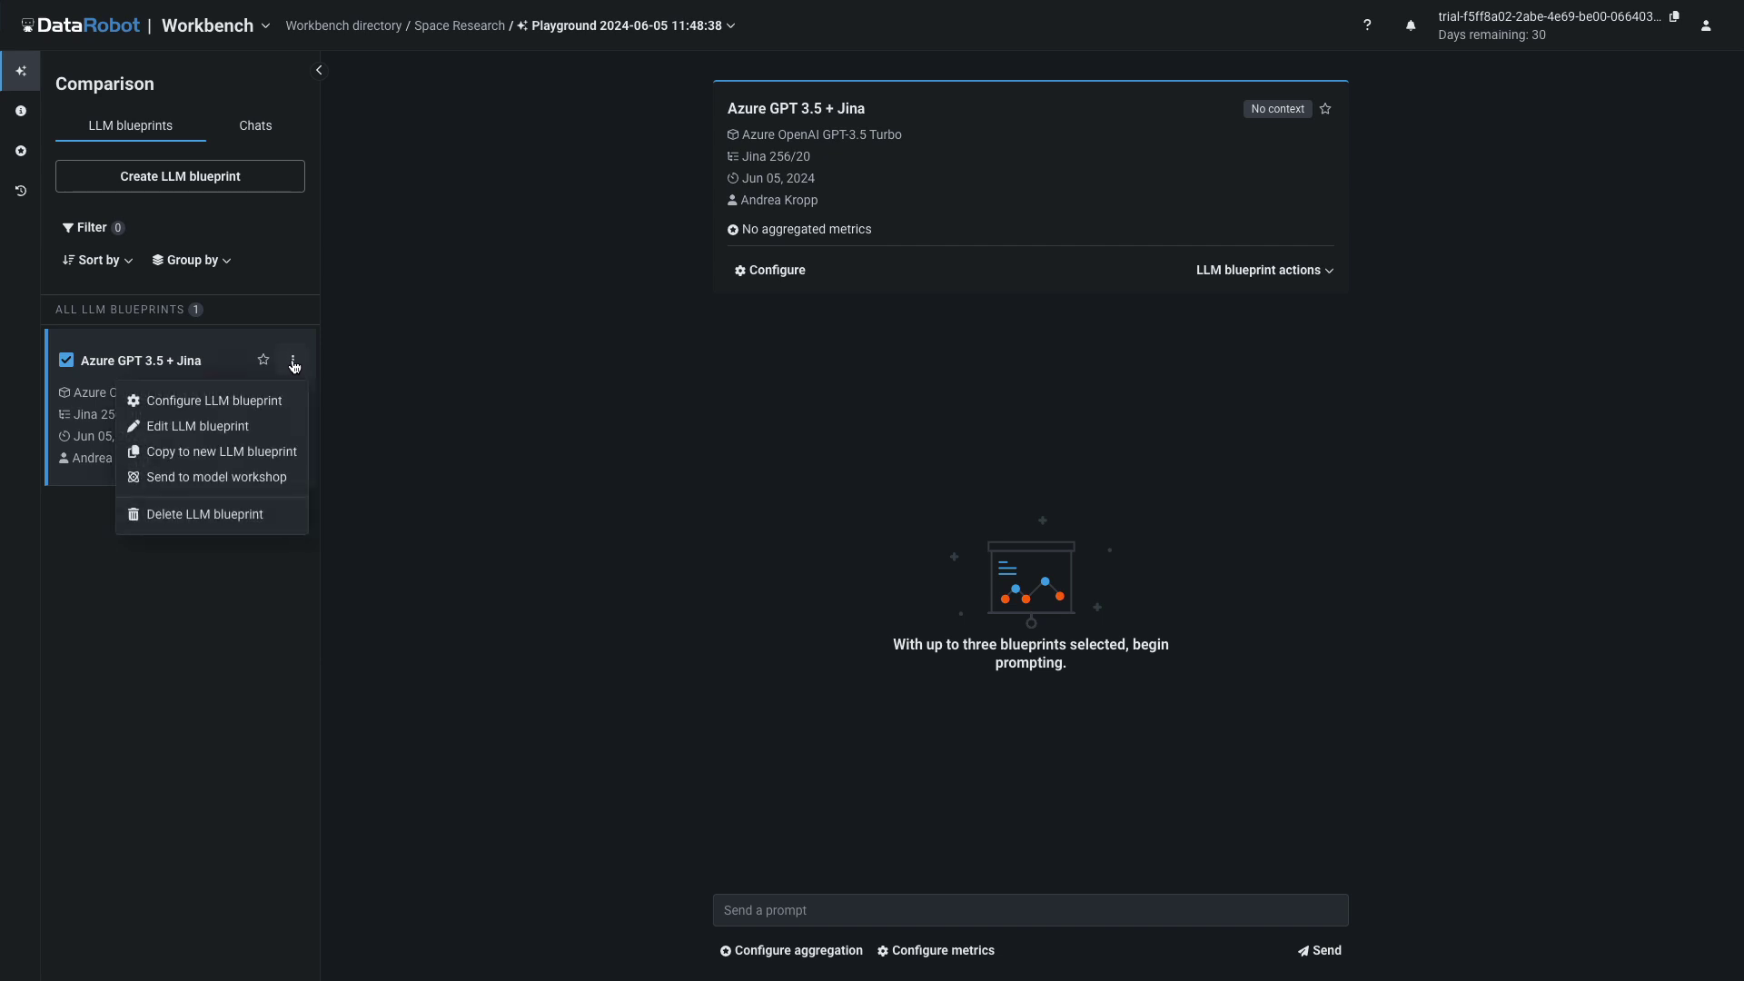
{"action": "left_click", "coordinate": [244, 453]}
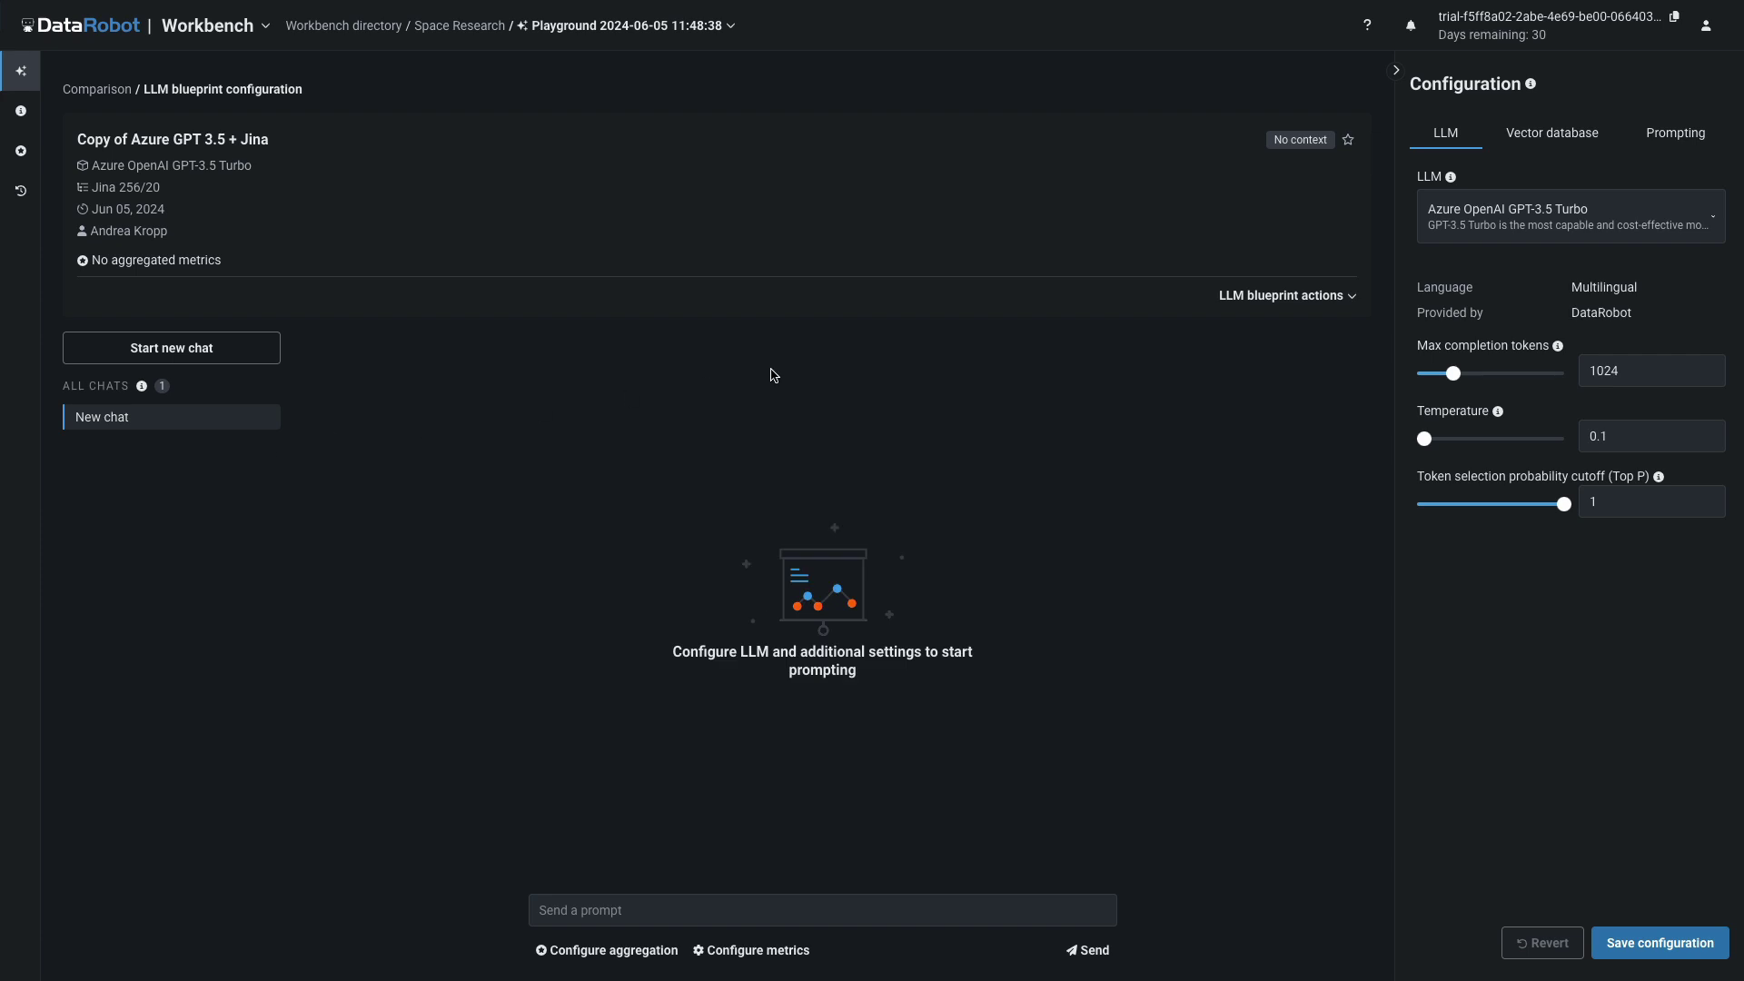
{"action": "left_click", "coordinate": [1560, 136]}
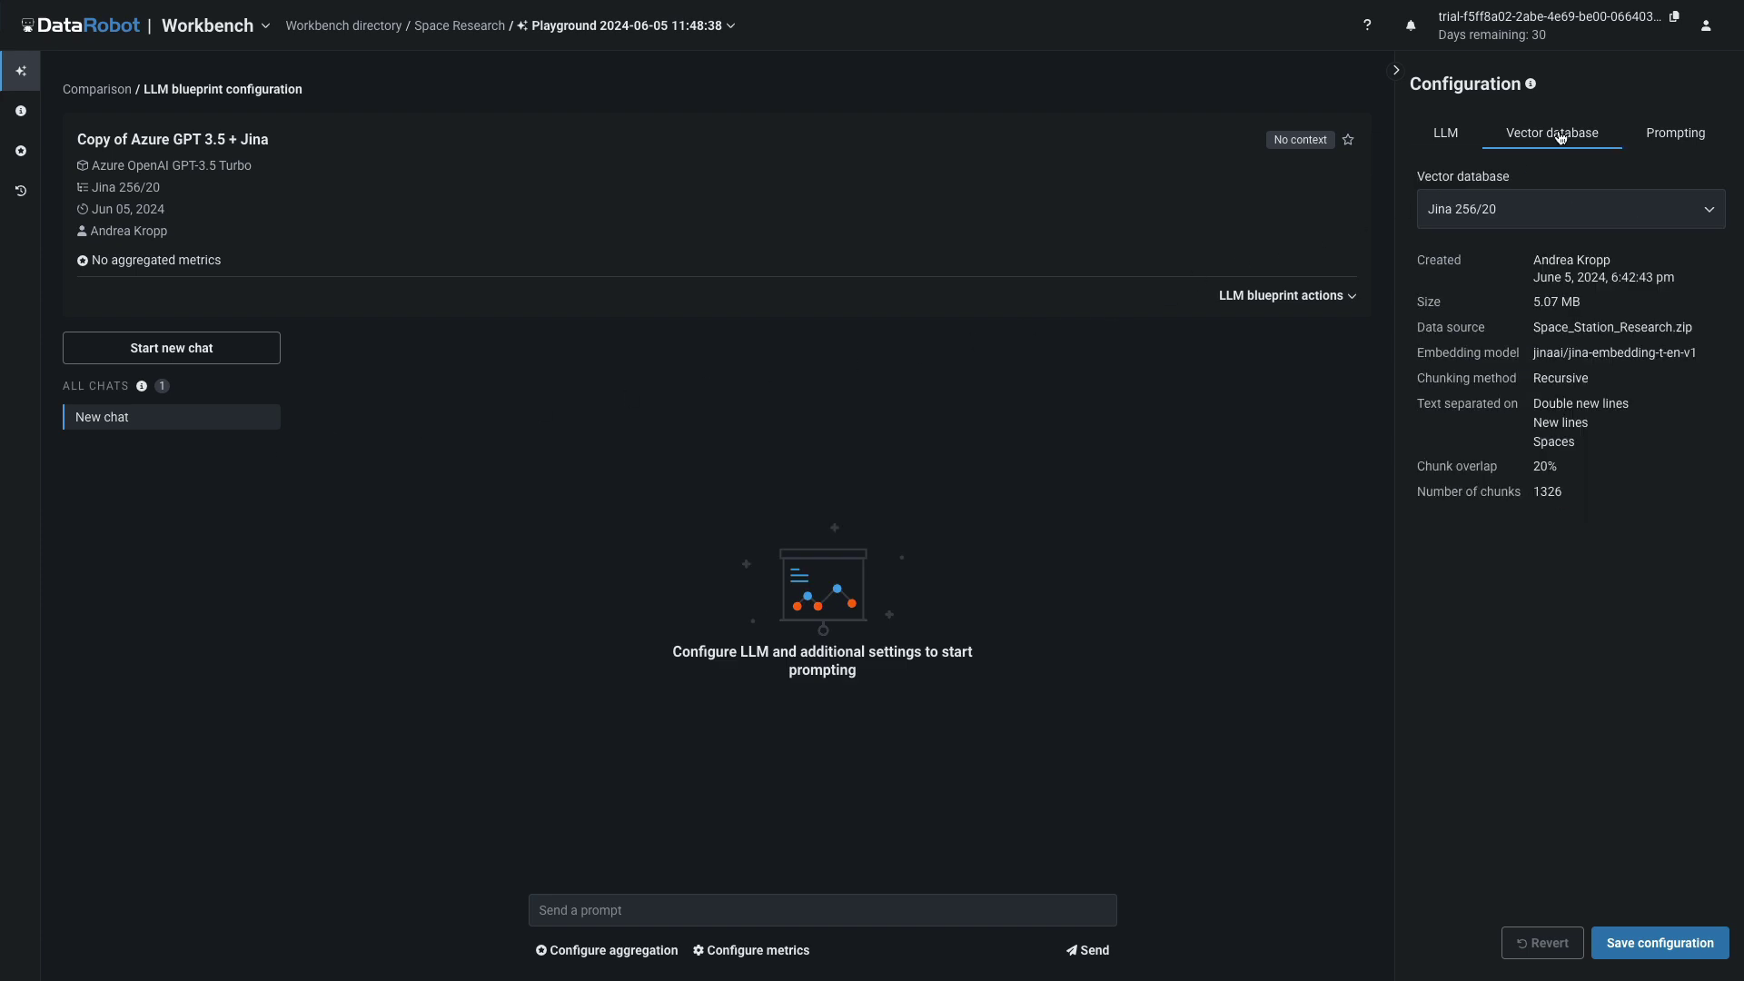
{"action": "left_click", "coordinate": [1599, 216]}
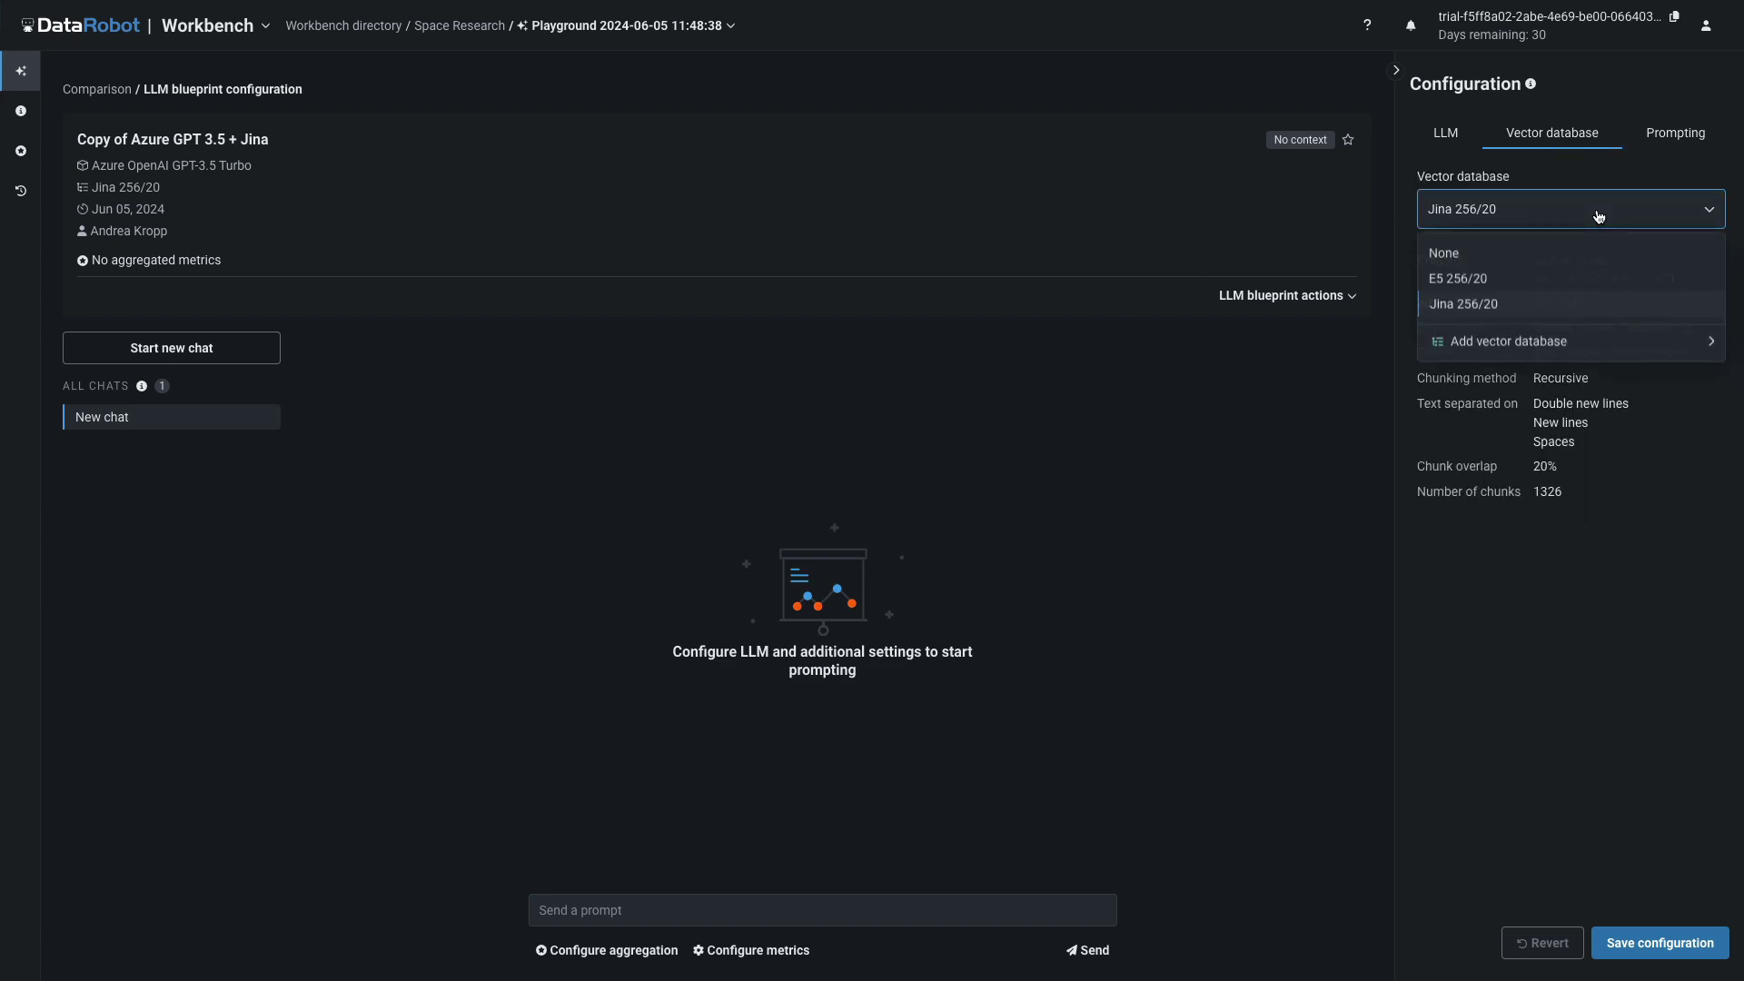
{"action": "left_click", "coordinate": [1569, 279]}
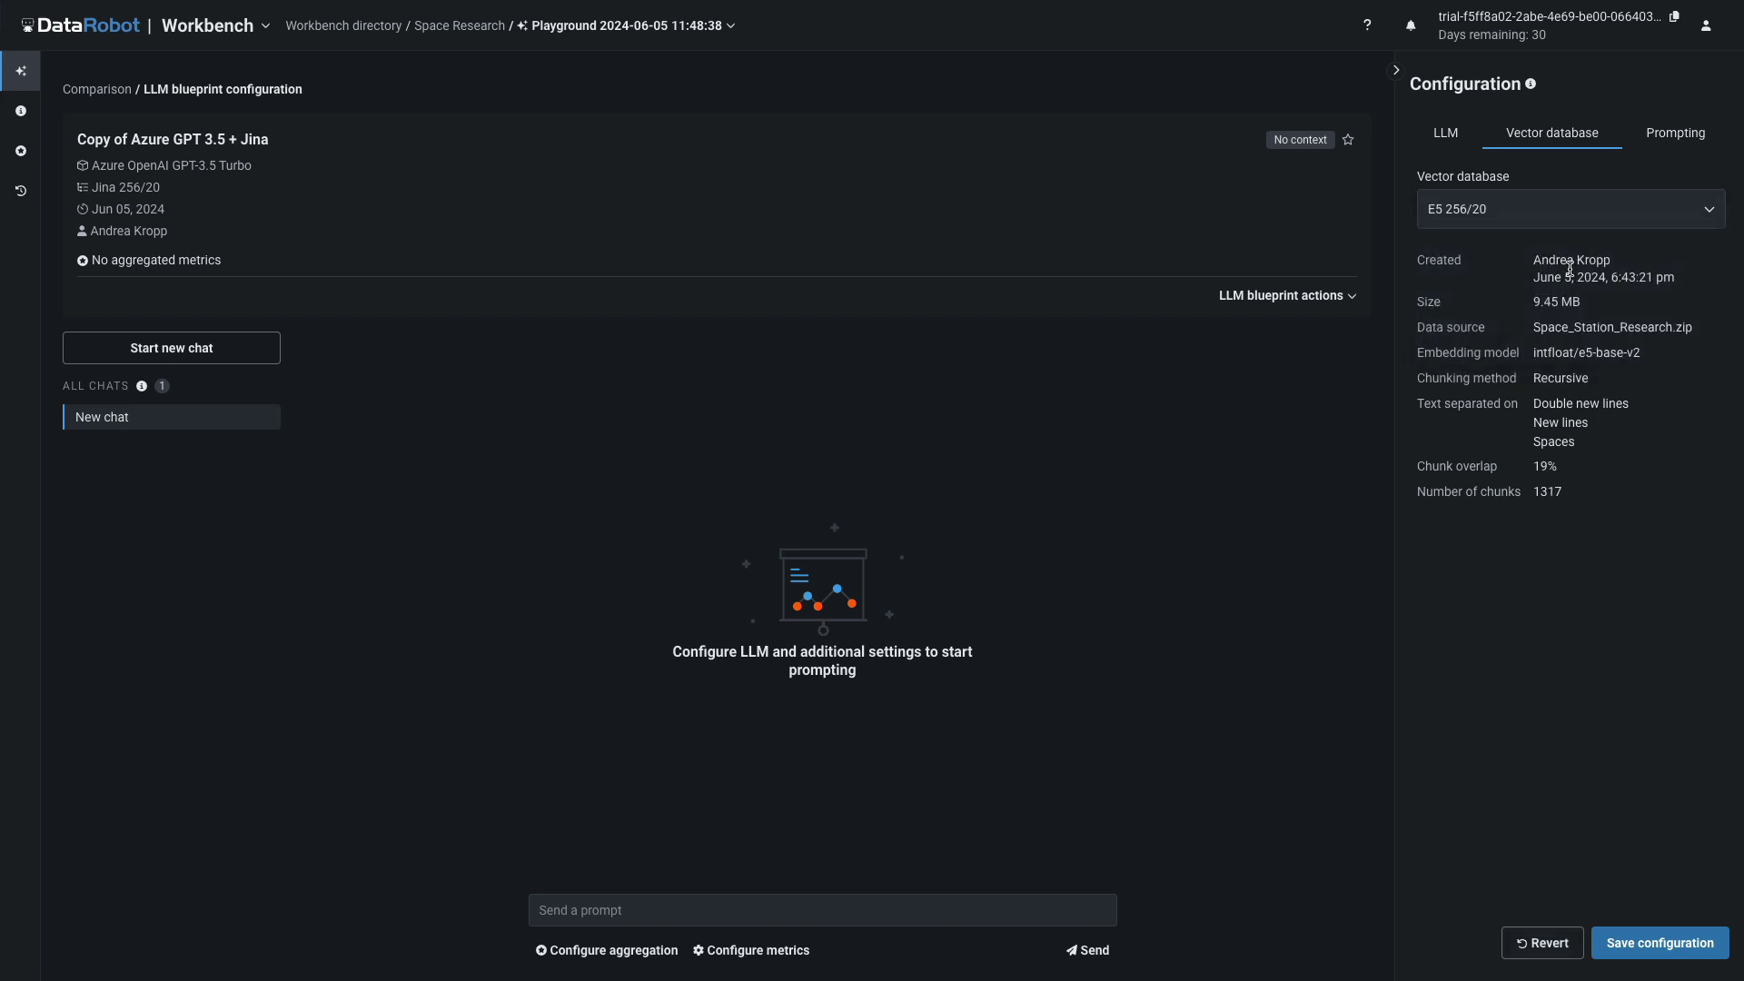
{"action": "left_click", "coordinate": [1676, 136]}
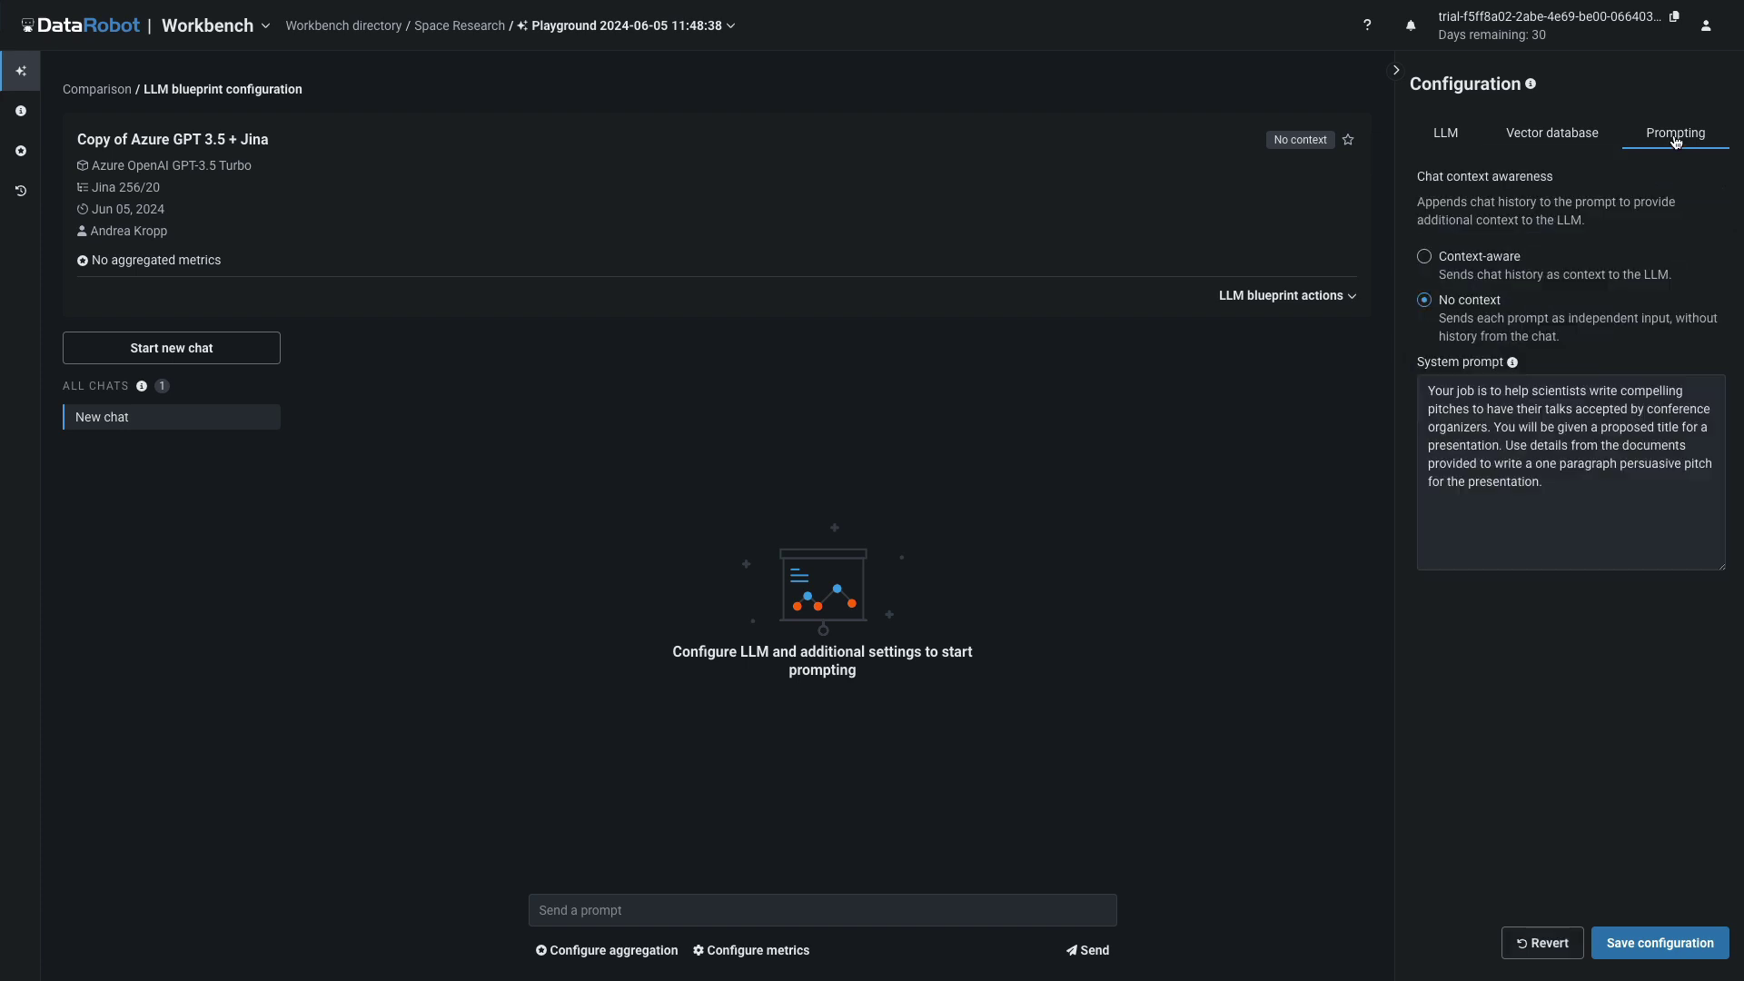
{"action": "left_click", "coordinate": [1668, 944]}
- Rename the copy to 'Azure GPT 3.5 + E5' and return to the Comparison page
{"action": "left_click", "coordinate": [1352, 297]}
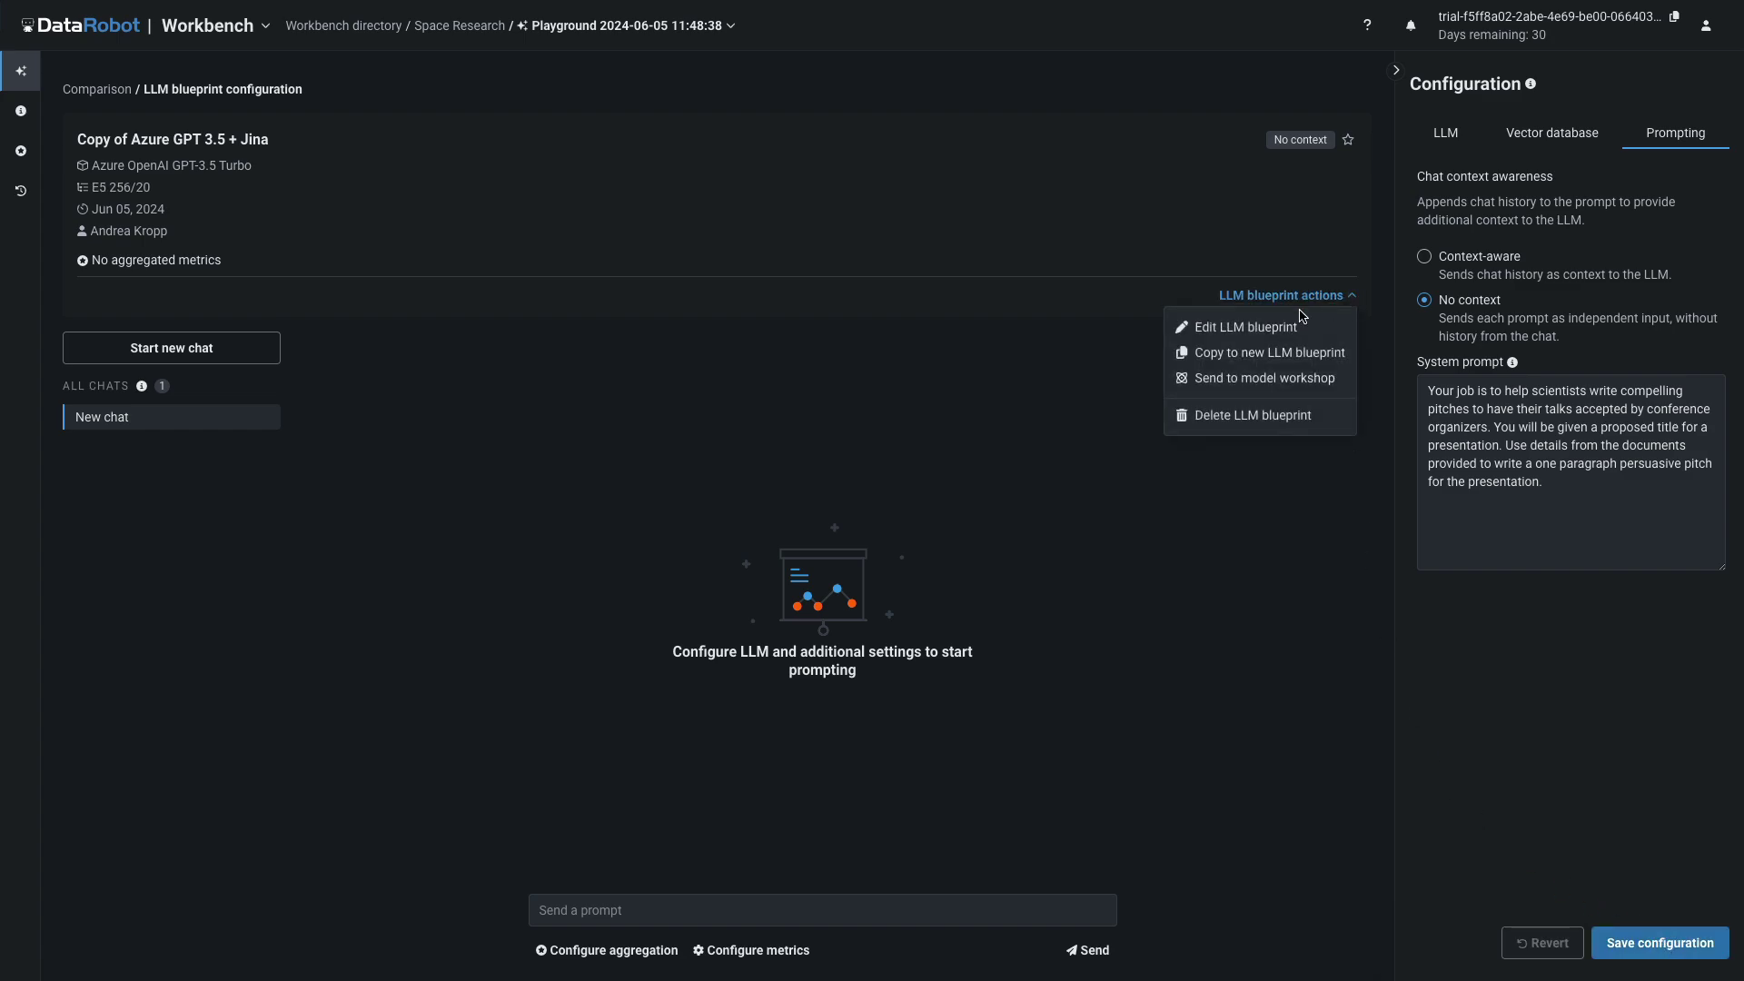
{"action": "left_click", "coordinate": [1269, 328]}
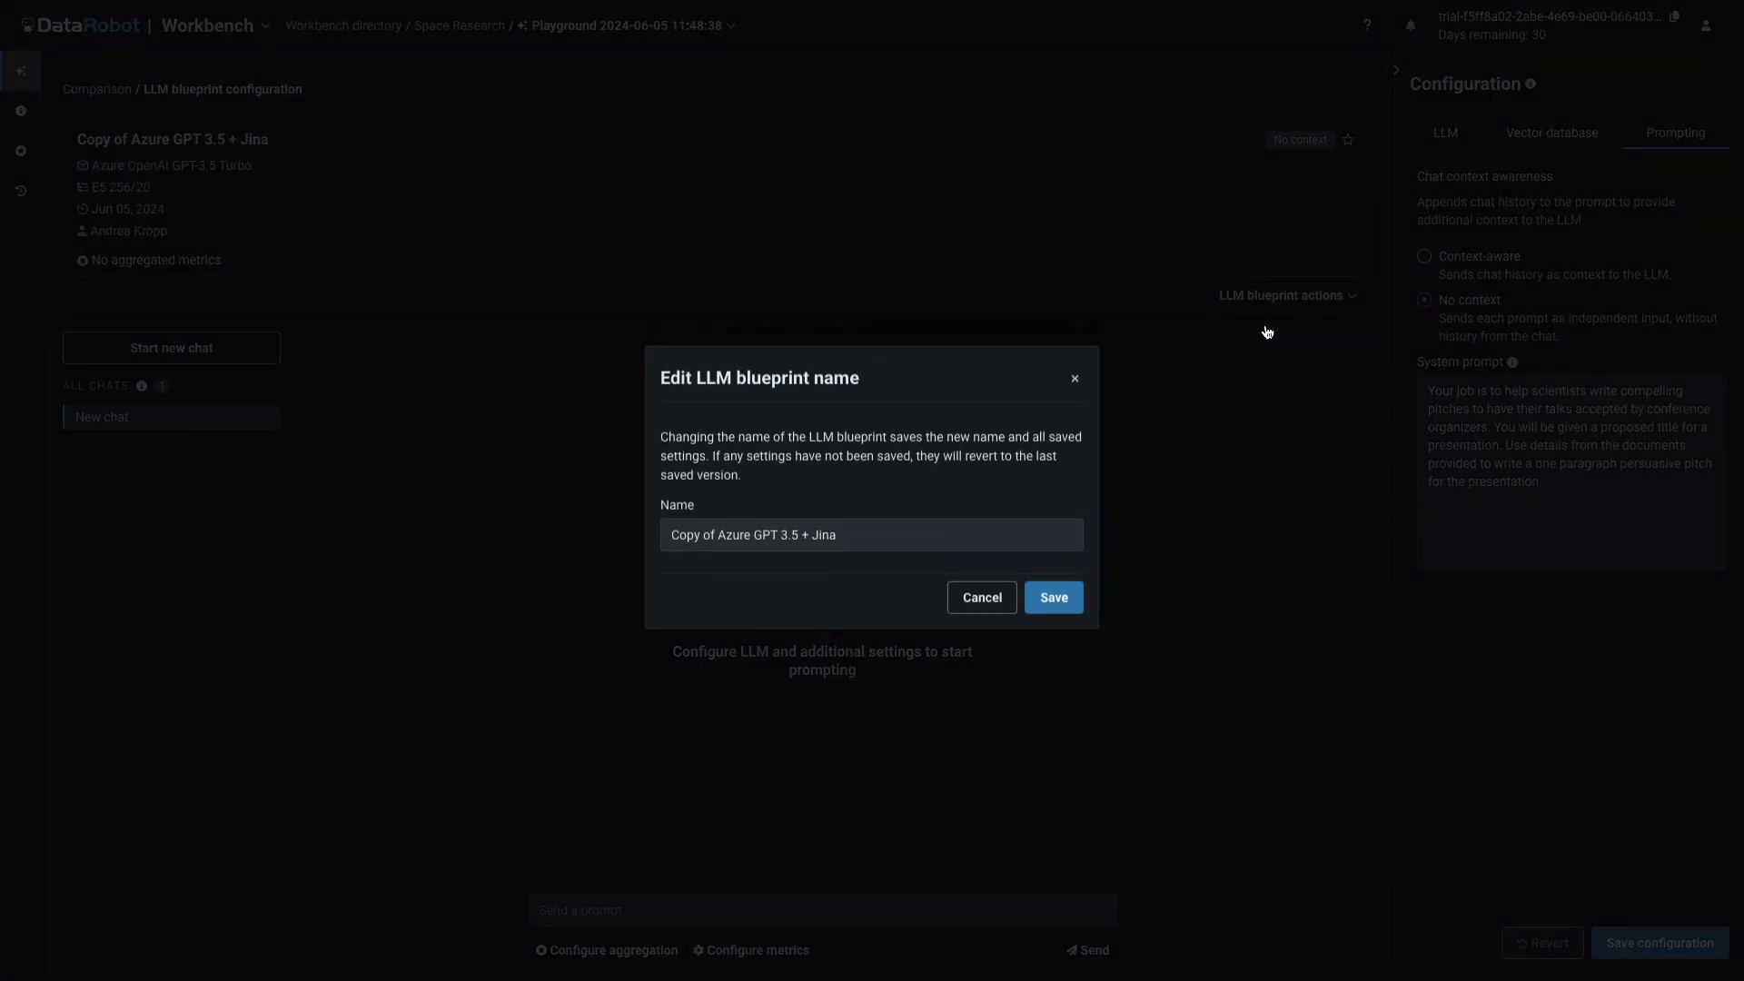
{"action": "left_click", "coordinate": [717, 538]}
{"action": "key", "text": "BackSpace"}
{"action": "key", "text": "BackSpace"}
{"action": "key", "text": "BackSpace"}
{"action": "key", "text": "BackSpace"}
{"action": "key", "text": "BackSpace"}
{"action": "key", "text": "BackSpace"}
{"action": "key", "text": "BackSpace"}
{"action": "key", "text": "BackSpace"}
{"action": "double_click", "coordinate": [778, 538]}
{"action": "type", "text": "E5"}
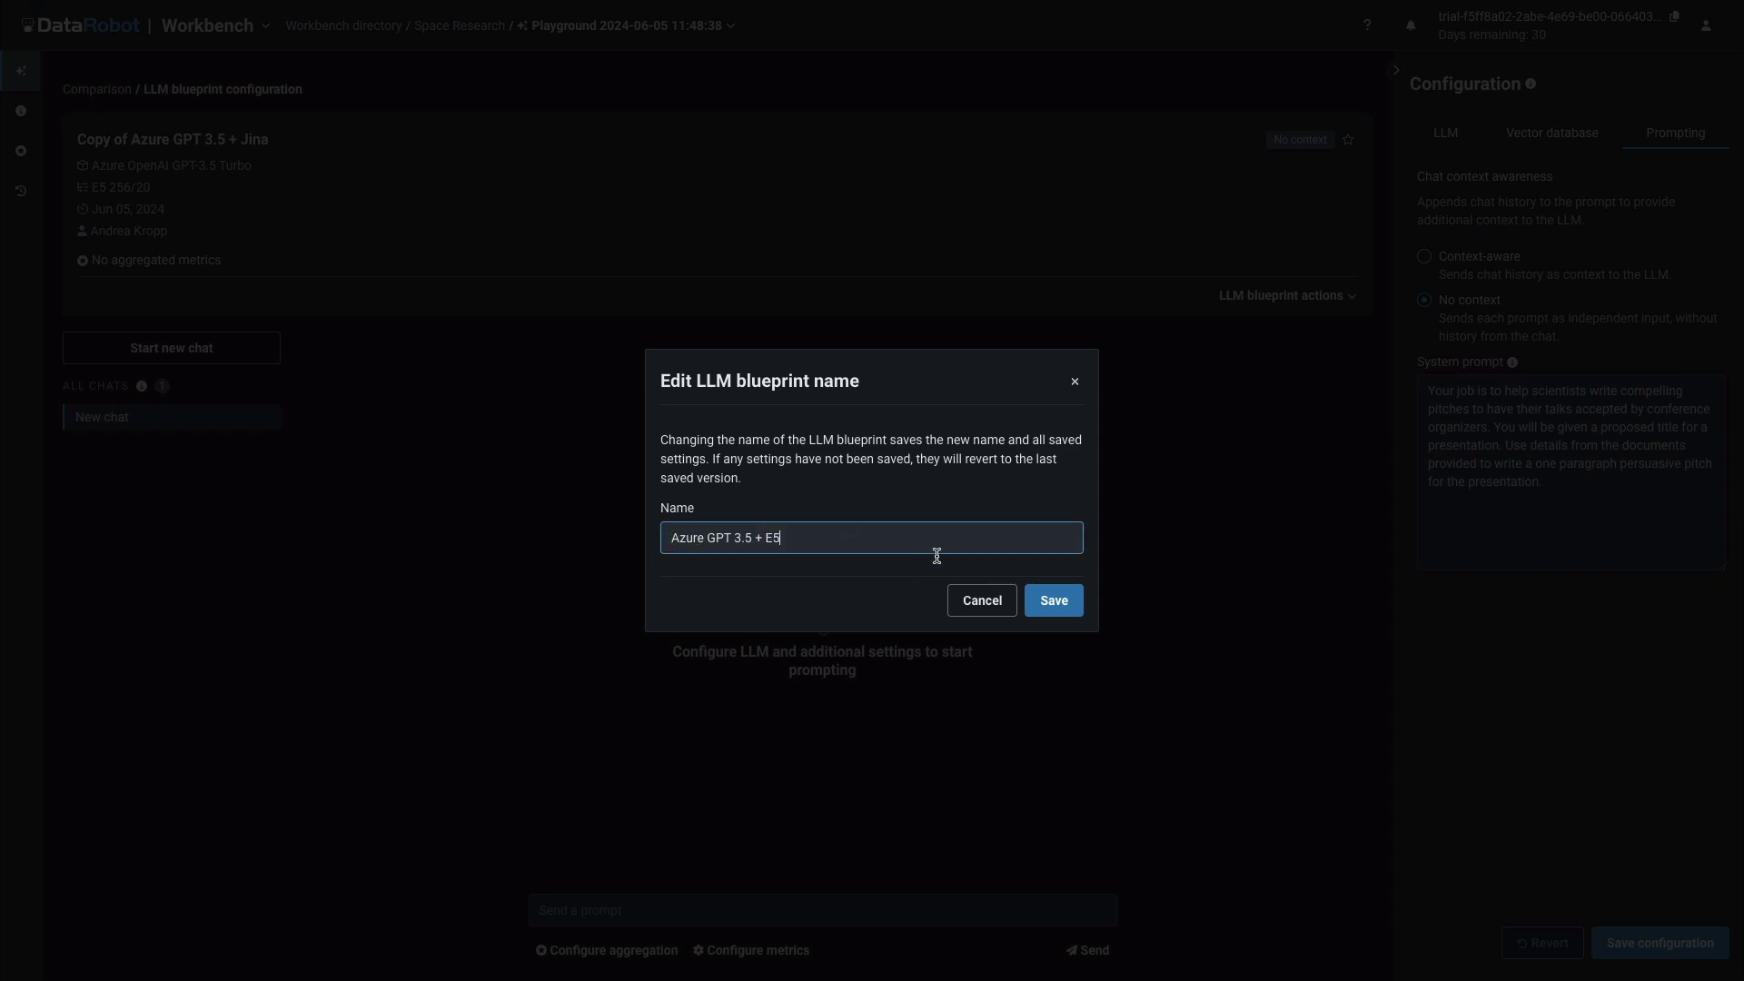
{"action": "left_click", "coordinate": [1059, 603]}
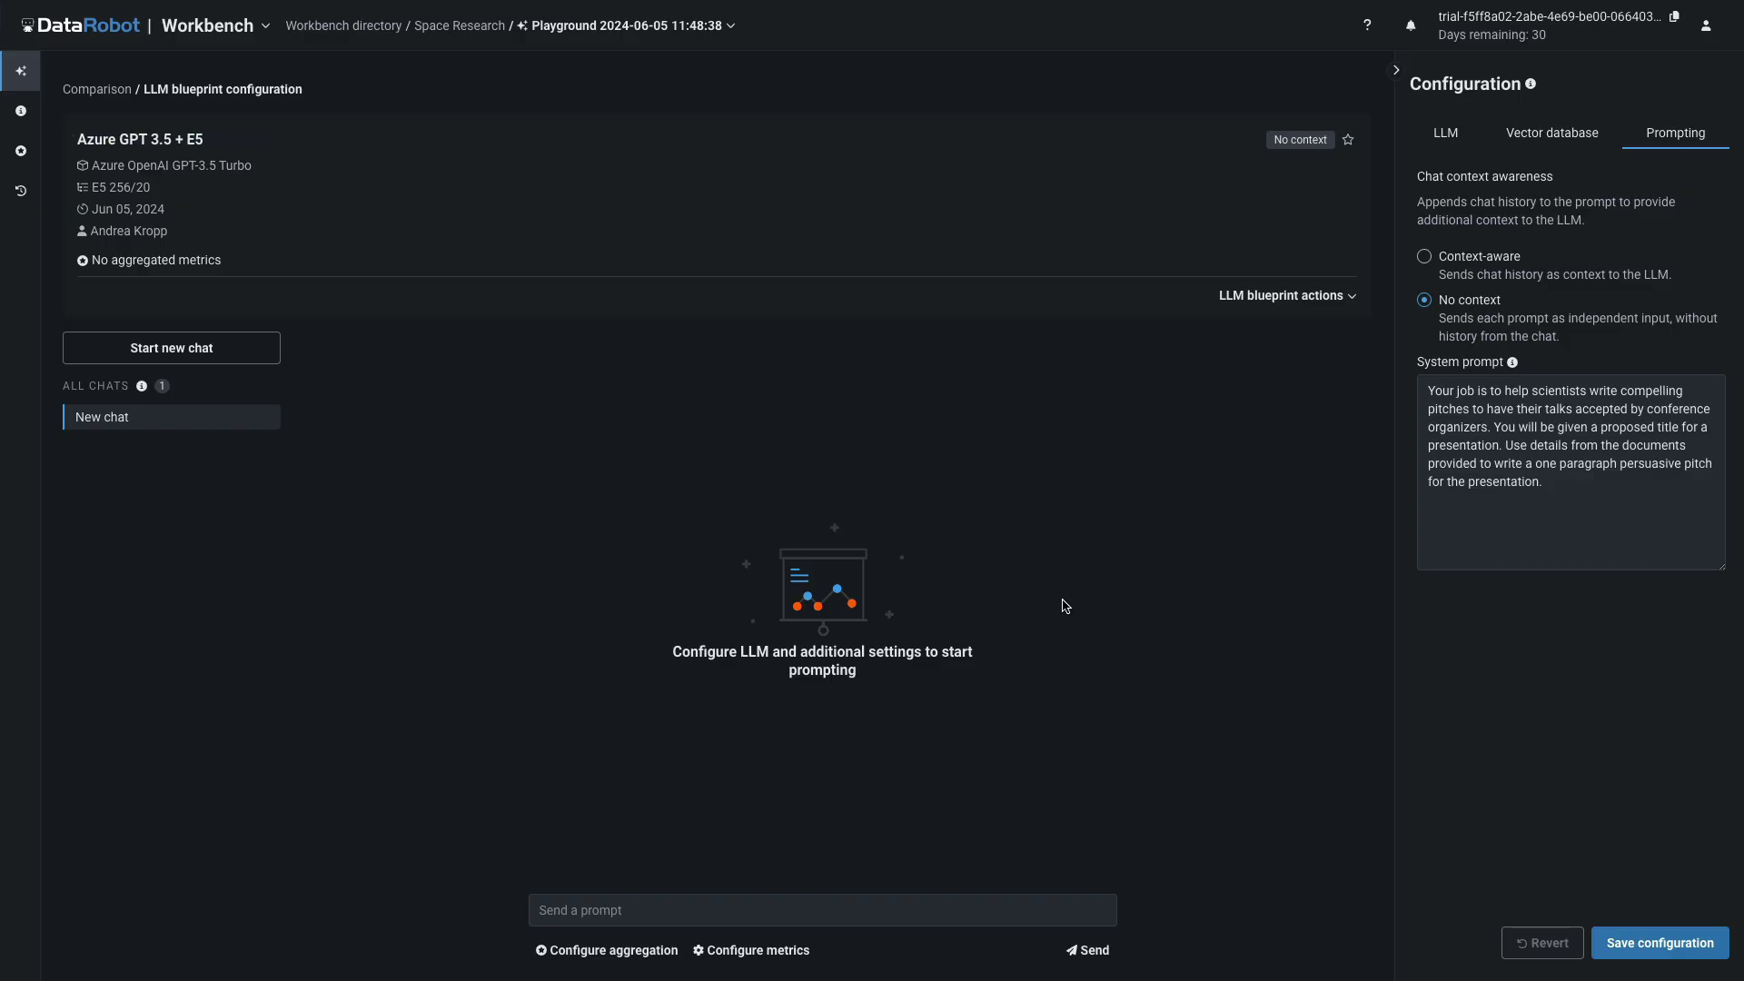
{"action": "left_click", "coordinate": [95, 89]}
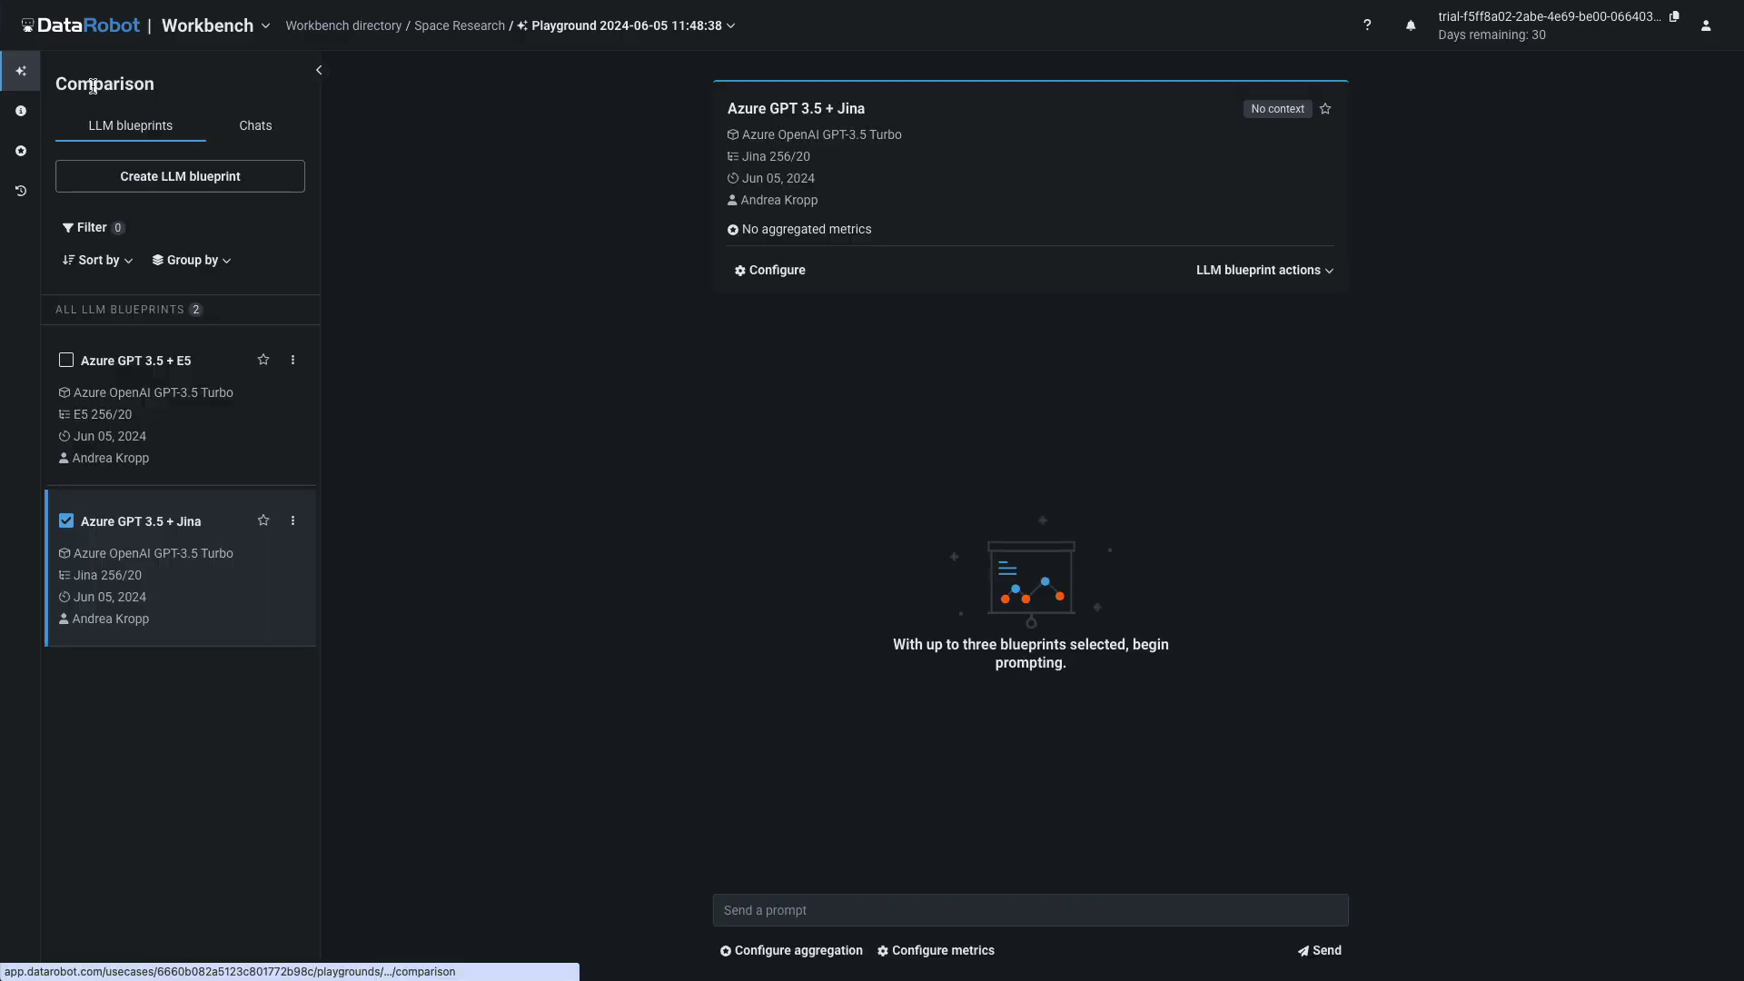
- Copy Azure GPT 3.5 + E5, switch its LLM to Amazon Titan, and save the configuration
{"action": "left_click", "coordinate": [292, 360]}
{"action": "left_click", "coordinate": [250, 457]}
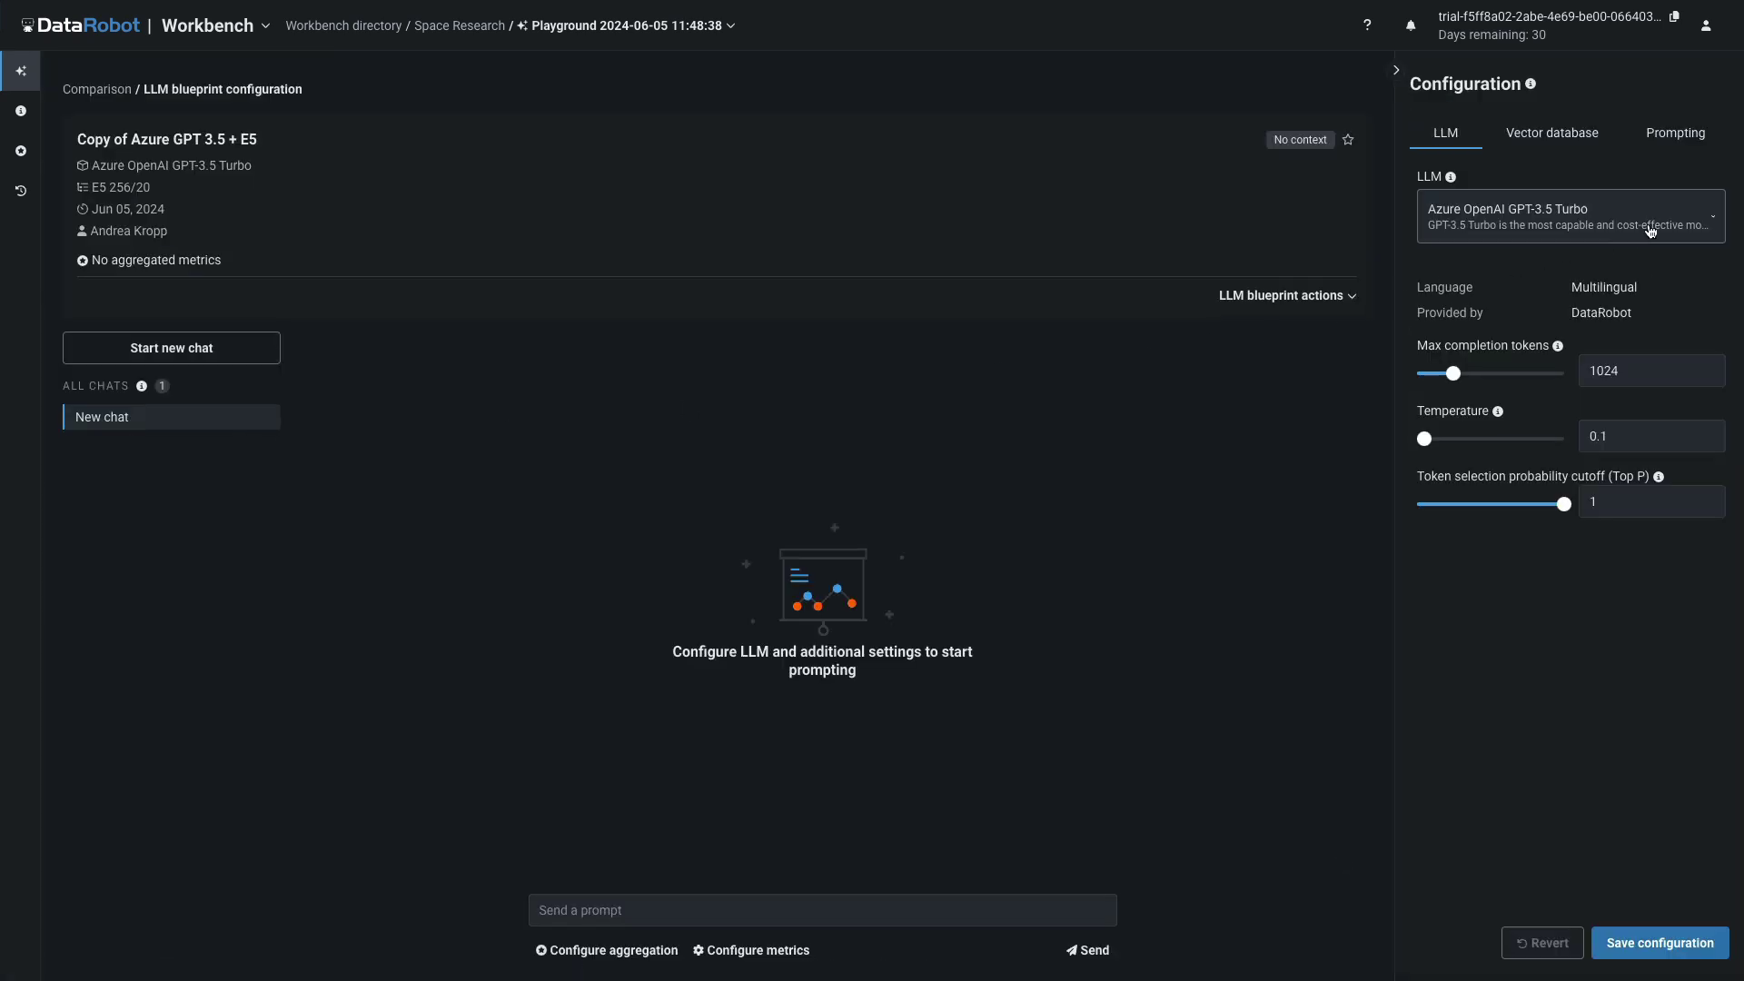
{"action": "left_click", "coordinate": [1699, 218]}
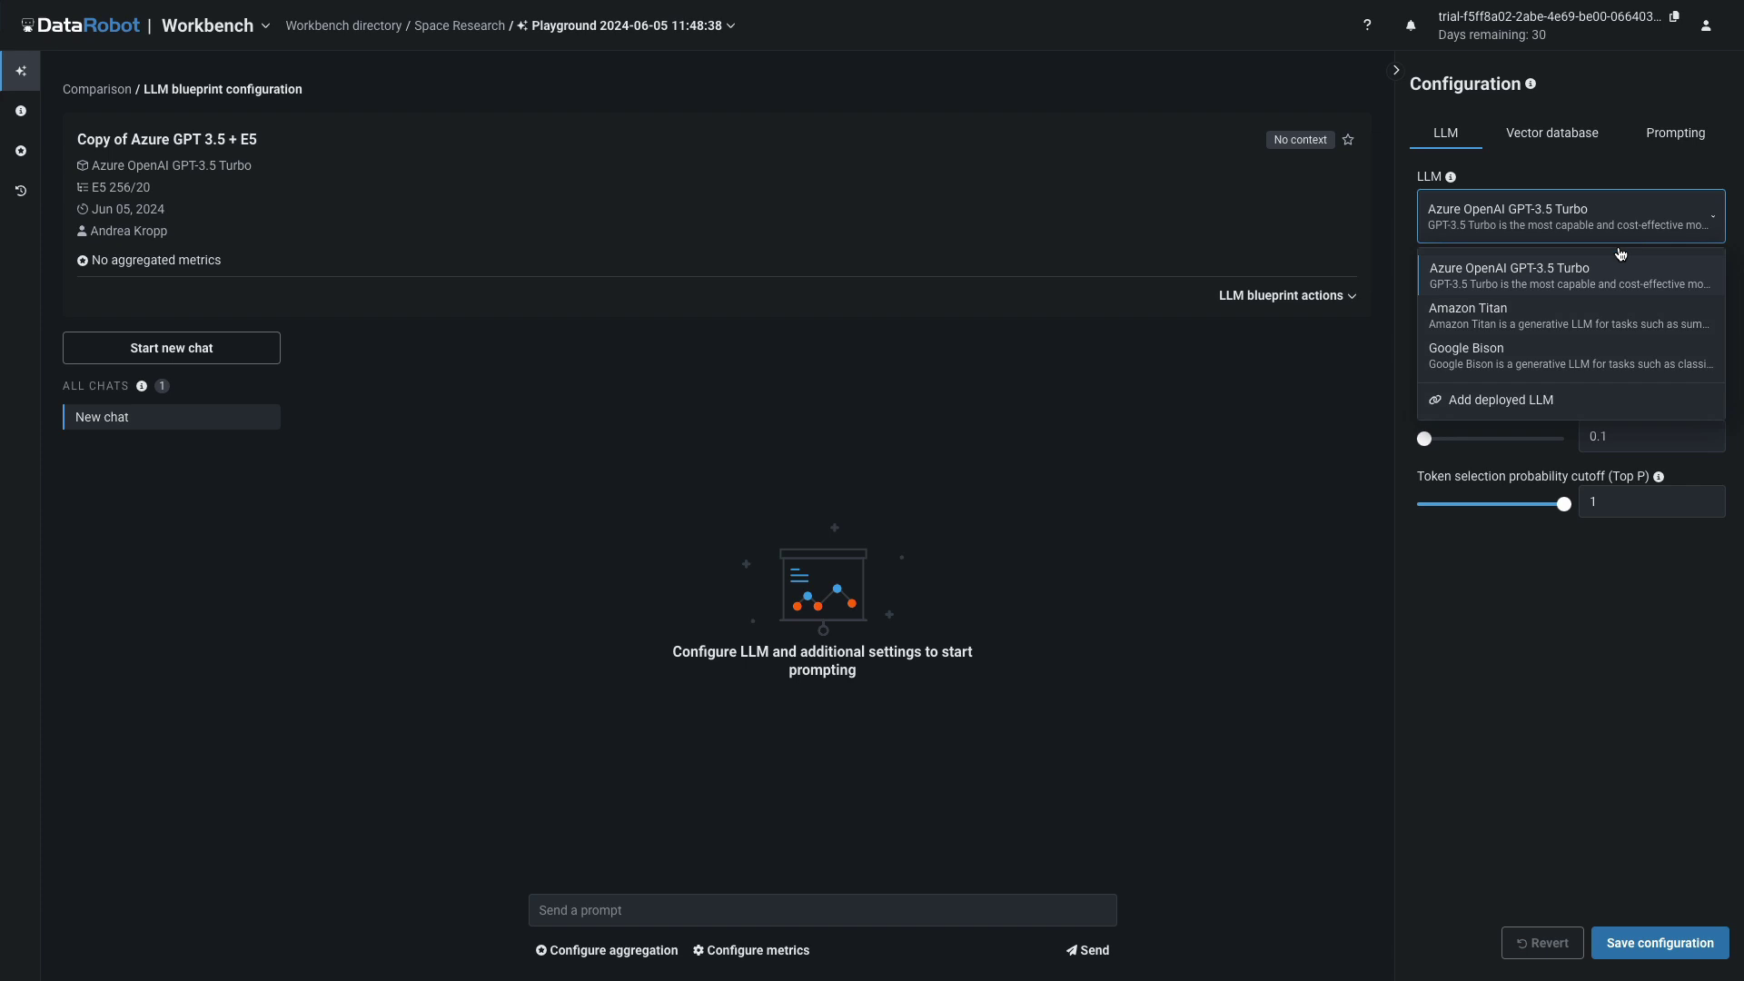
{"action": "left_click", "coordinate": [1505, 320]}
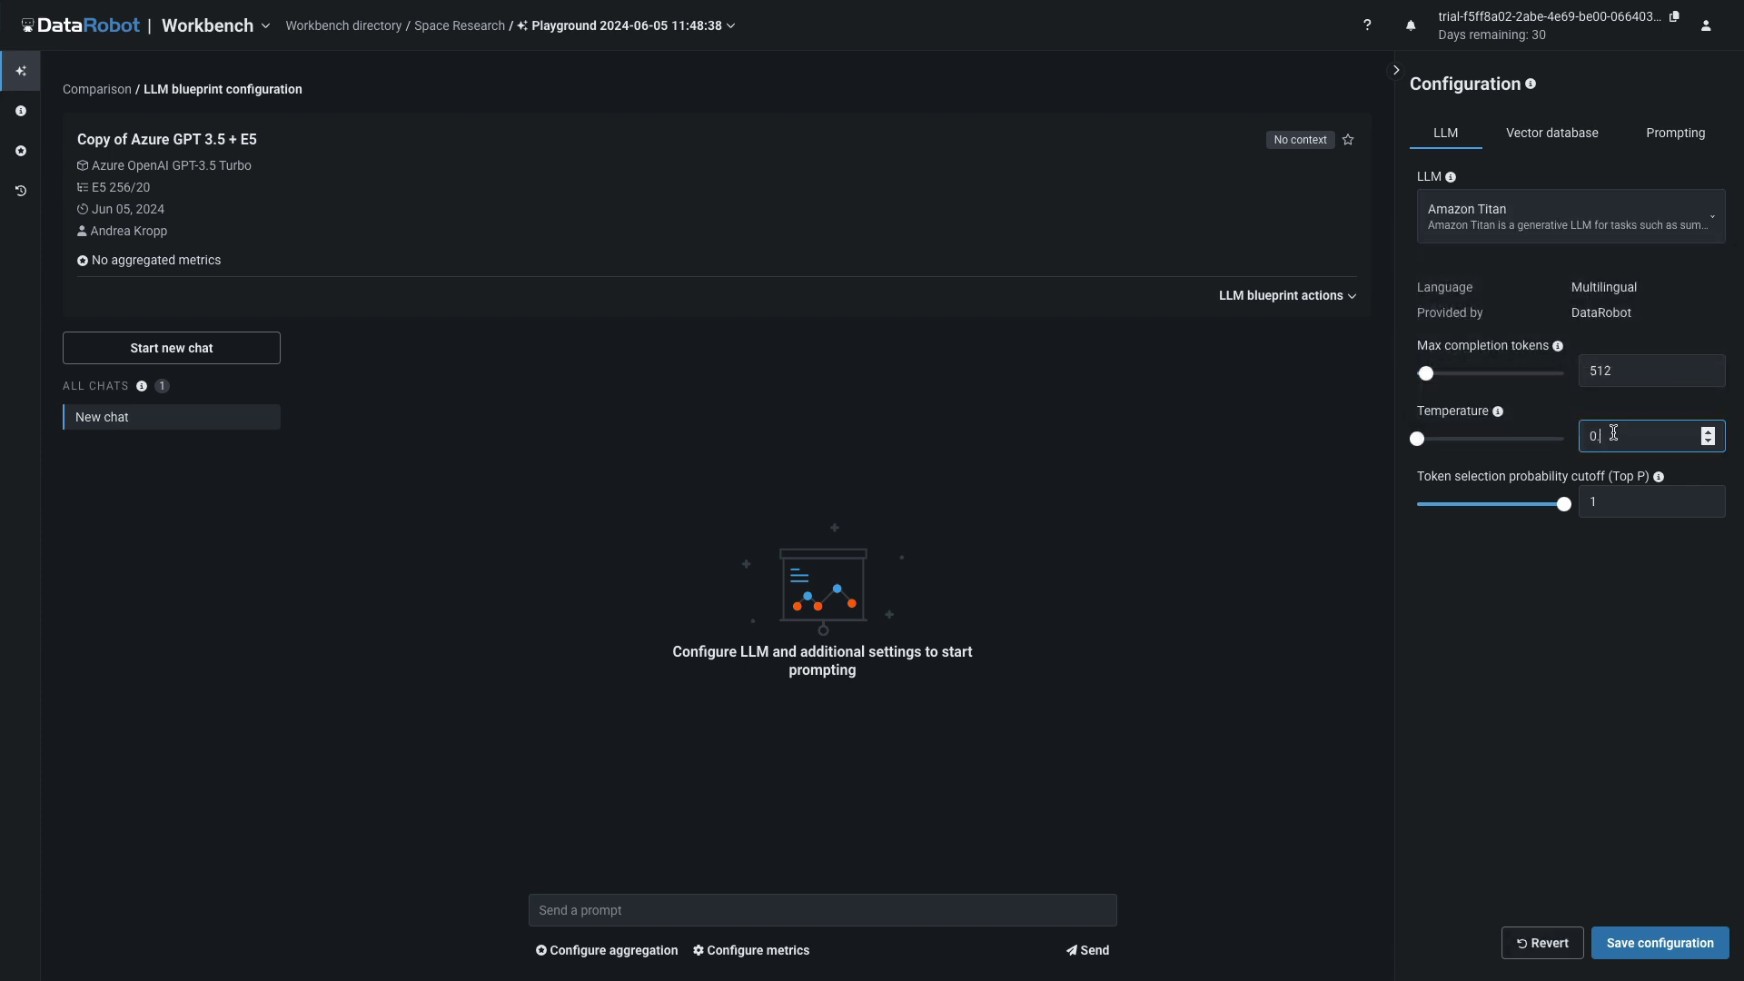
{"action": "left_click", "coordinate": [1571, 138]}
{"action": "left_click", "coordinate": [1676, 135]}
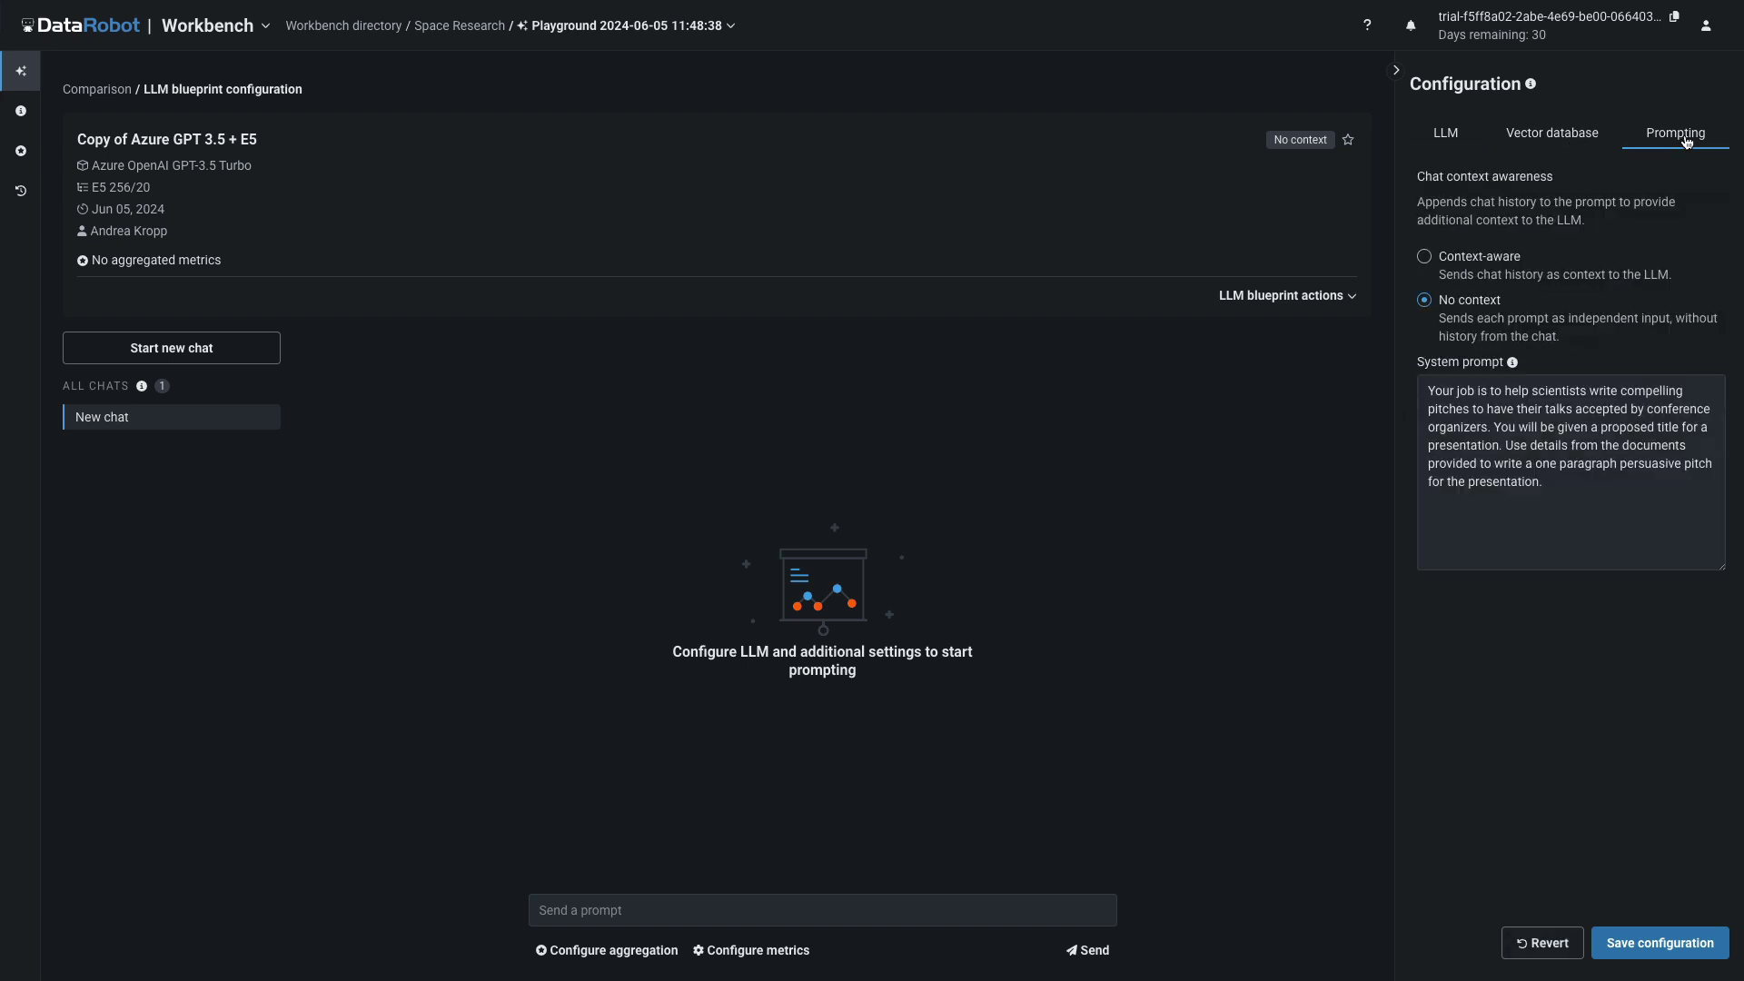
{"action": "left_click", "coordinate": [1661, 943]}
- Rename the copy to 'Amazon Titan + E5'
{"action": "left_click", "coordinate": [1288, 295]}
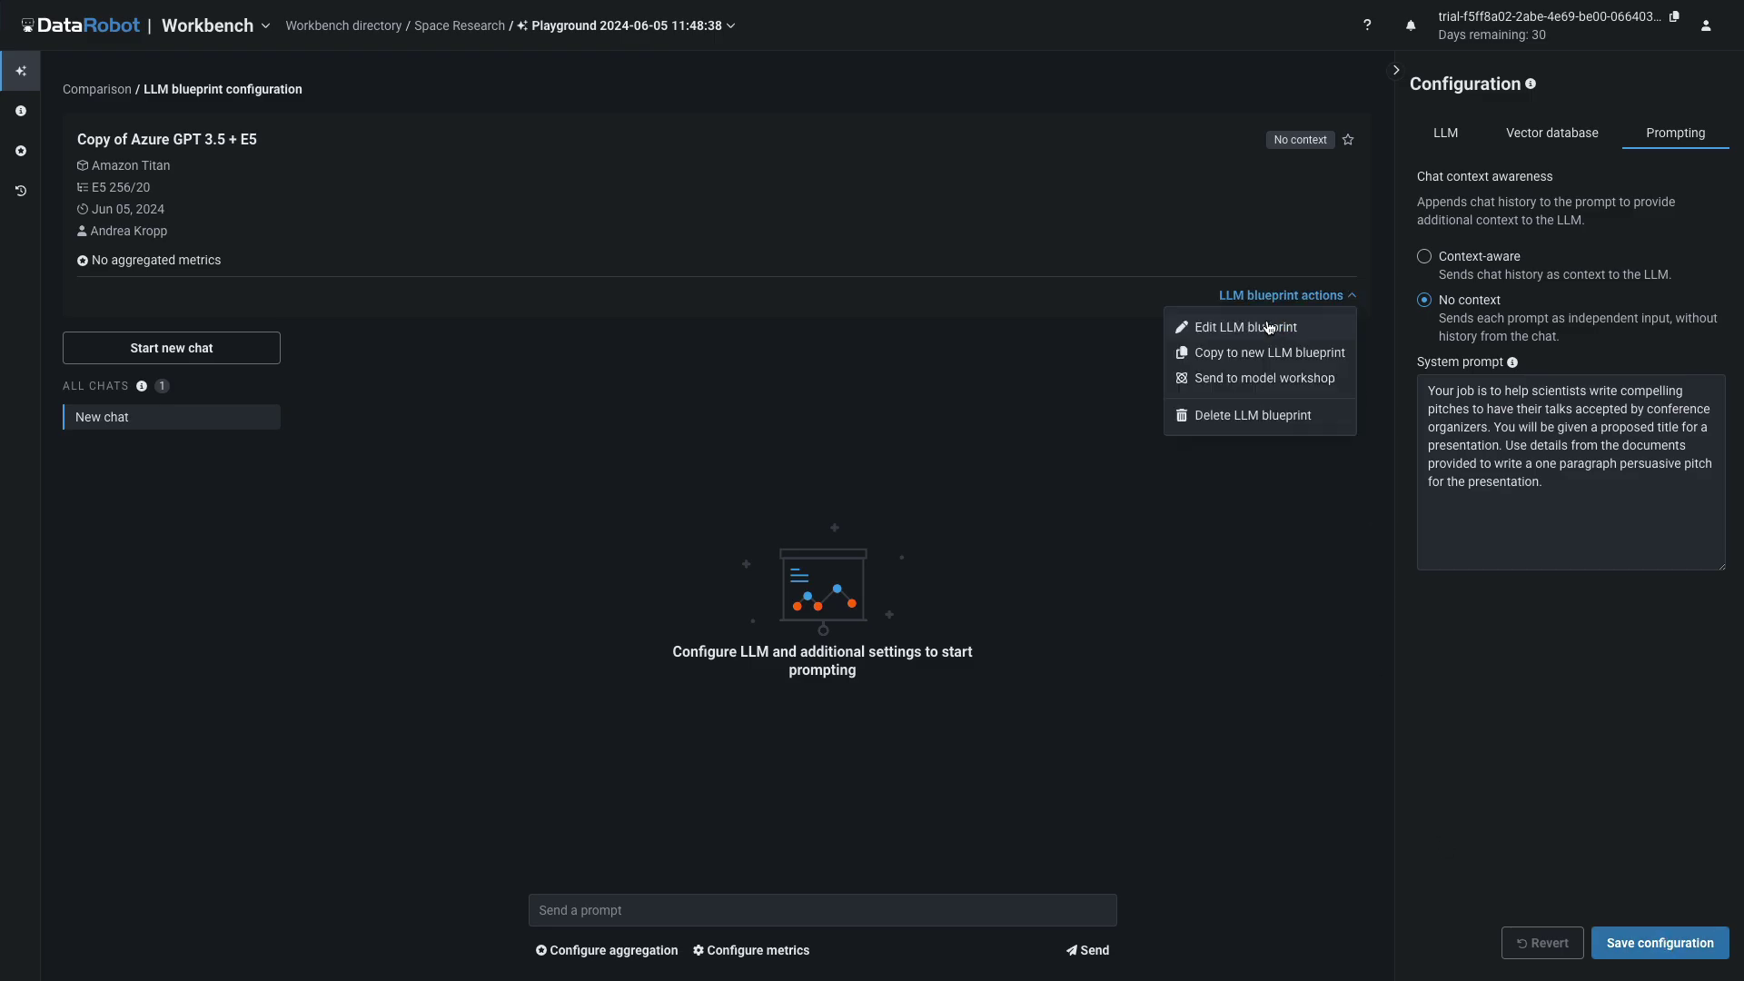
{"action": "left_click", "coordinate": [1248, 327]}
{"action": "left_click_drag", "start_coordinate": [797, 538], "coordinate": [671, 538]}
{"action": "type", "text": "Amazon Titan + E5"}
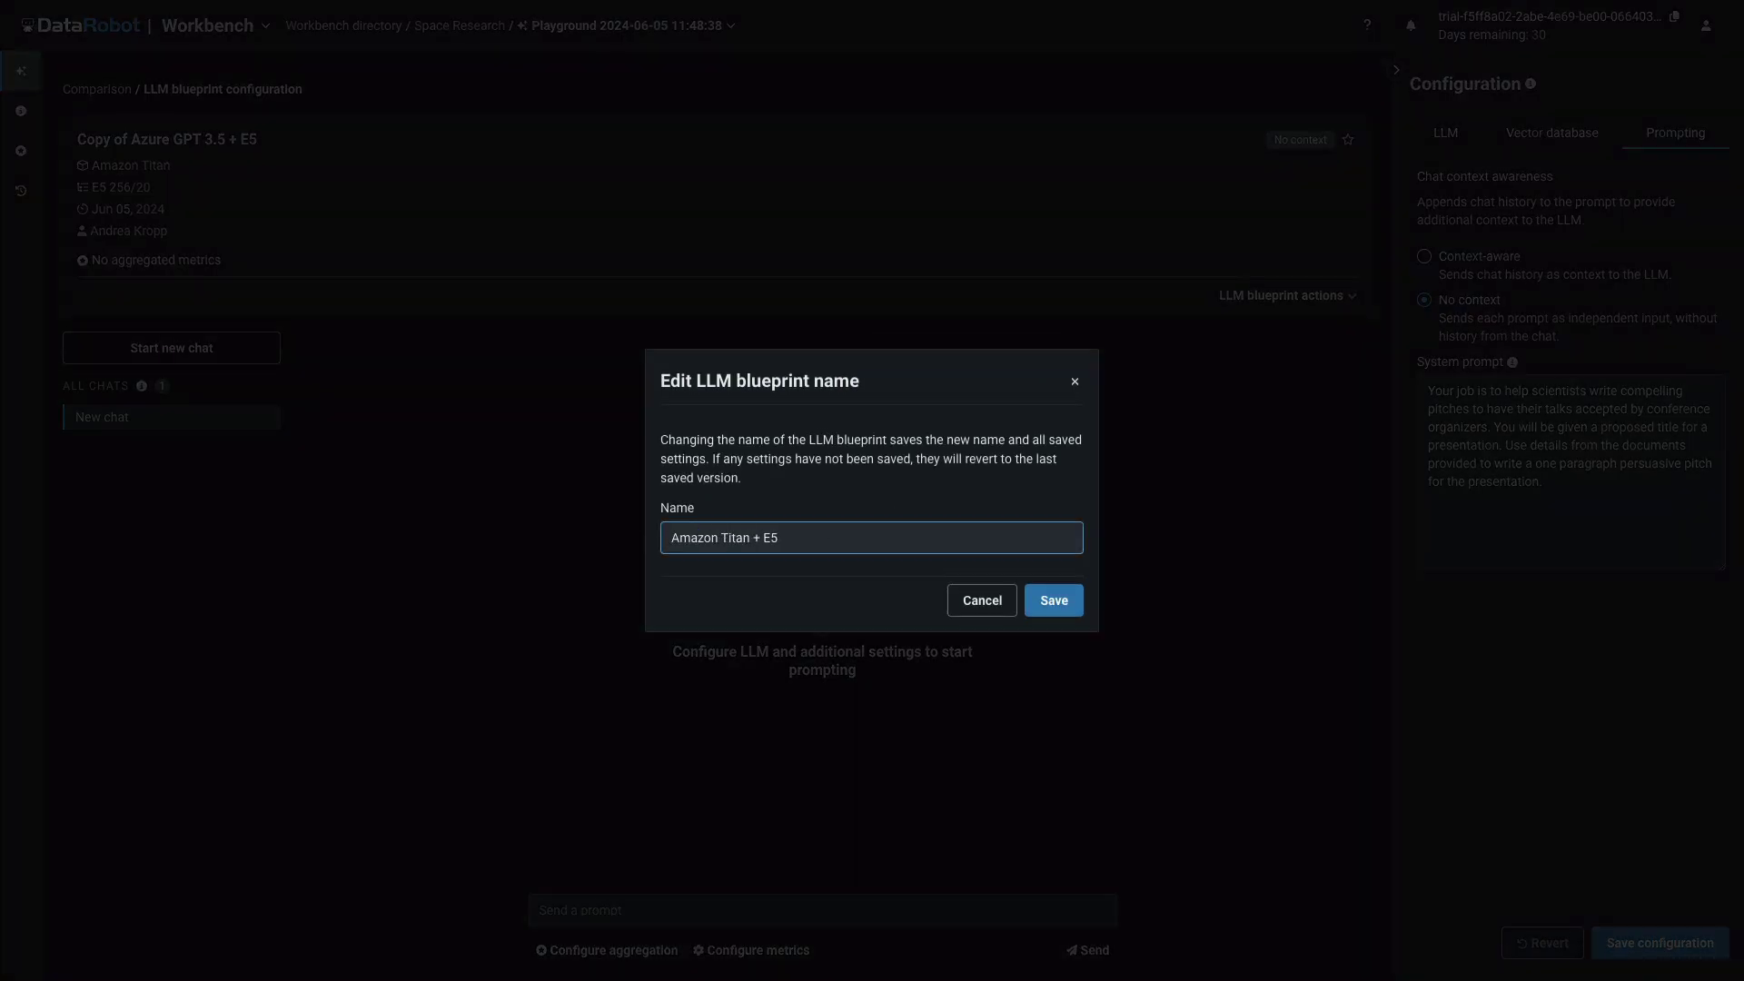
{"action": "left_click", "coordinate": [1057, 601]}
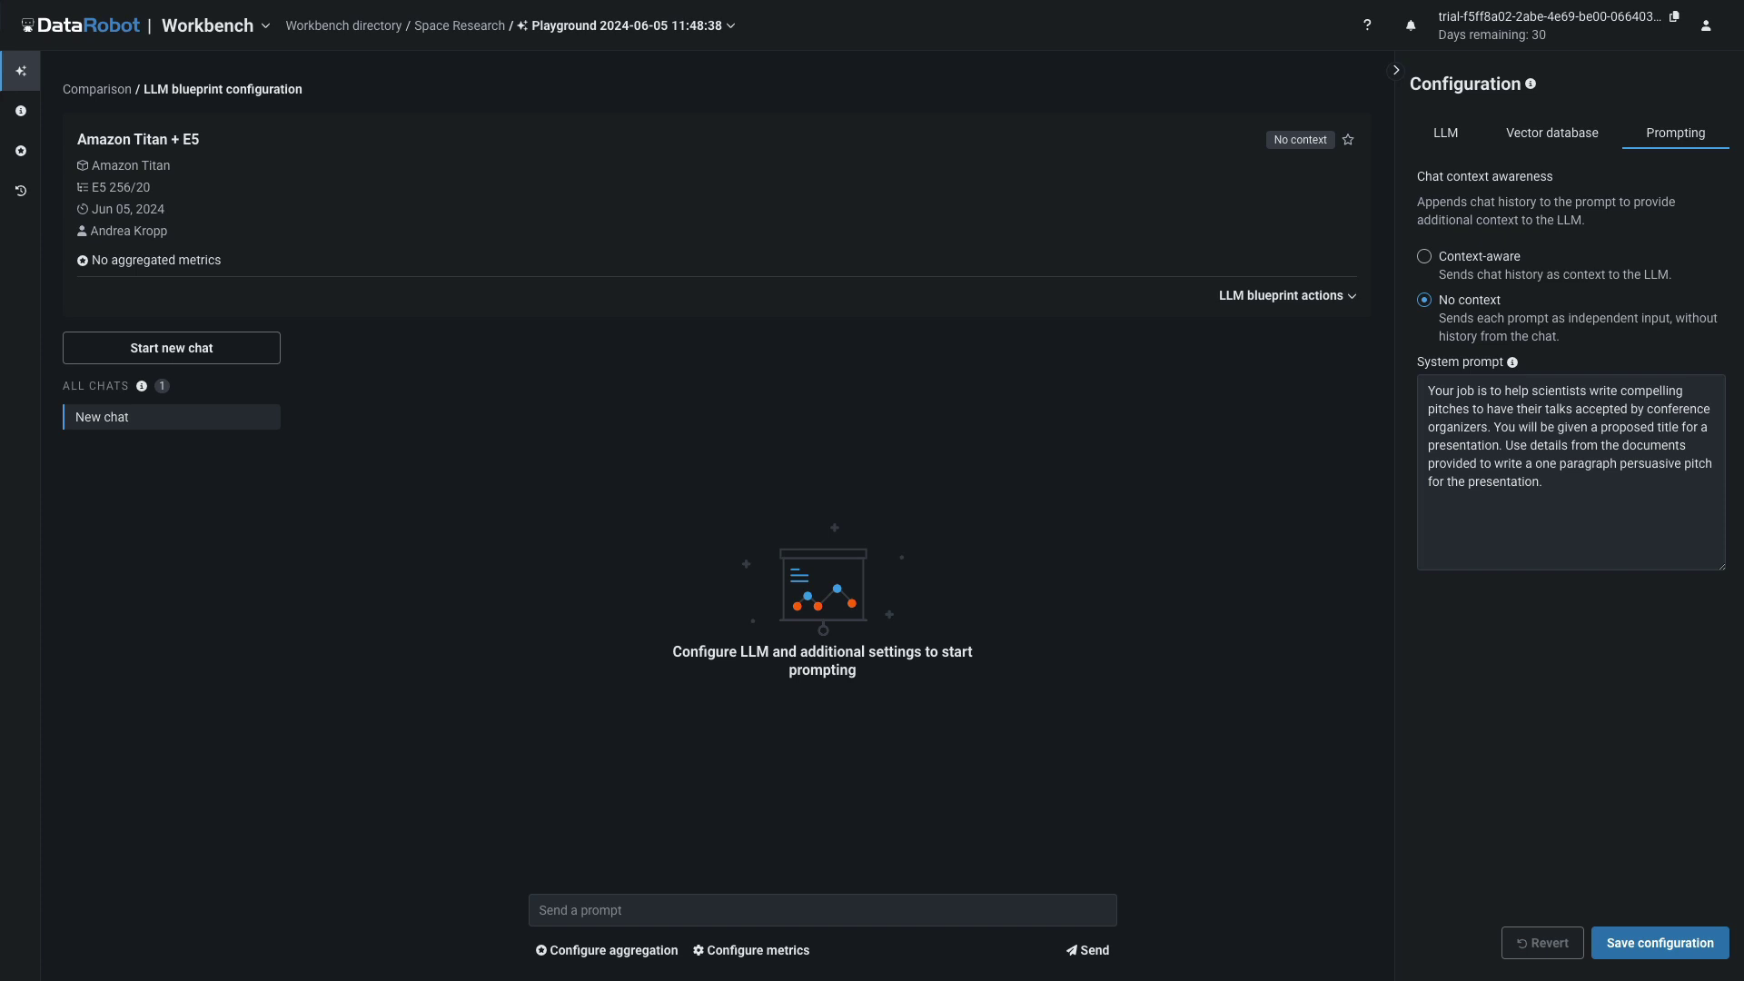
- Send the 'Microgravity is Weird' prompt to the Amazon Titan + E5 blueprint
{"action": "left_click", "coordinate": [591, 910]}
{"action": "type", "text": "Microgravity is Weird"}
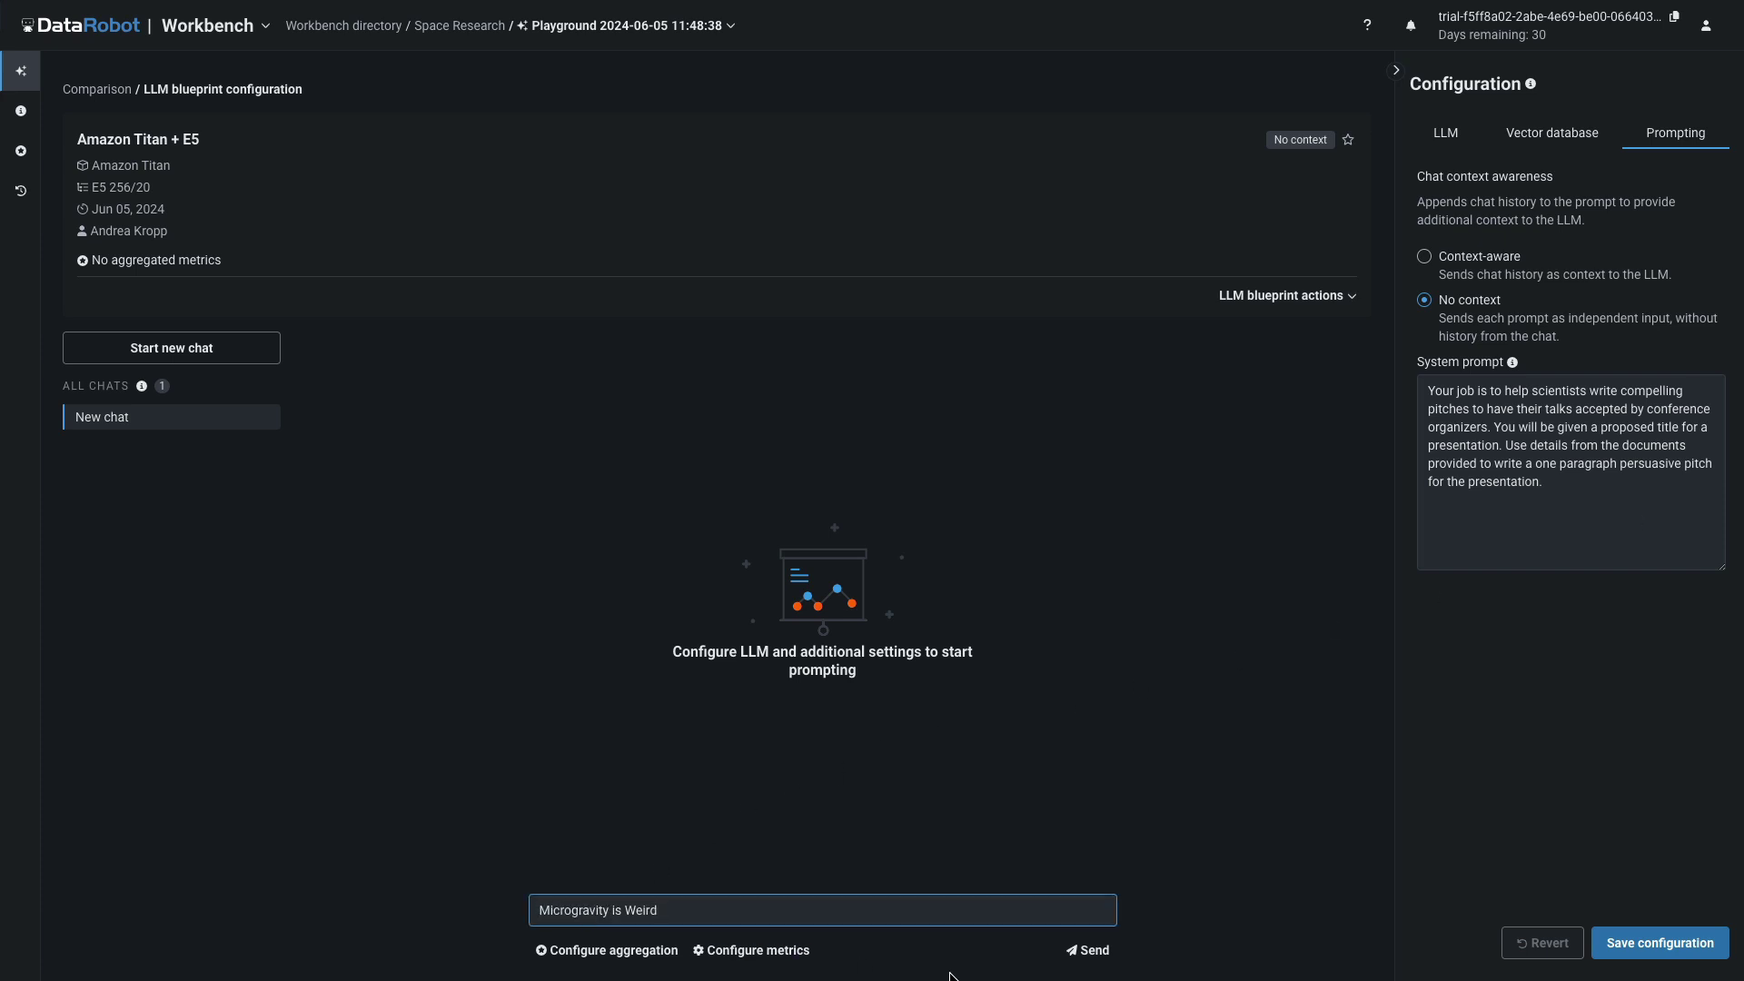
{"action": "left_click", "coordinate": [1090, 949]}
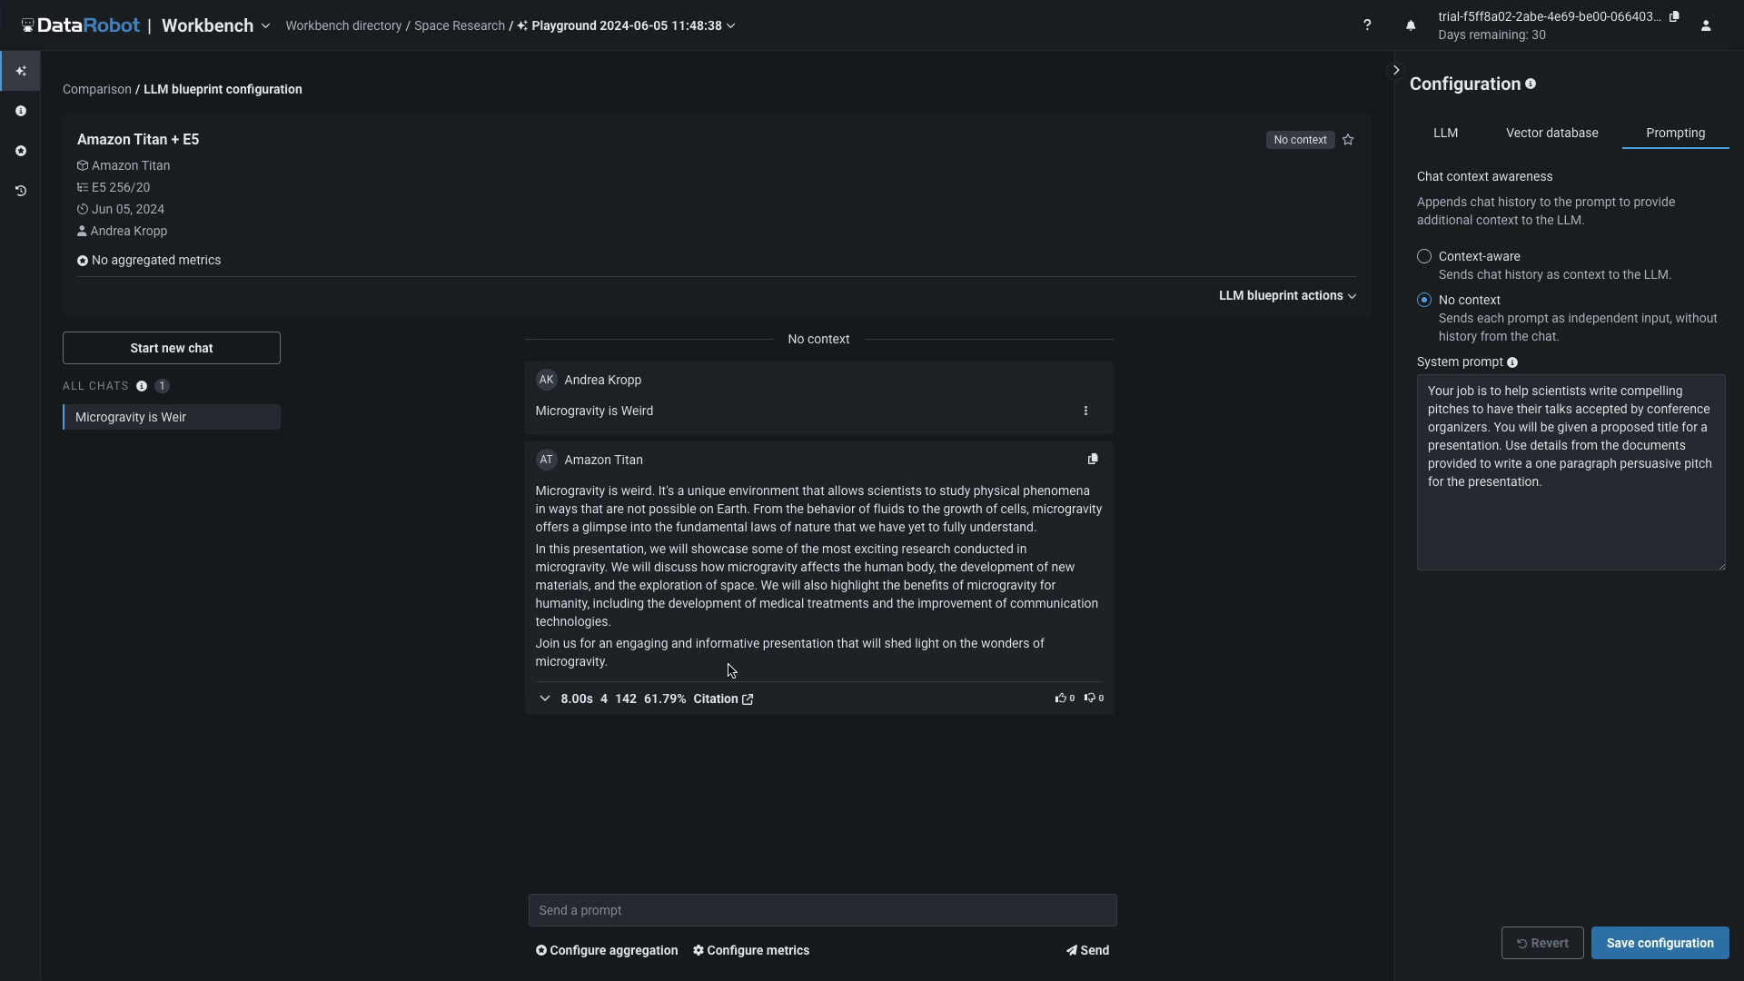
- Select all three blueprints for comparison and send the Monitoring Astronaut Health Status prompt
{"action": "left_click", "coordinate": [97, 88]}
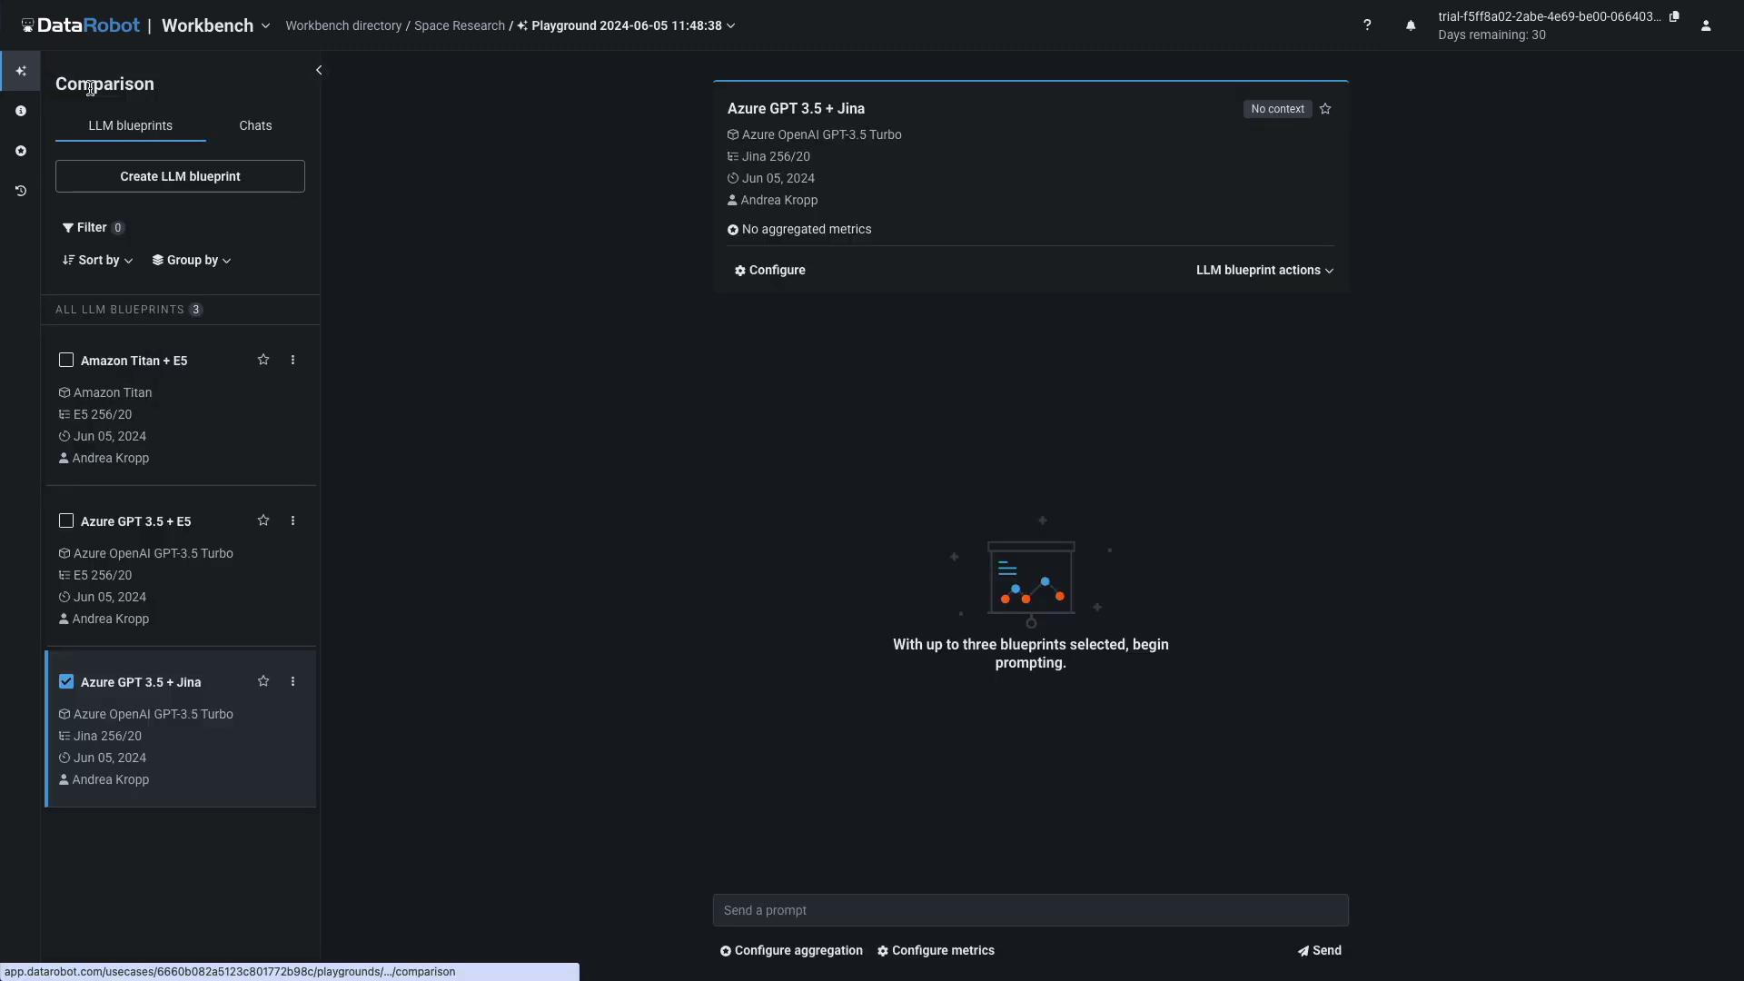
{"action": "left_click", "coordinate": [65, 359]}
{"action": "left_click", "coordinate": [66, 522]}
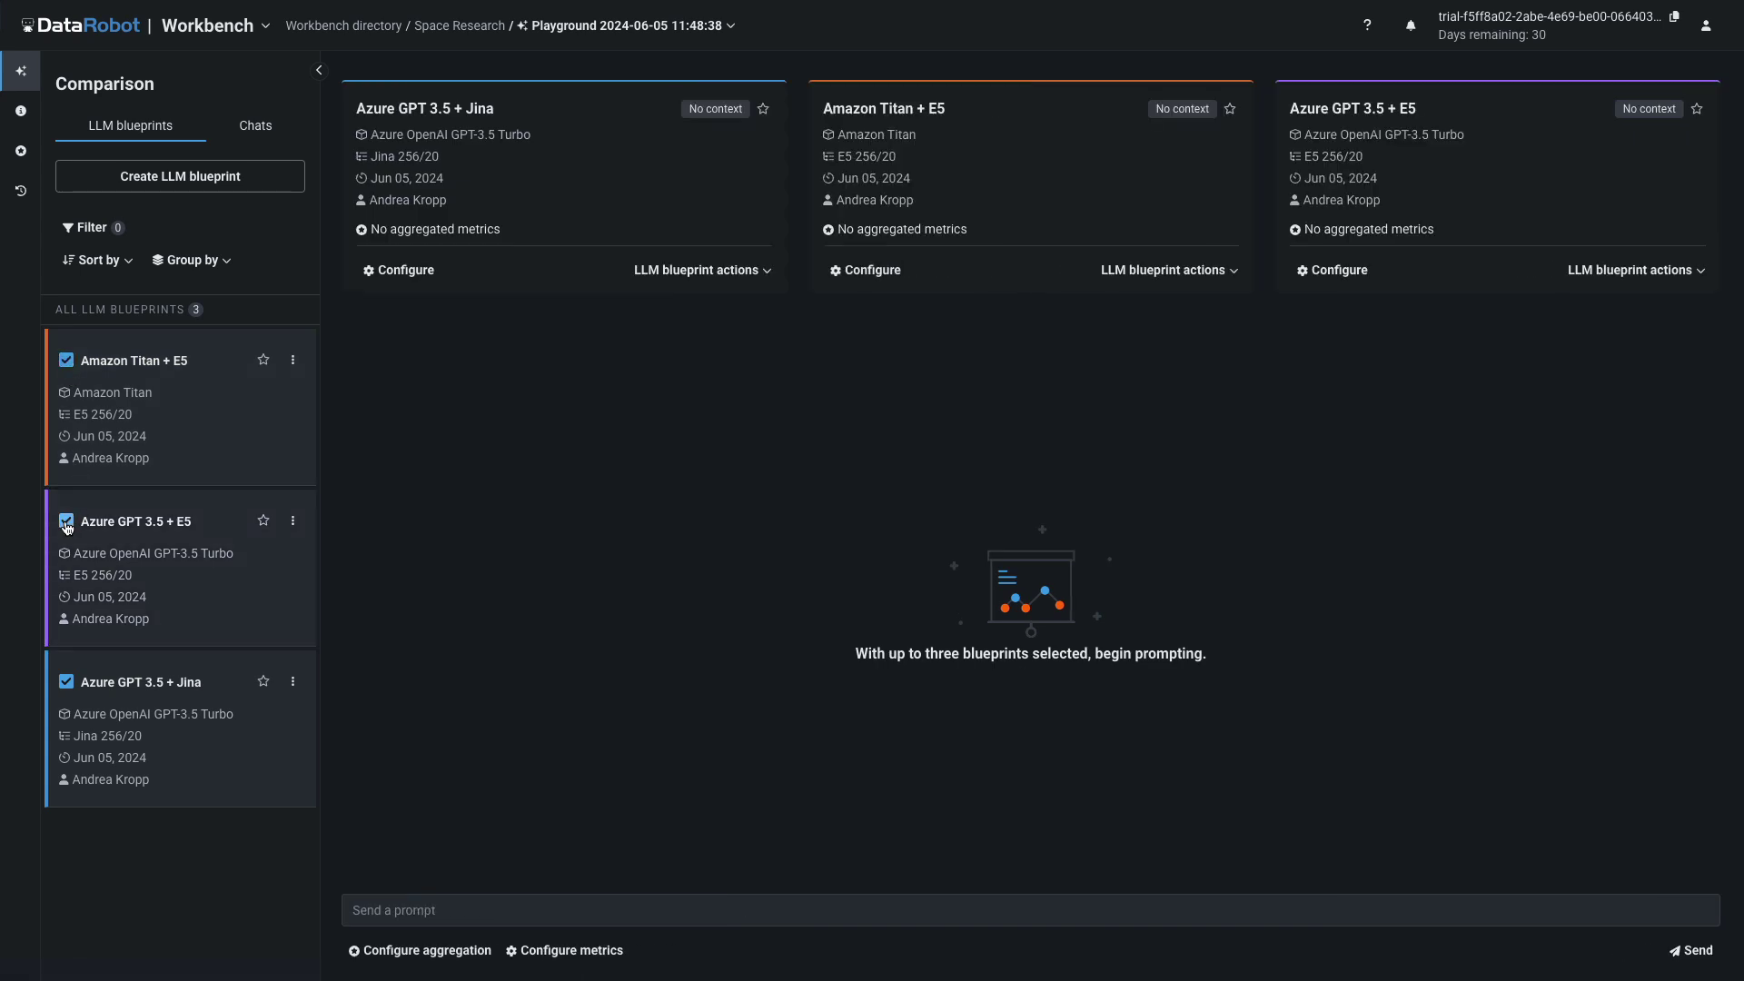
{"action": "left_click", "coordinate": [405, 909]}
{"action": "type", "text": "Monitoring Astronaut Health Status"}
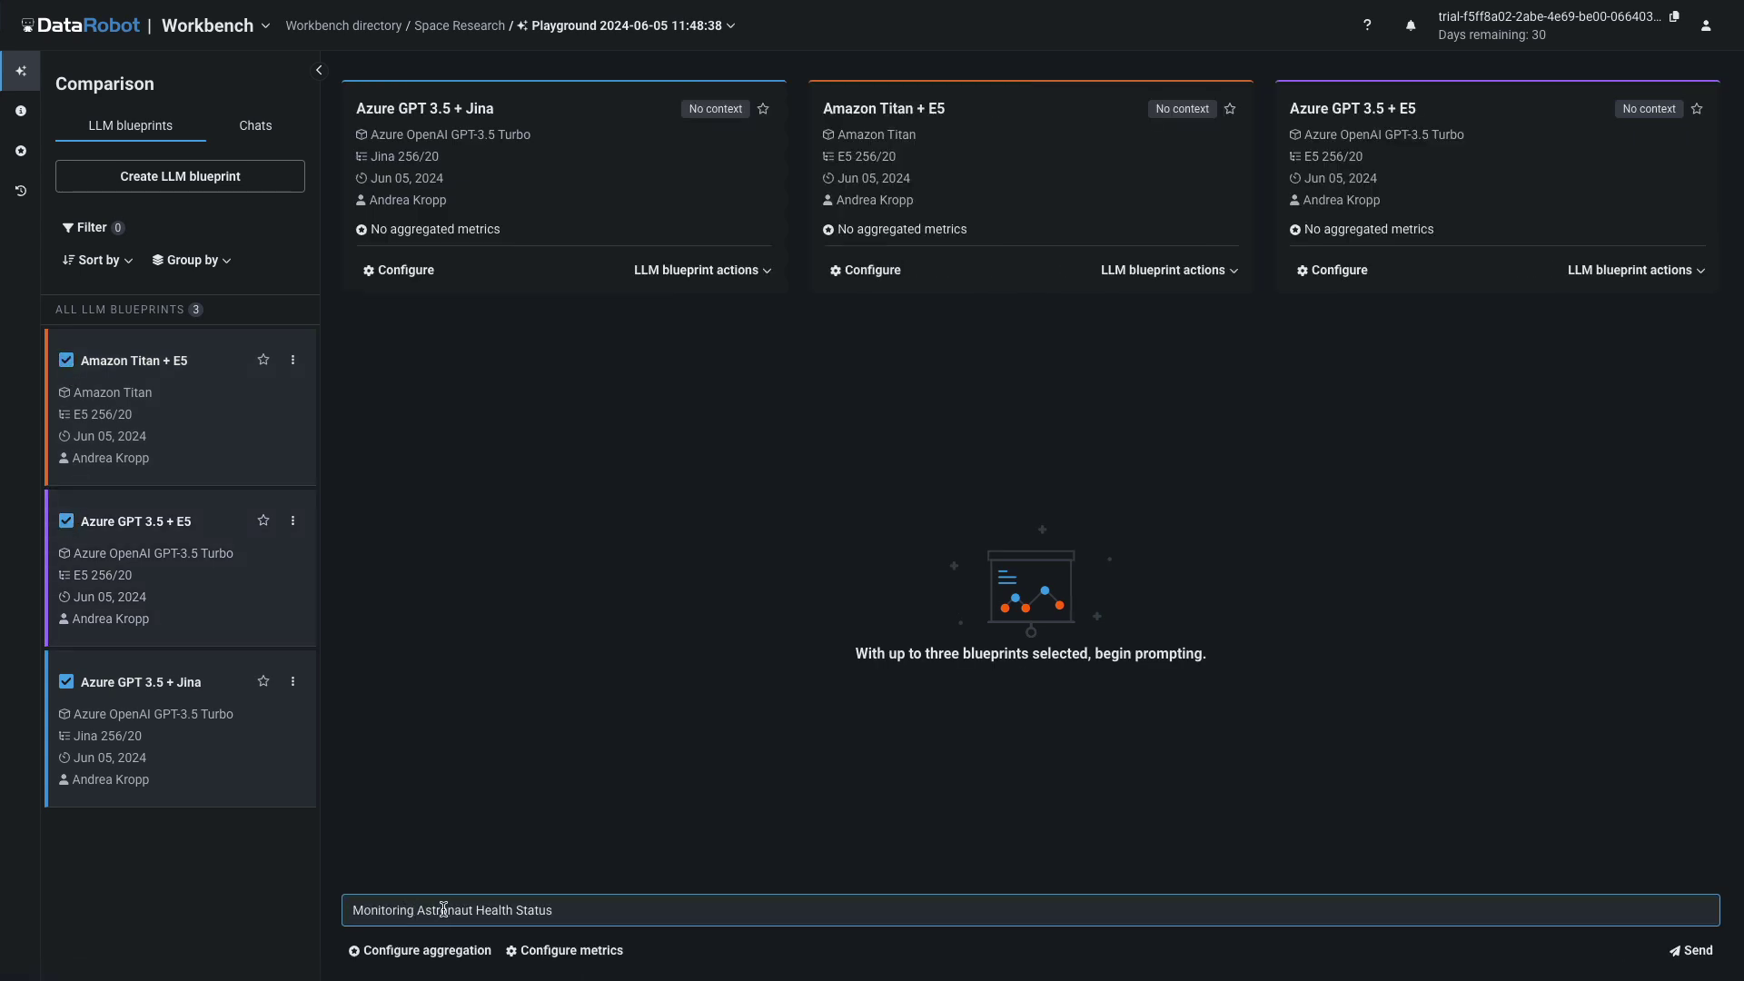
{"action": "left_click", "coordinate": [1701, 953]}
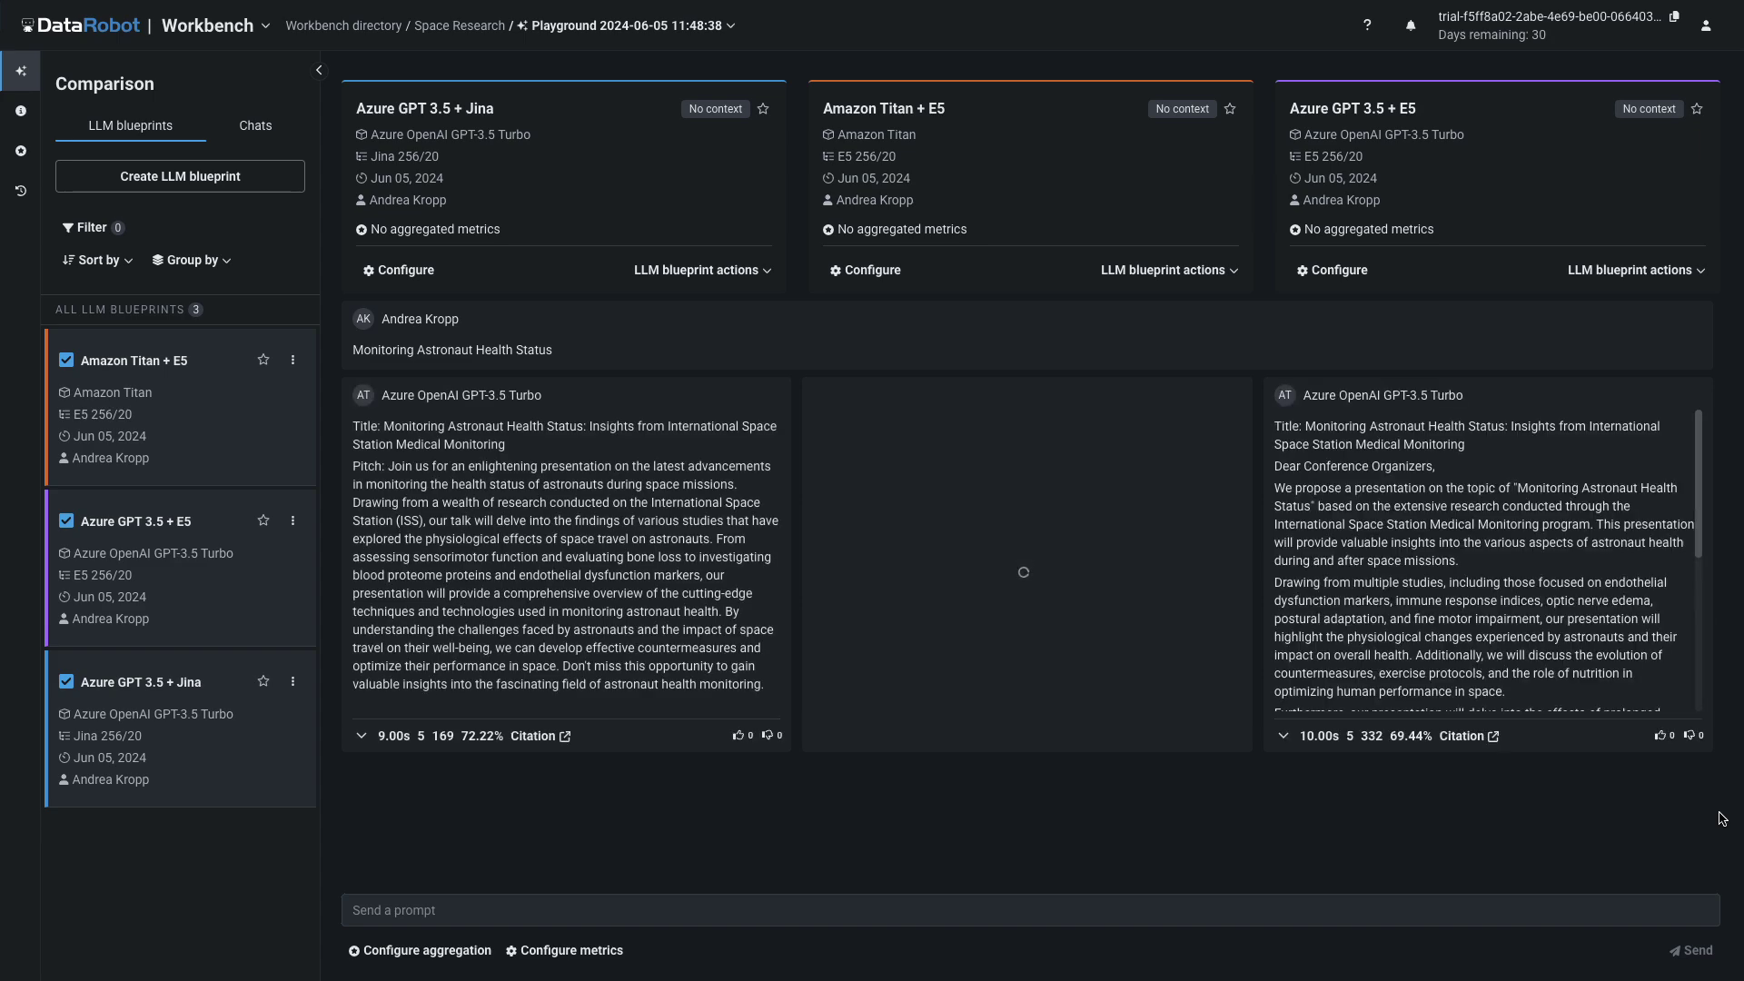
- Send the Applications of ISS Science Results on Earth prompt to all three blueprints
{"action": "left_click", "coordinate": [1045, 910]}
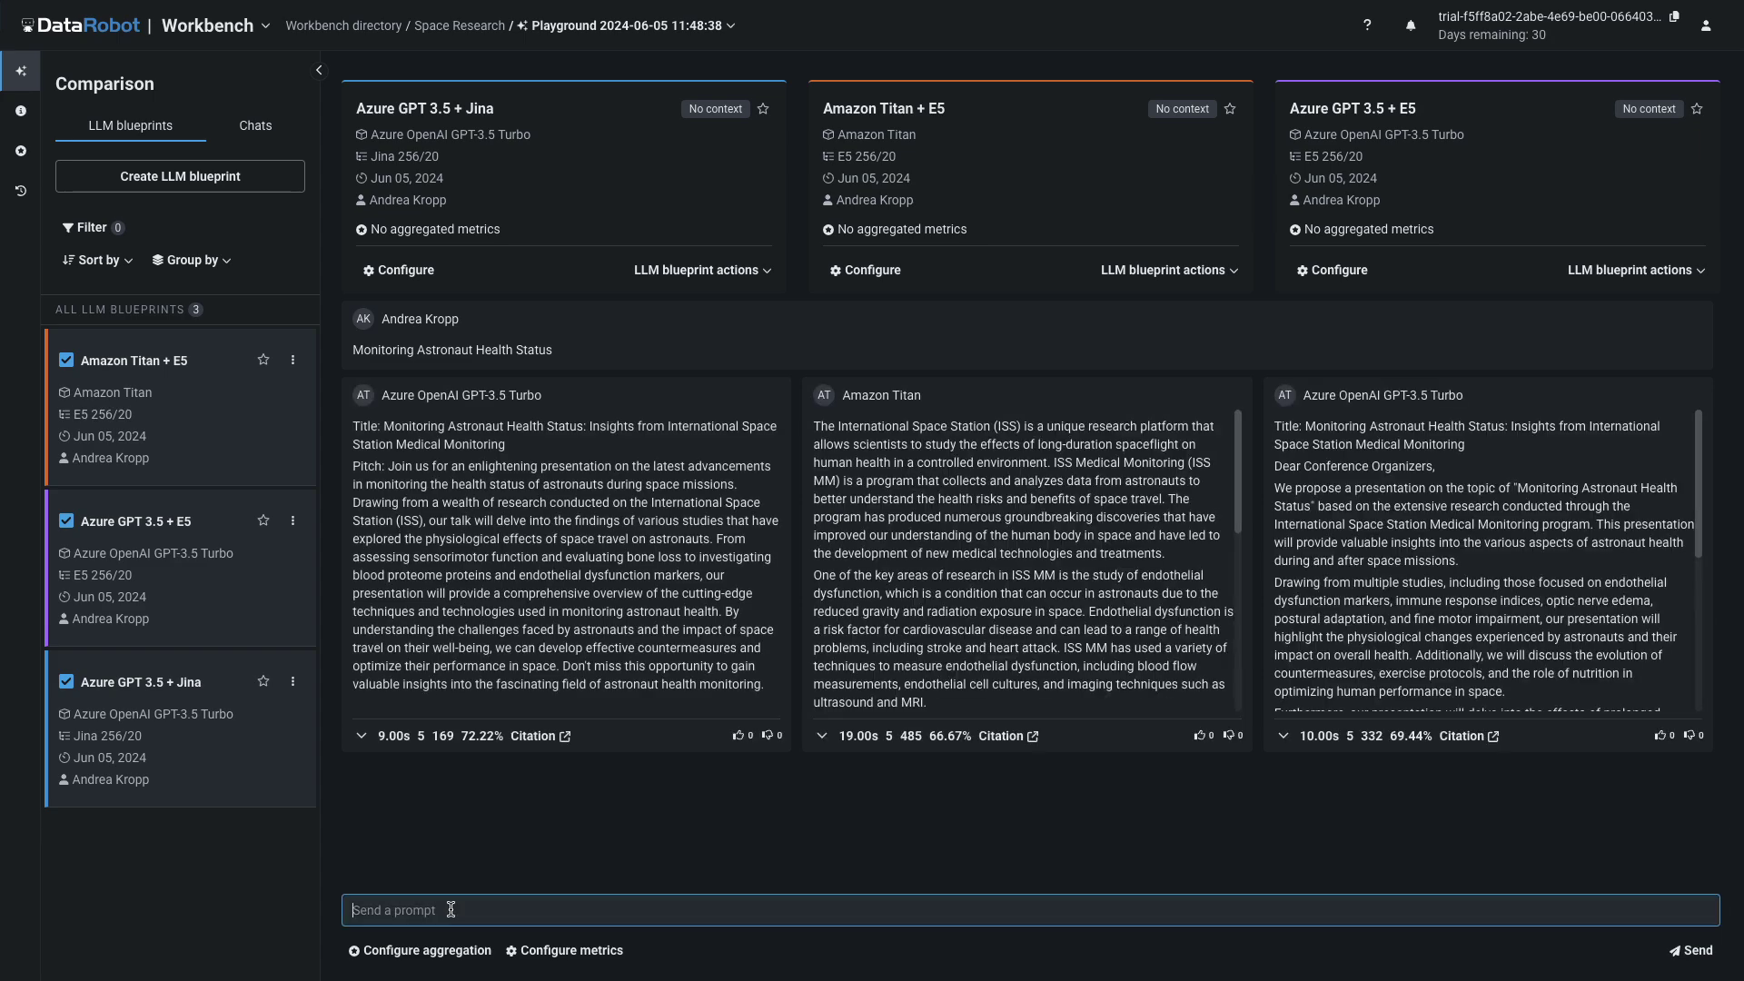
{"action": "type", "text": "Applications of ISS Science Results on Earth"}
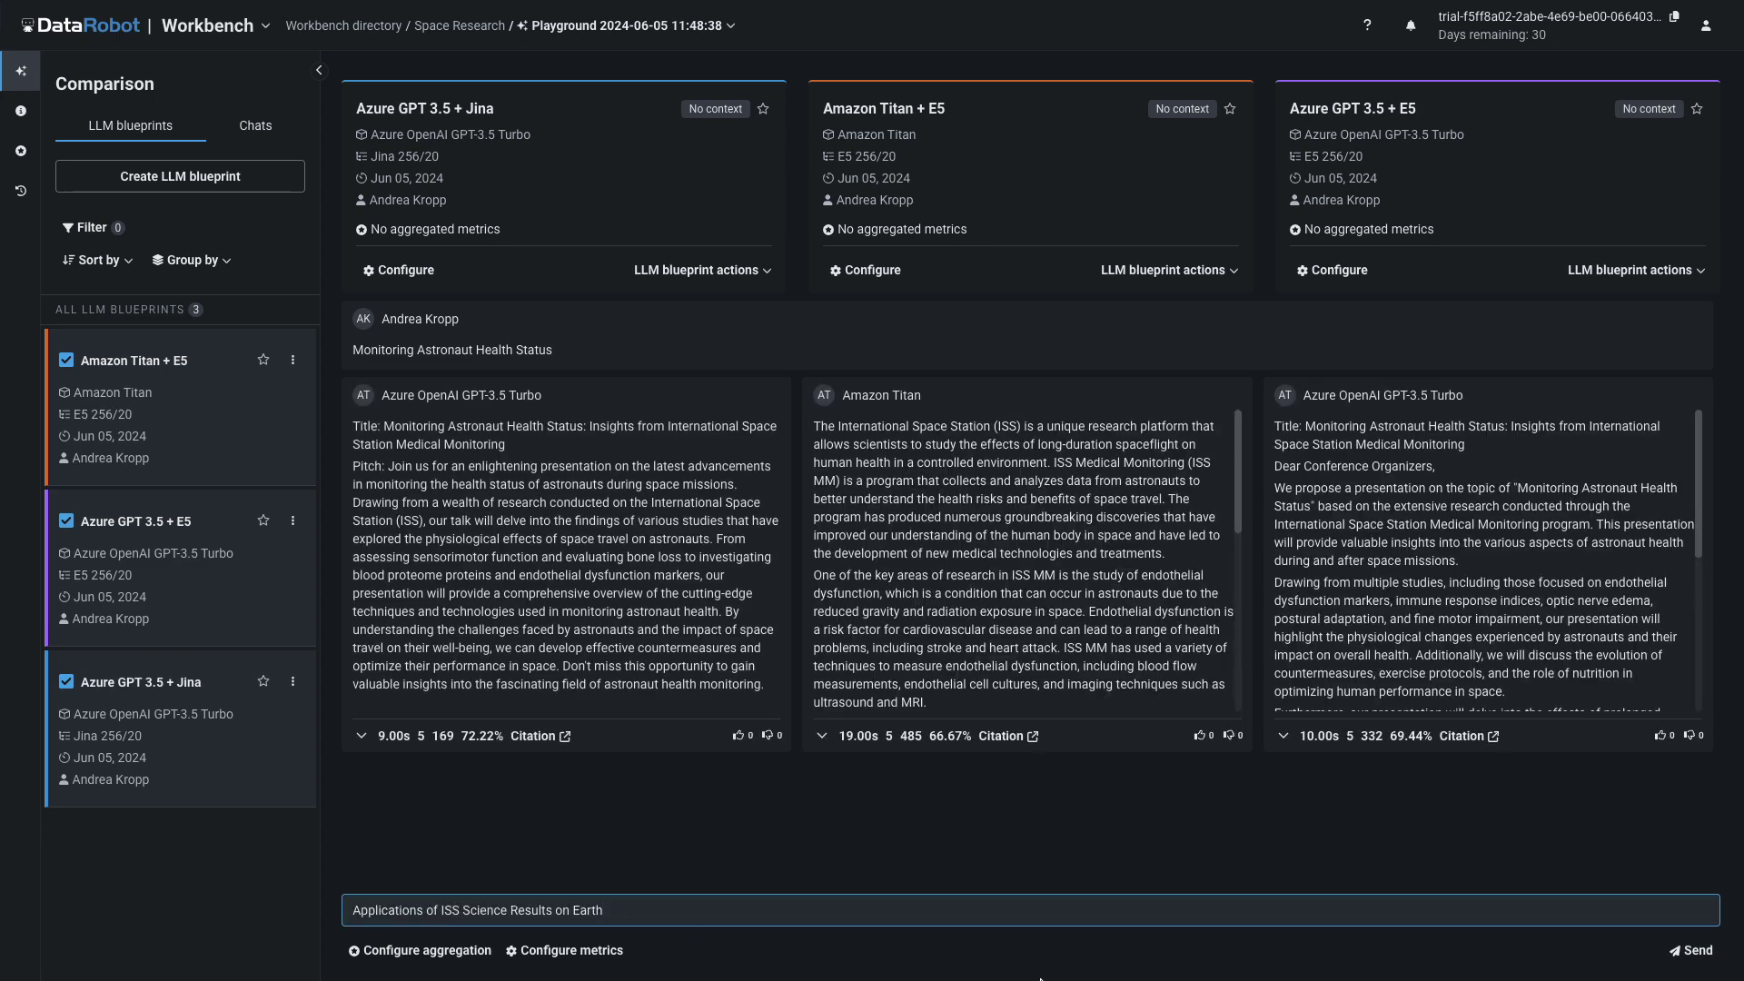
{"action": "left_click", "coordinate": [1692, 950]}
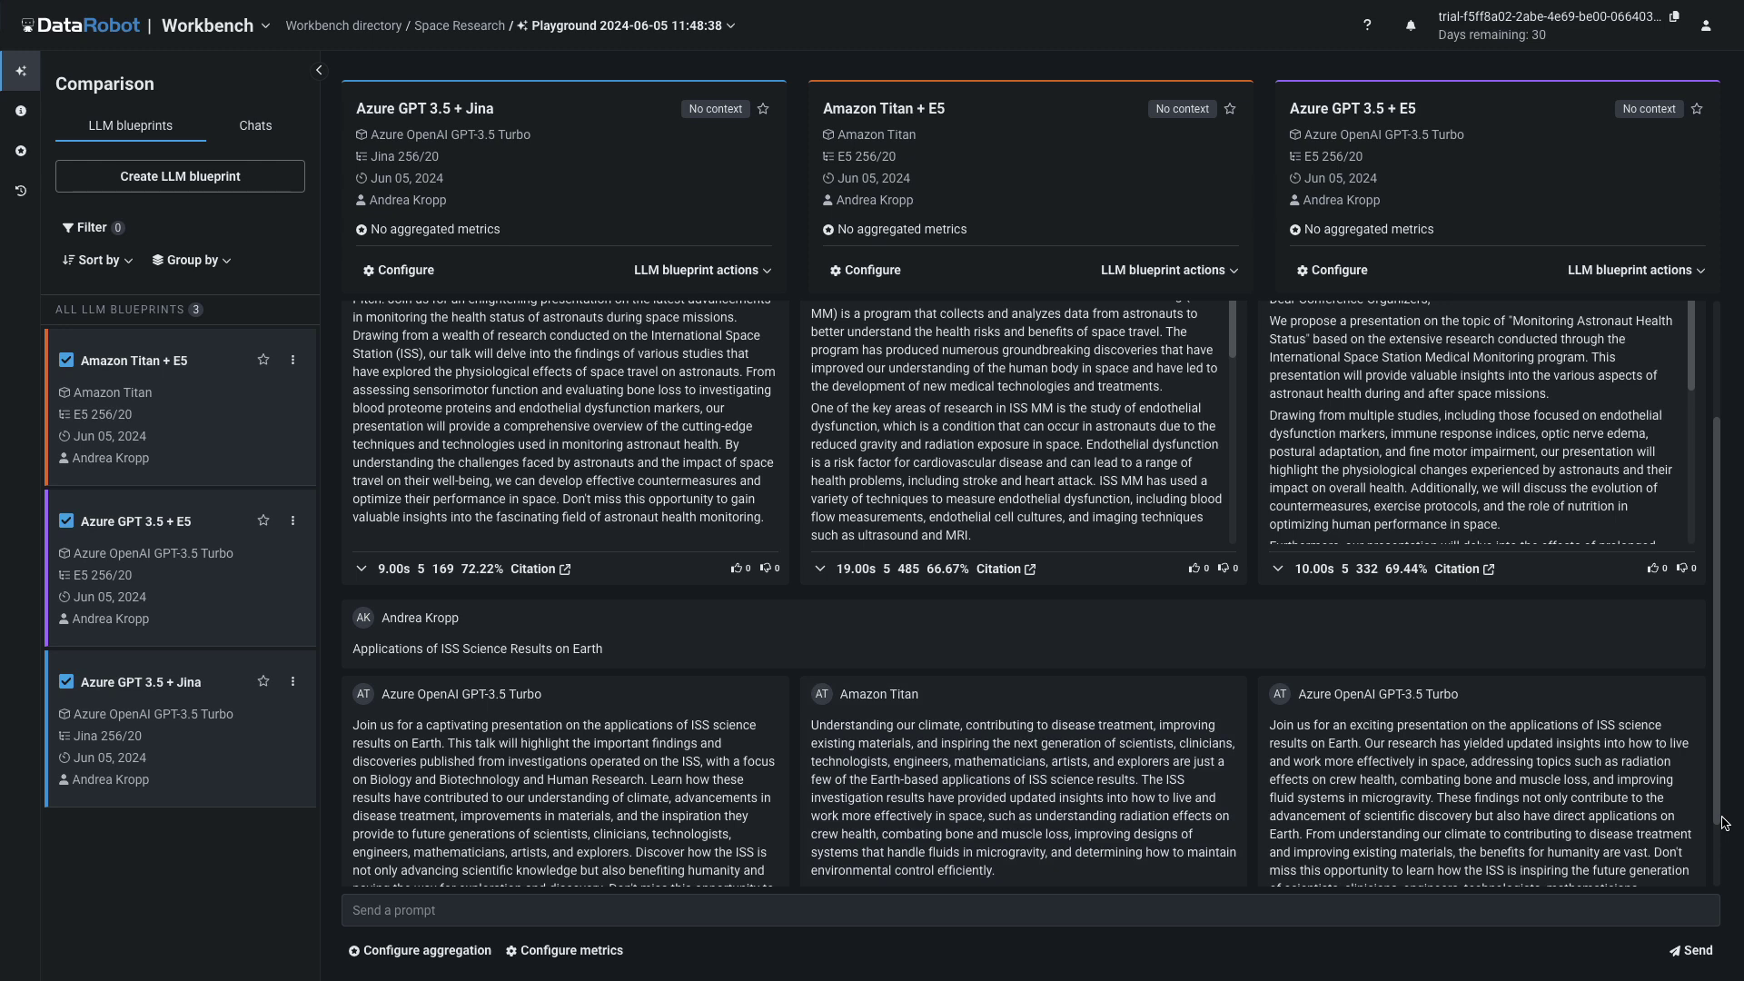
{"action": "scroll", "coordinate": [1716, 828], "scroll_direction": "down", "scroll_amount": 1}
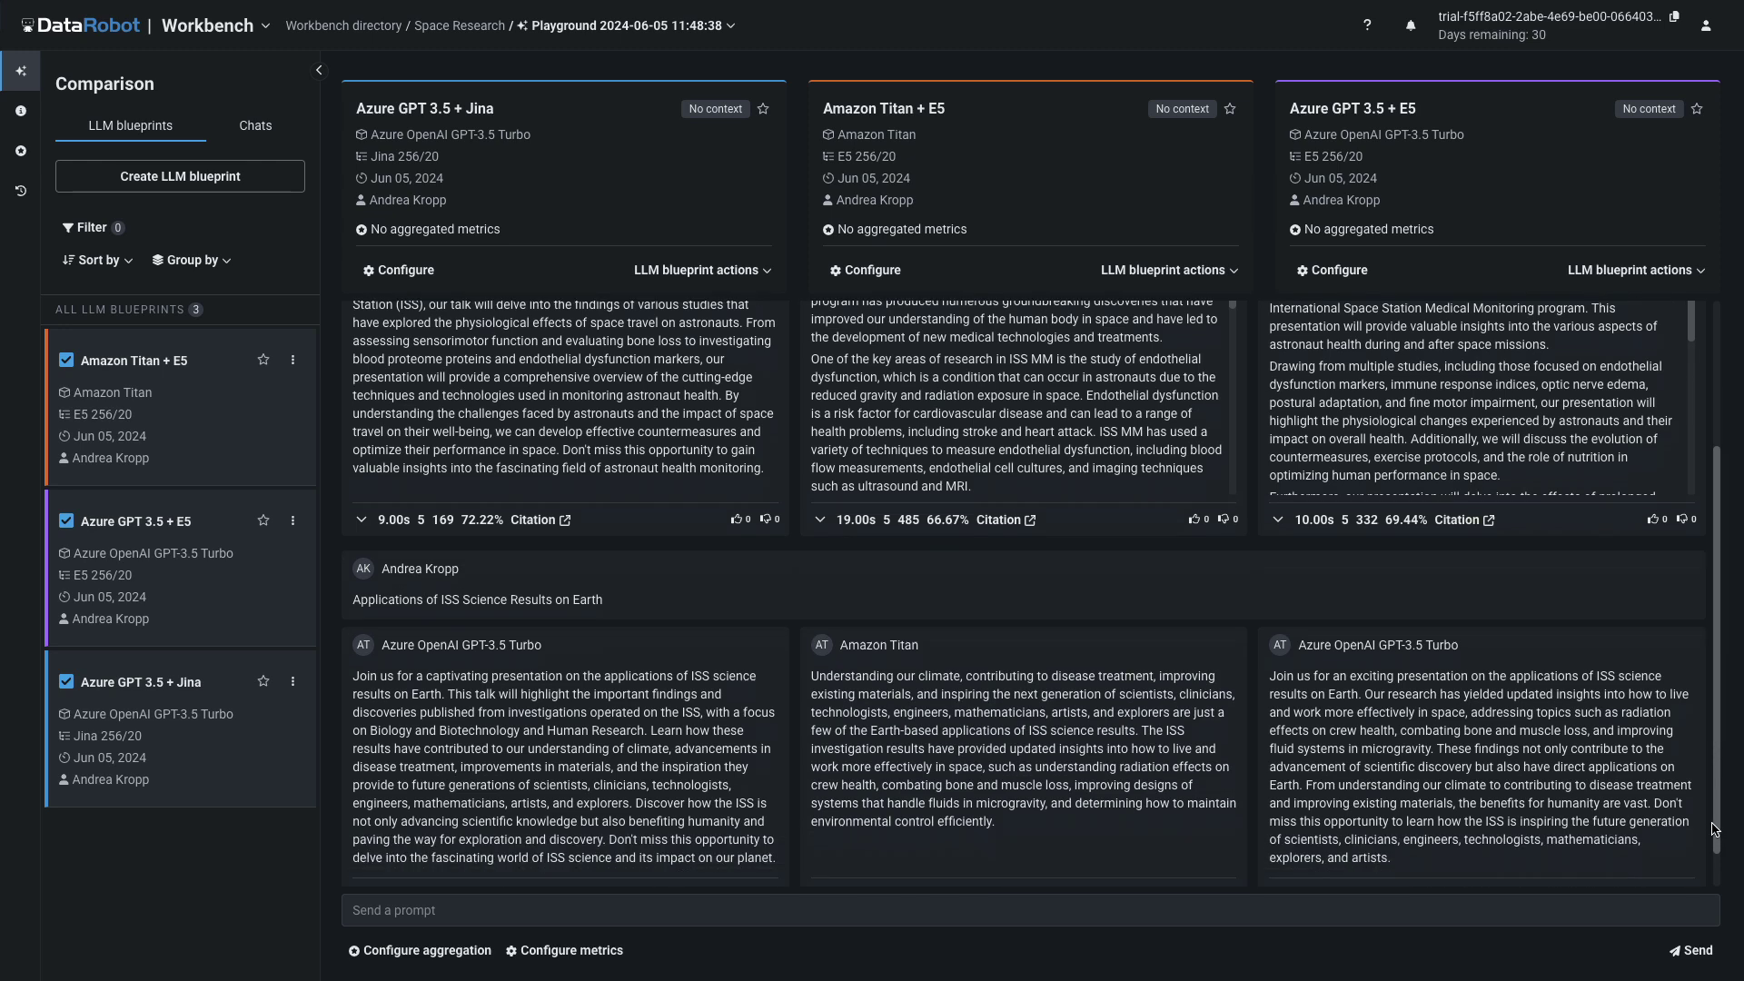
{"action": "scroll", "coordinate": [1715, 828], "scroll_direction": "down", "scroll_amount": 1}
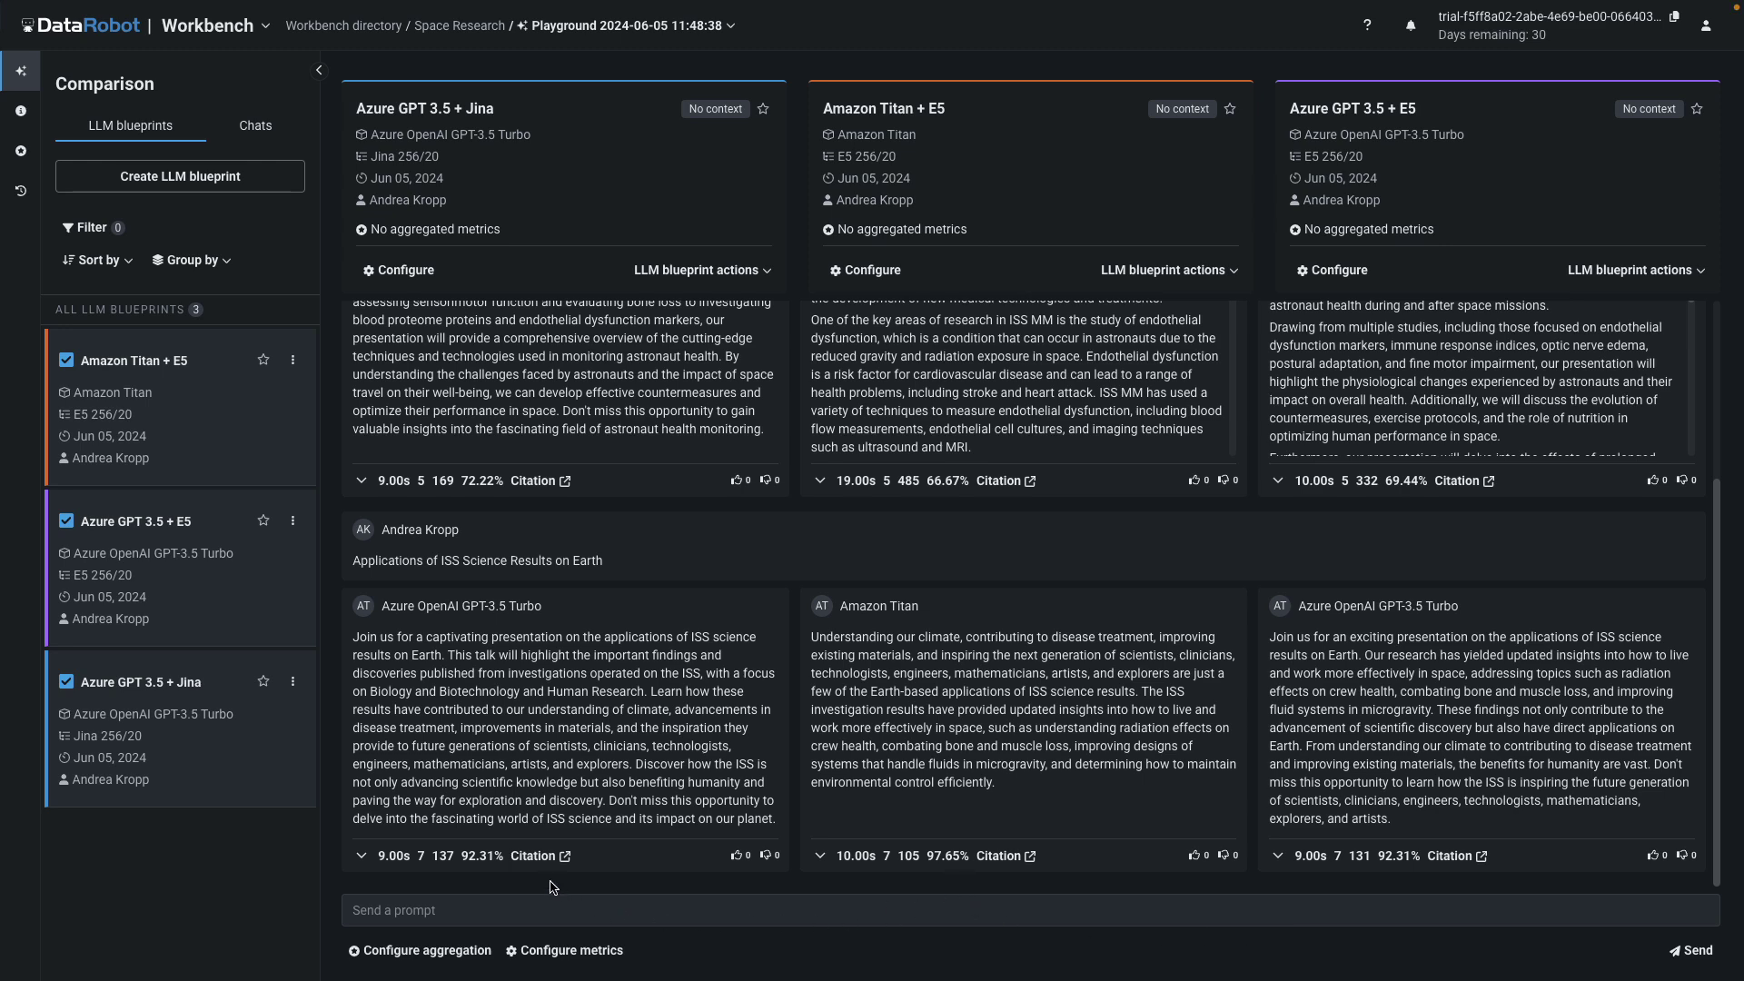
- Expand the Azure GPT 3.5 + E5 answer's full metrics and open its citations
{"action": "left_click", "coordinate": [1278, 857]}
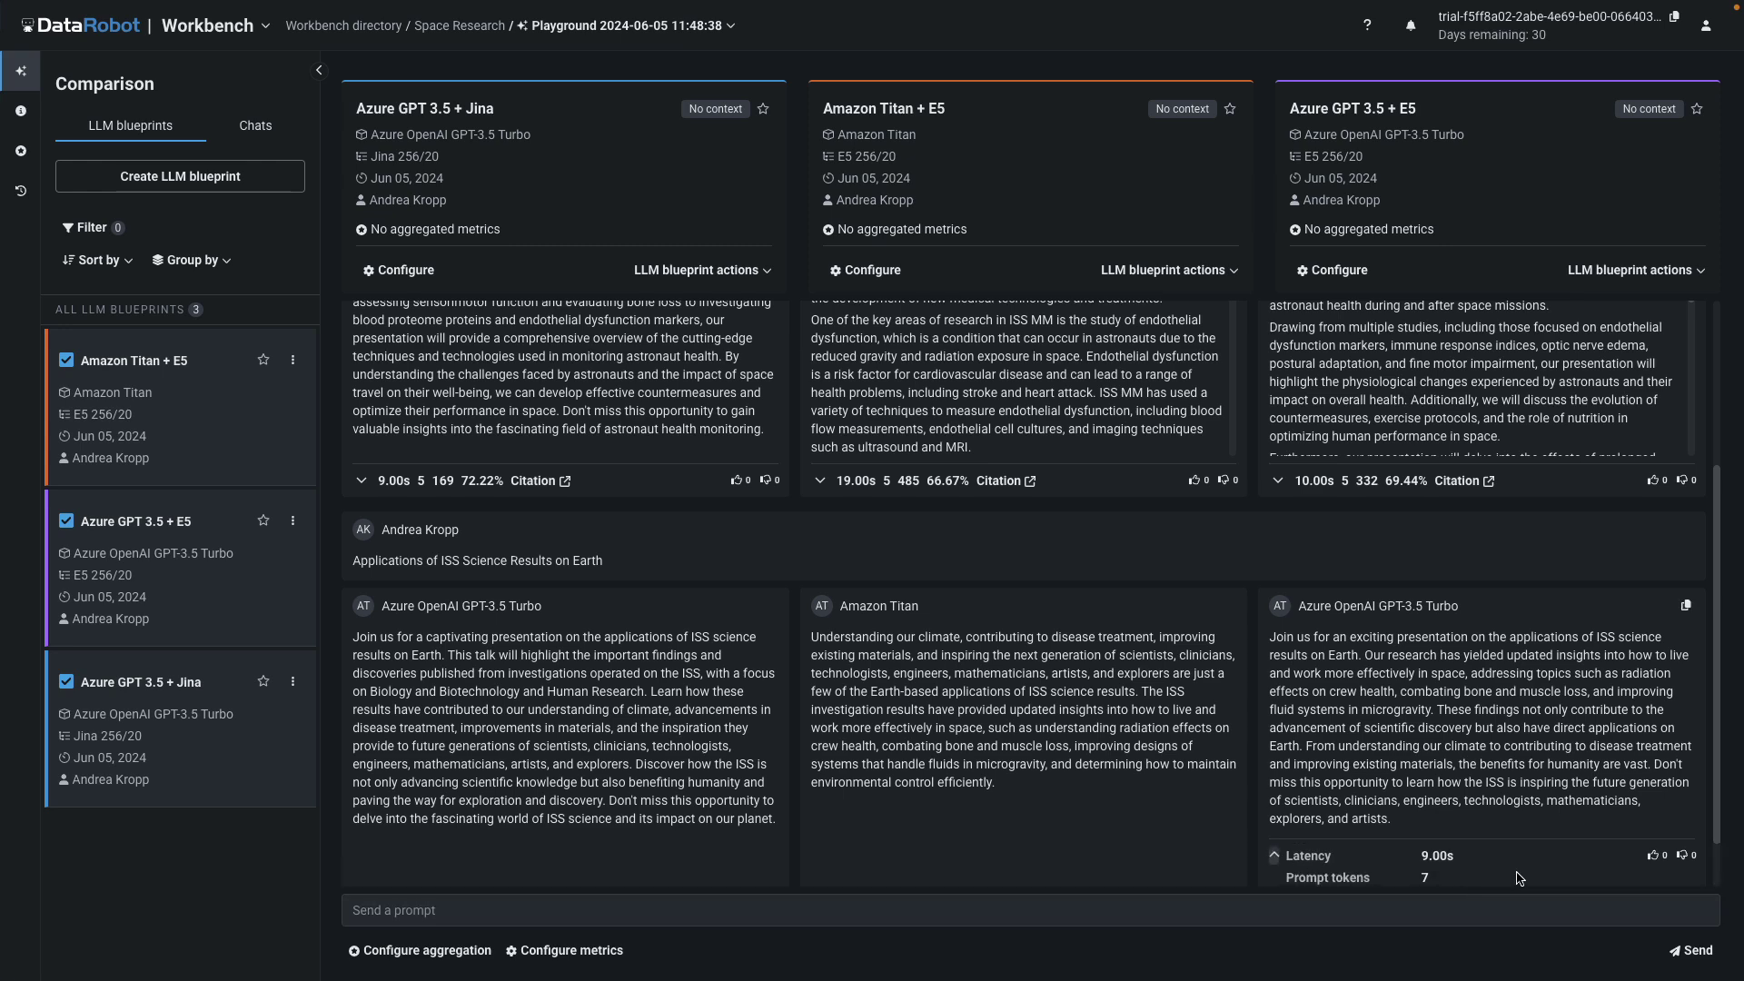
{"action": "left_click_drag", "start_coordinate": [1717, 773], "coordinate": [1717, 826]}
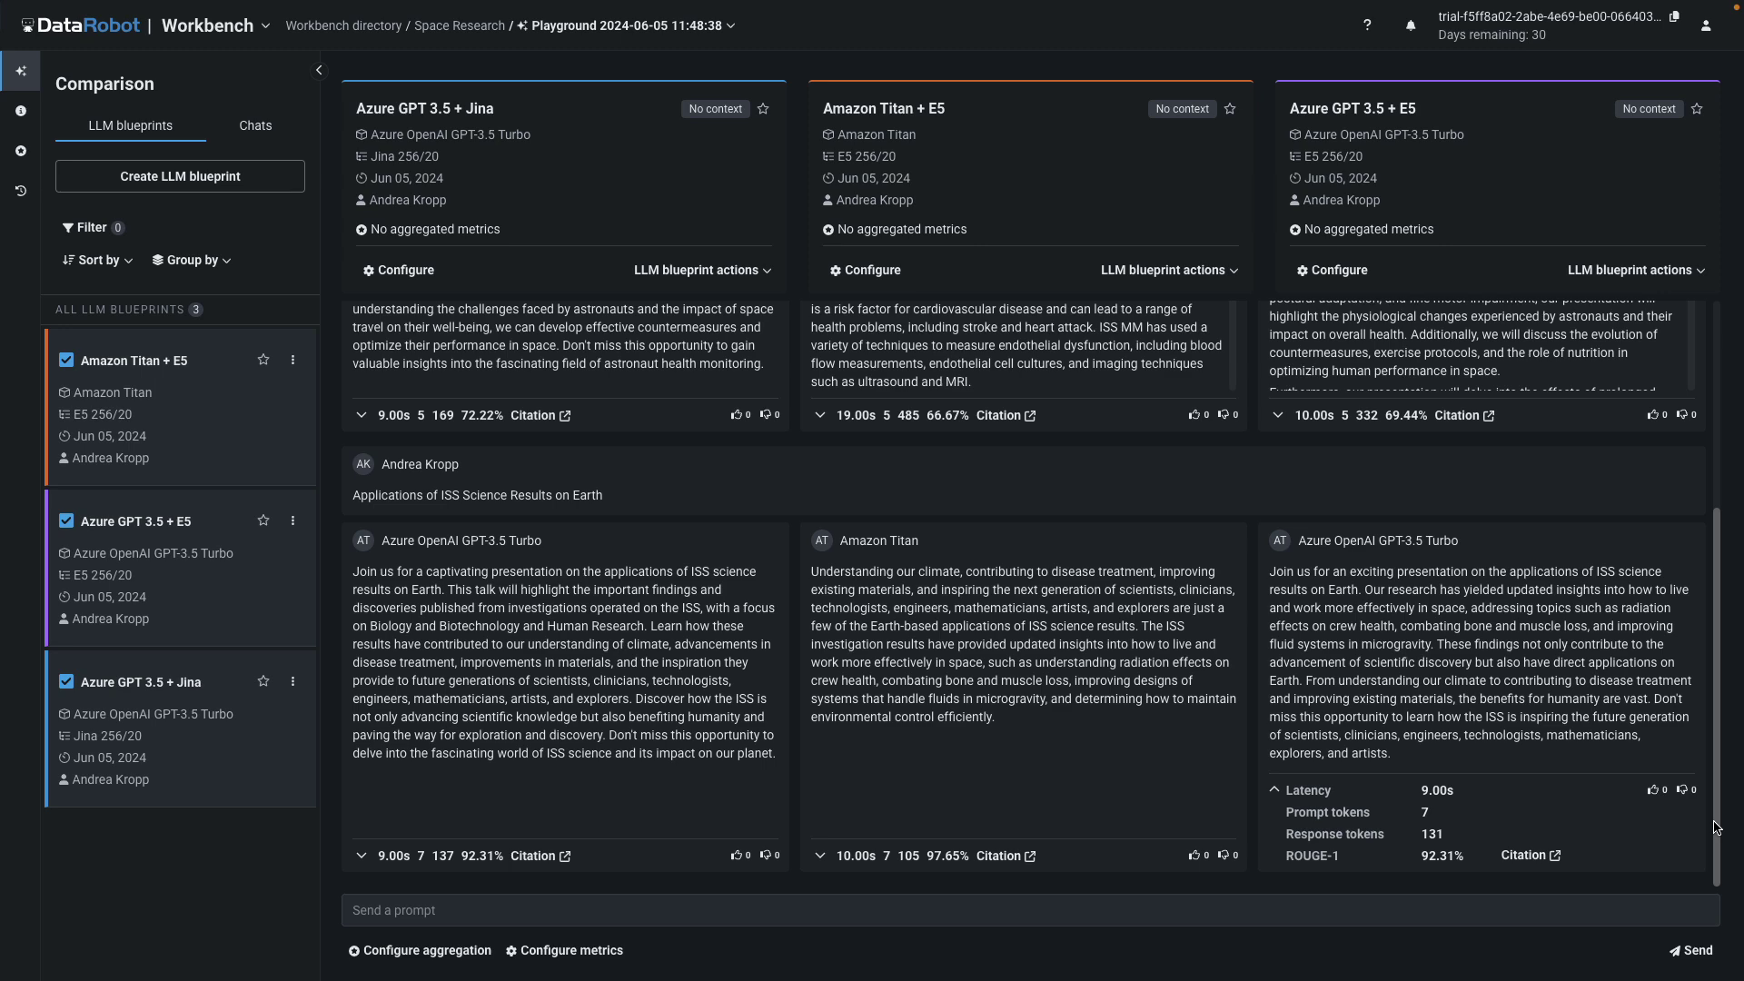
{"action": "left_click", "coordinate": [1532, 856]}
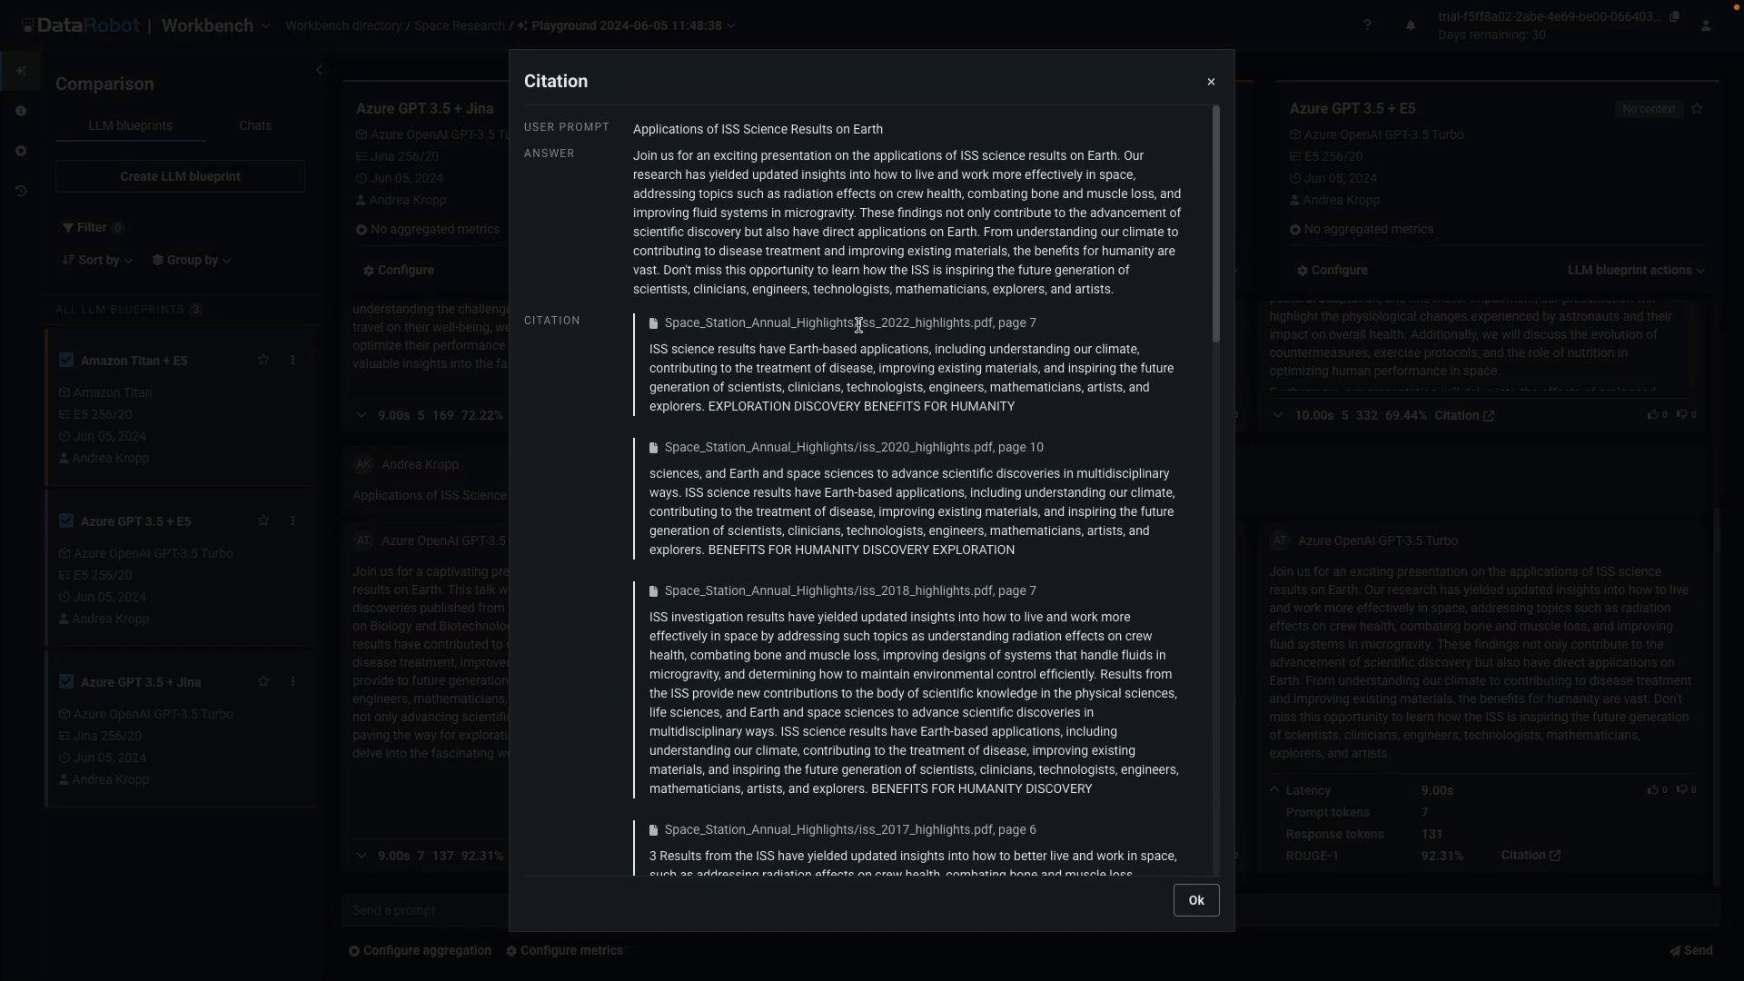
- Review the cited iss_2022_highlights.pdf and iss_2020_highlights.pdf passages, then close the Citation dialog
{"action": "left_click_drag", "start_coordinate": [859, 324], "coordinate": [1047, 332]}
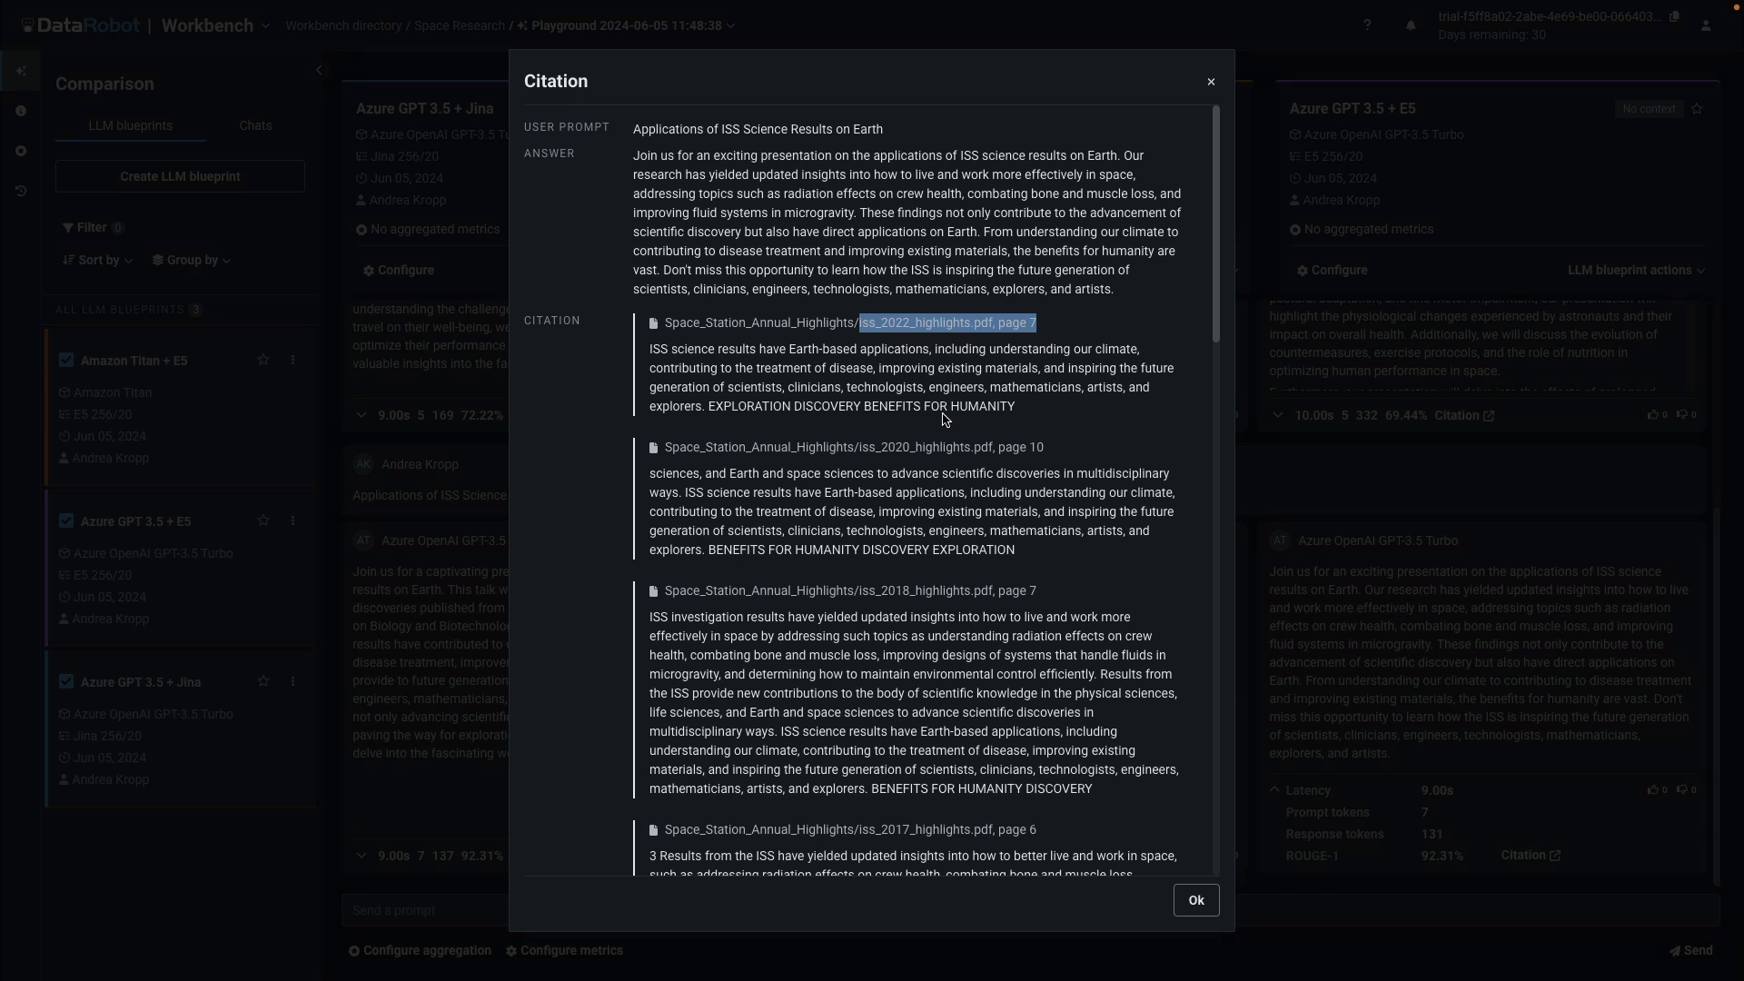
{"action": "left_click_drag", "start_coordinate": [860, 447], "coordinate": [1047, 448]}
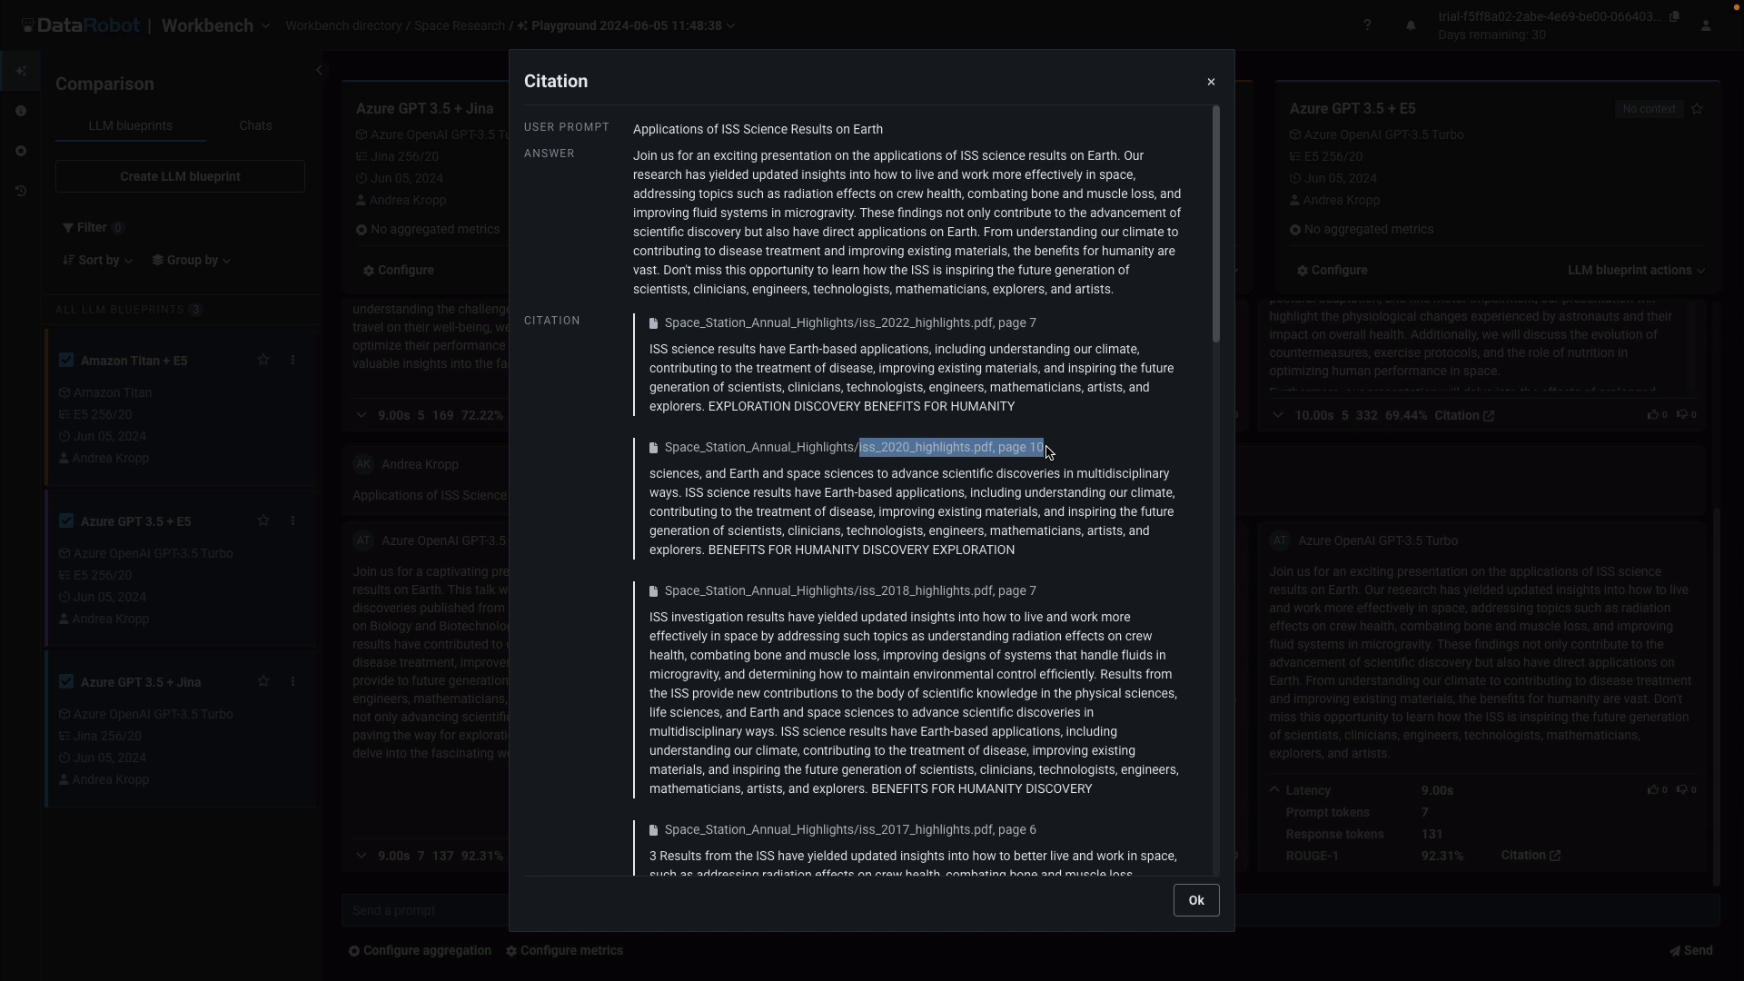
{"action": "left_click_drag", "start_coordinate": [858, 592], "coordinate": [1047, 599]}
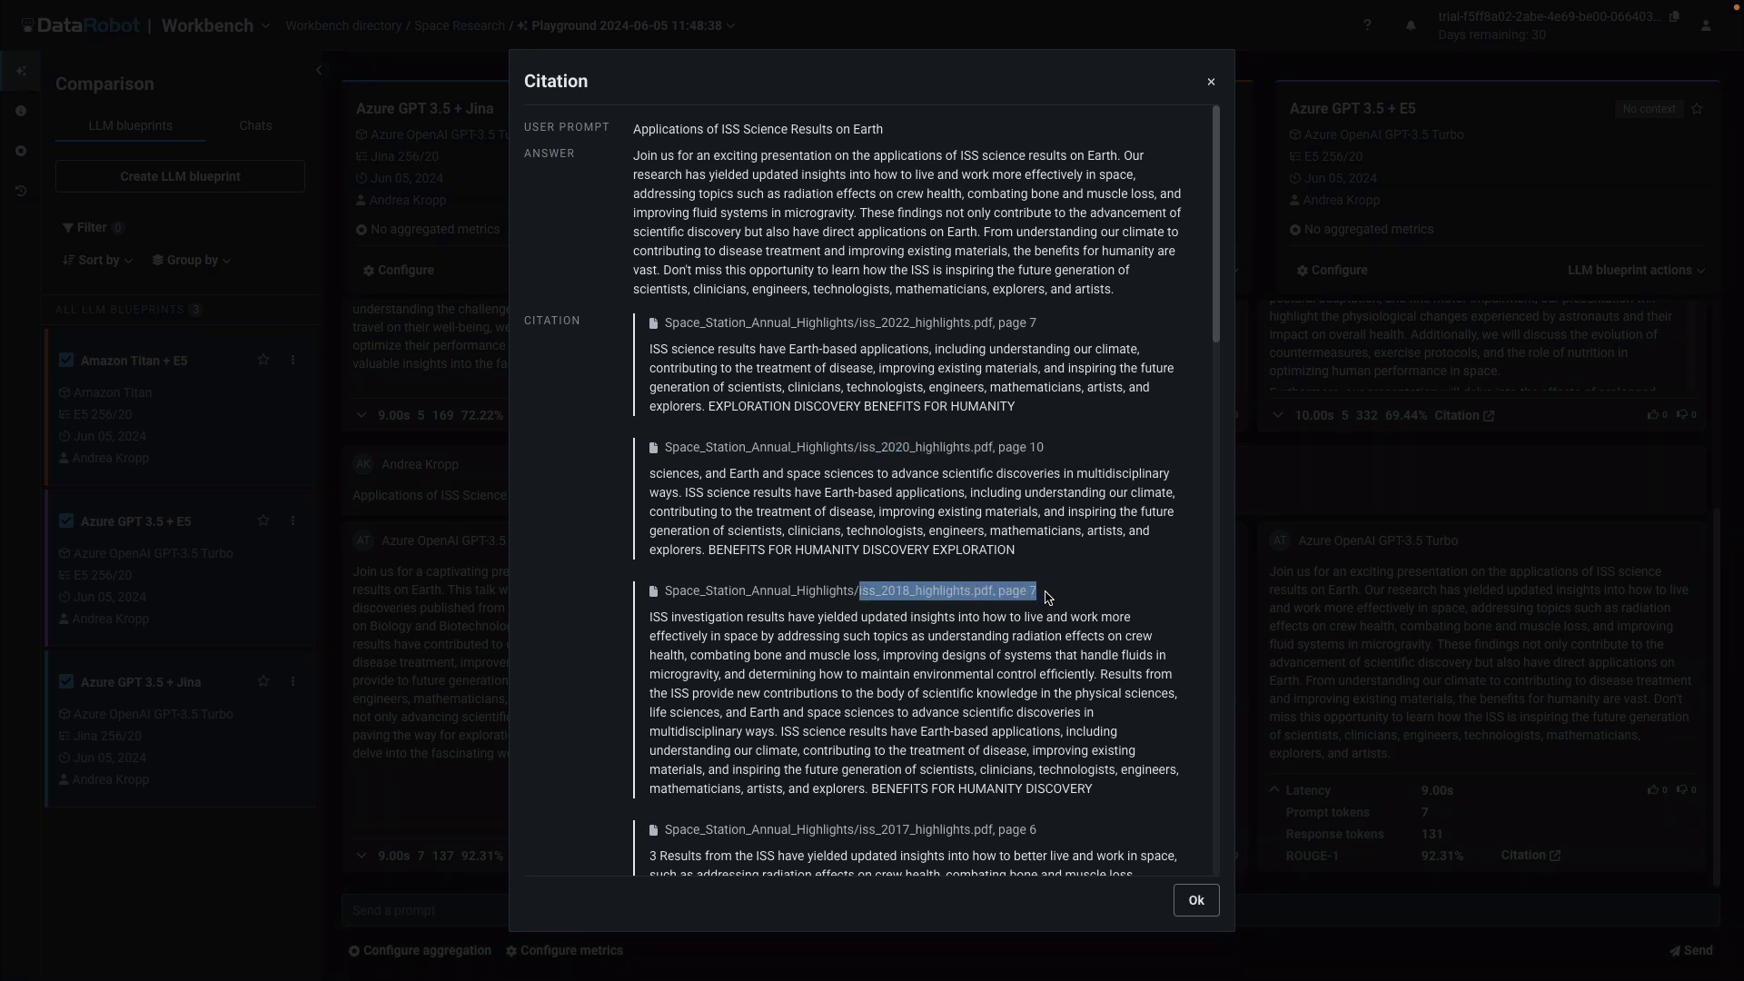
{"action": "left_click", "coordinate": [1088, 680]}
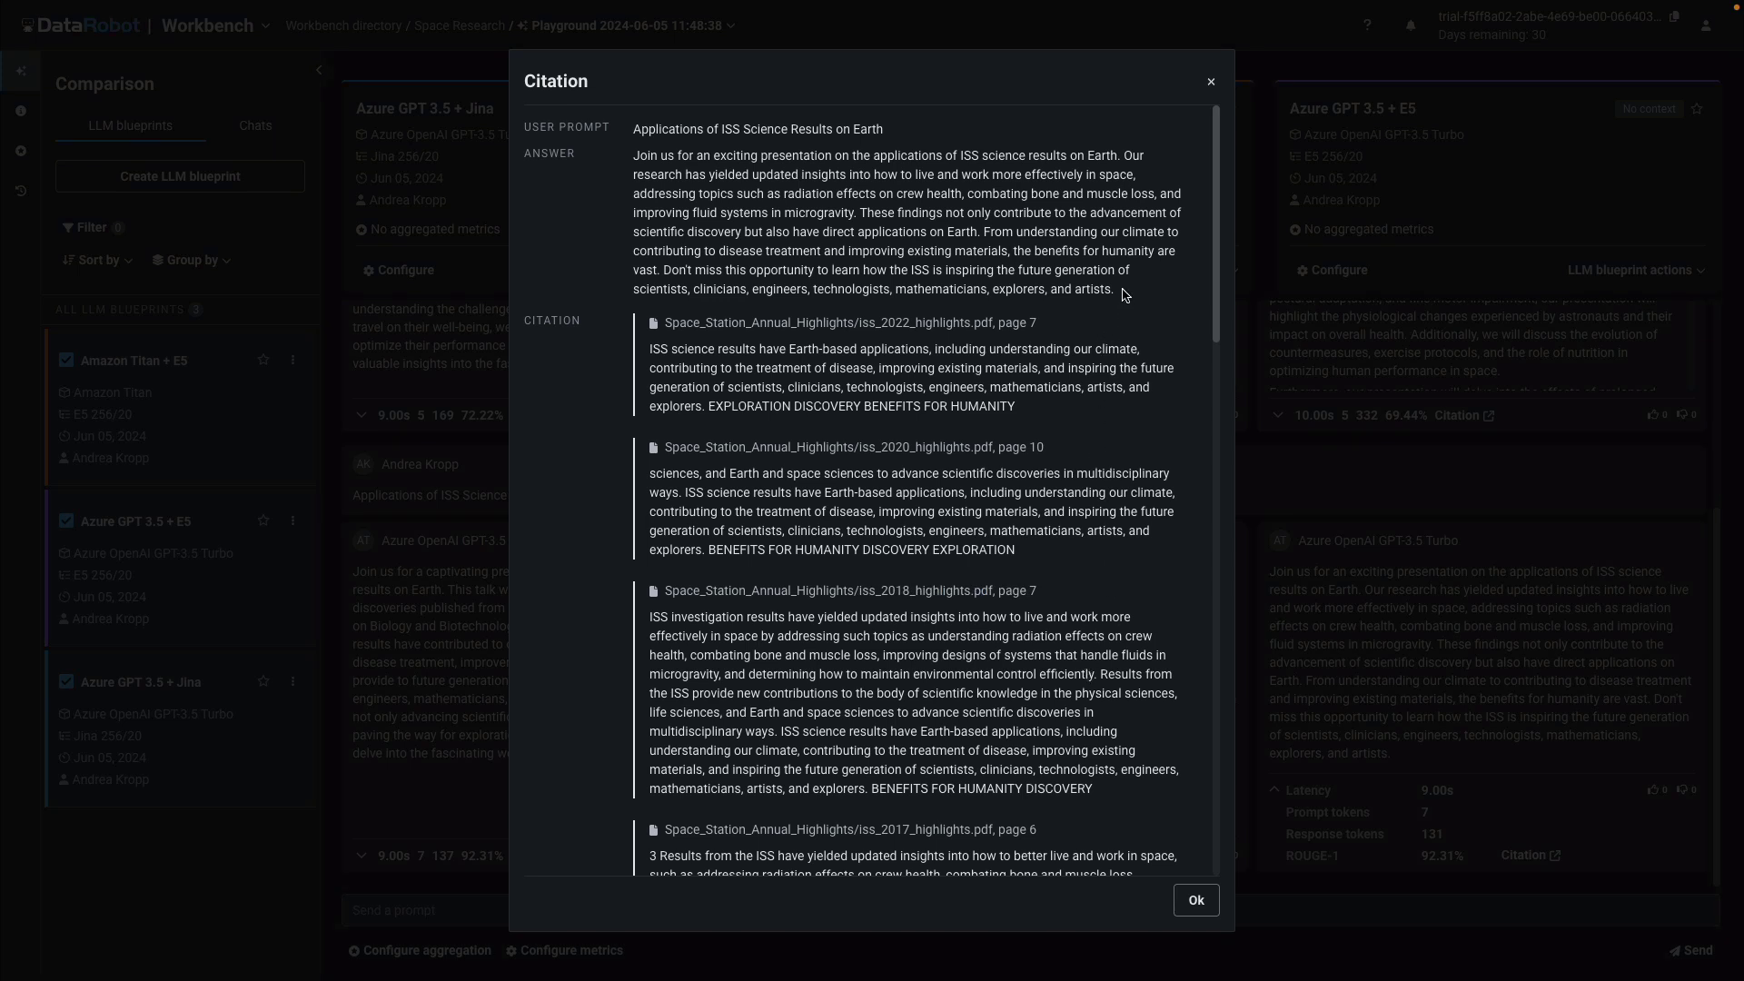
{"action": "left_click_drag", "start_coordinate": [1120, 291], "coordinate": [637, 159]}
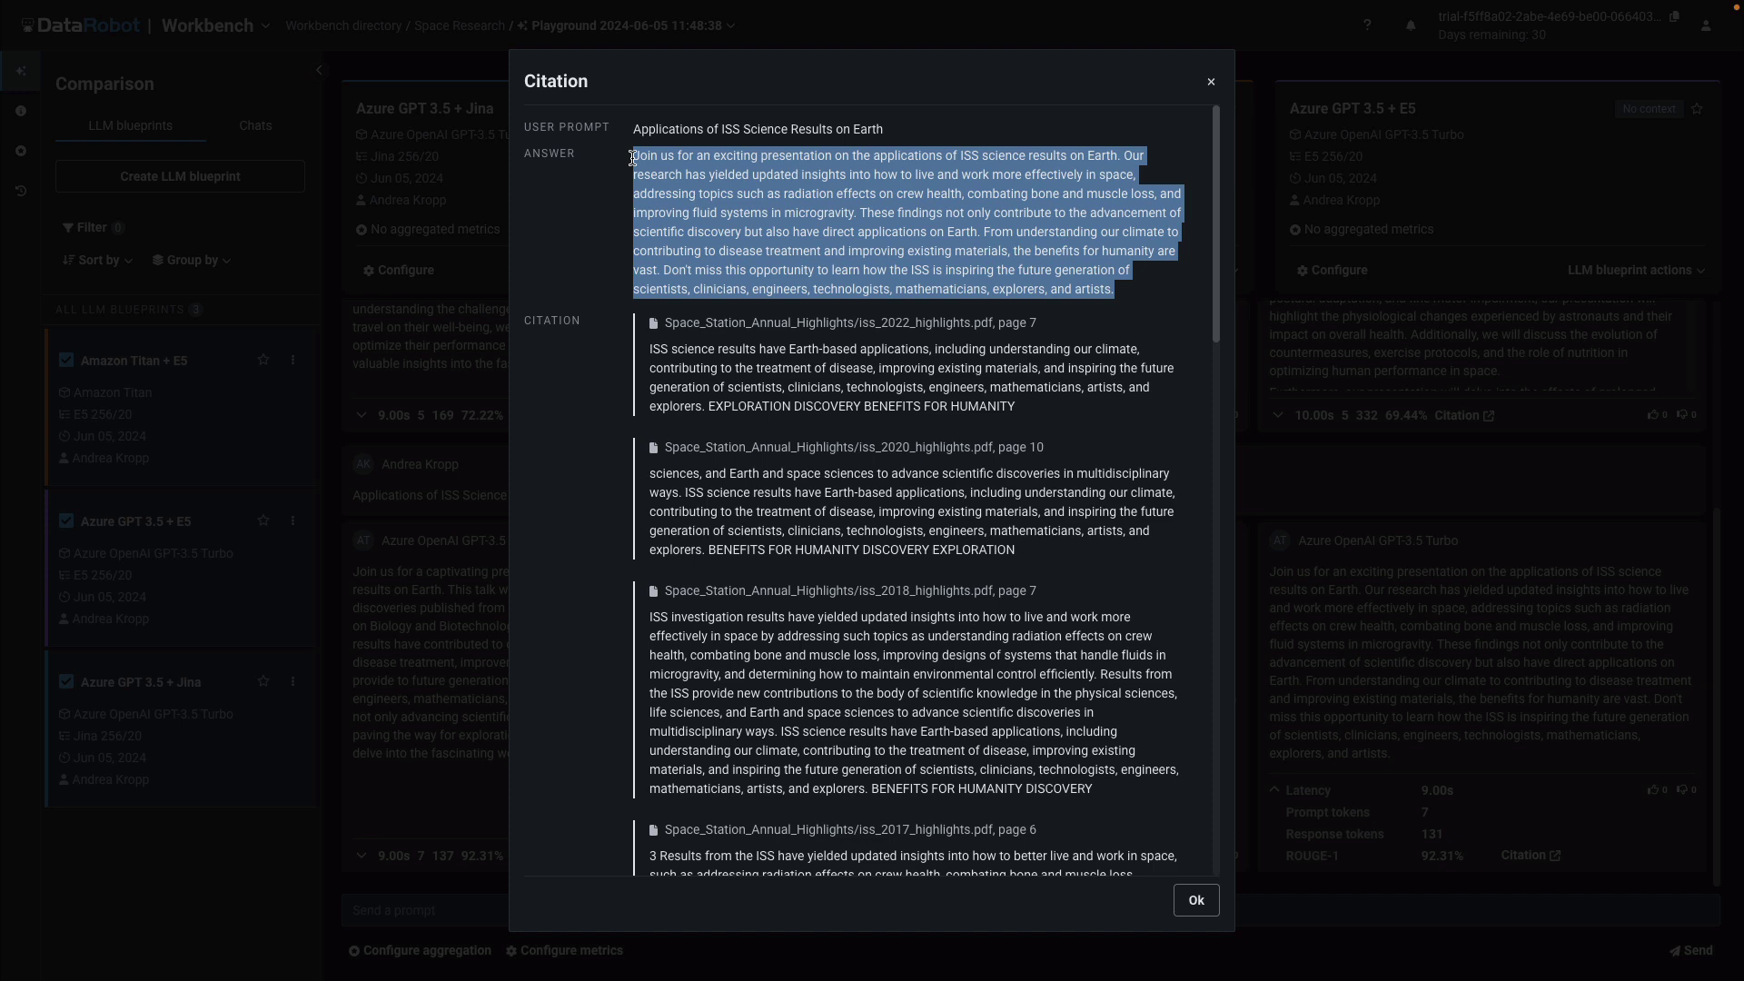
{"action": "left_click", "coordinate": [1132, 294]}
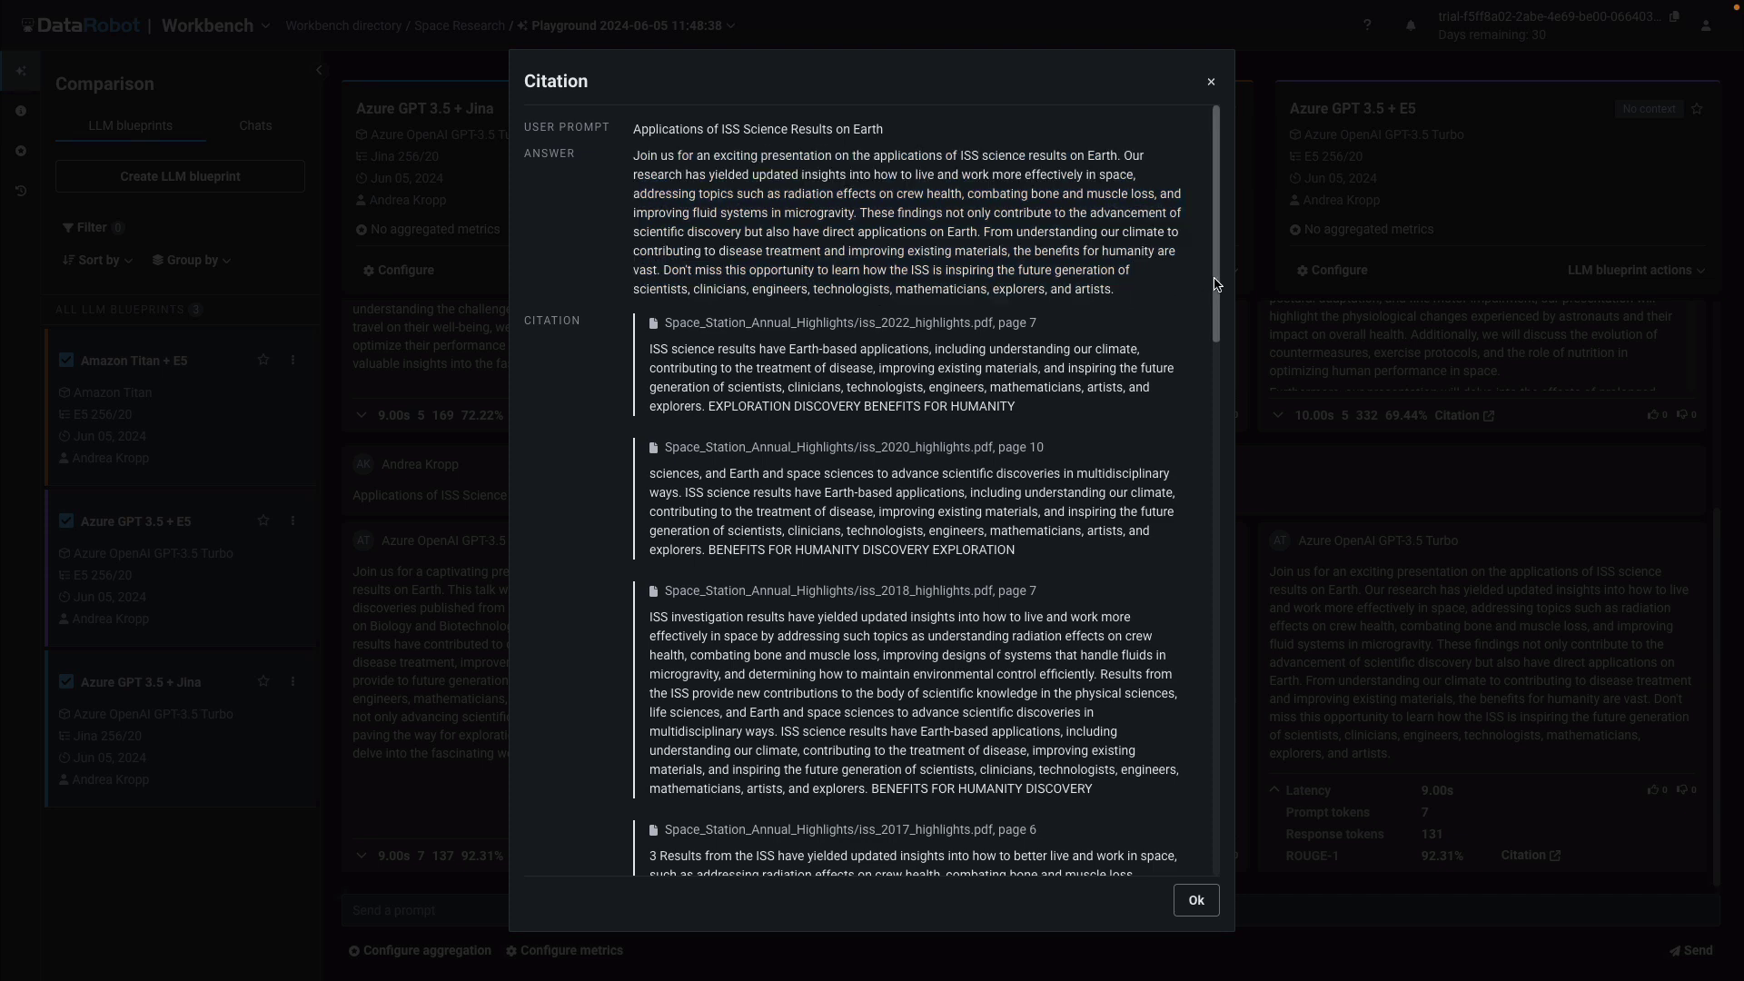
{"action": "left_click_drag", "start_coordinate": [1216, 284], "coordinate": [1218, 544]}
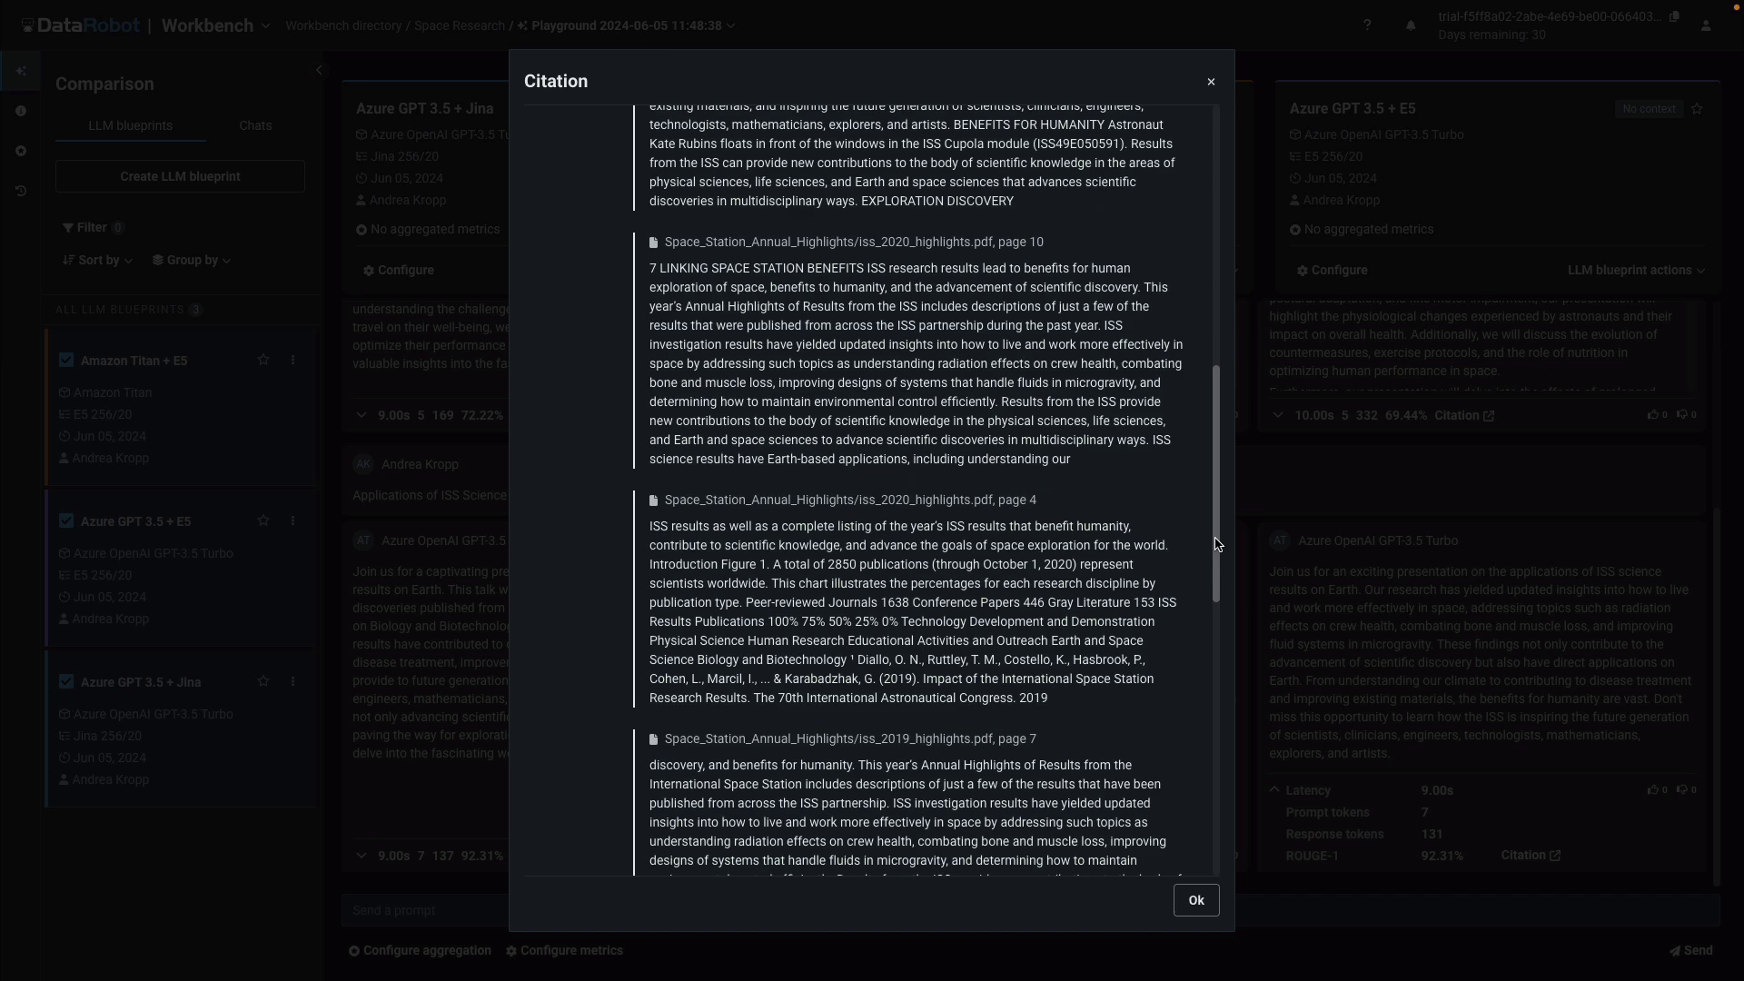
{"action": "left_click_drag", "start_coordinate": [1218, 544], "coordinate": [1220, 661]}
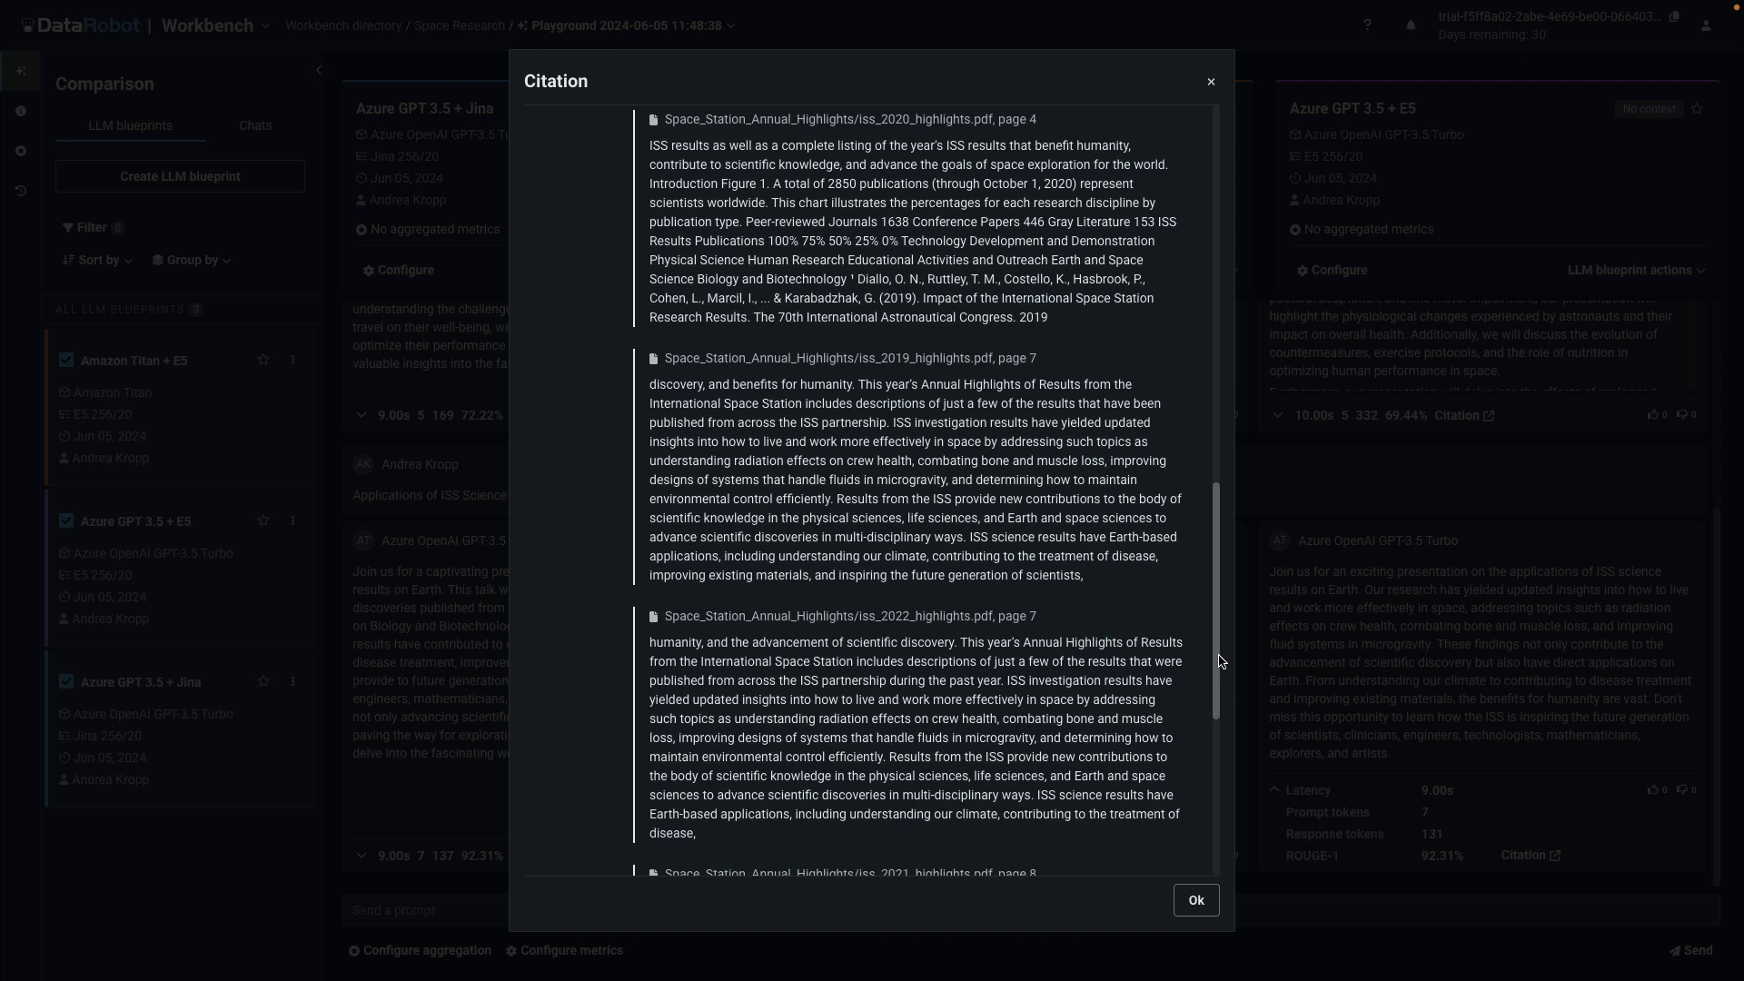
{"action": "left_click_drag", "start_coordinate": [1220, 660], "coordinate": [1220, 663]}
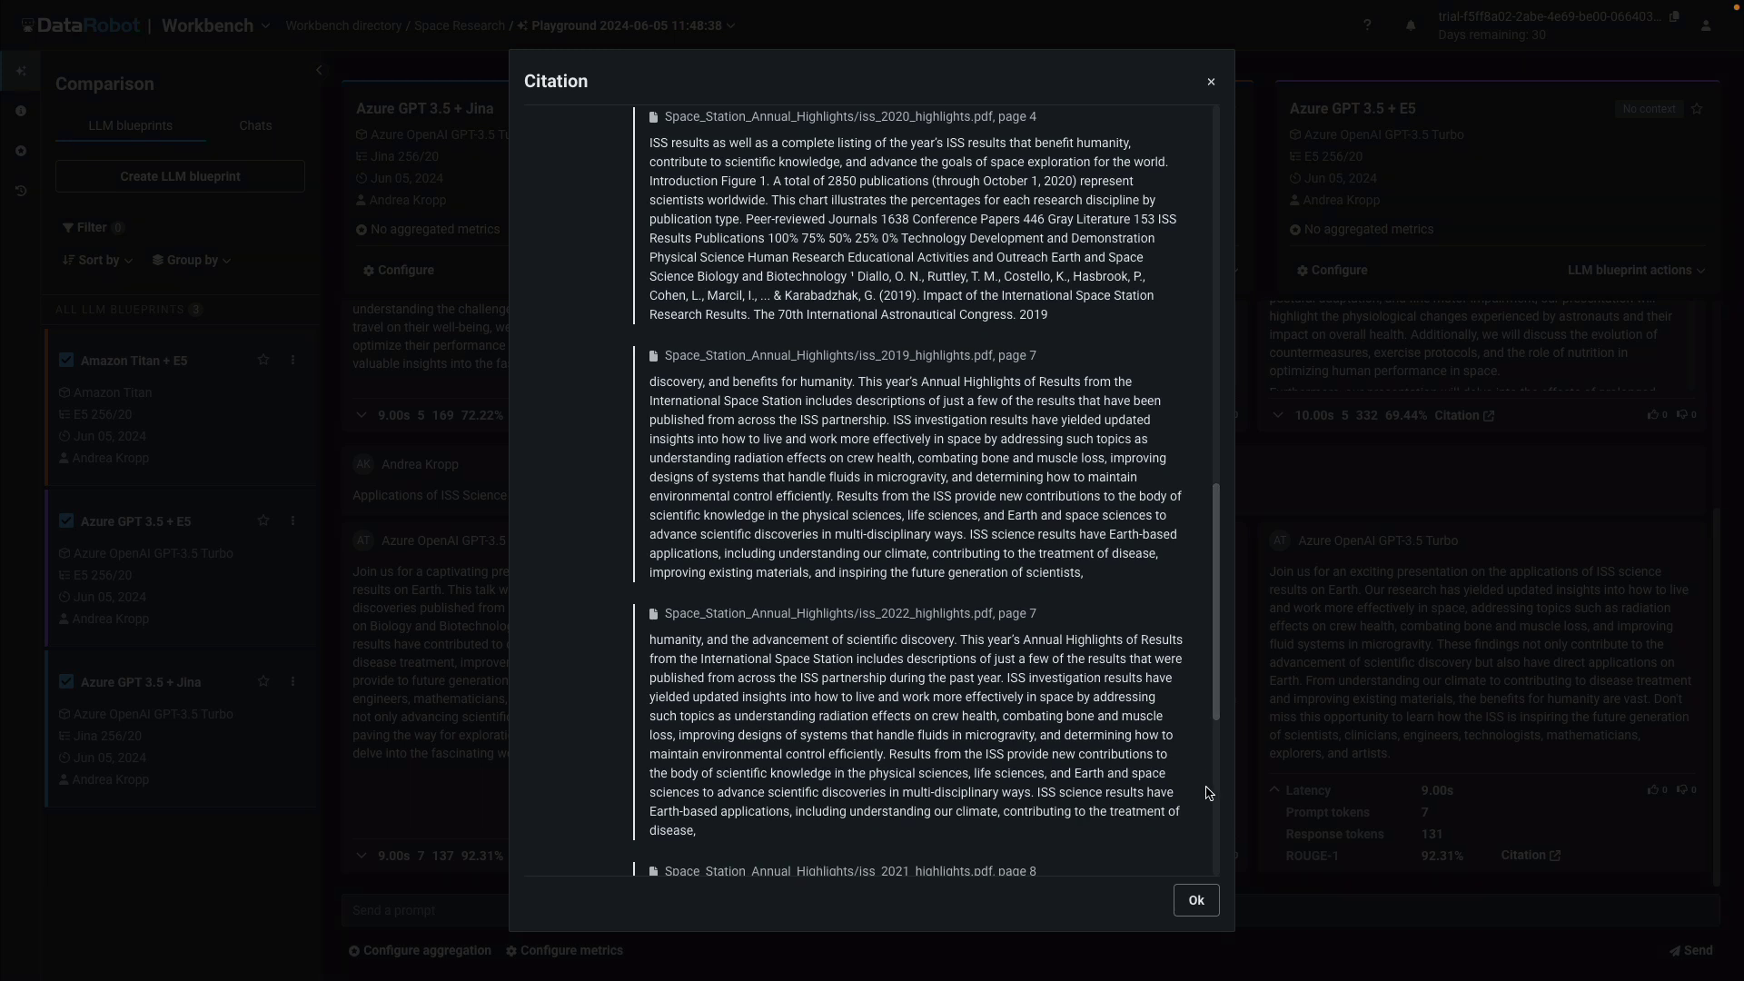
{"action": "left_click", "coordinate": [1197, 901]}
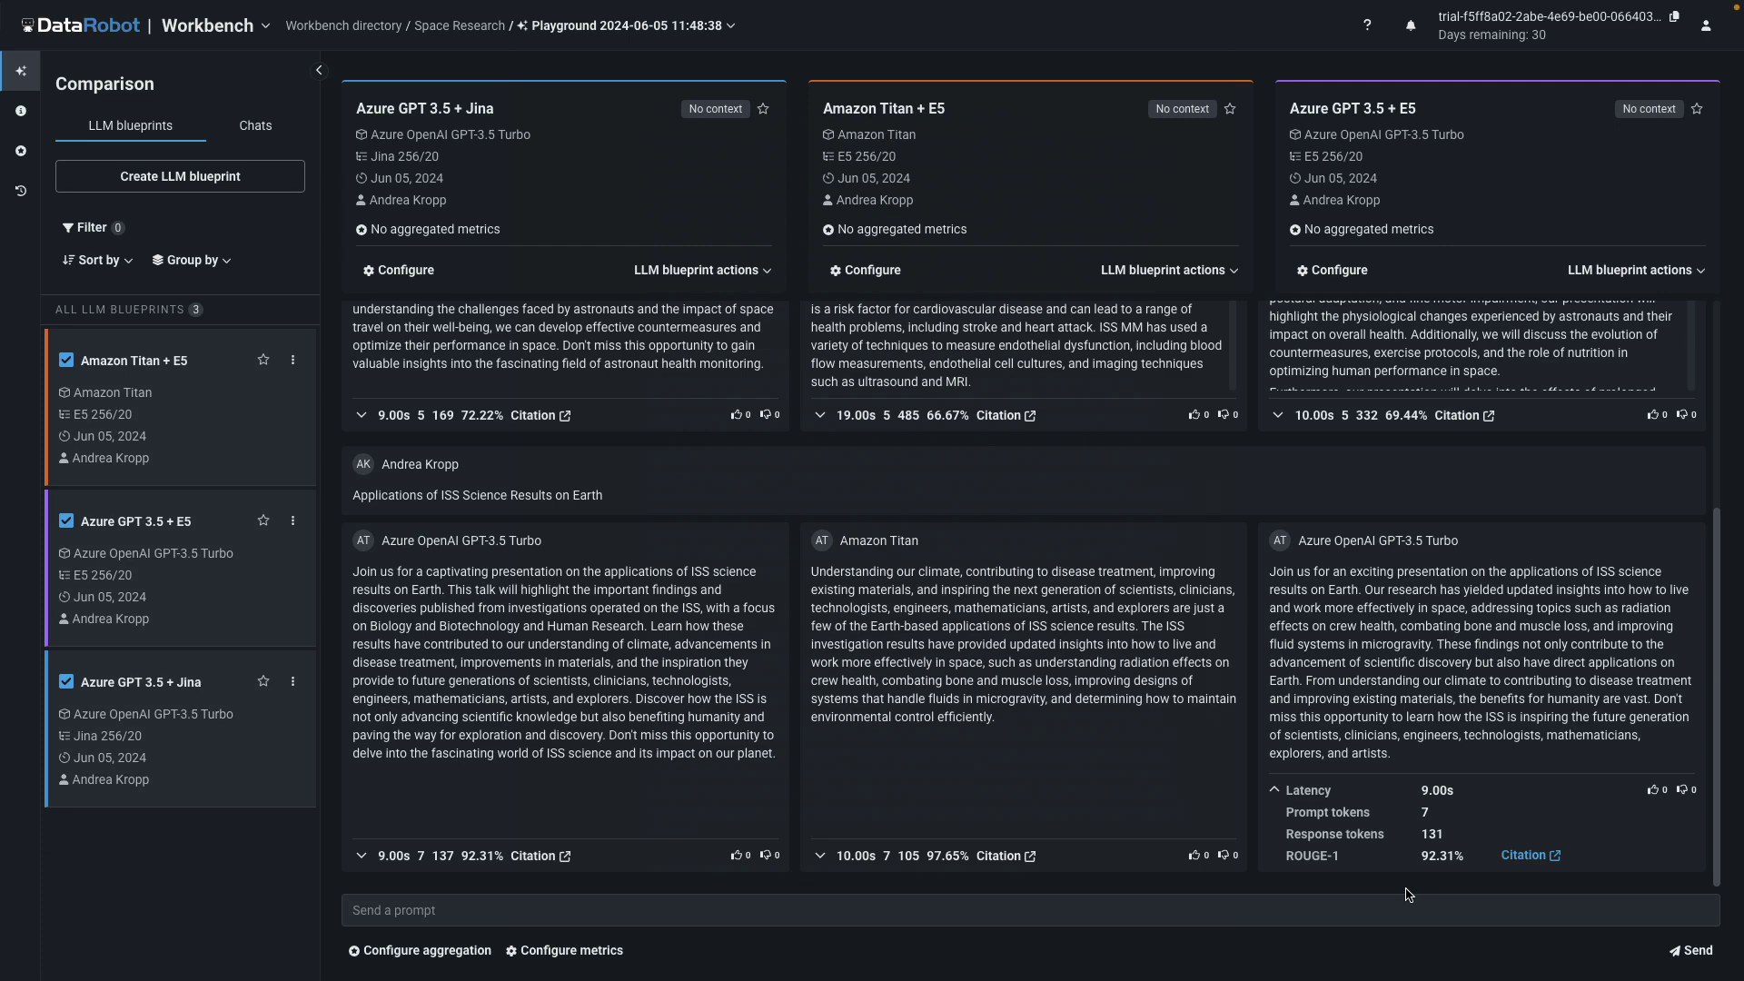
- Expand the Azure GPT 3.5 + E5 answer's metrics to see latency, token counts and ROUGE-1 69.44%
{"action": "left_click", "coordinate": [1278, 416]}
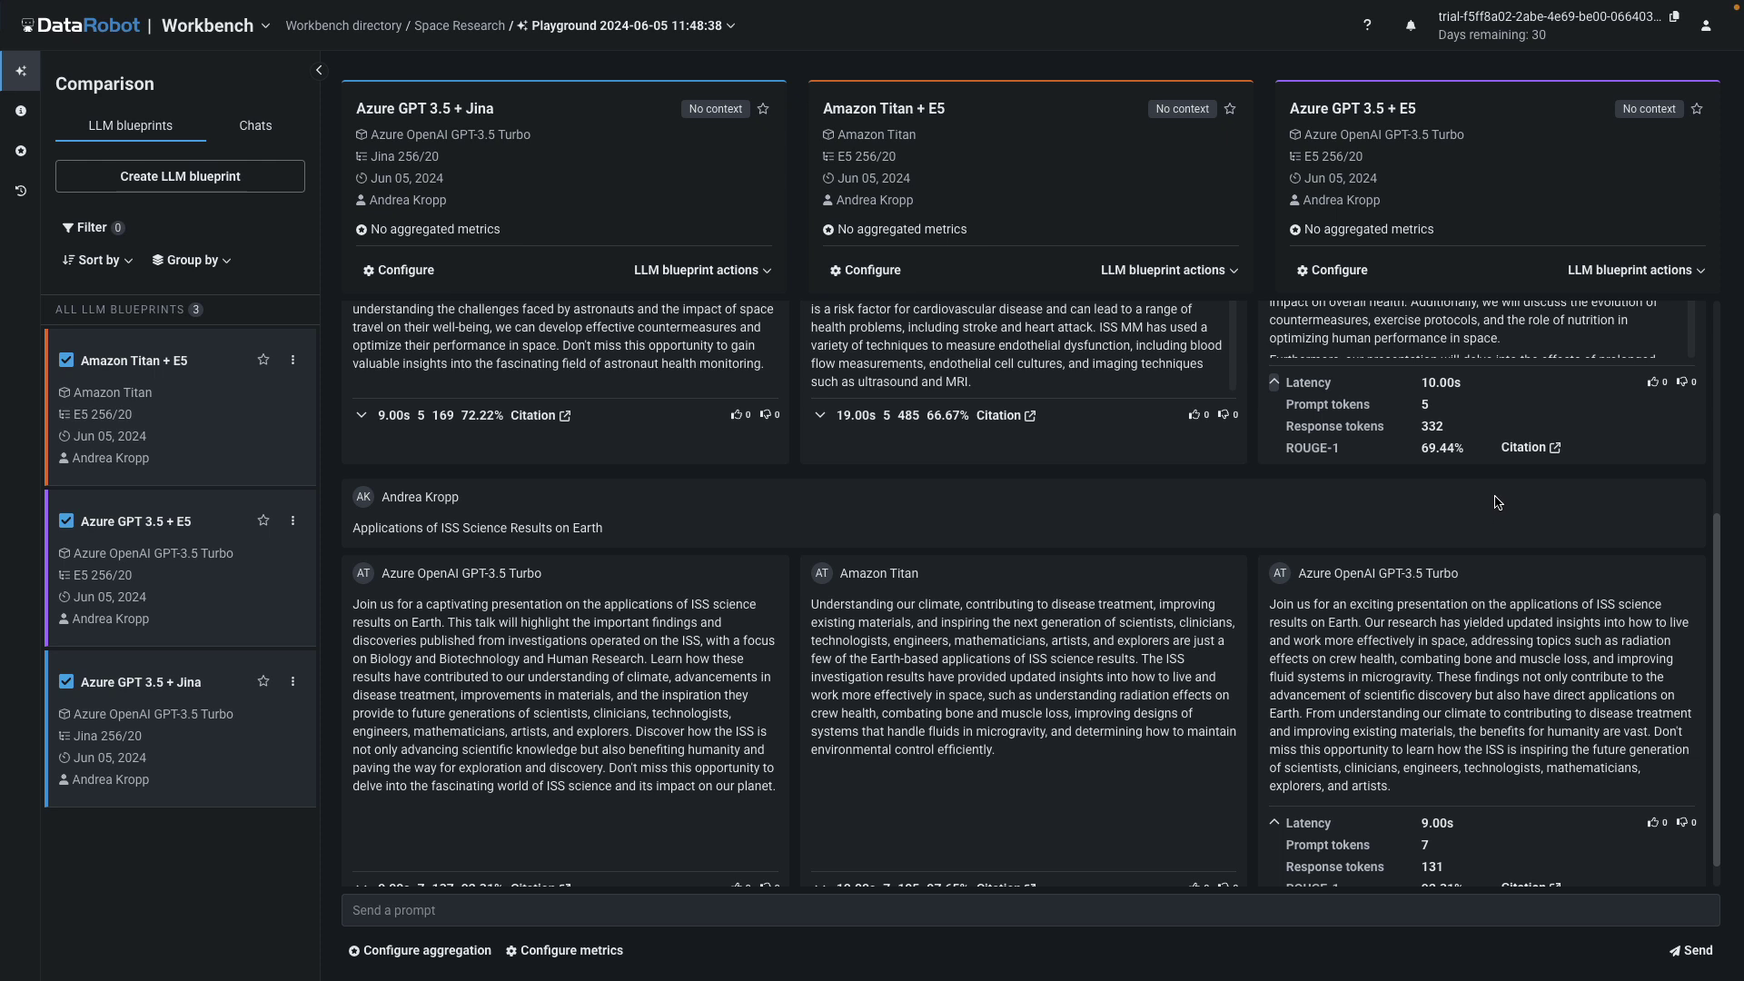
{"action": "scroll", "coordinate": [1719, 554], "scroll_direction": "down", "scroll_amount": 1}
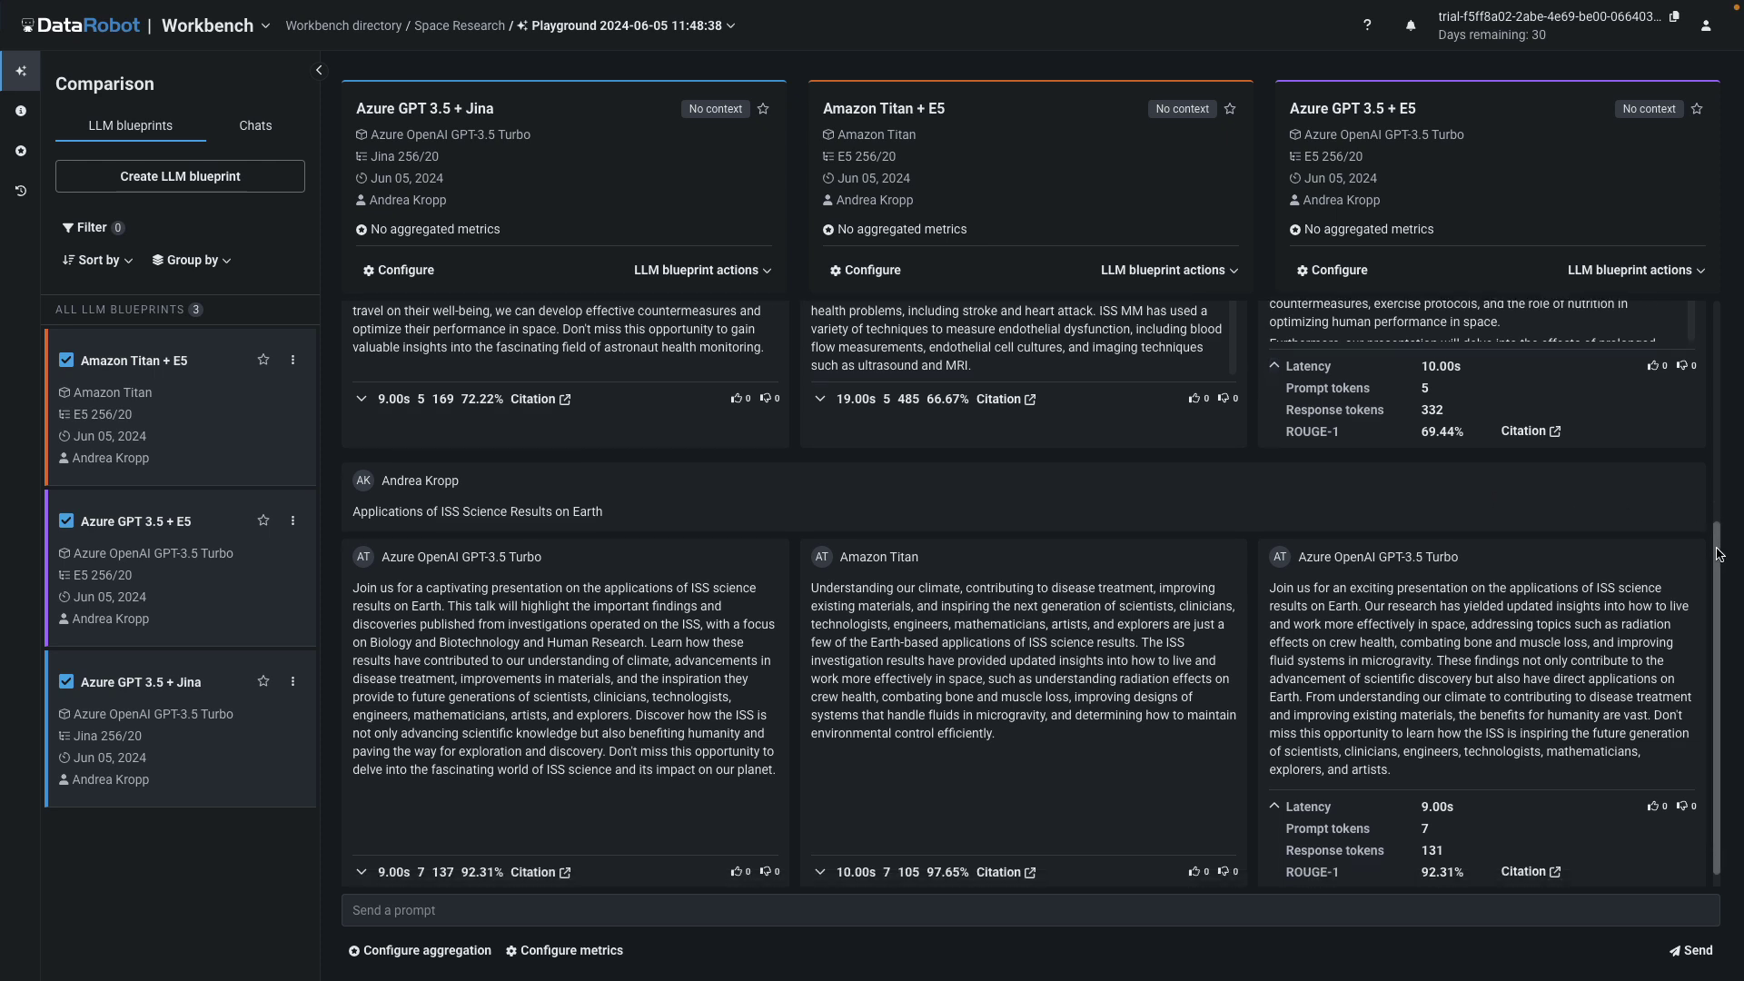
{"action": "scroll", "coordinate": [1718, 555], "scroll_direction": "down", "scroll_amount": 1}
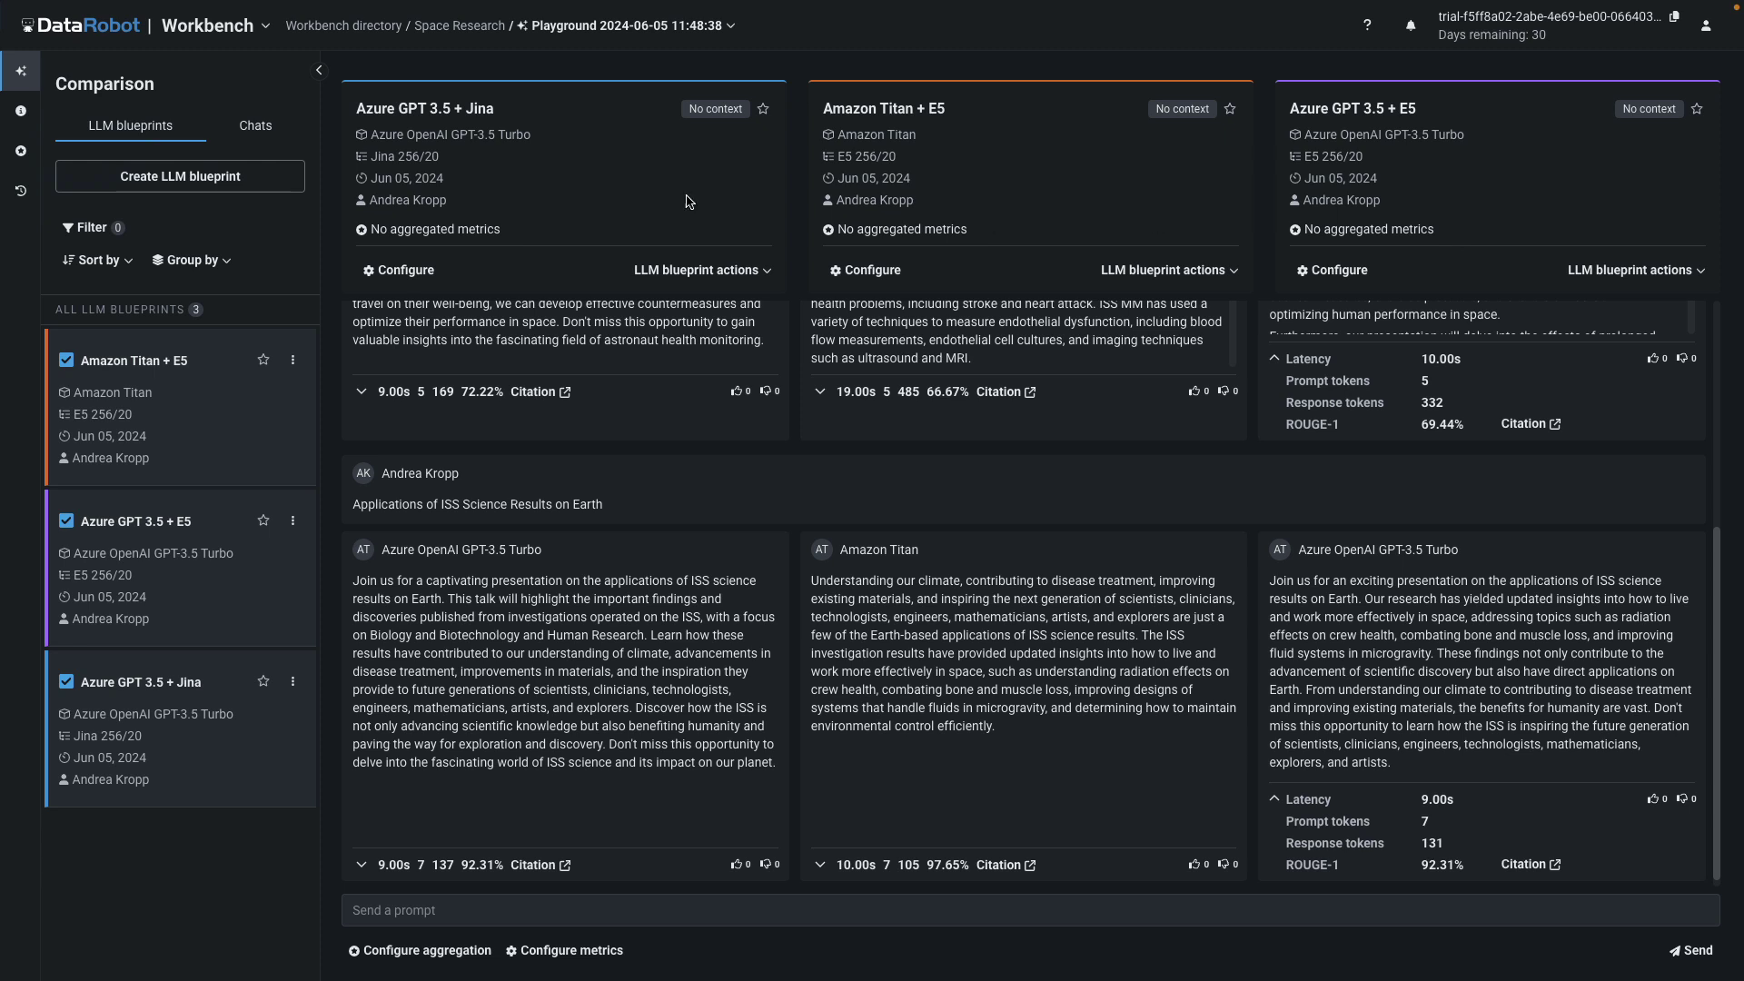
- Confirm the LLM evaluation page lists no evaluation datasets, then open Configure evaluation
{"action": "left_click", "coordinate": [23, 154]}
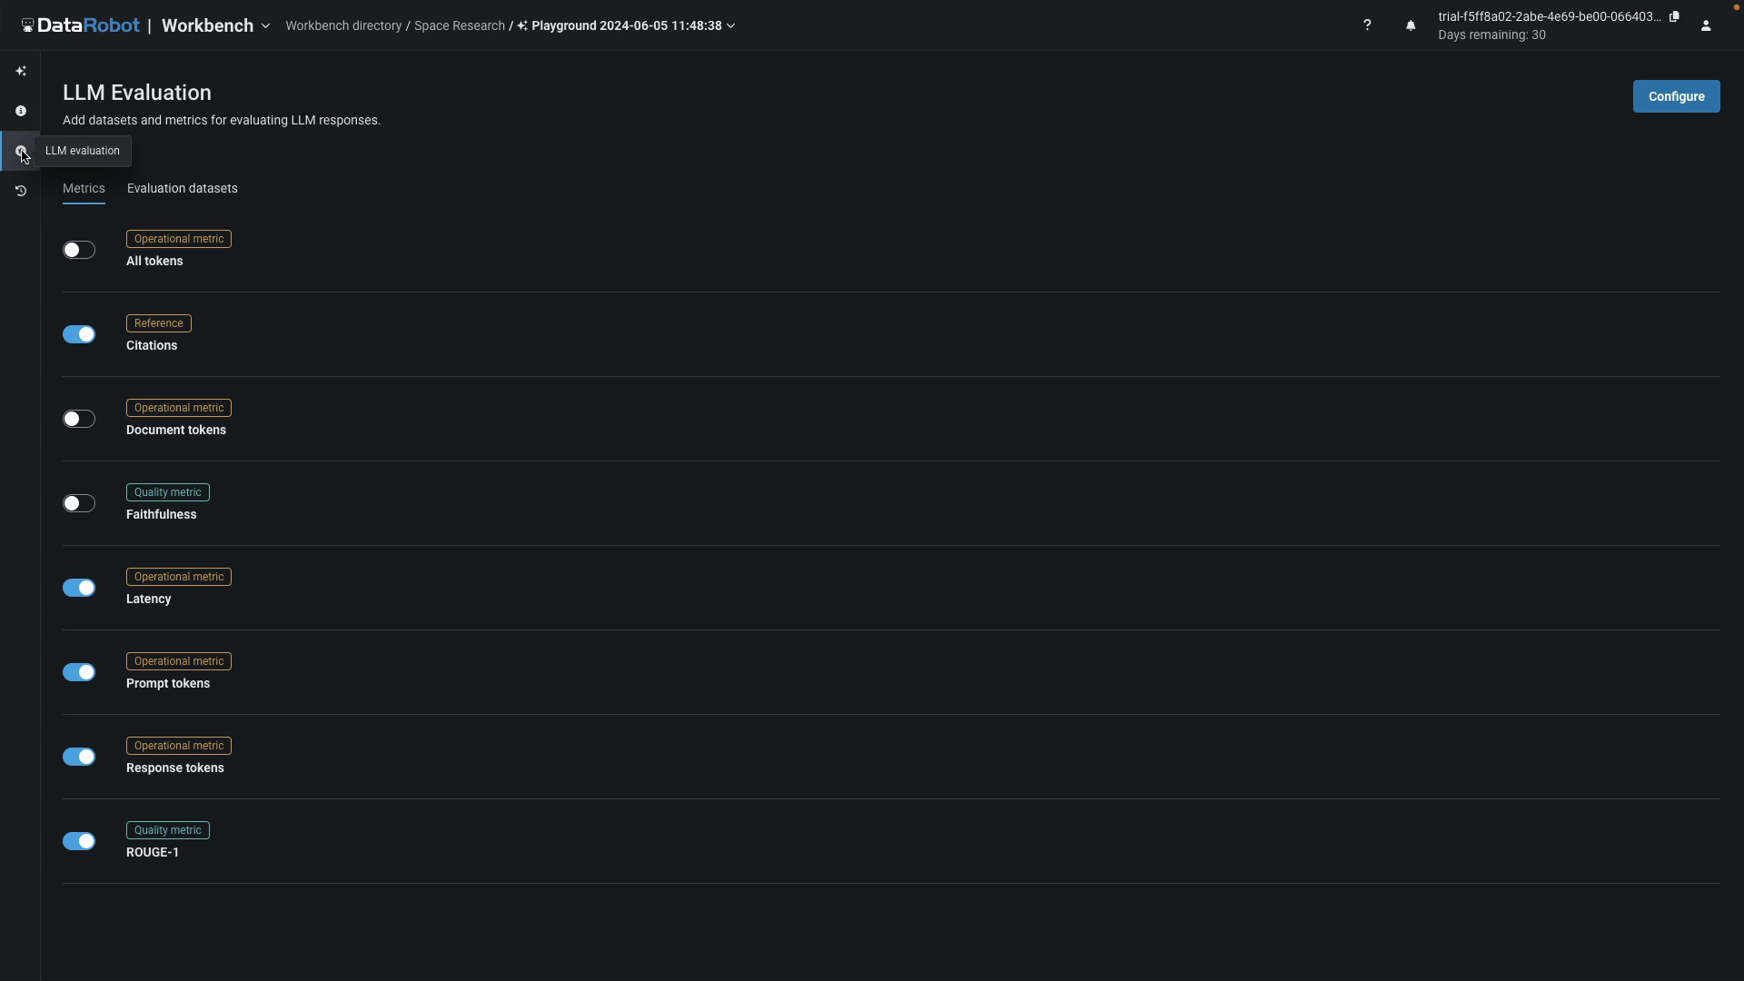
{"action": "left_click", "coordinate": [202, 192]}
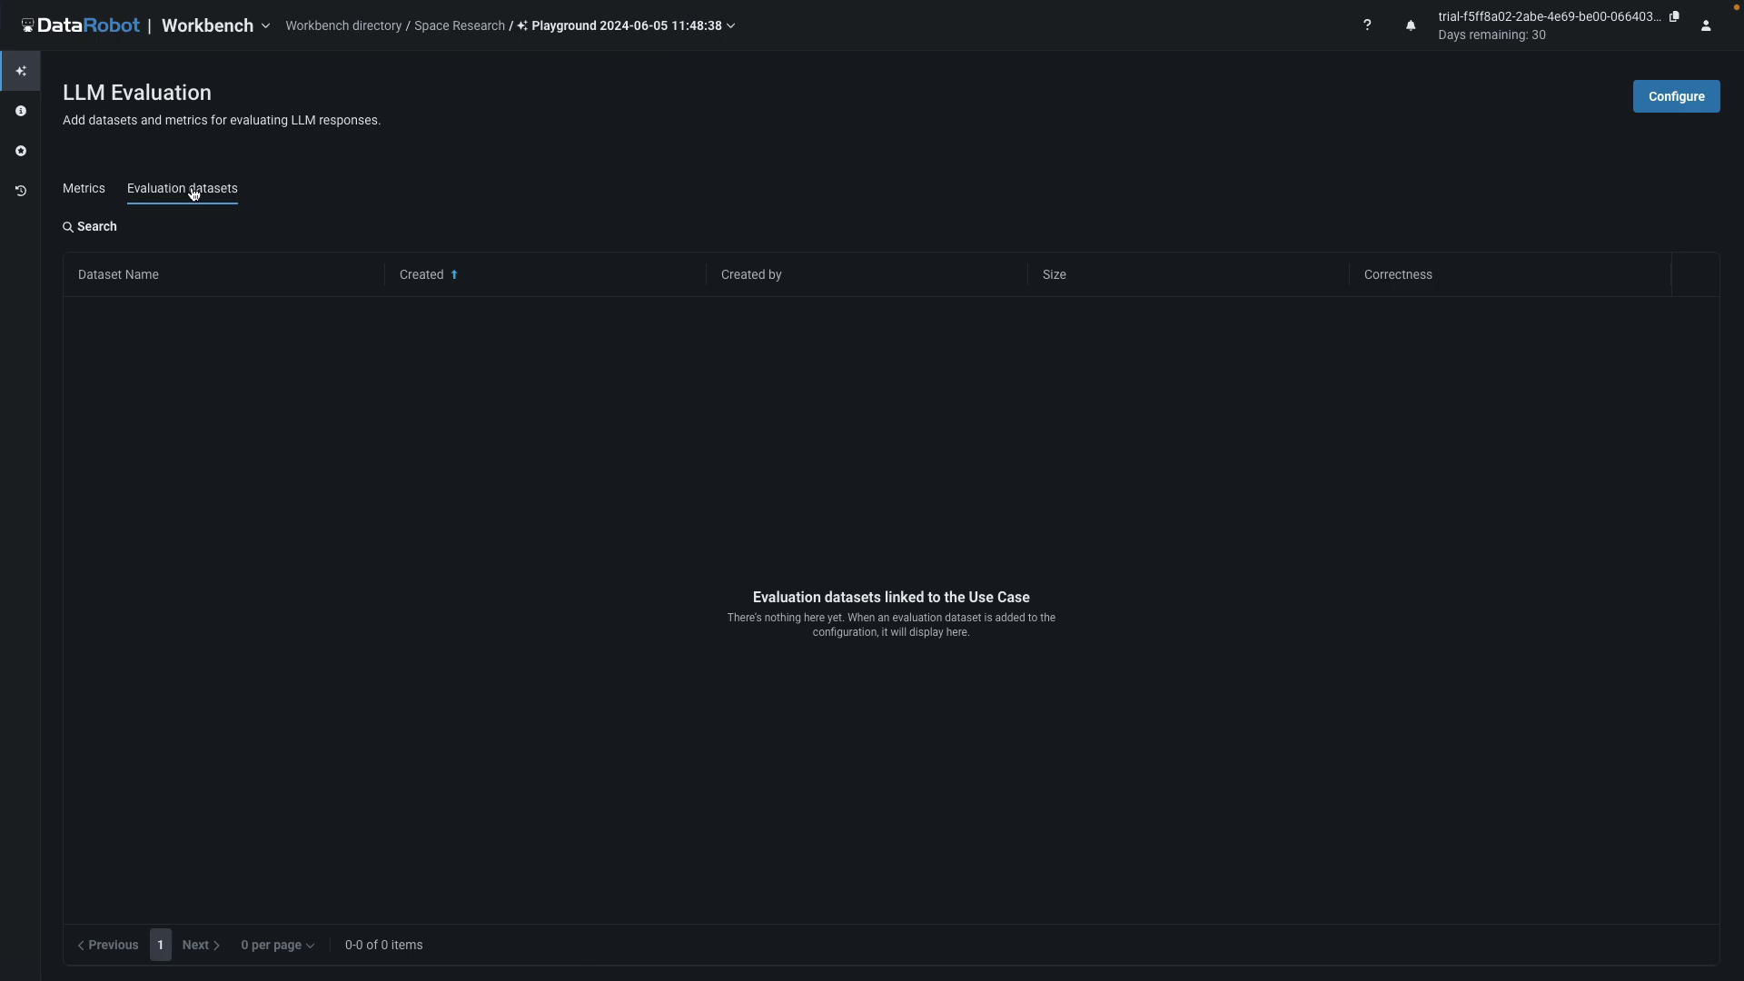
{"action": "left_click", "coordinate": [1675, 98]}
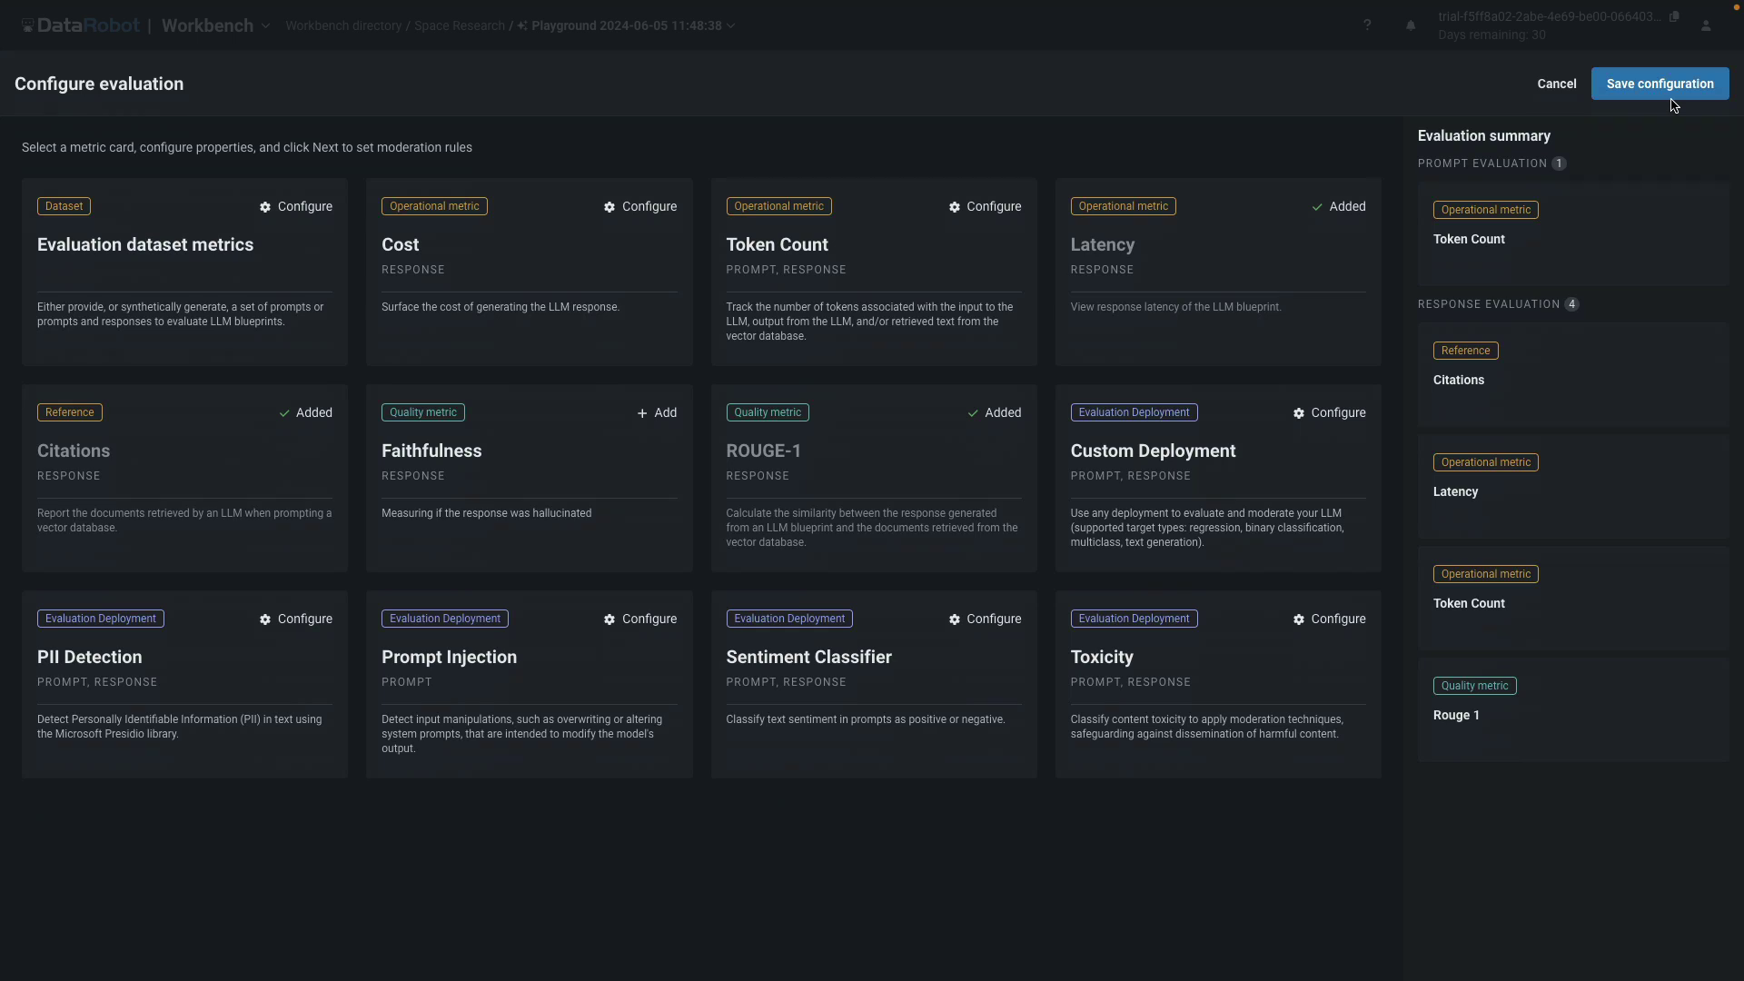
- Upload Space_research_evaluation_prompts.csv and select it as the evaluation dataset
{"action": "left_click", "coordinate": [105, 228]}
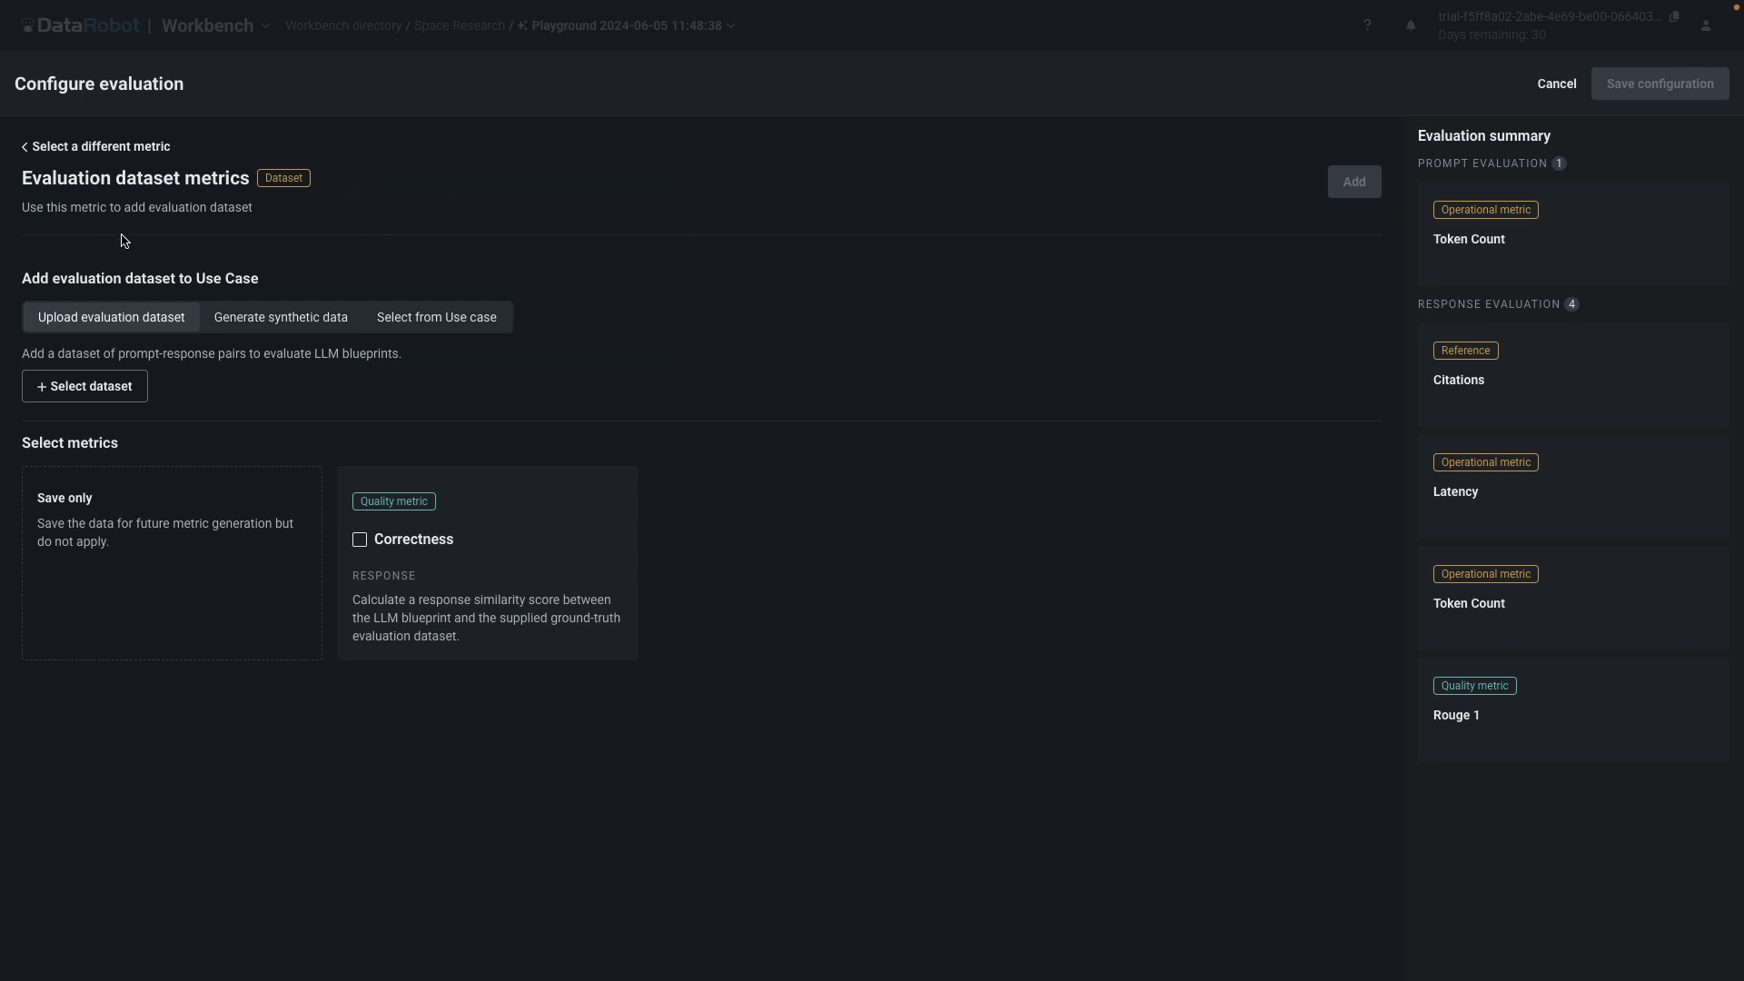
{"action": "left_click", "coordinate": [97, 390]}
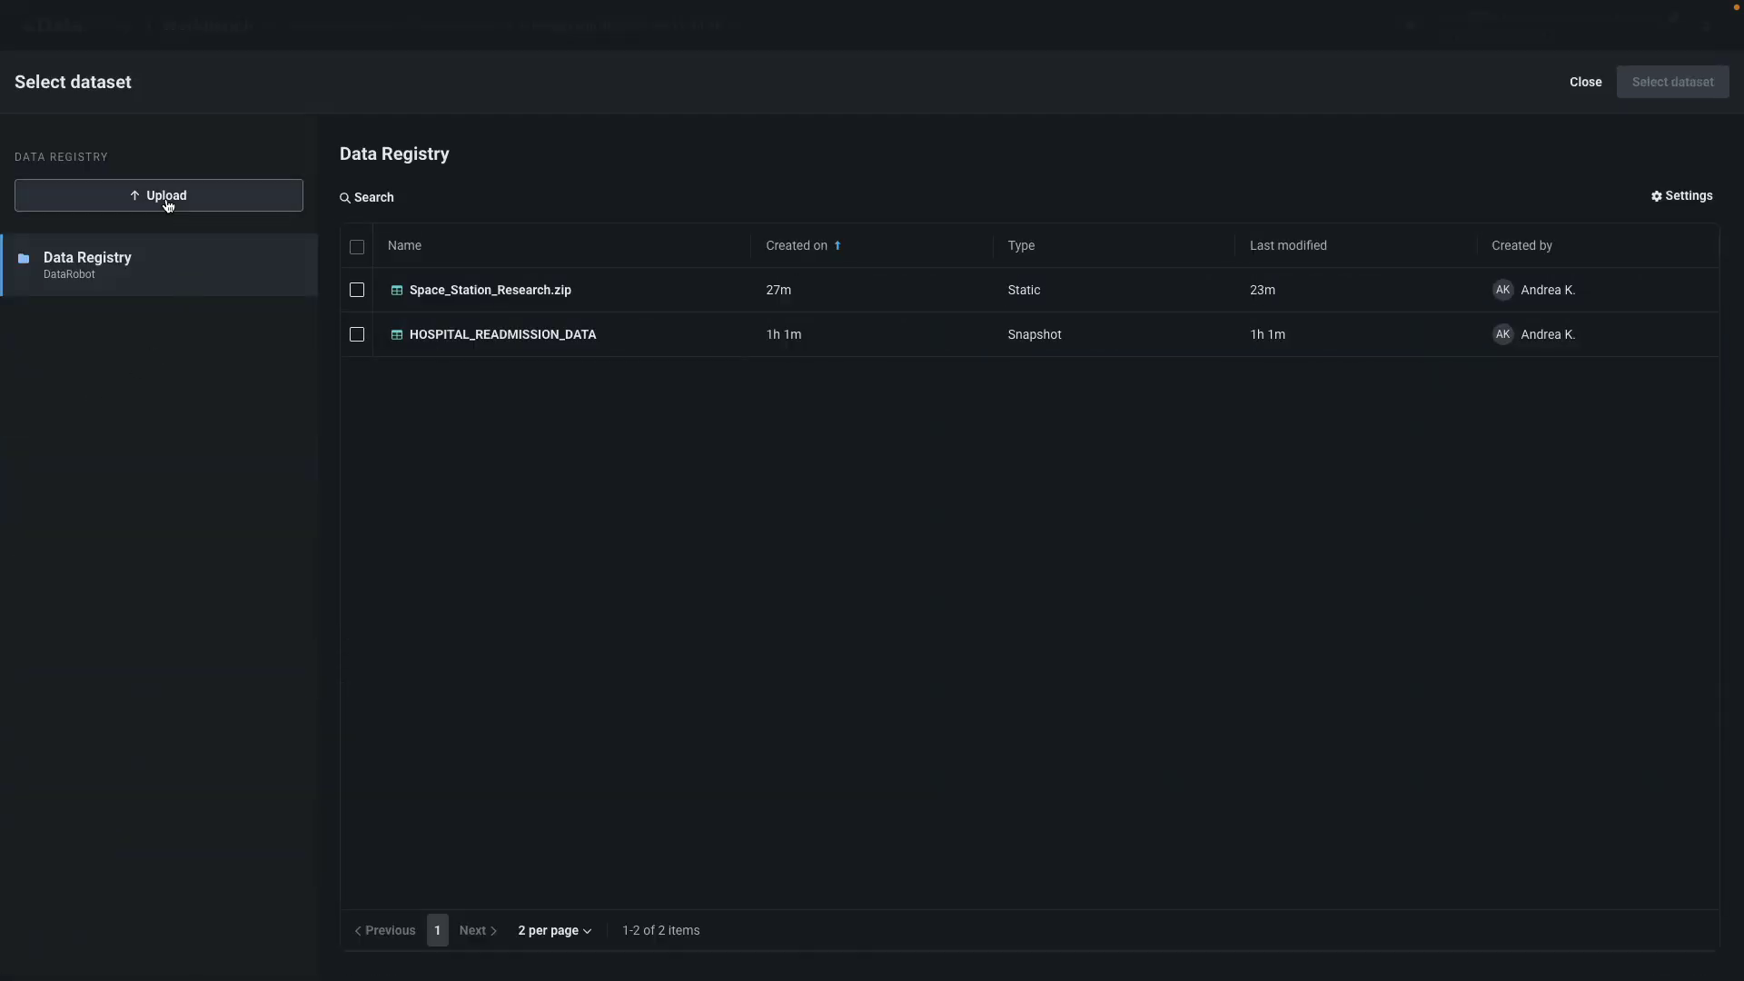
{"action": "left_click", "coordinate": [166, 199]}
{"action": "left_click", "coordinate": [592, 244]}
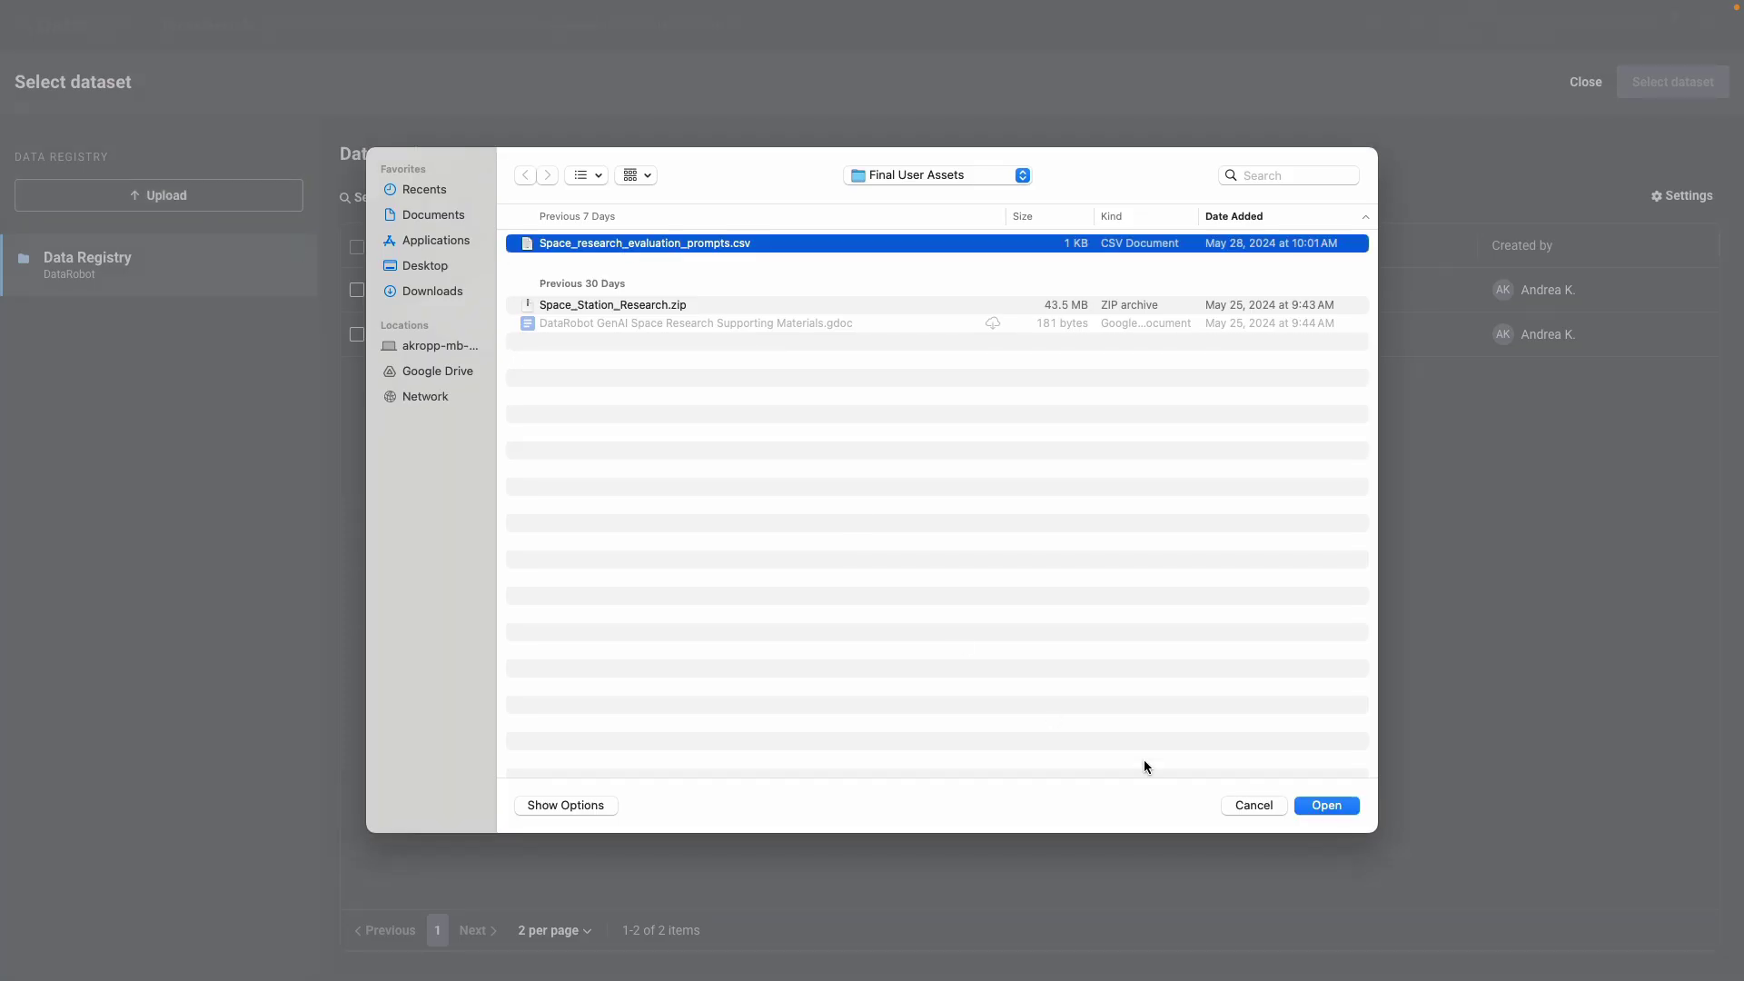
{"action": "left_click", "coordinate": [1326, 805]}
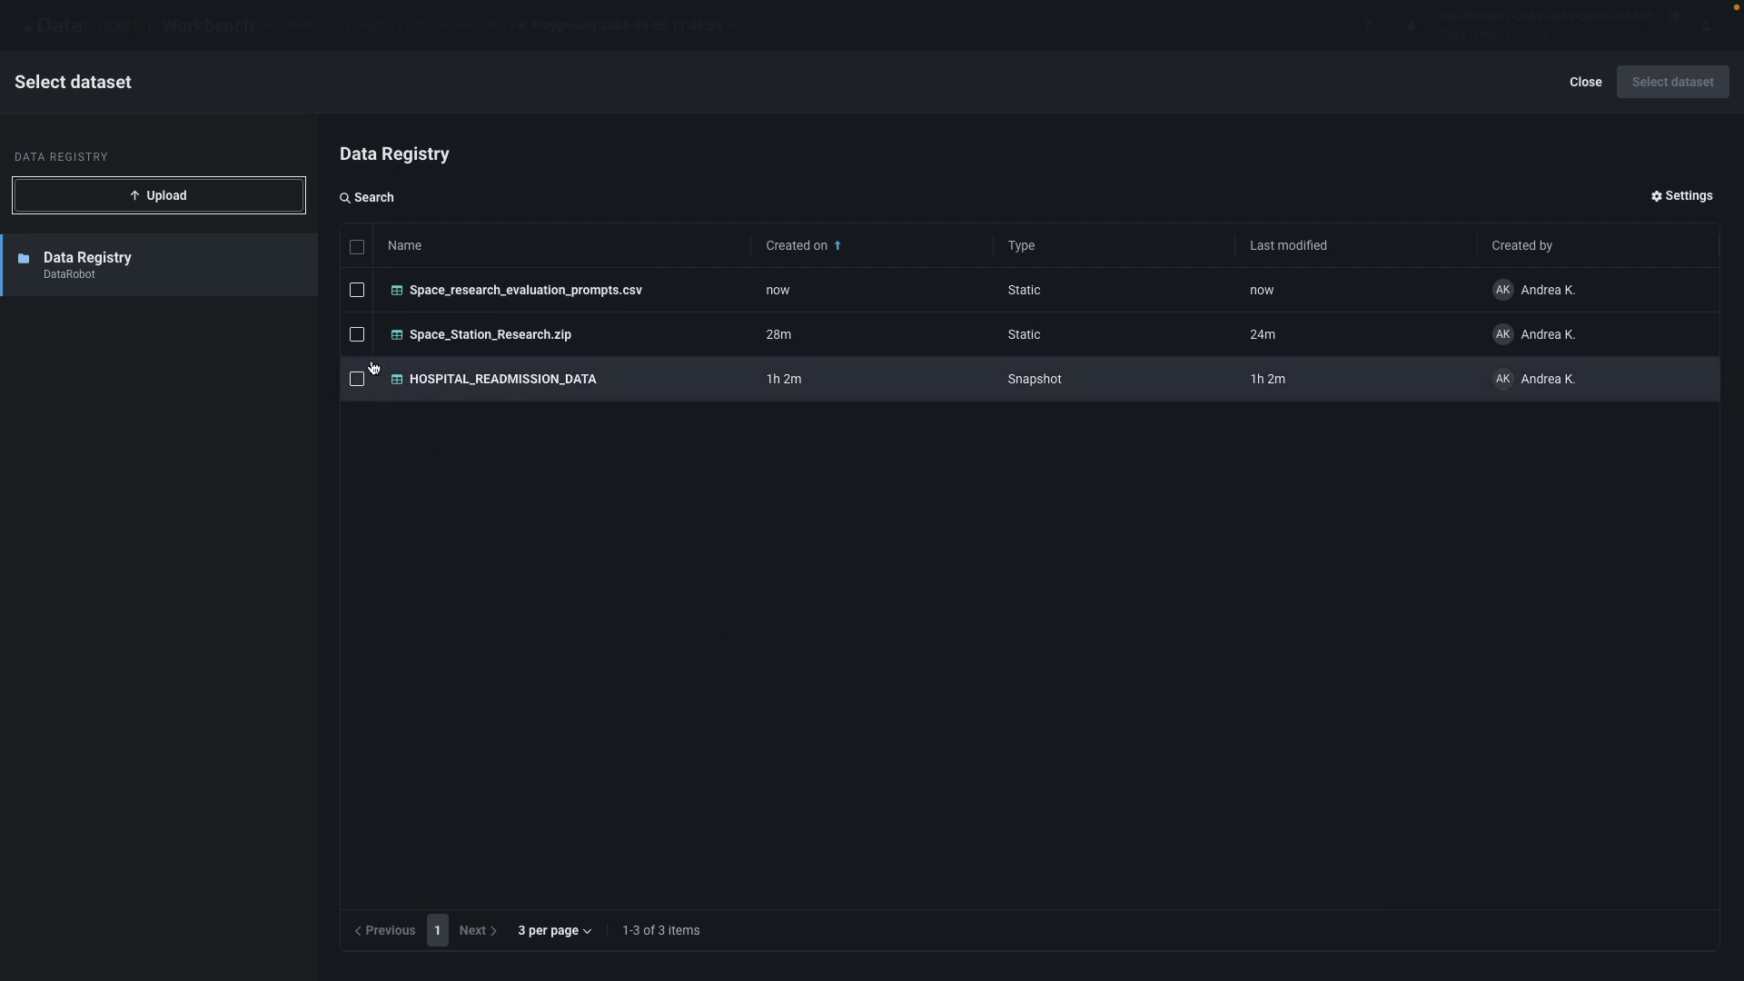
{"action": "left_click", "coordinate": [357, 290]}
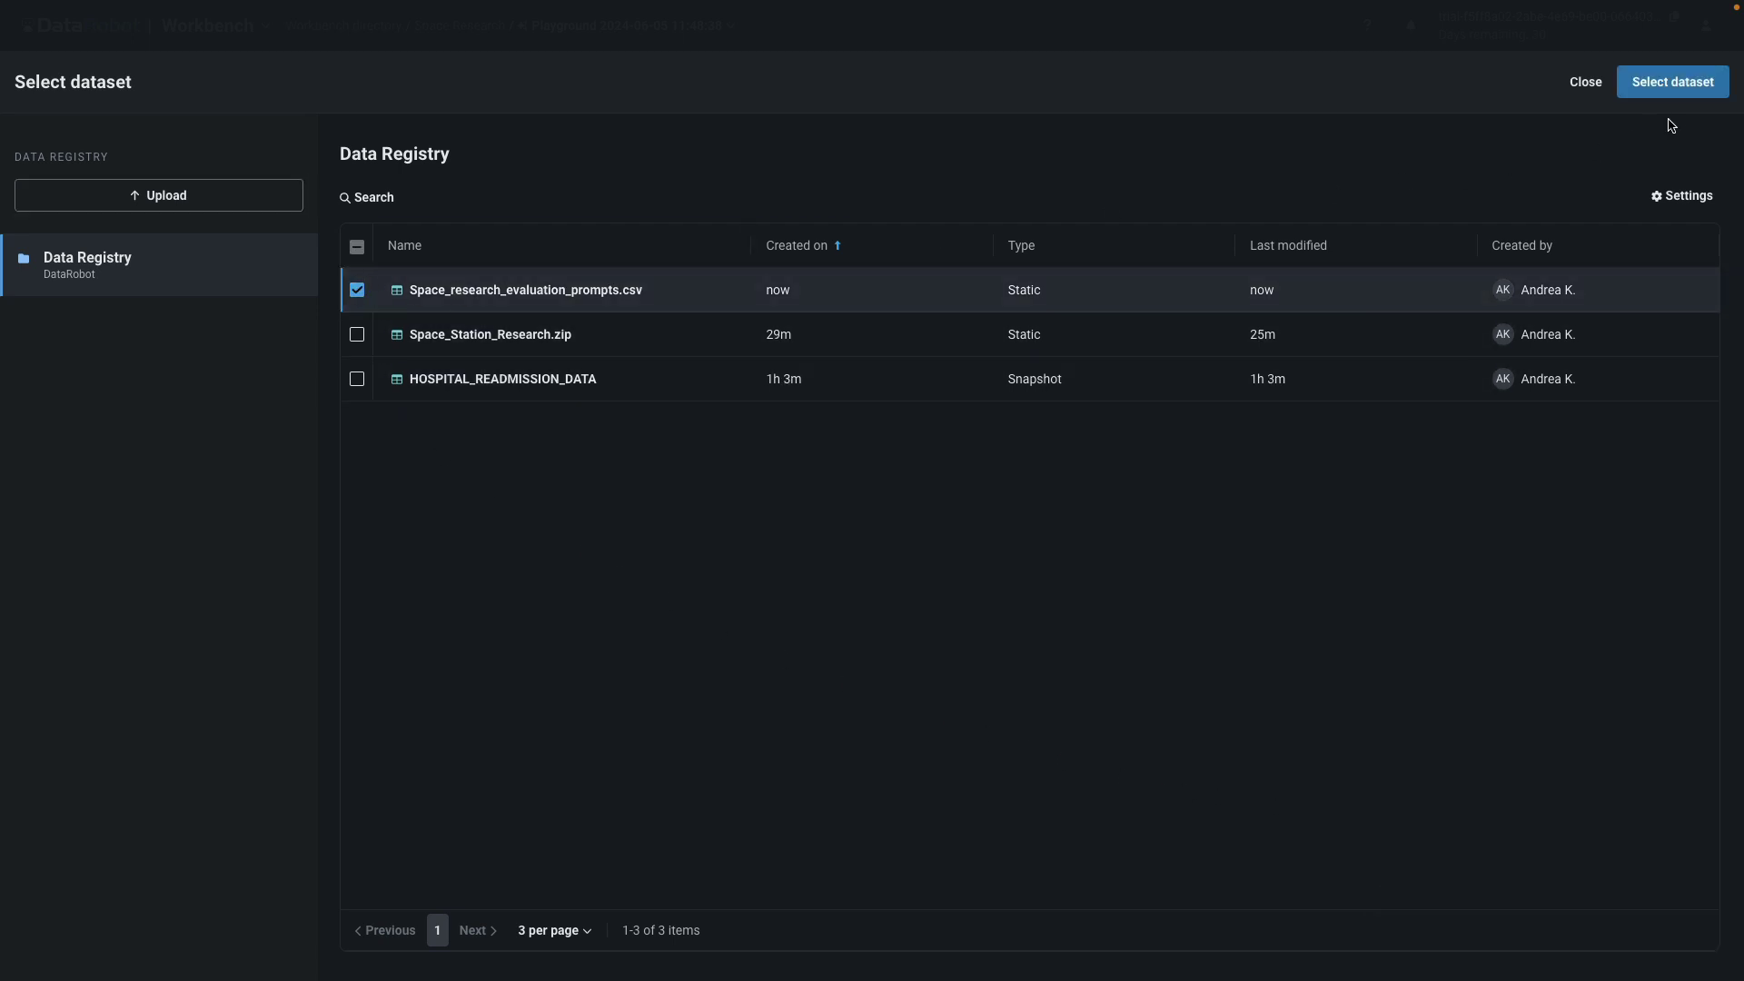
{"action": "left_click", "coordinate": [1673, 83]}
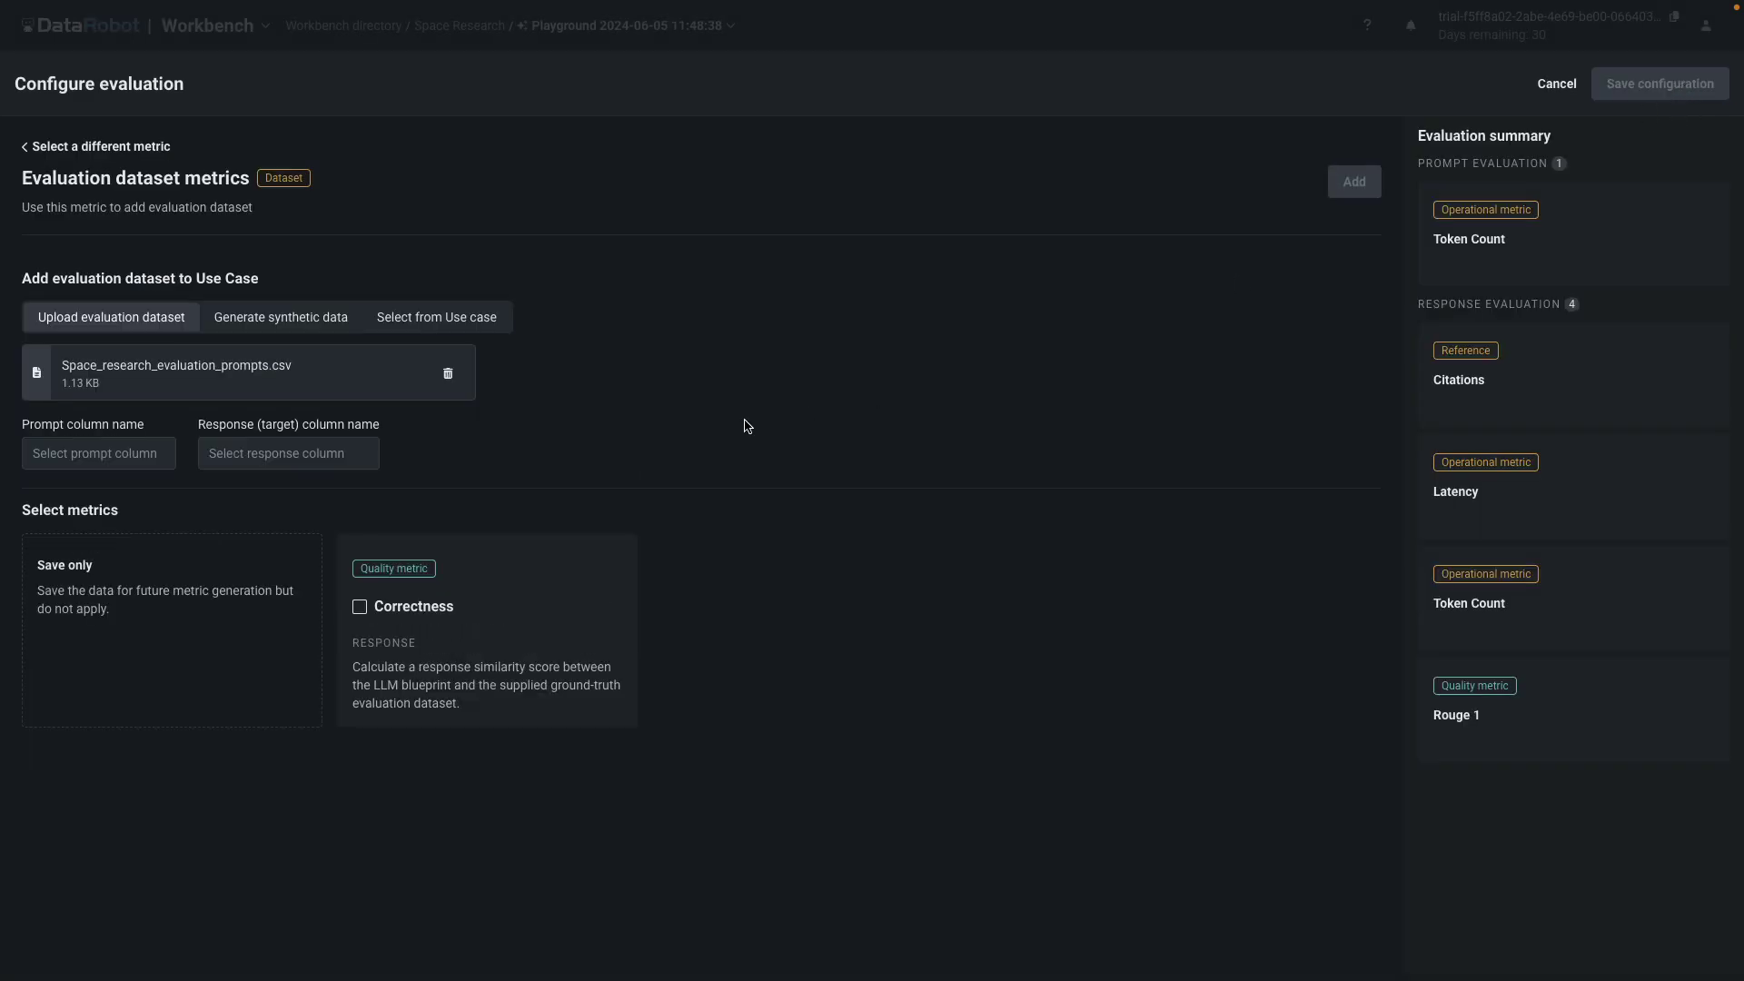
- Map 'question' as the prompt column and 'answer' as the response column, add the dataset, and save
{"action": "left_click", "coordinate": [96, 459]}
{"action": "type", "text": "question"}
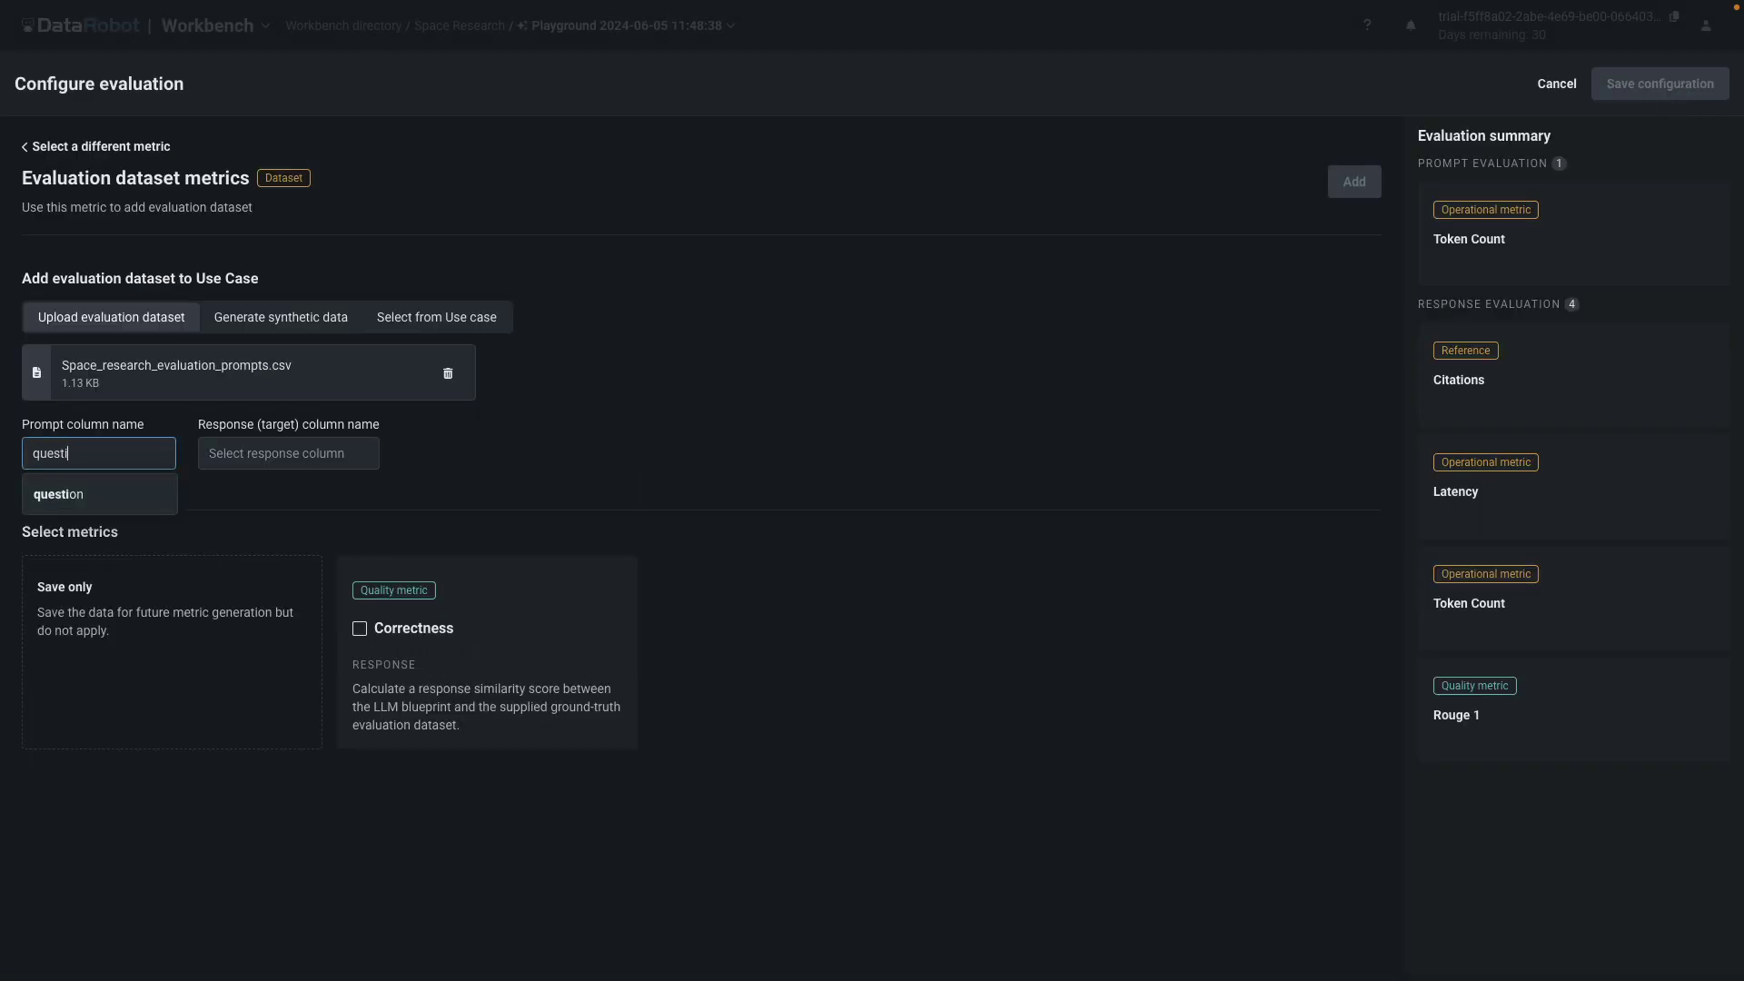
{"action": "key", "text": "Return"}
{"action": "left_click", "coordinate": [239, 458]}
{"action": "type", "text": "answer"}
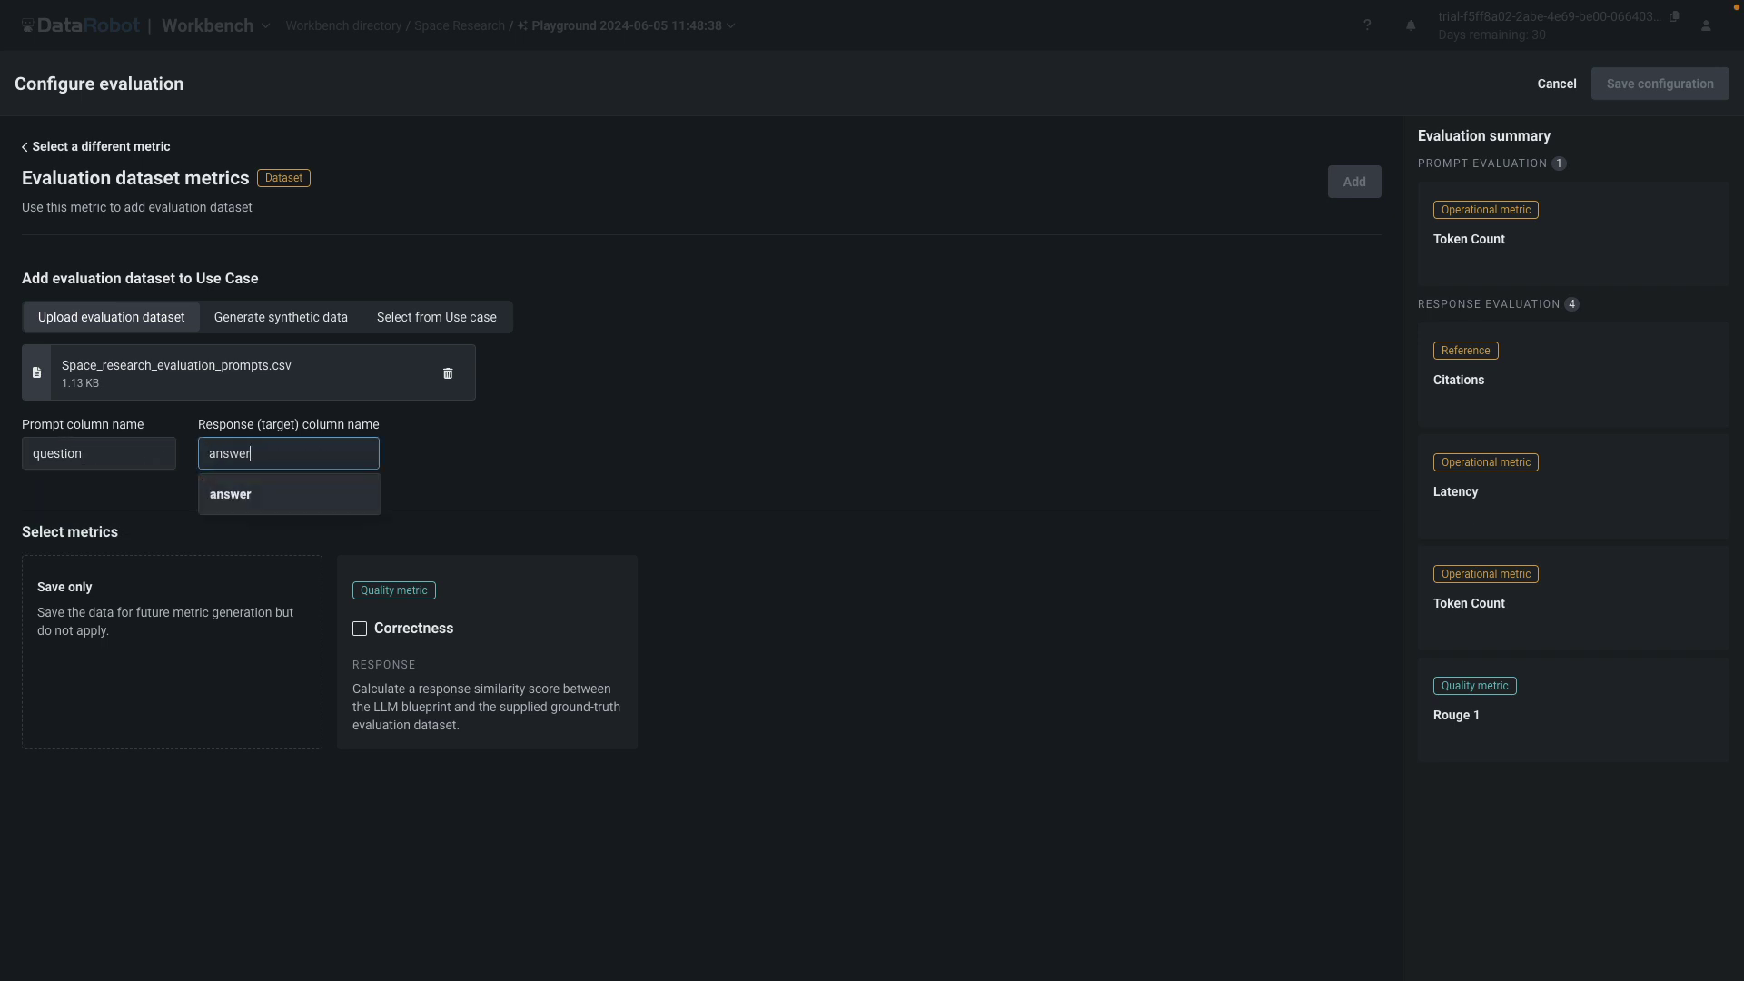
{"action": "left_click", "coordinate": [245, 497]}
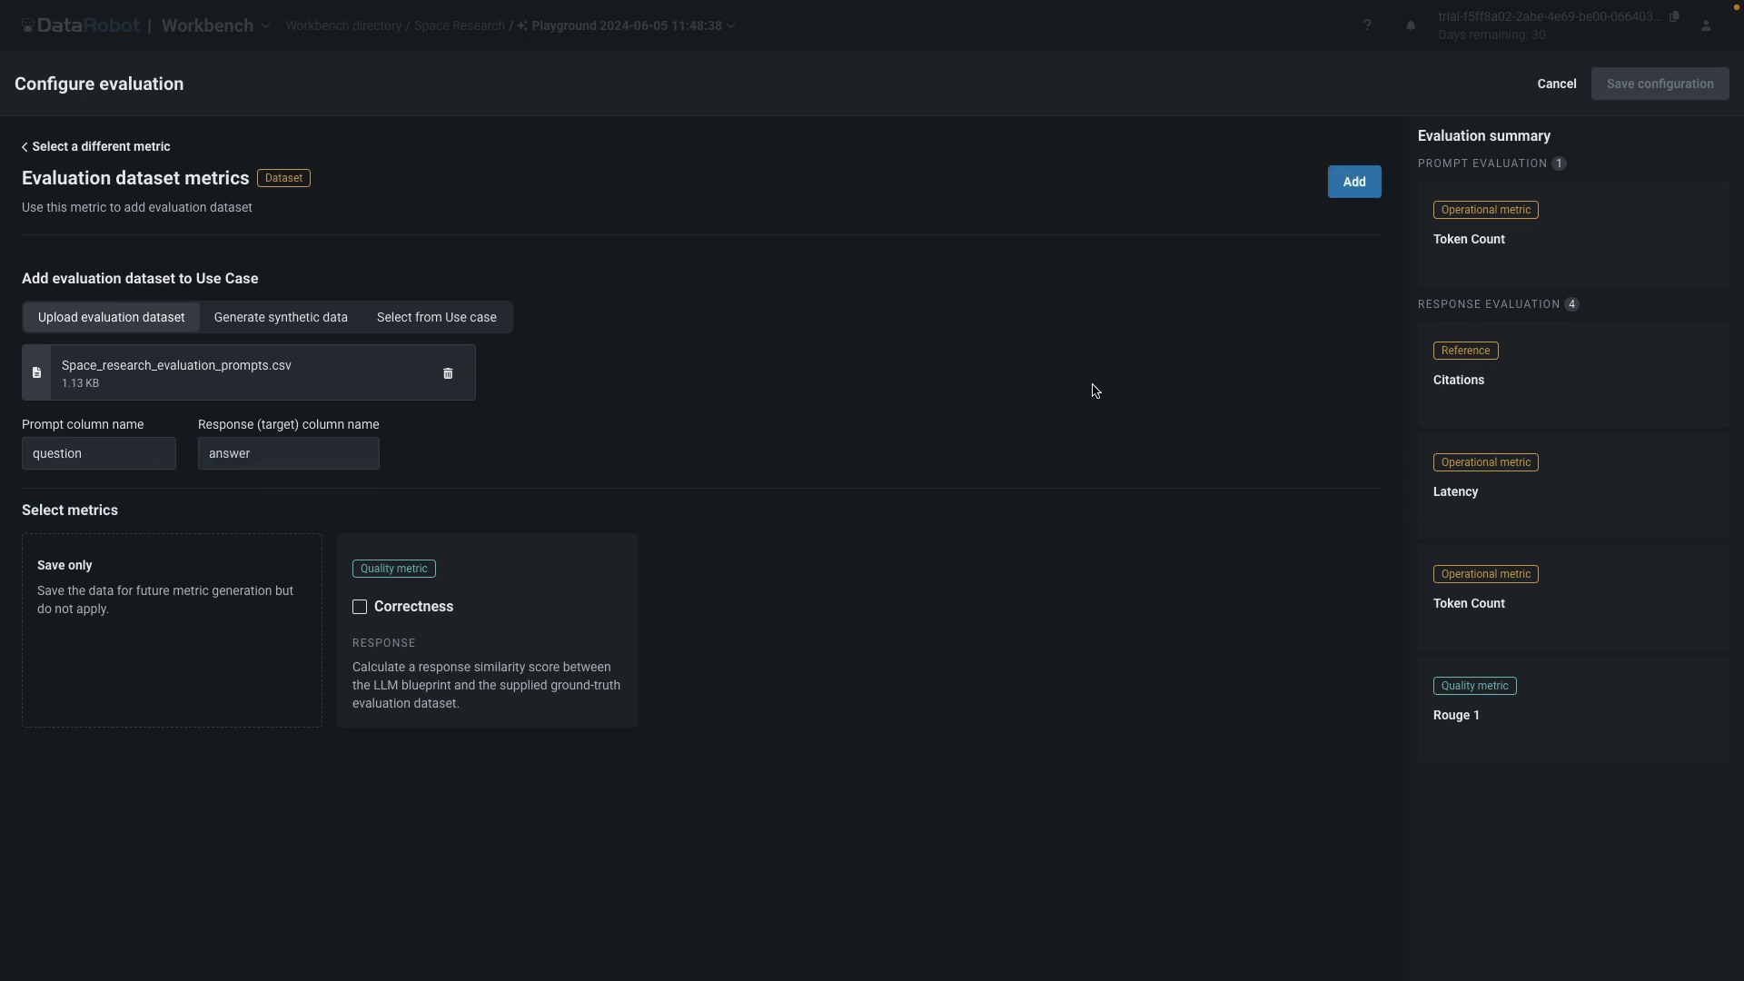
{"action": "left_click", "coordinate": [1354, 184]}
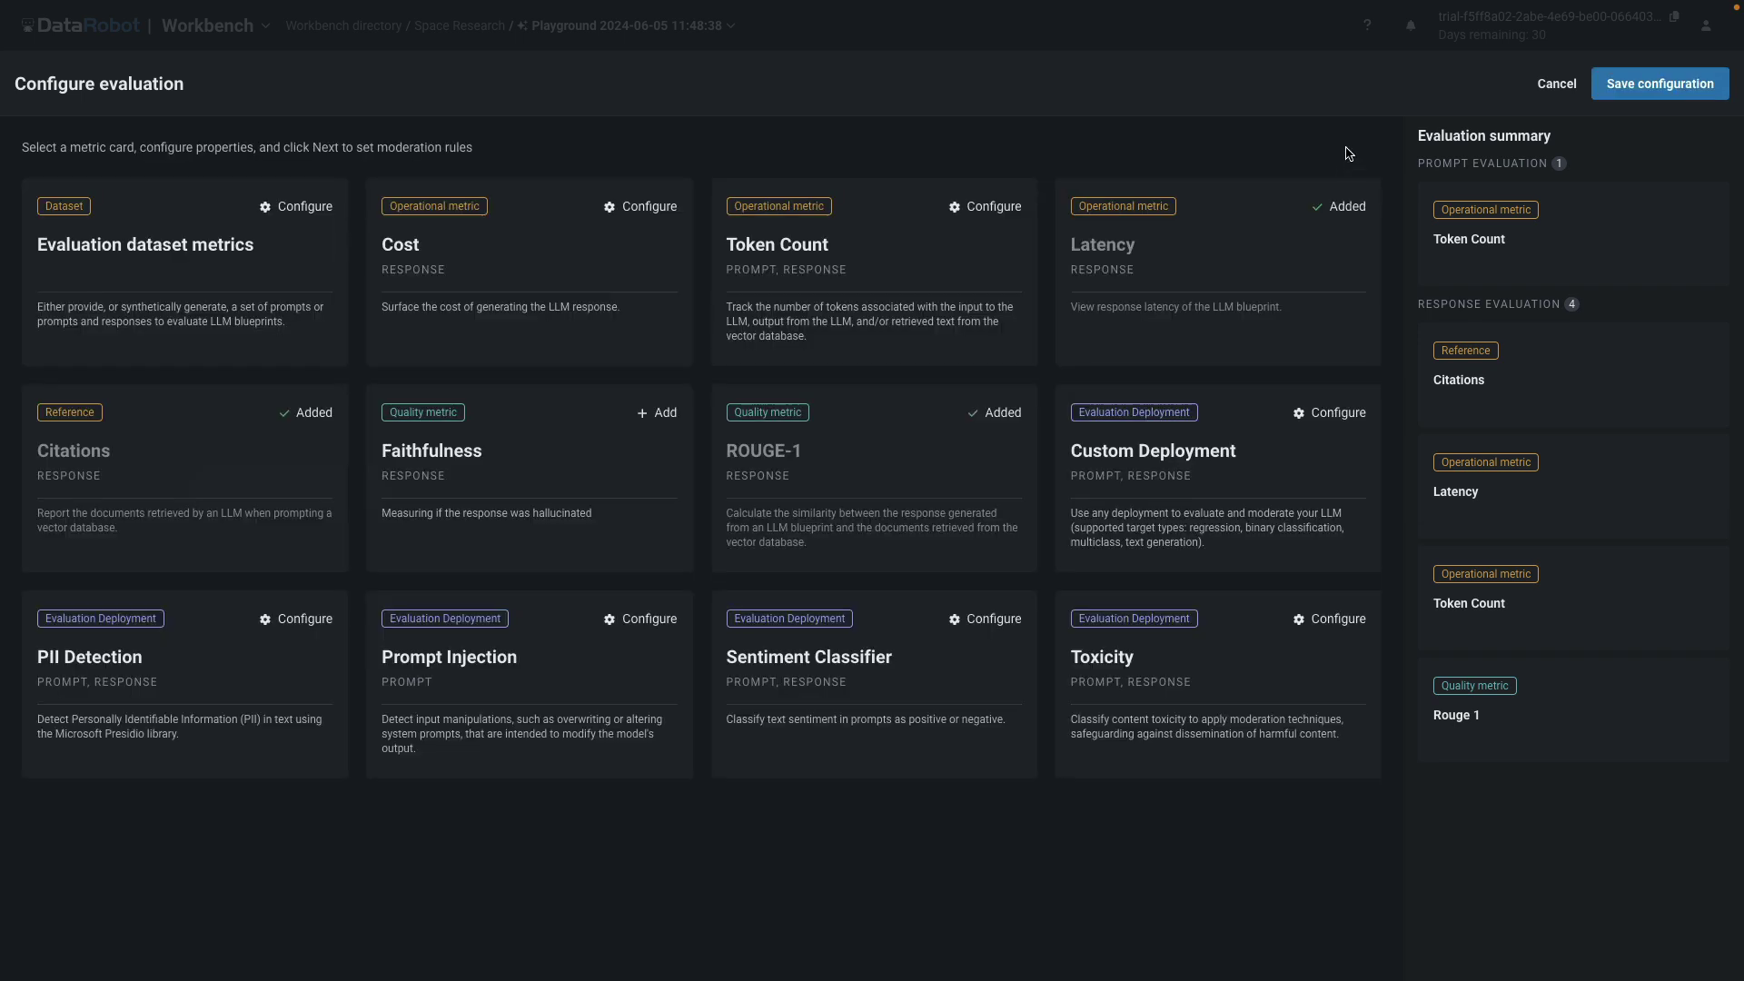
{"action": "left_click", "coordinate": [1663, 87]}
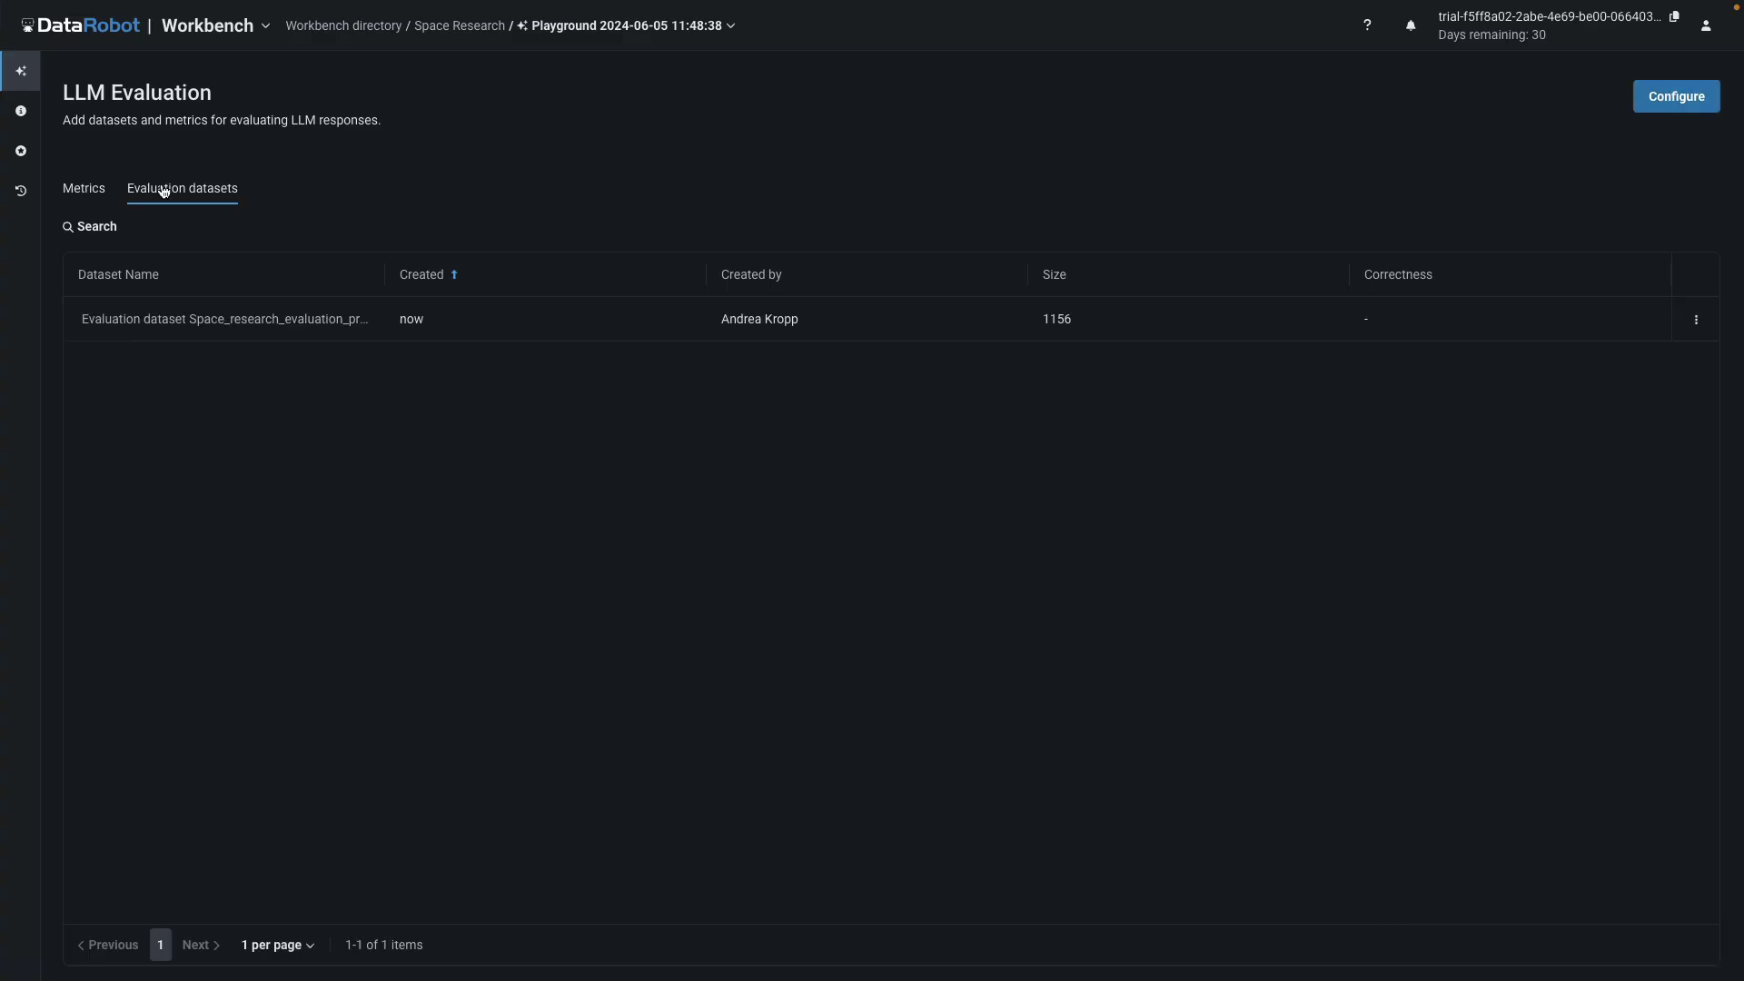
- Return to the playground's Comparison view of the three blueprints
{"action": "left_click", "coordinate": [22, 73]}
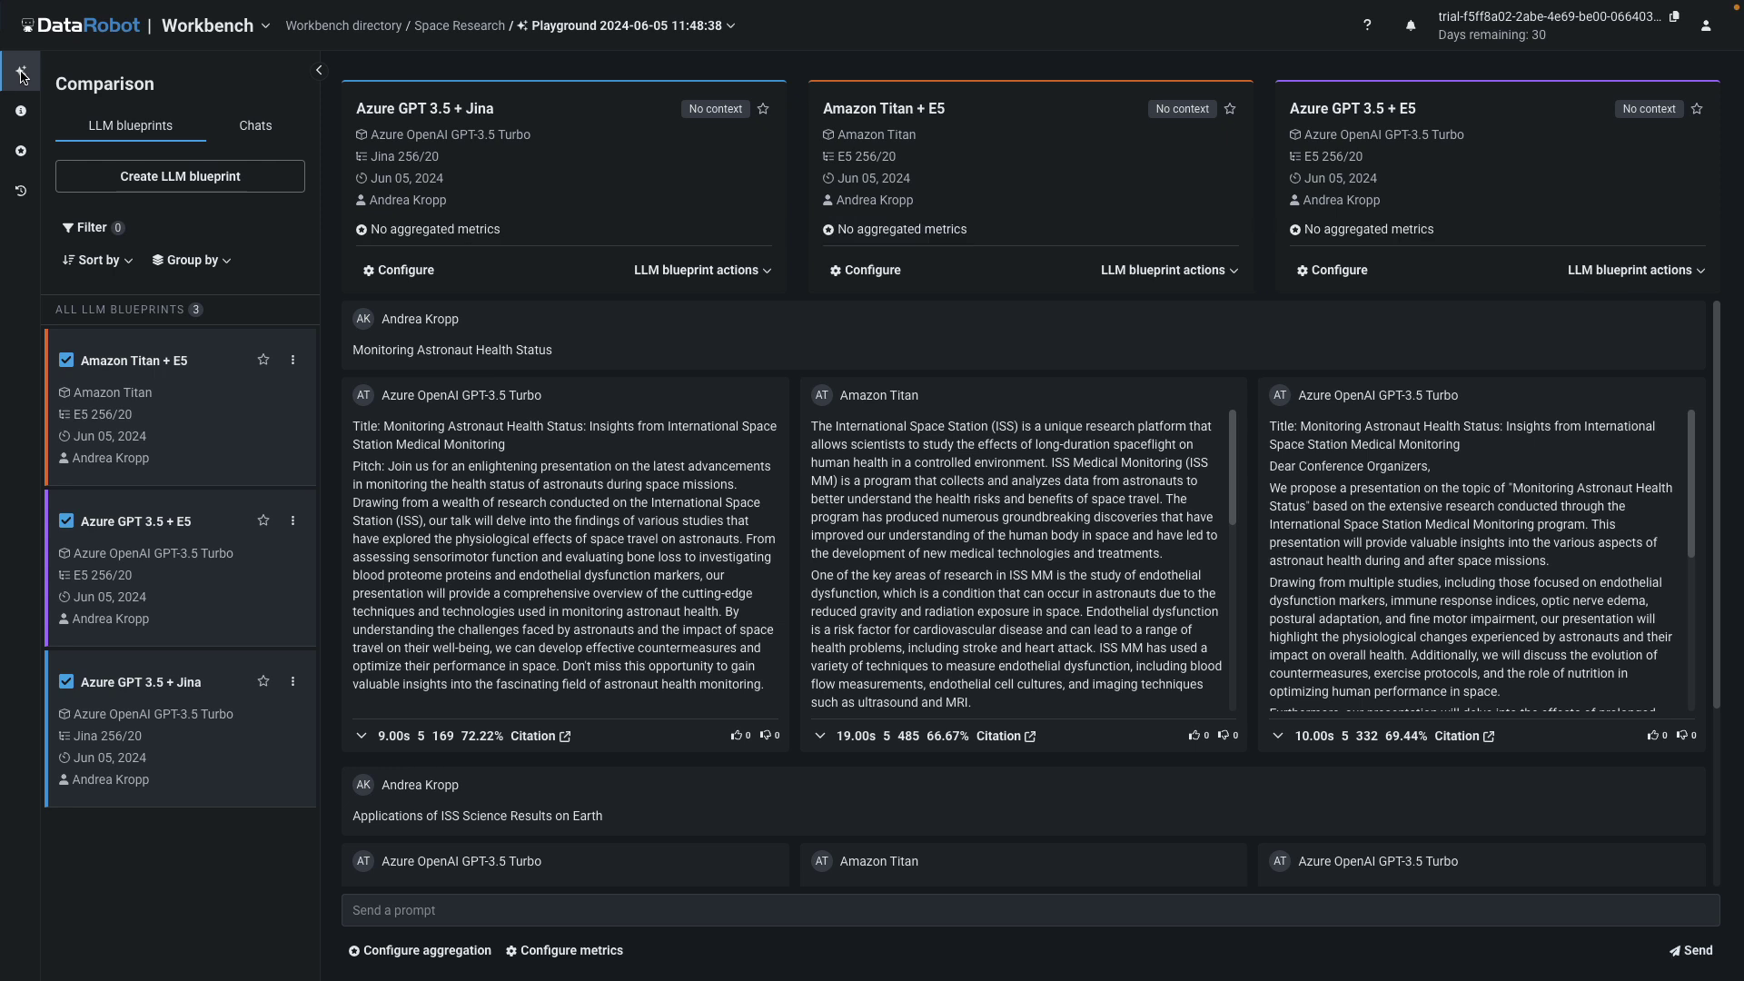
- Generate Average Latency and ROUGE-1 aggregated metrics against the space research evaluation prompts dataset
{"action": "left_click", "coordinate": [446, 951]}
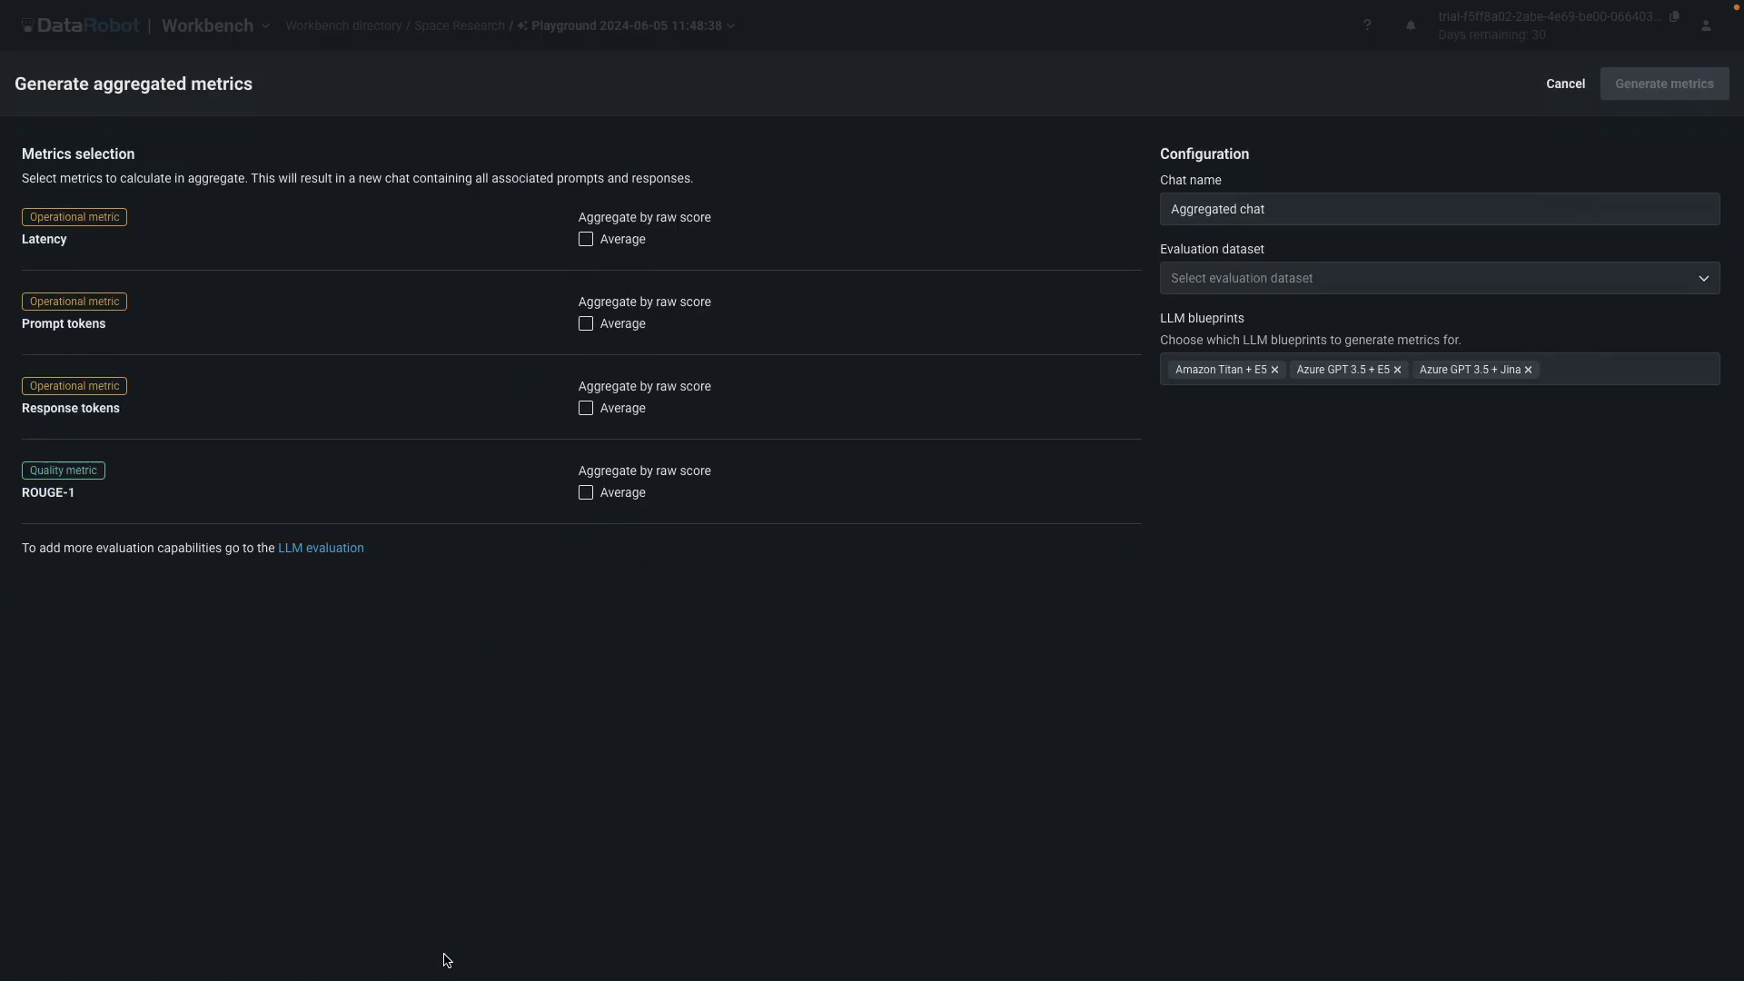
{"action": "left_click", "coordinate": [587, 240]}
{"action": "left_click", "coordinate": [587, 495]}
{"action": "left_click", "coordinate": [1348, 281]}
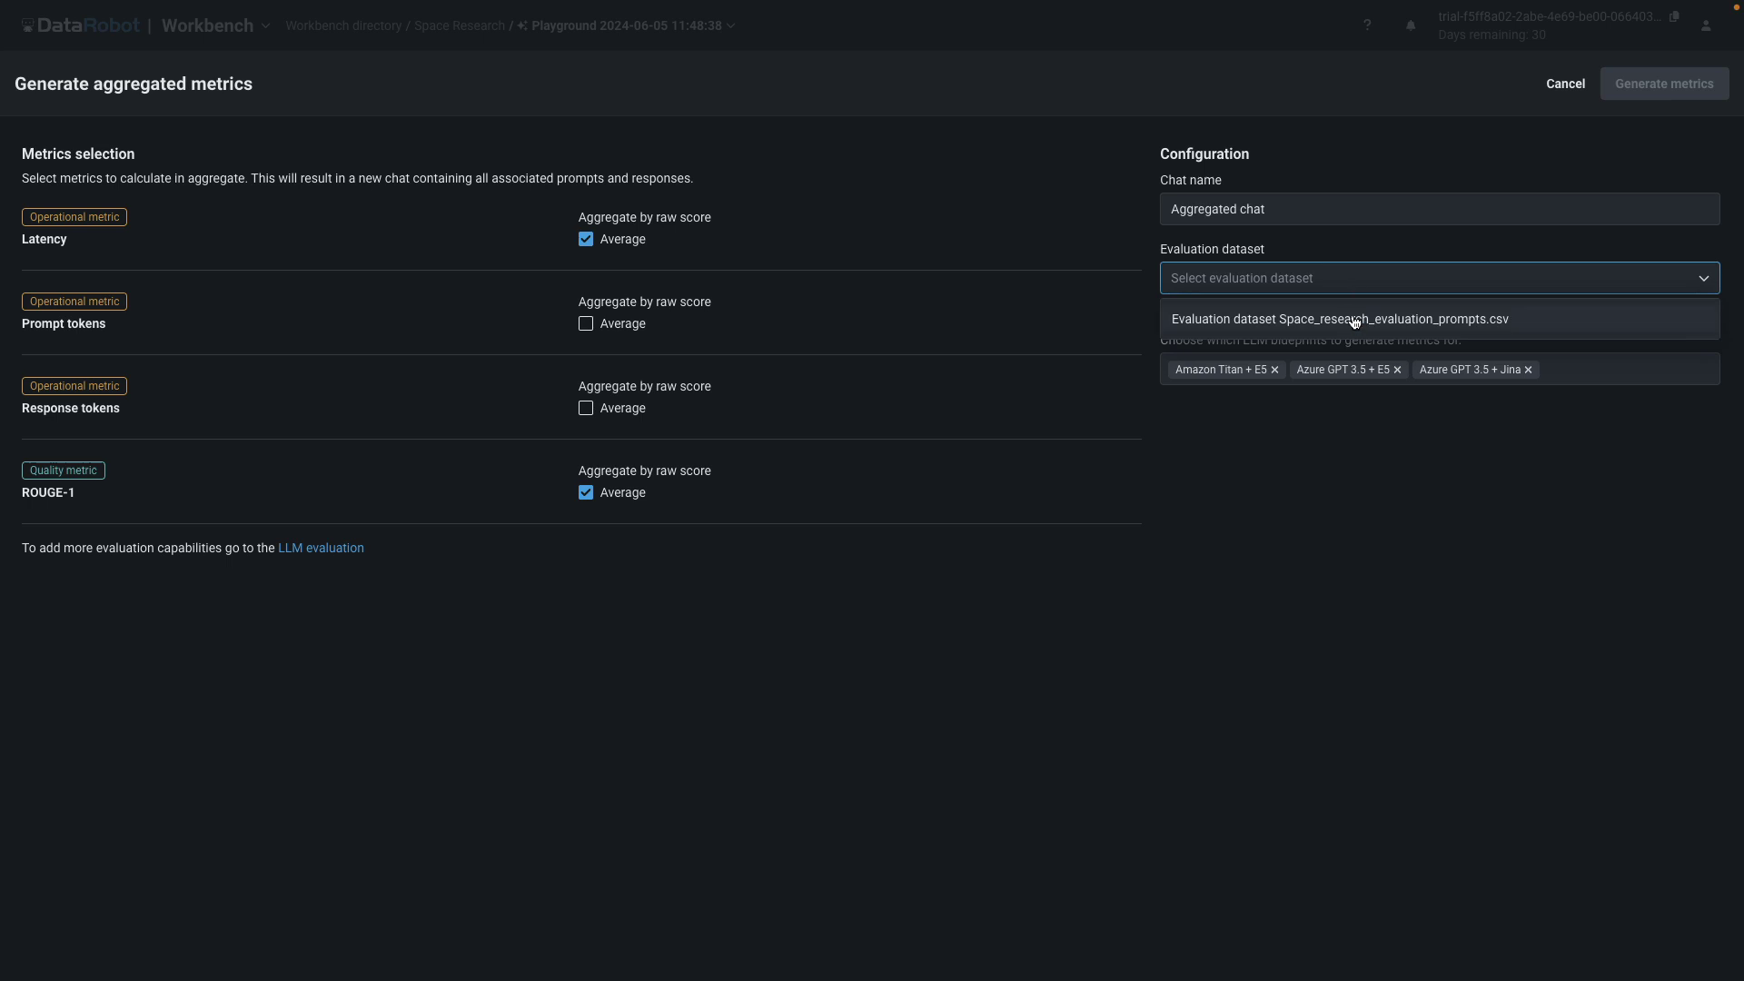
{"action": "left_click", "coordinate": [1354, 322]}
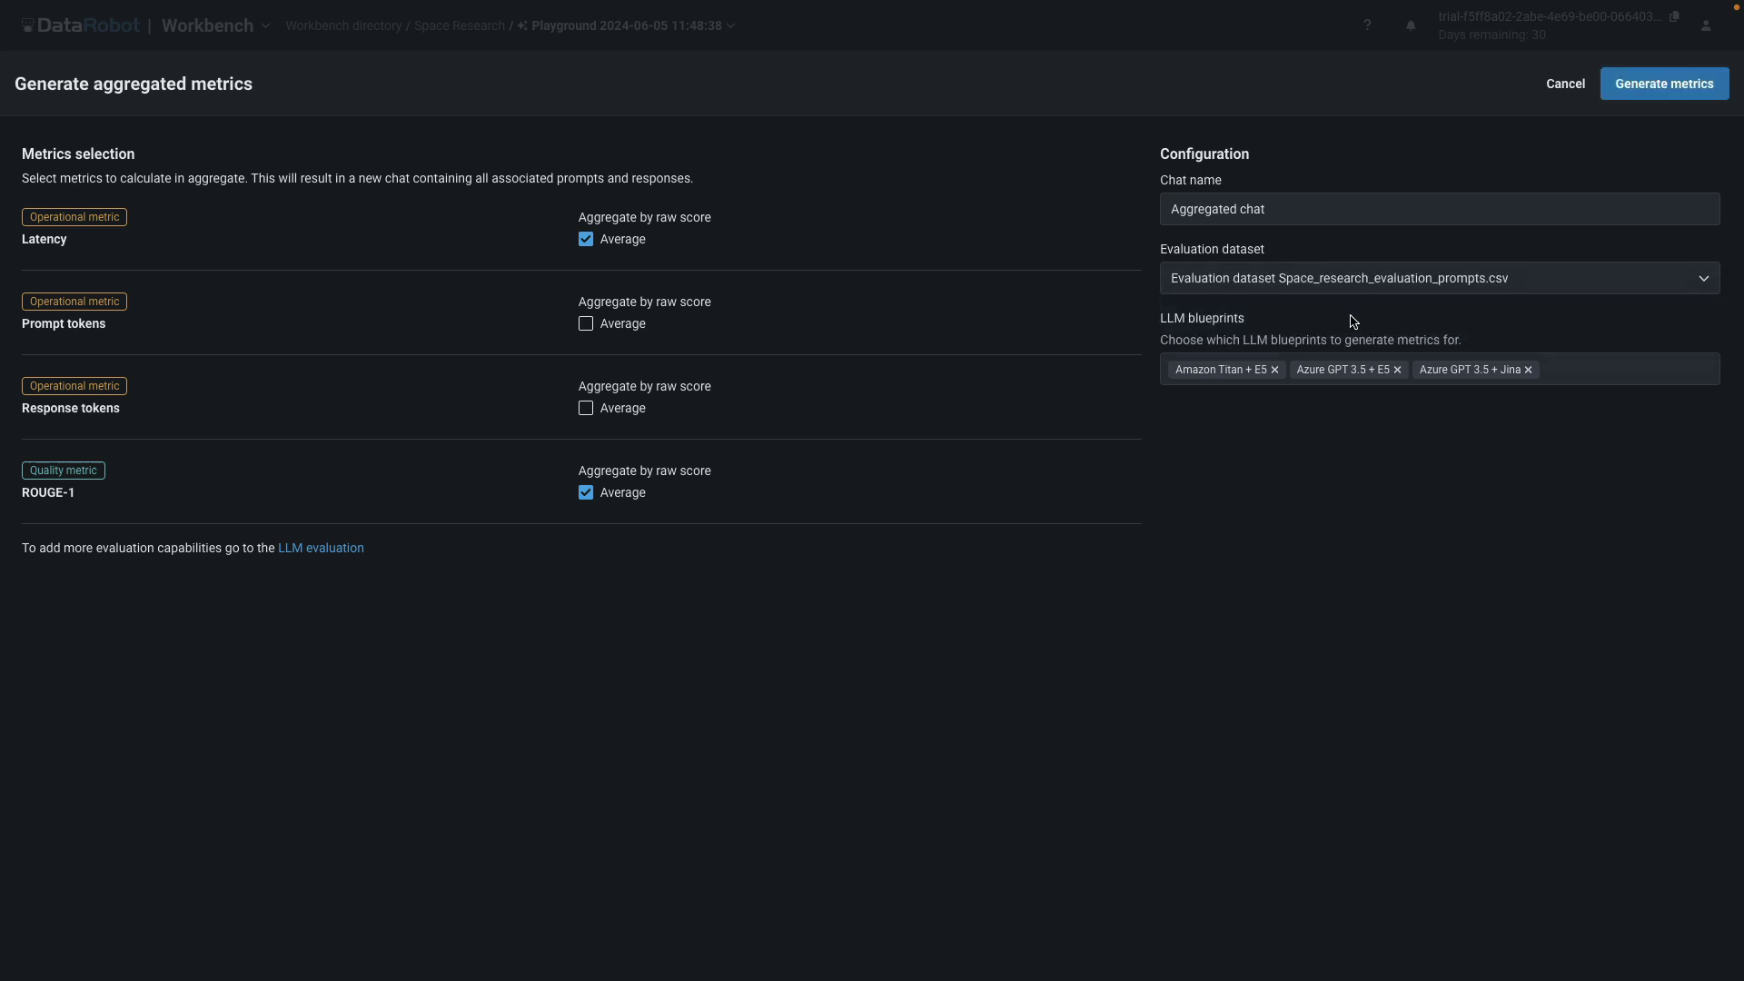
{"action": "left_click", "coordinate": [1632, 91]}
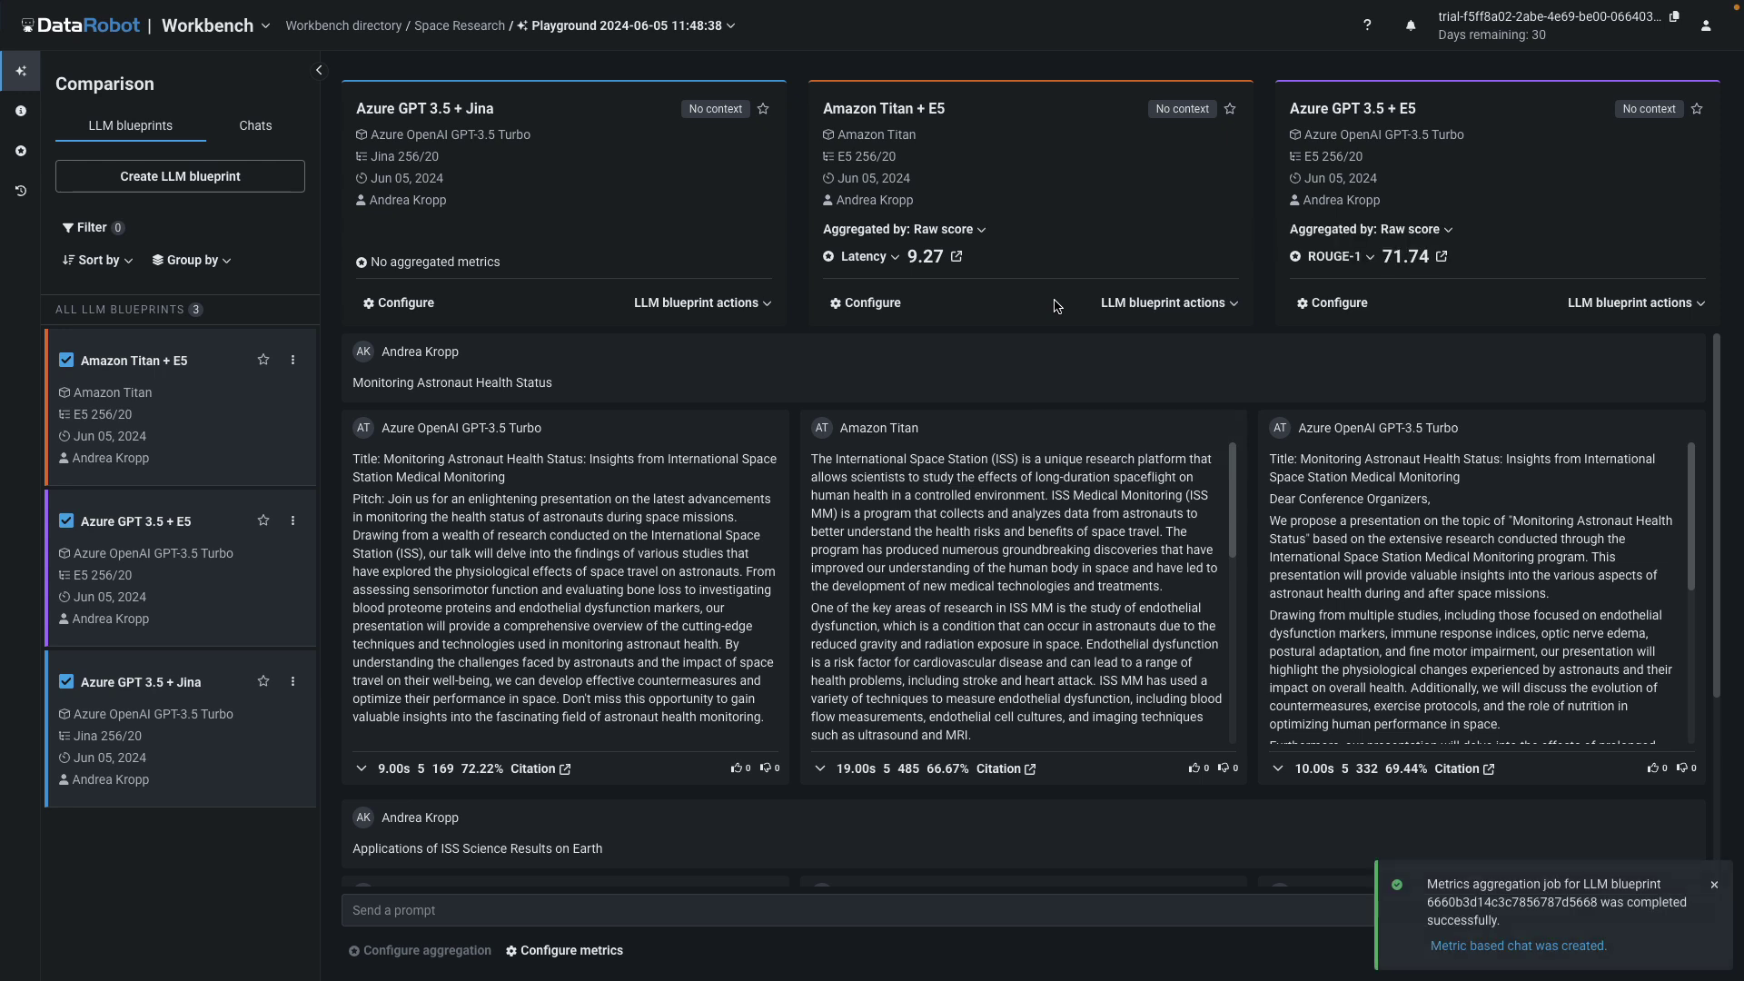
- Switch blueprint cards between ROUGE-1 and Latency scores, then open Azure GPT 3.5 + Jina's configuration
{"action": "left_click", "coordinate": [863, 257]}
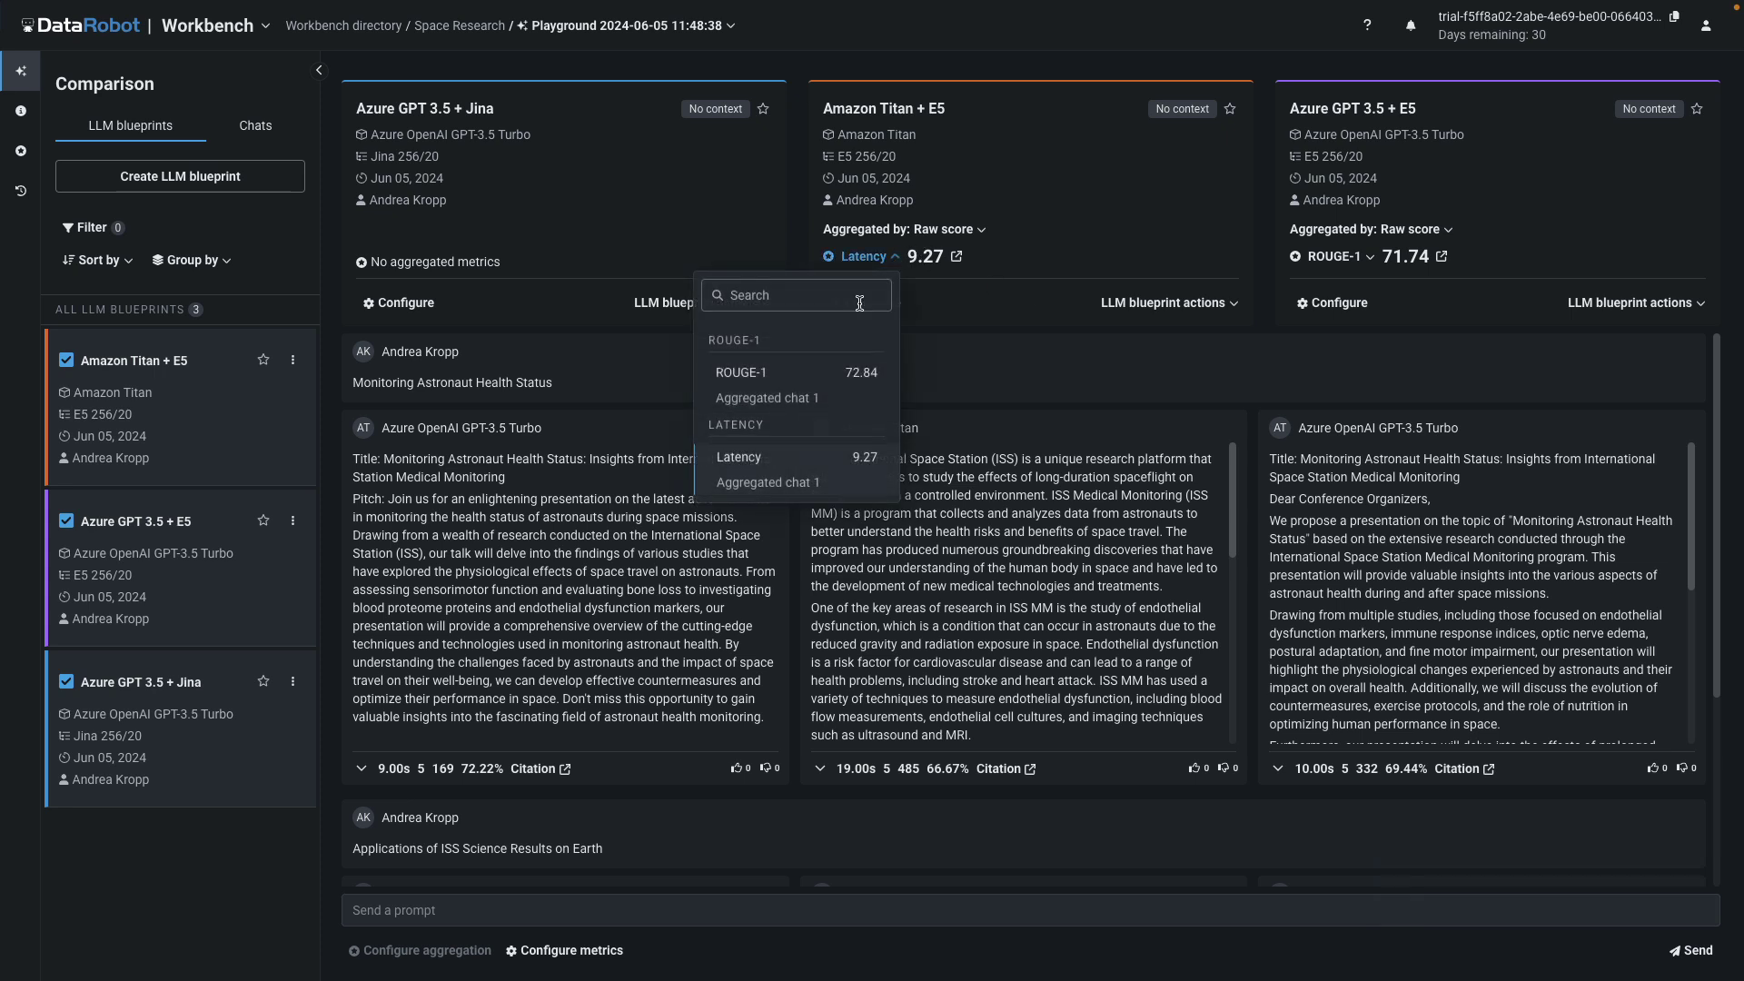
{"action": "left_click", "coordinate": [764, 386]}
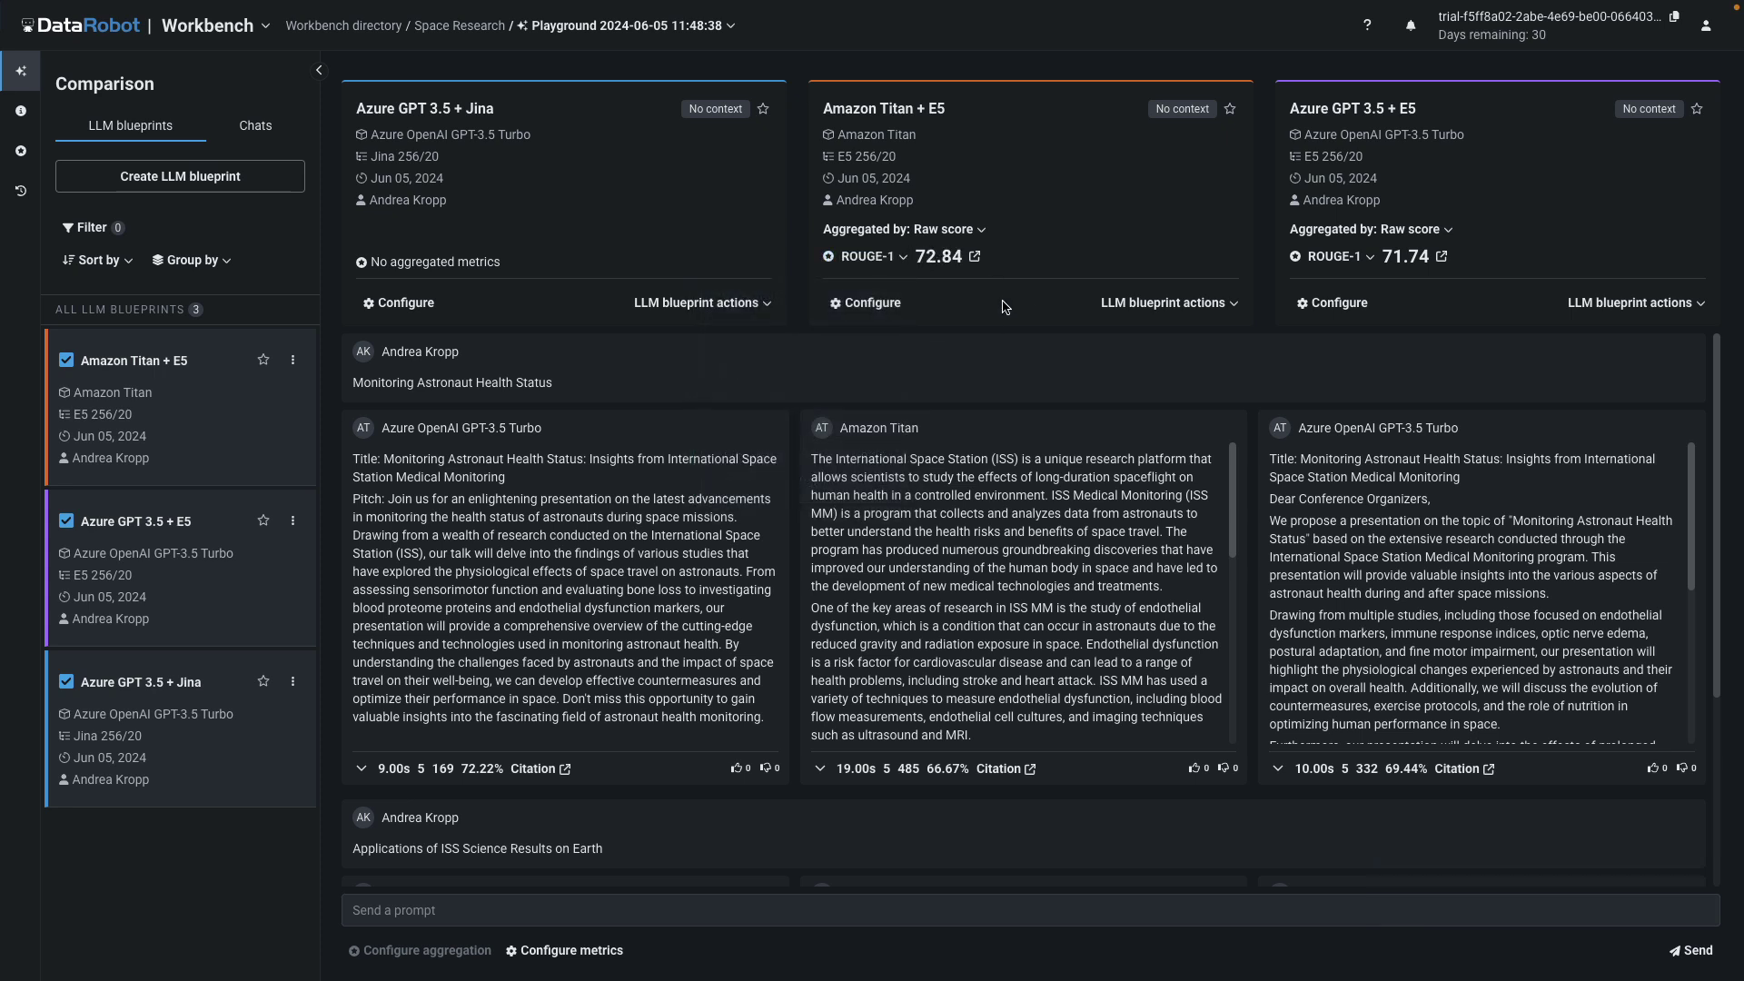
{"action": "left_click", "coordinate": [899, 258]}
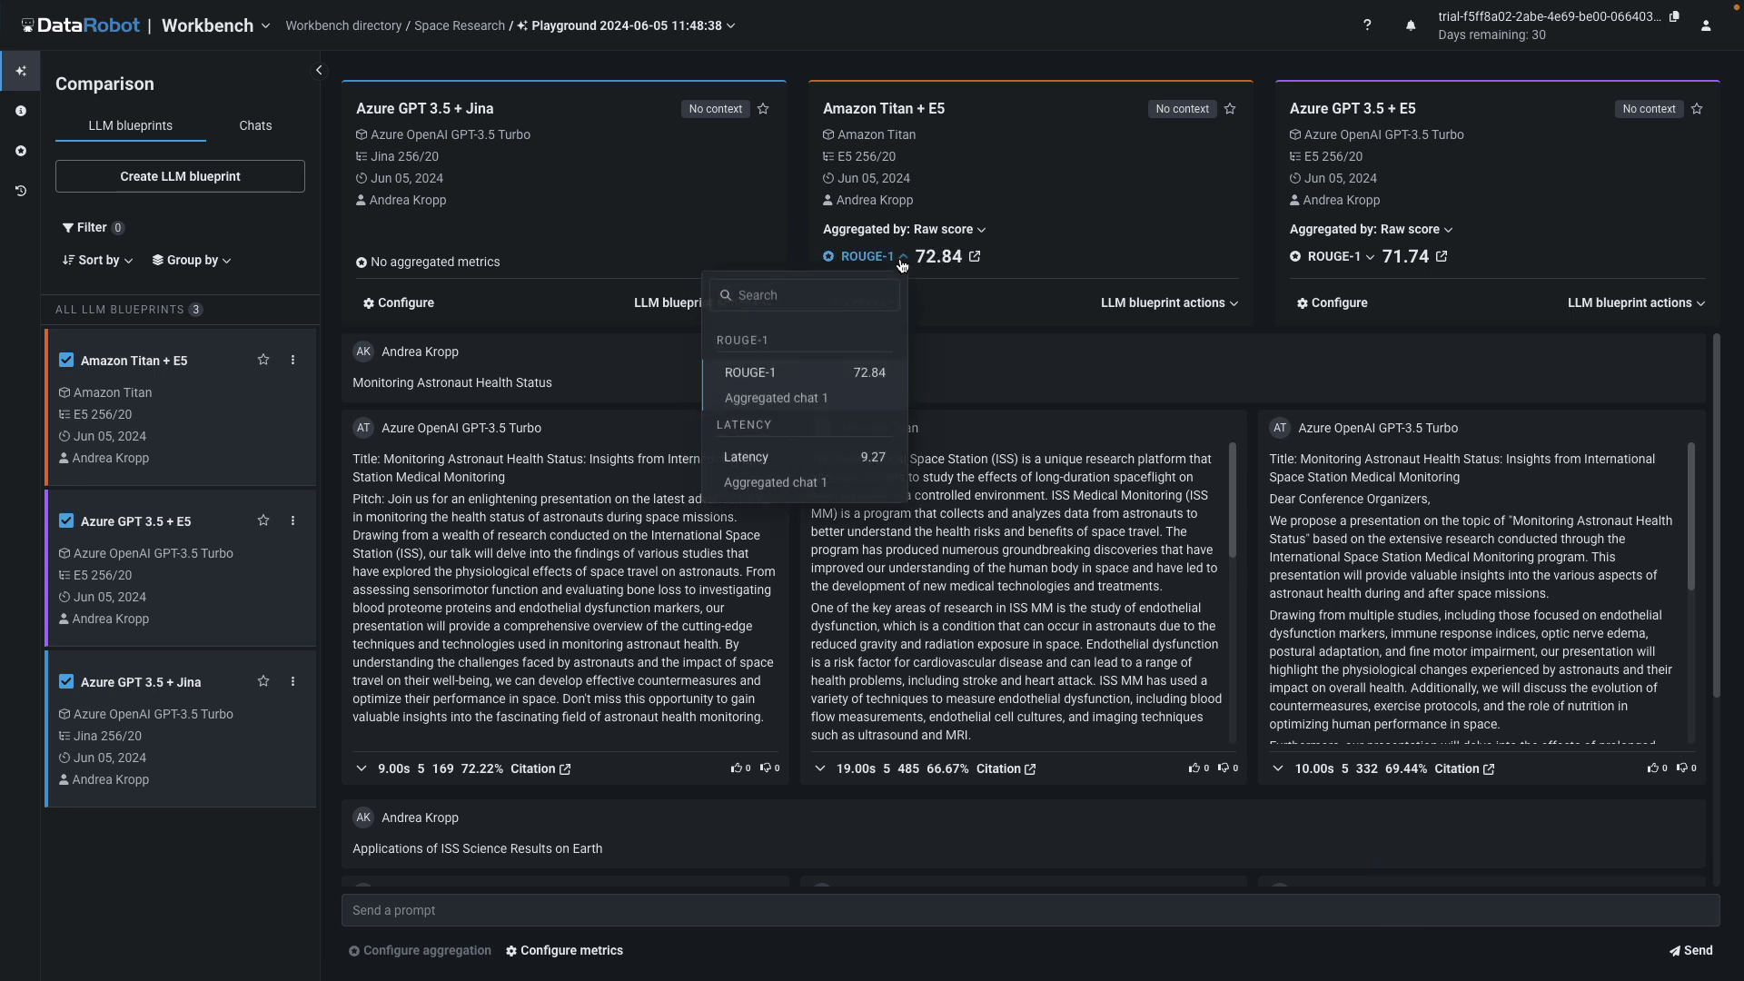
{"action": "left_click", "coordinate": [779, 467]}
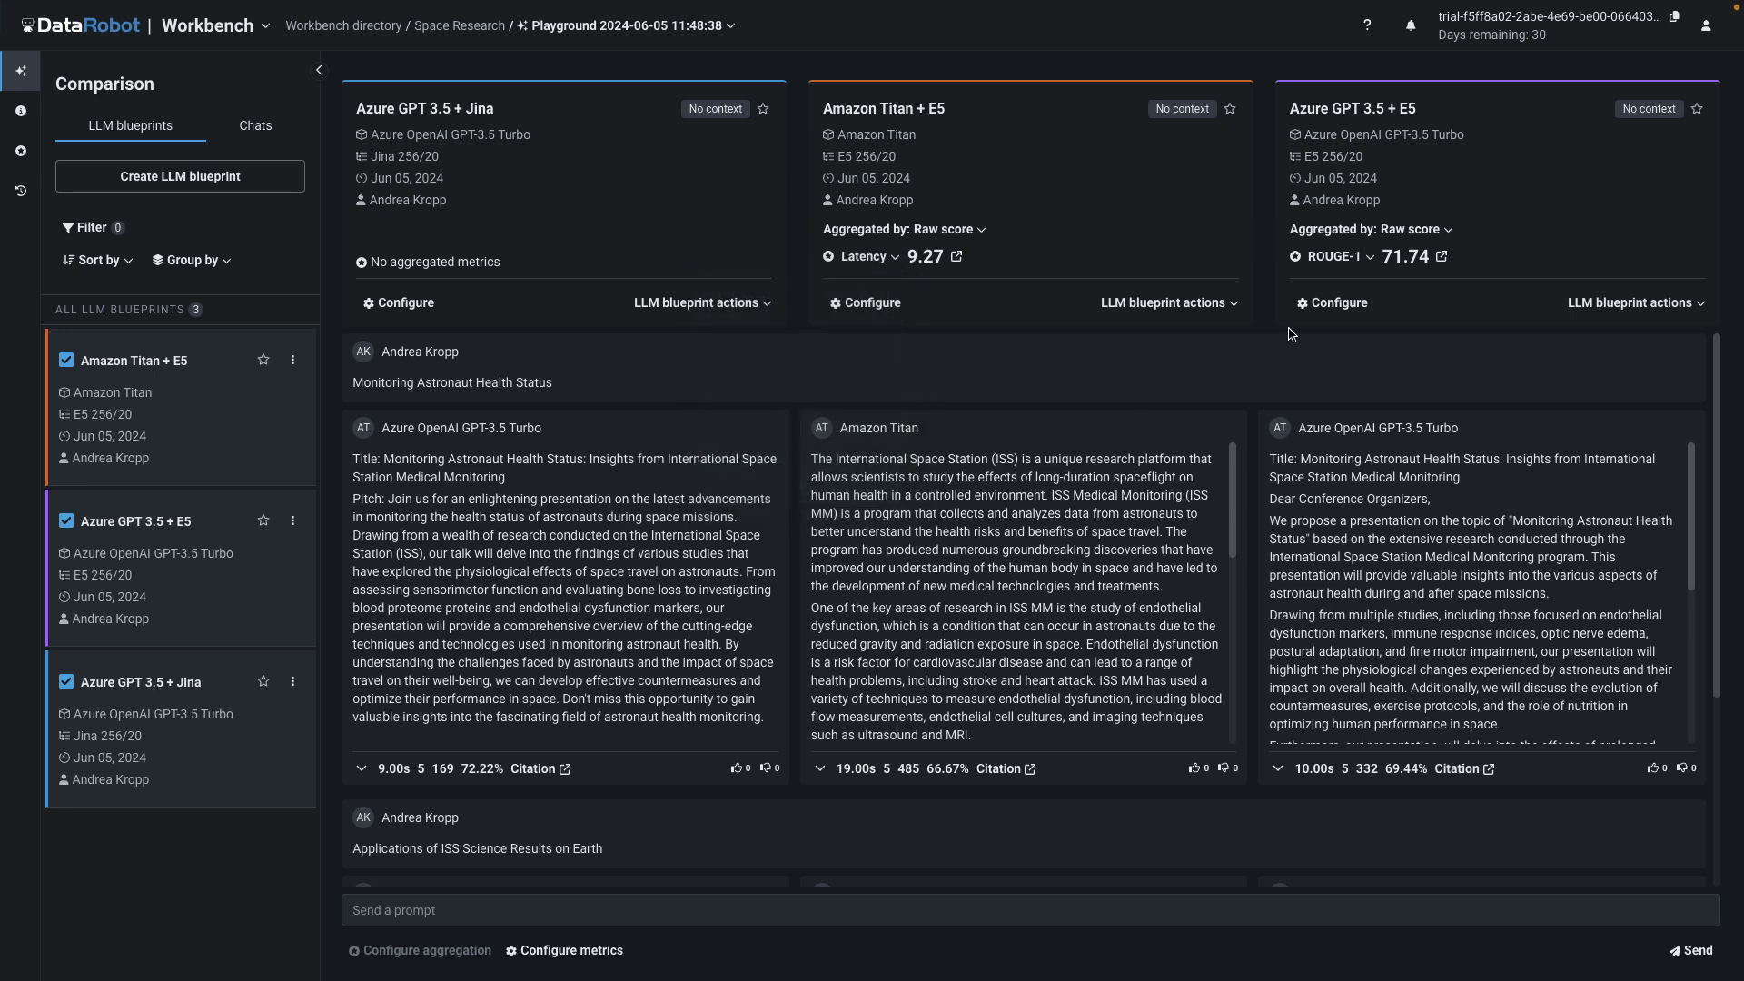
{"action": "left_click", "coordinate": [1372, 265]}
{"action": "left_click", "coordinate": [1271, 464]}
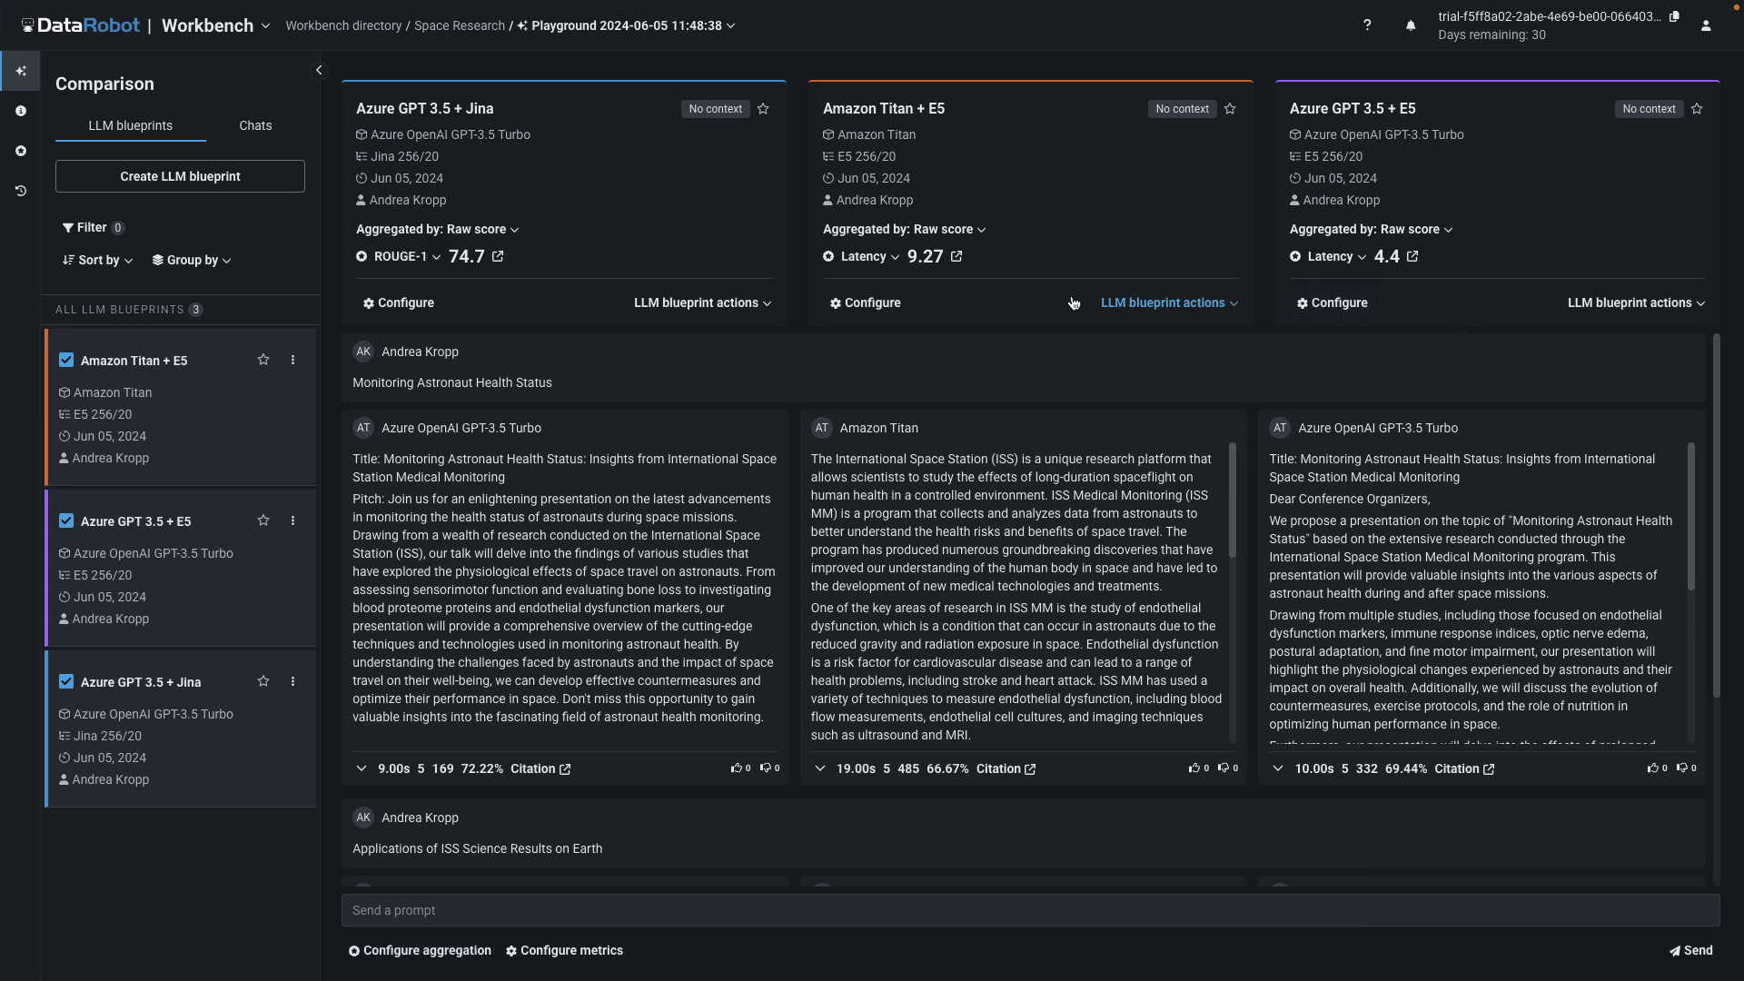
{"action": "left_click", "coordinate": [409, 303]}
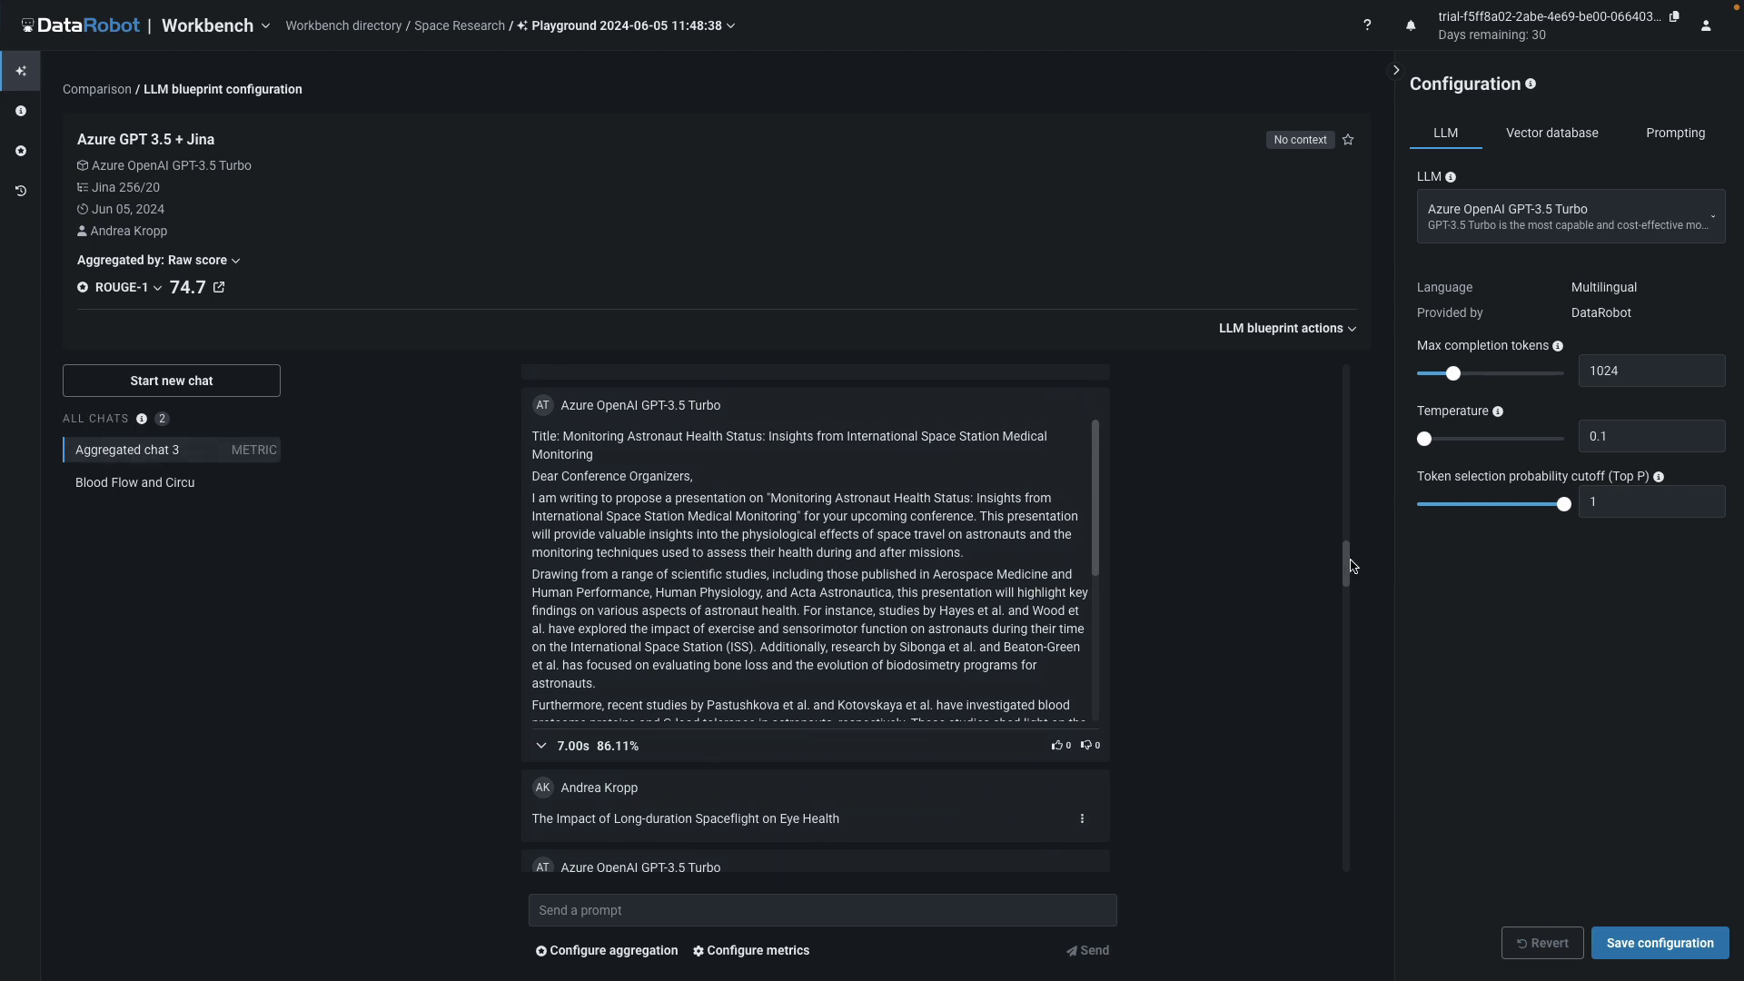
- Rate the telescopes answer thumbs-up and the lichen answer thumbs-down, then view the 54-response Tracing log
{"action": "left_click_drag", "start_coordinate": [1351, 566], "coordinate": [1348, 695]}
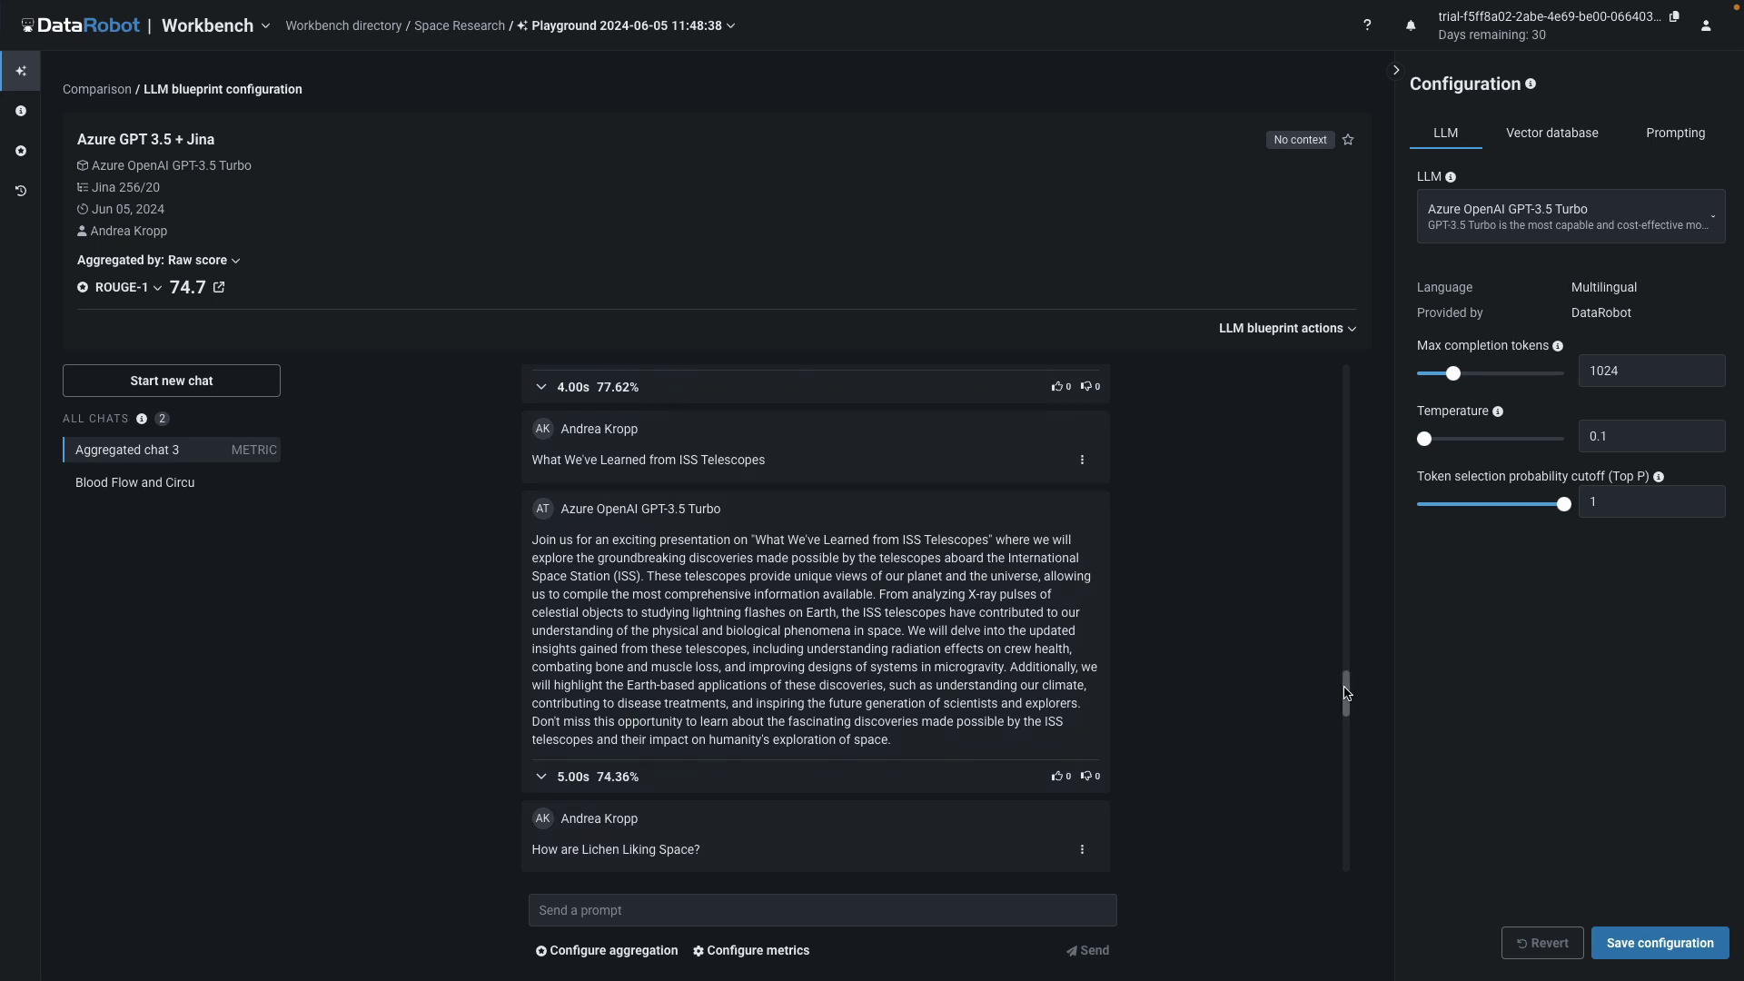
{"action": "scroll", "coordinate": [701, 600], "scroll_direction": "down", "scroll_amount": 4}
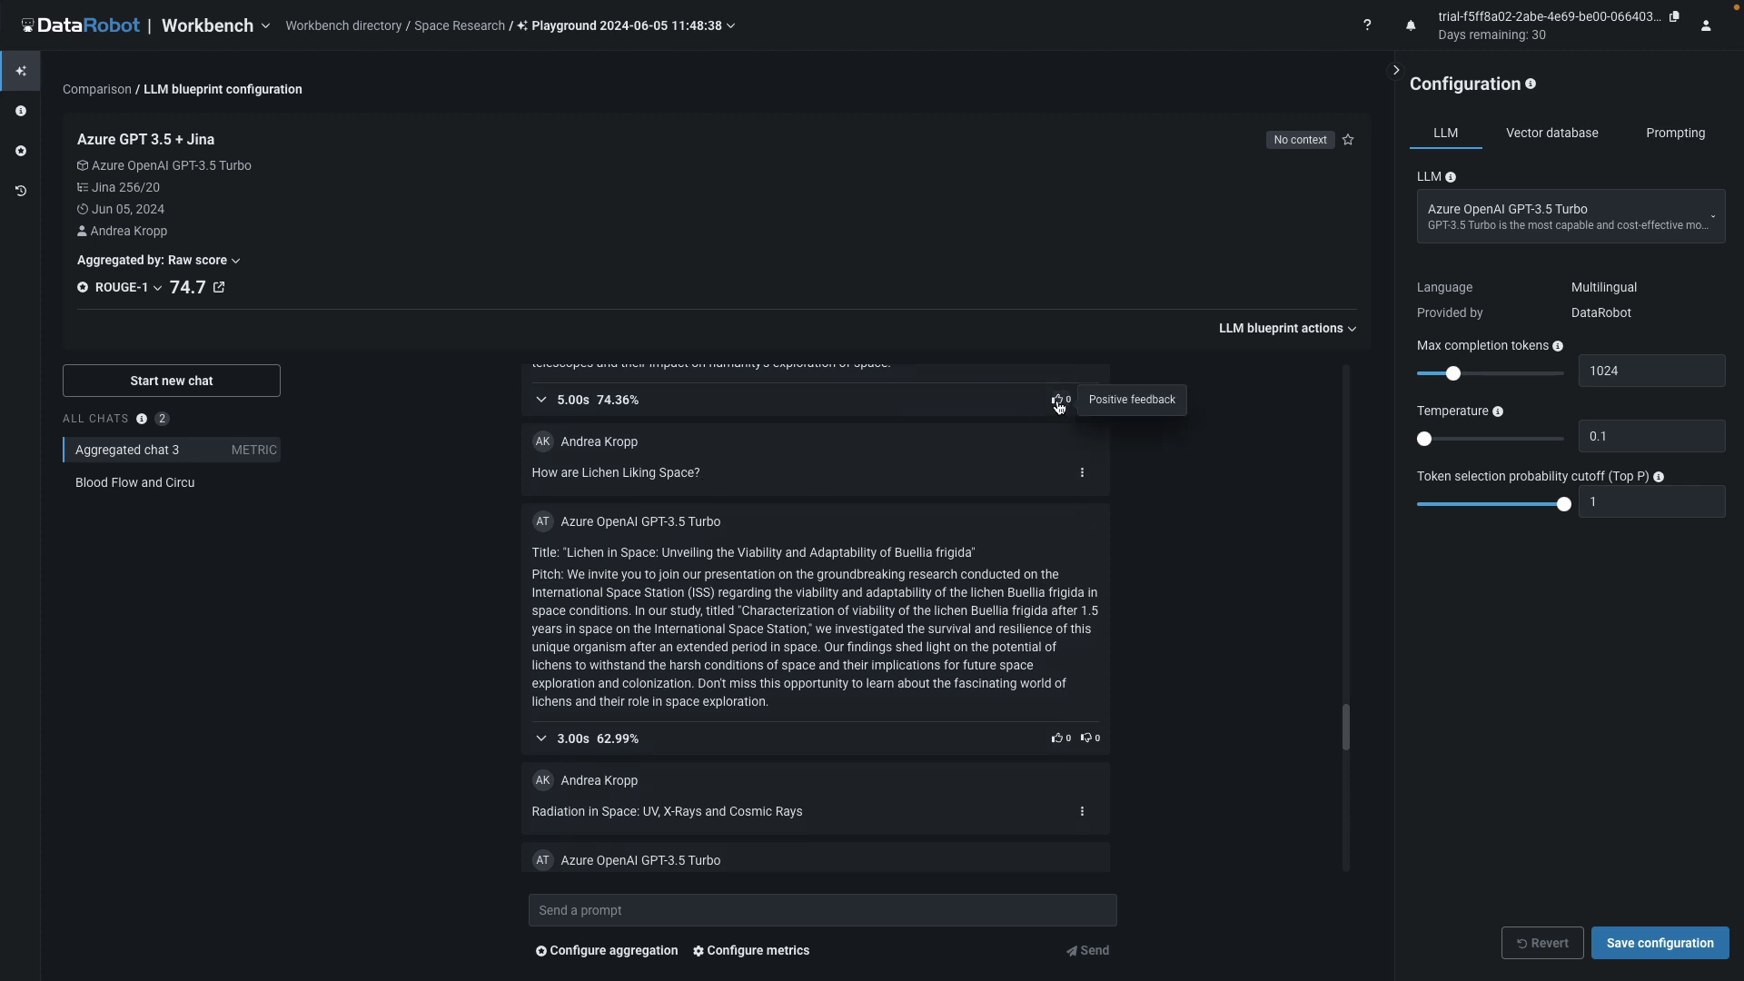
{"action": "left_click", "coordinate": [1089, 739]}
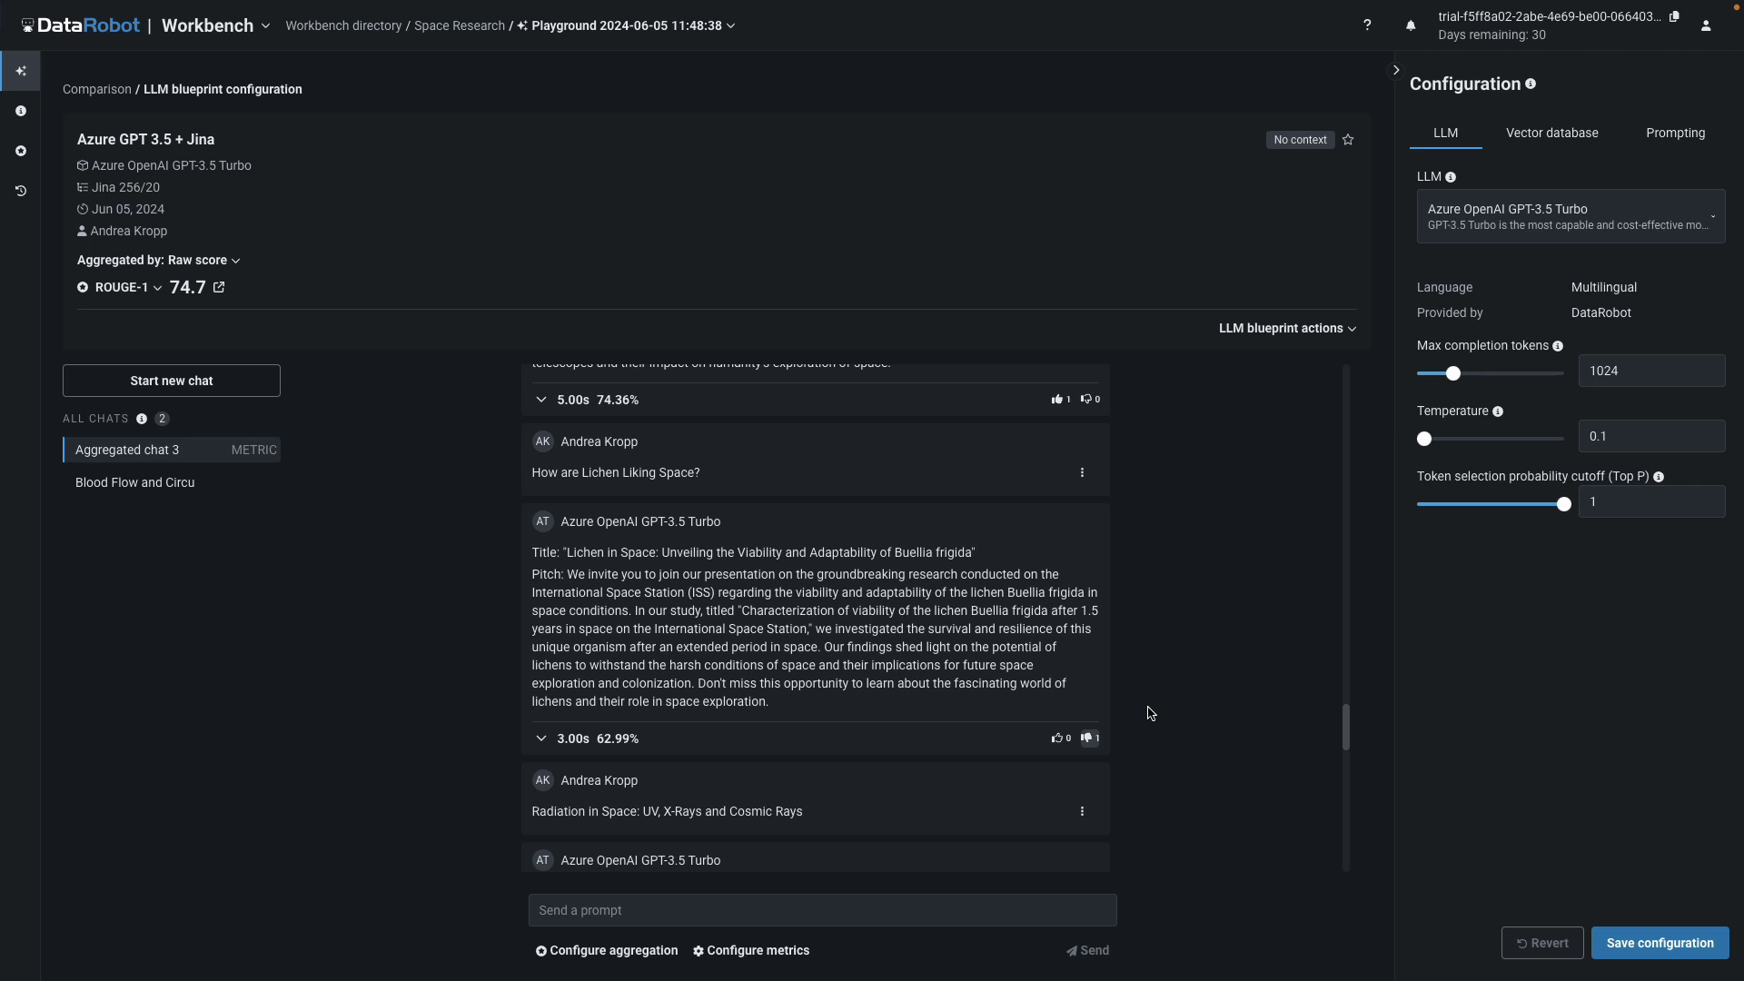
{"action": "scroll", "coordinate": [1150, 713], "scroll_direction": "up", "scroll_amount": 1}
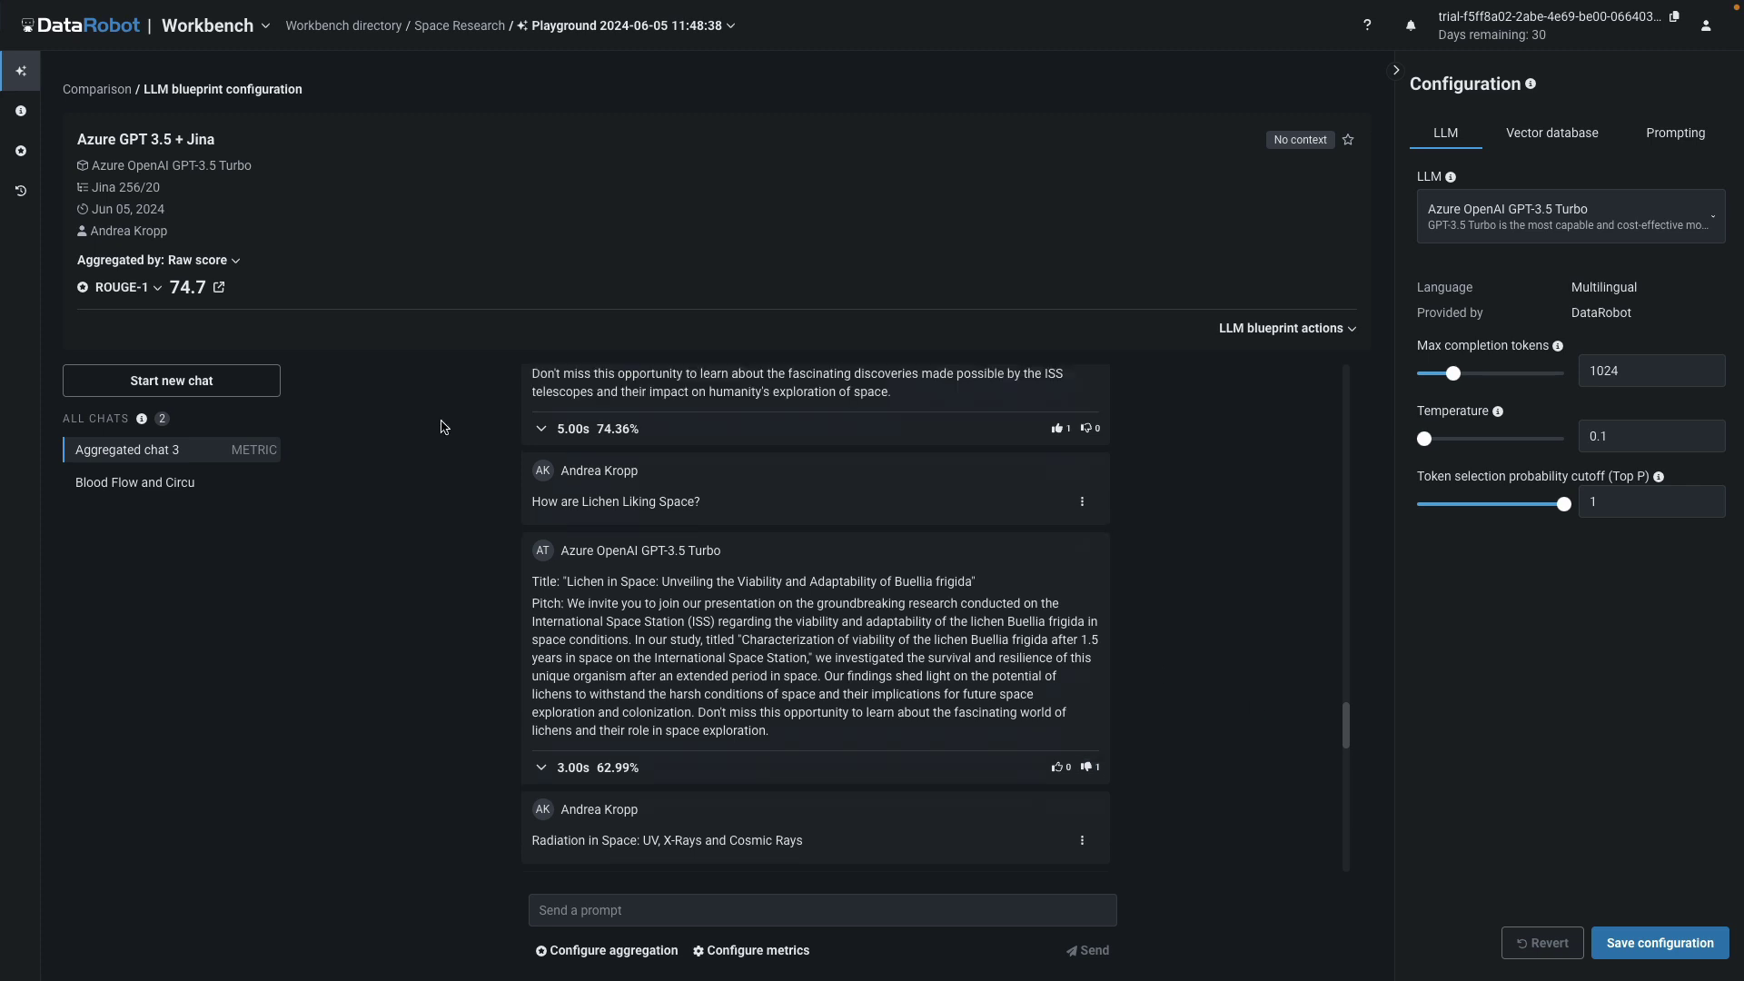
{"action": "left_click", "coordinate": [23, 193]}
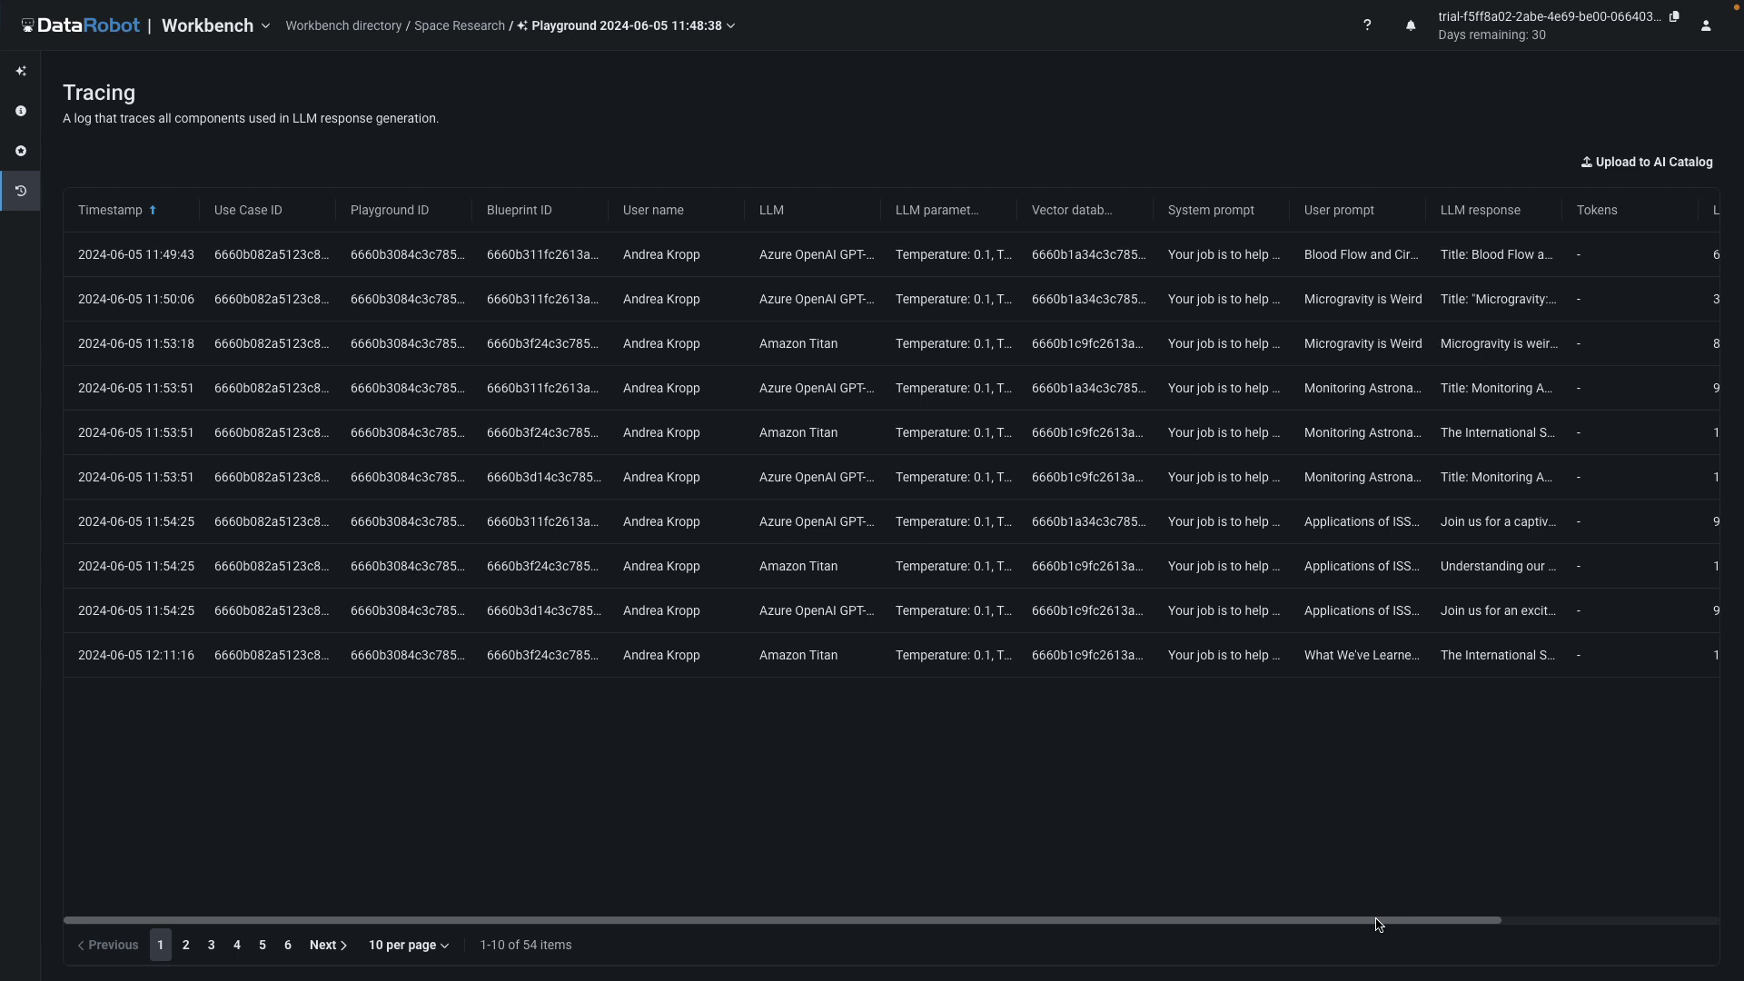
- Scroll the trace table to User feedback, view page 5, then return to the Space Research use case
{"action": "left_click_drag", "start_coordinate": [1378, 920], "coordinate": [1626, 924]}
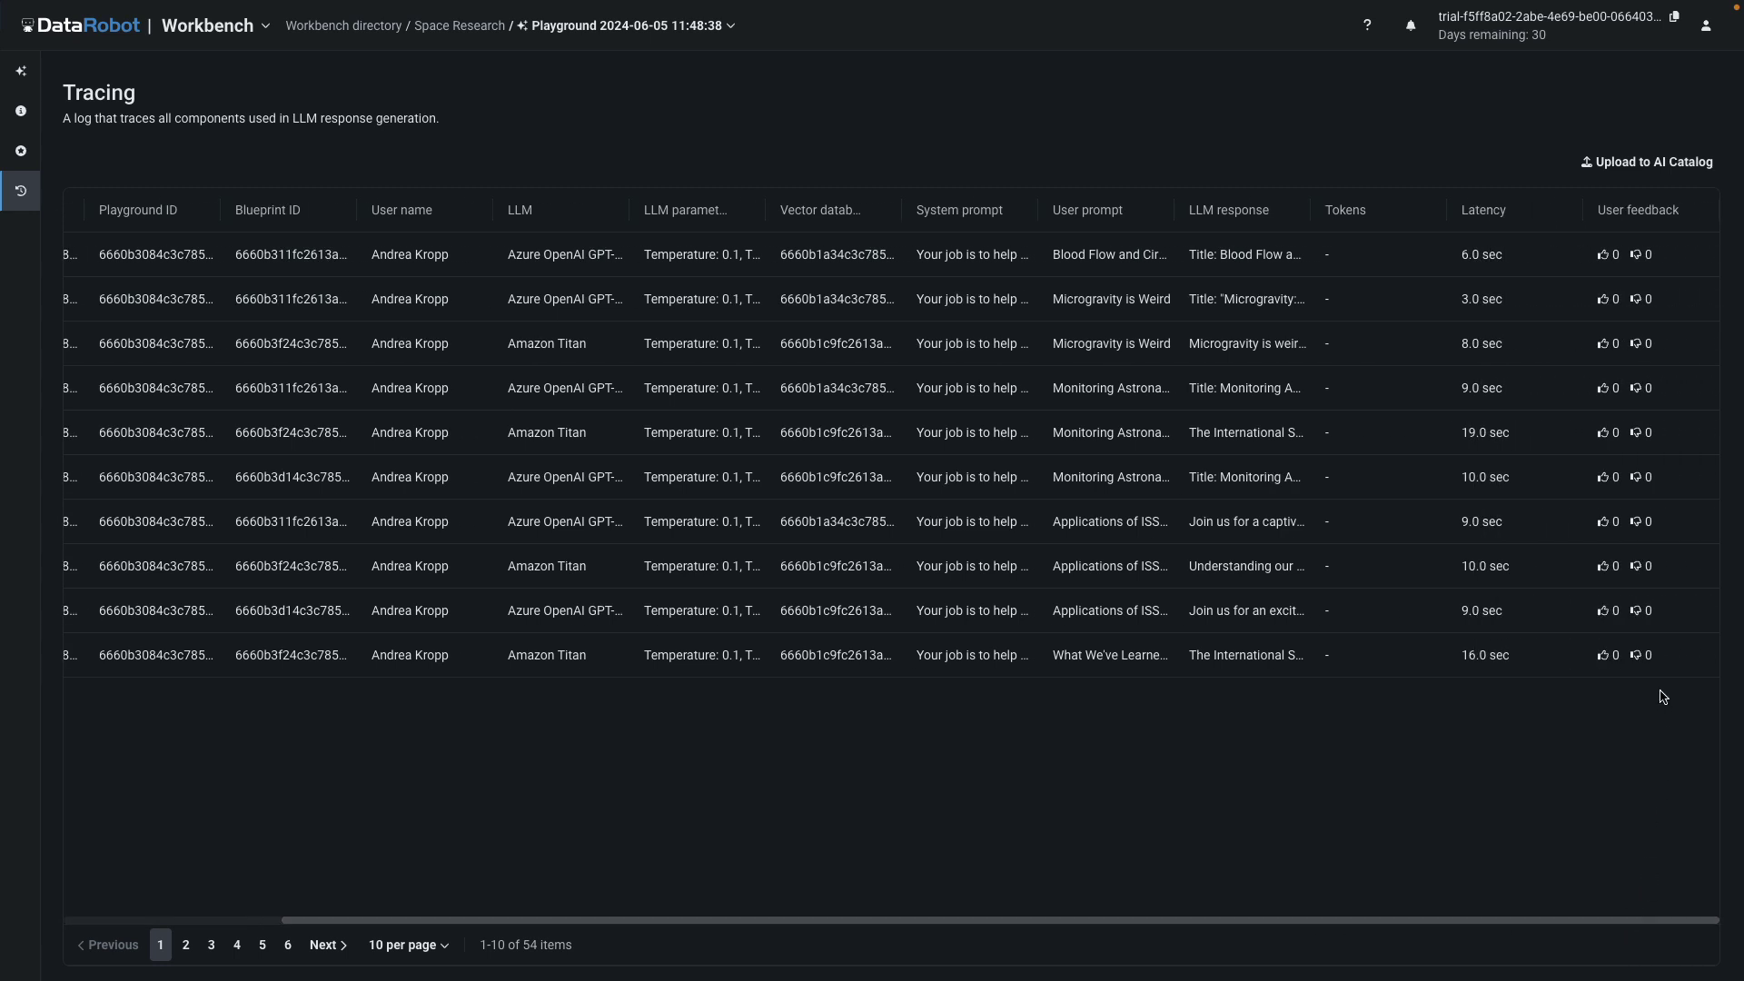
{"action": "left_click", "coordinate": [262, 946]}
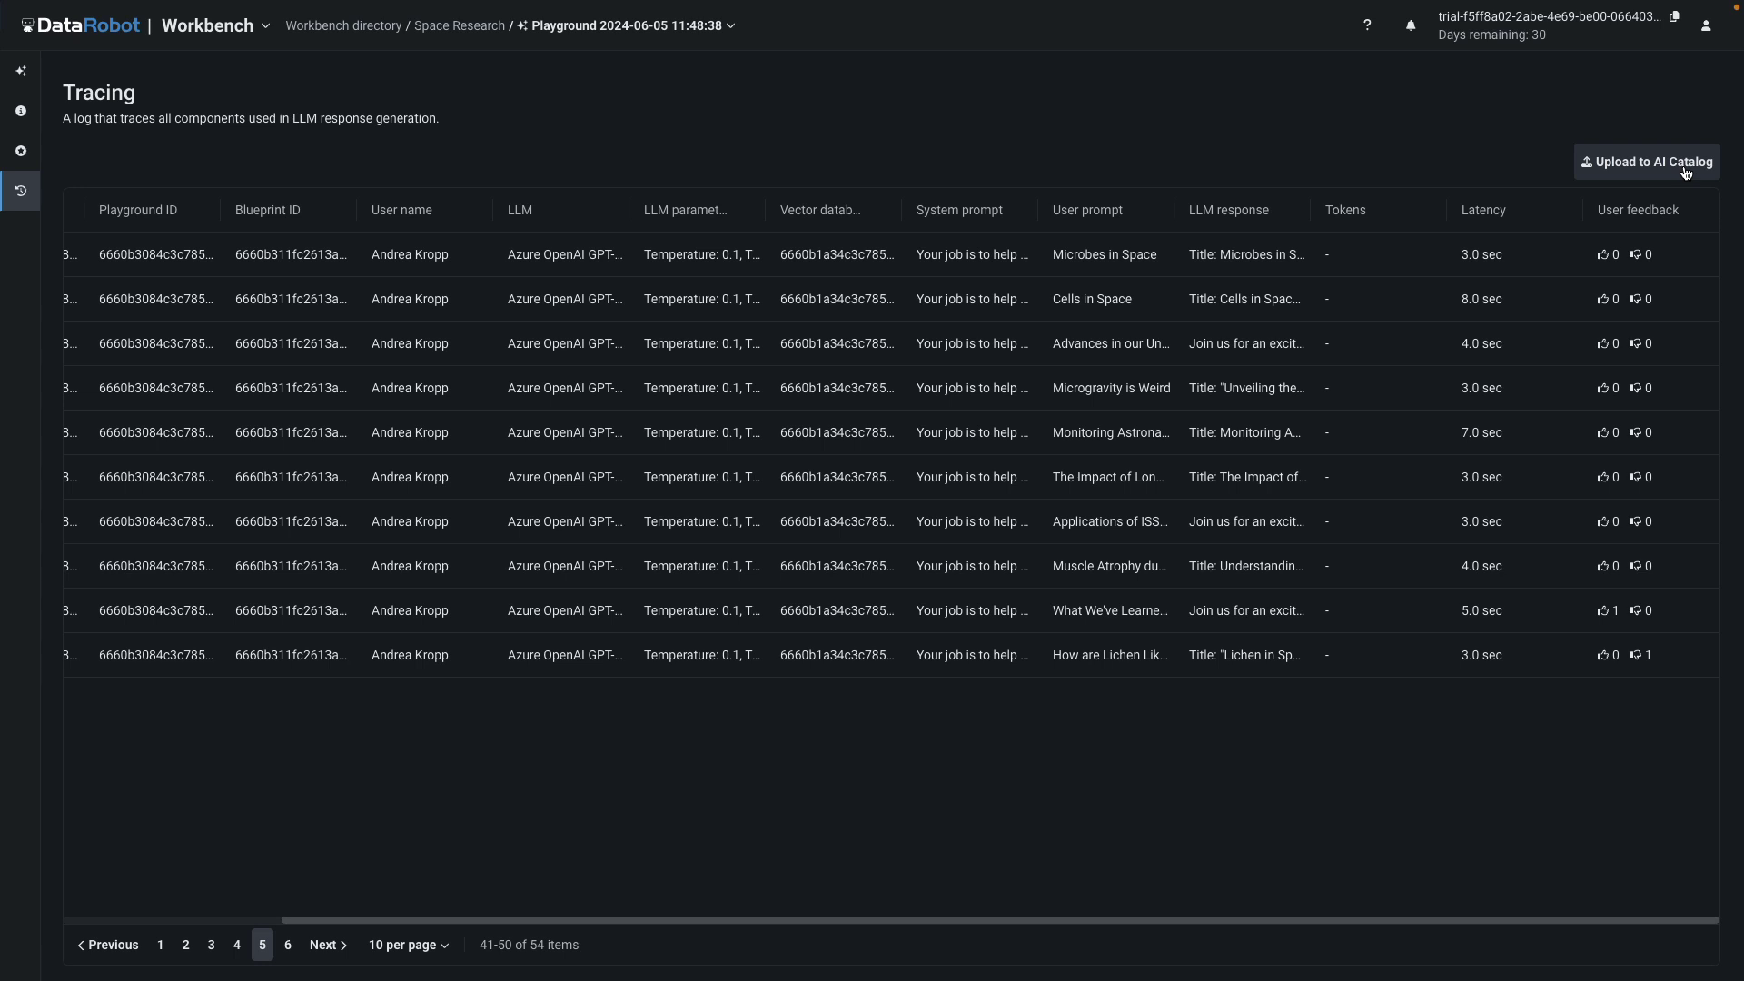
{"action": "left_click", "coordinate": [464, 25]}
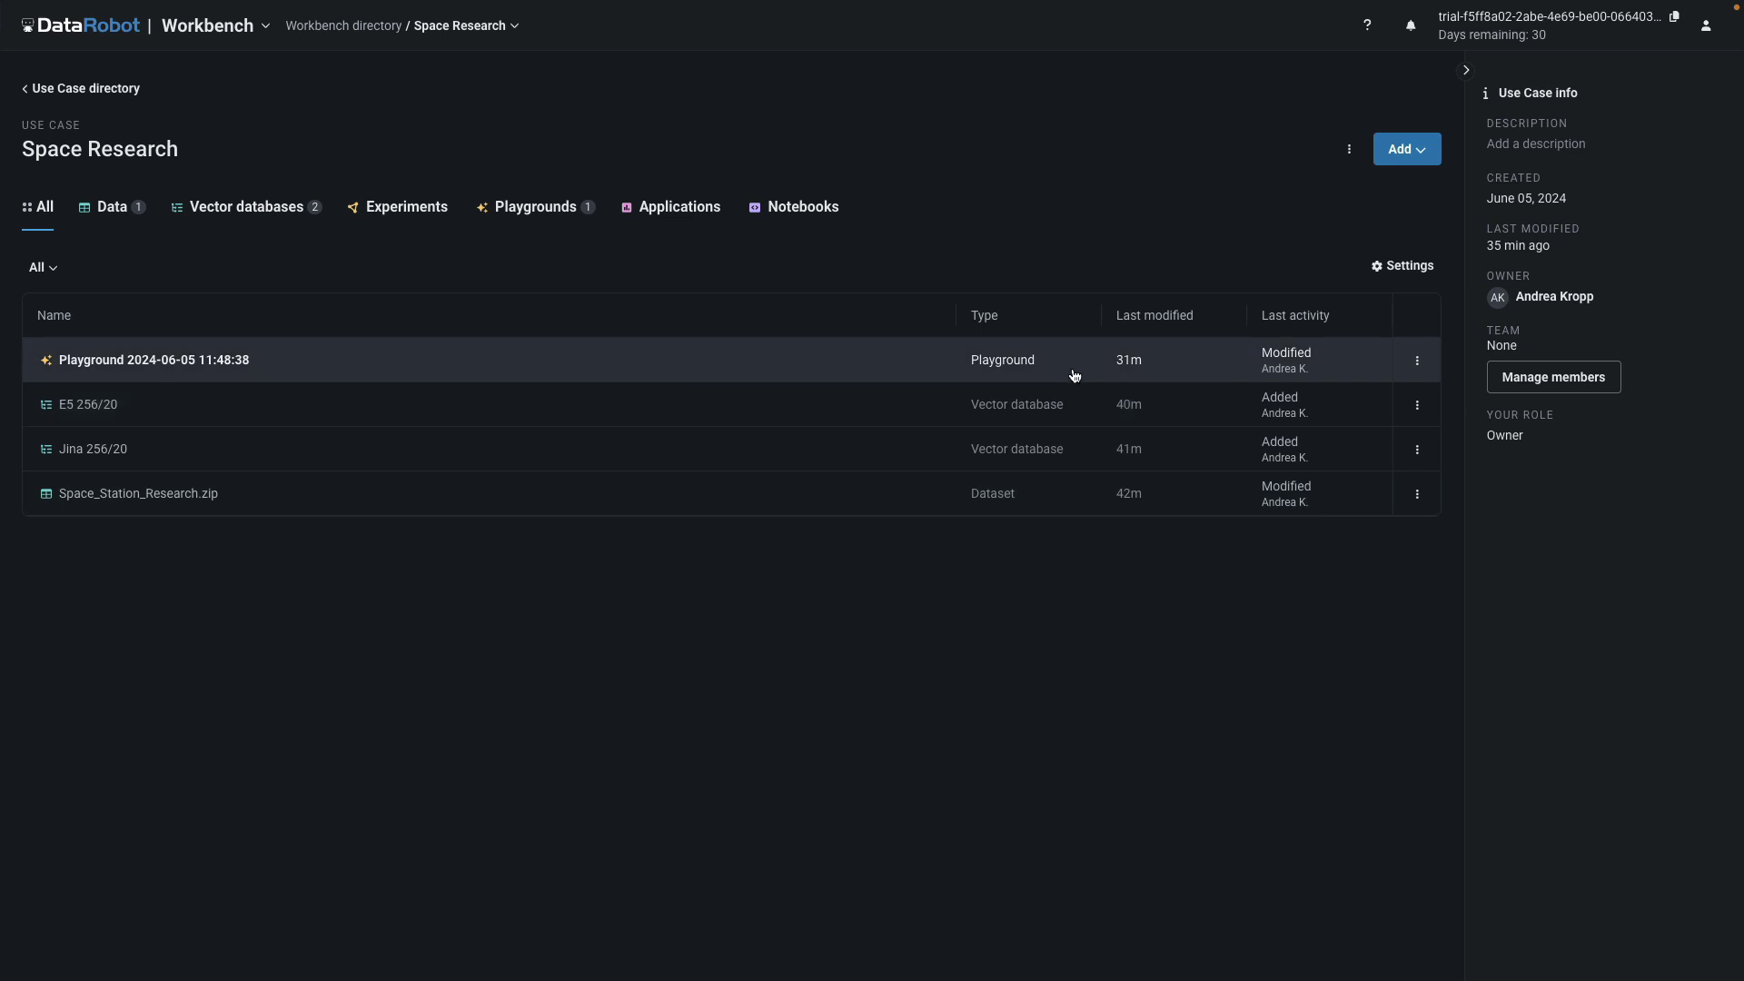
- Open Edit playground info, clear the date-stamped name, and begin typing 'Conference'
{"action": "left_click", "coordinate": [1419, 366]}
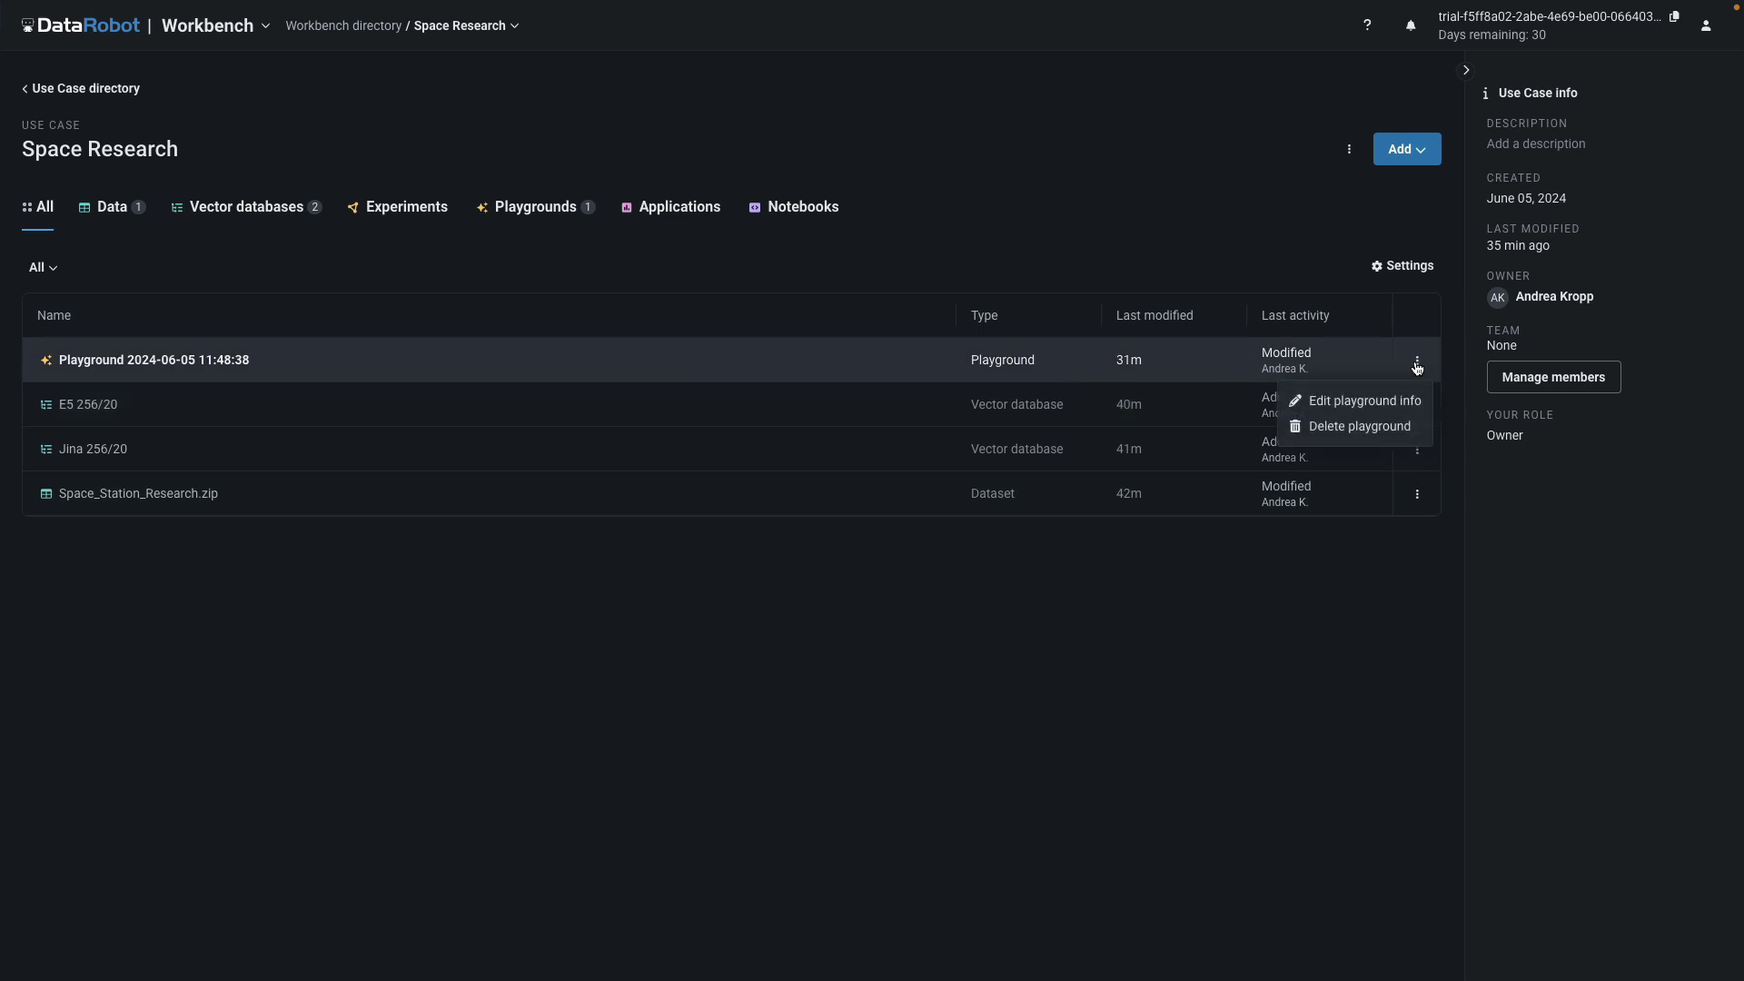
{"action": "left_click", "coordinate": [1346, 400]}
{"action": "left_click_drag", "start_coordinate": [887, 451], "coordinate": [670, 451]}
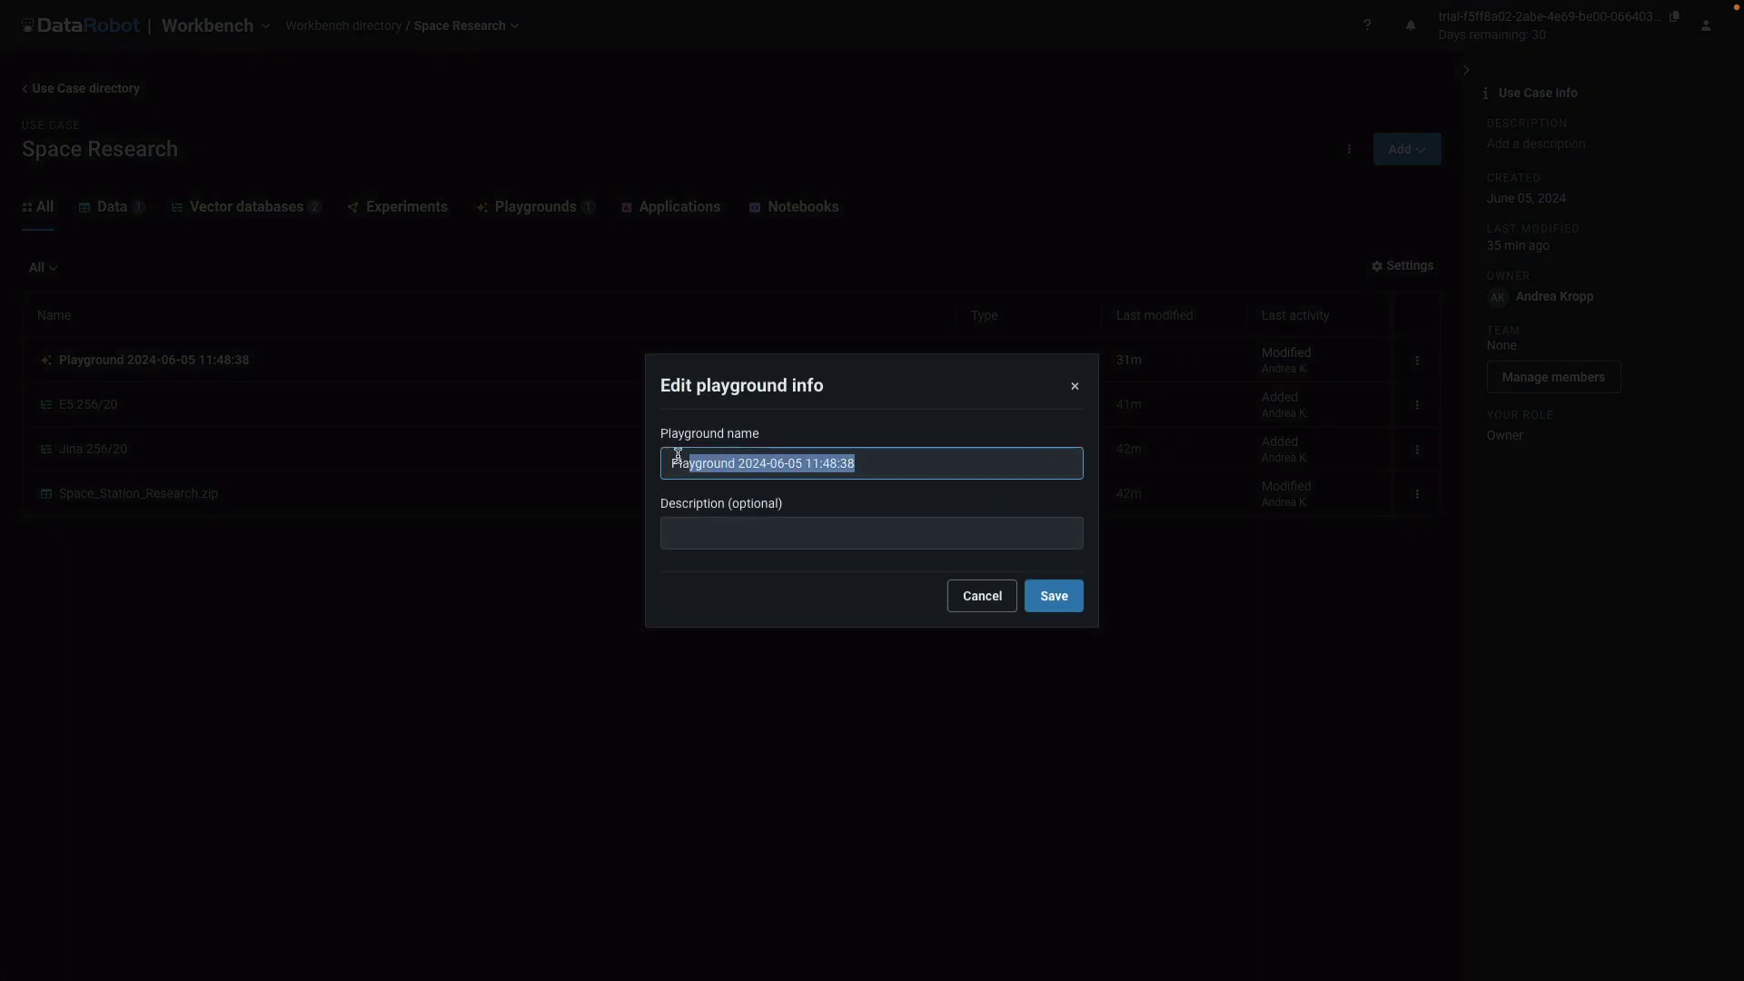
{"action": "key", "text": "BackSpace"}
{"action": "type", "text": "Con"}
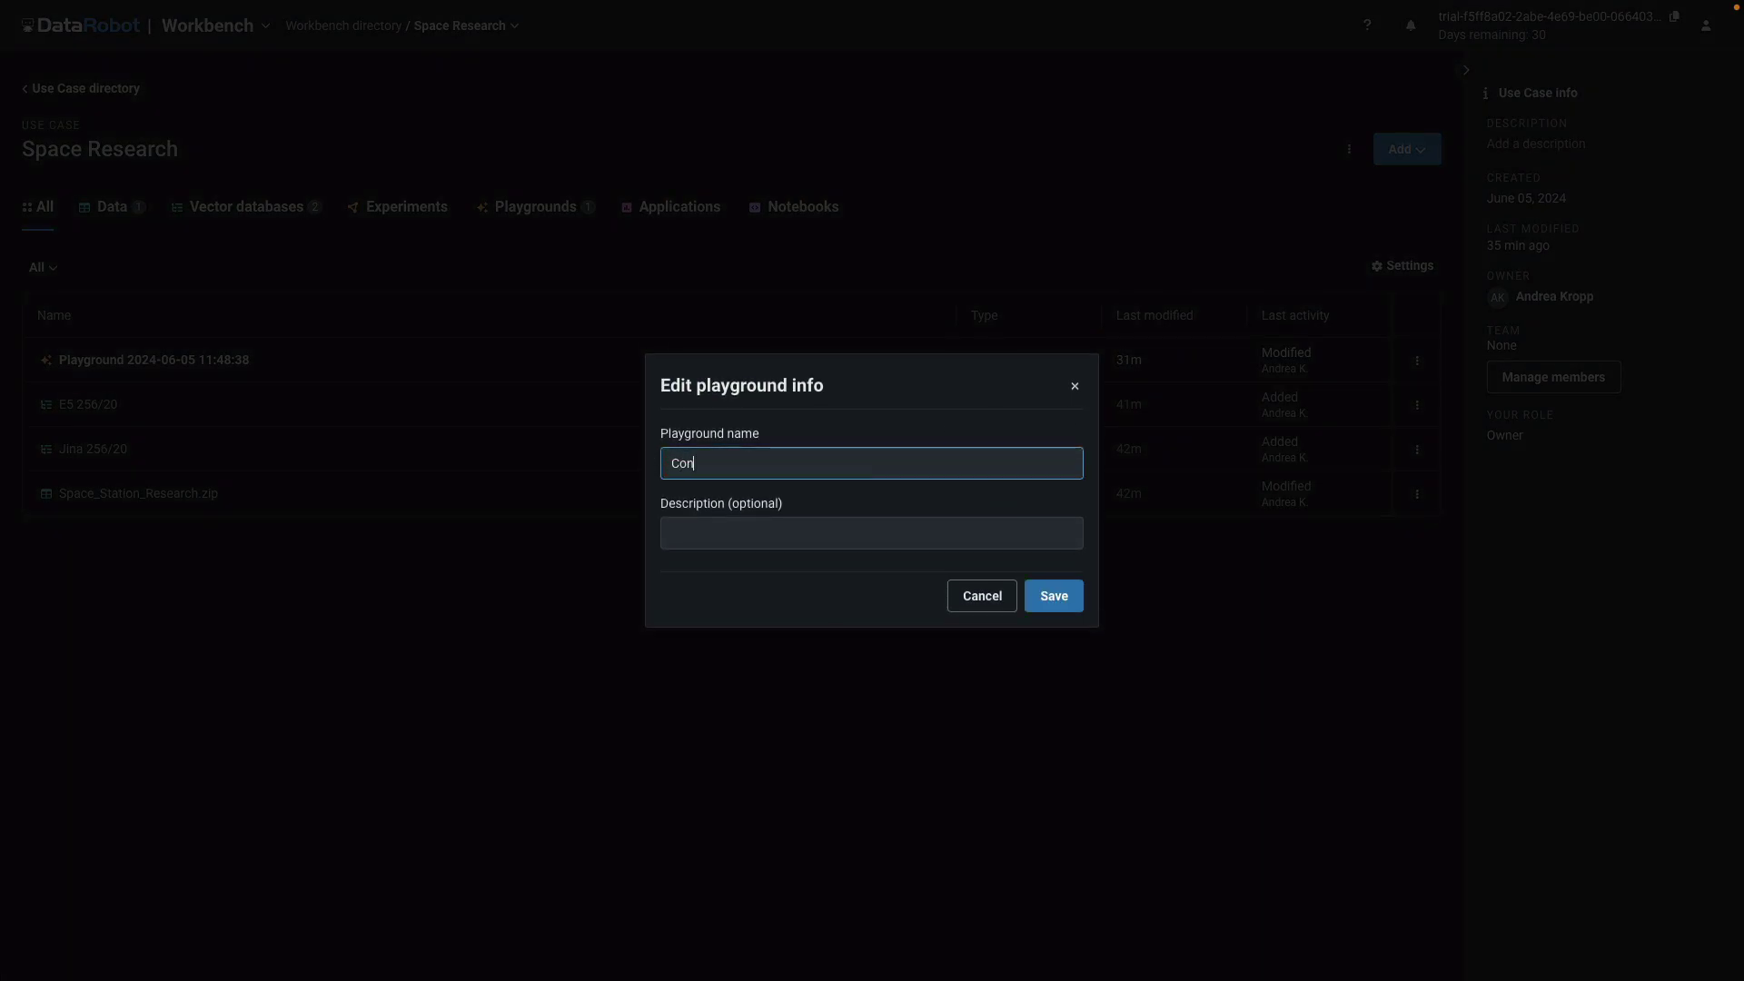